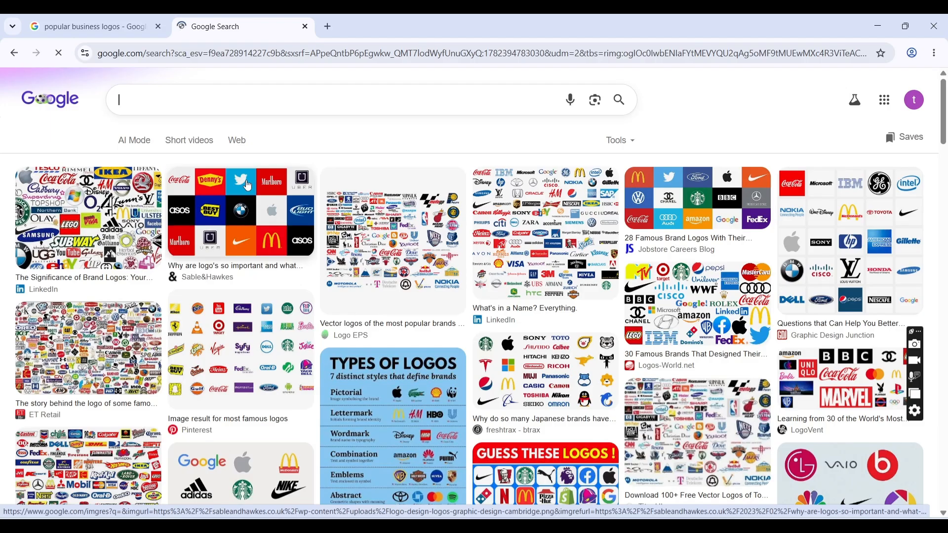
left_click(261, 211)
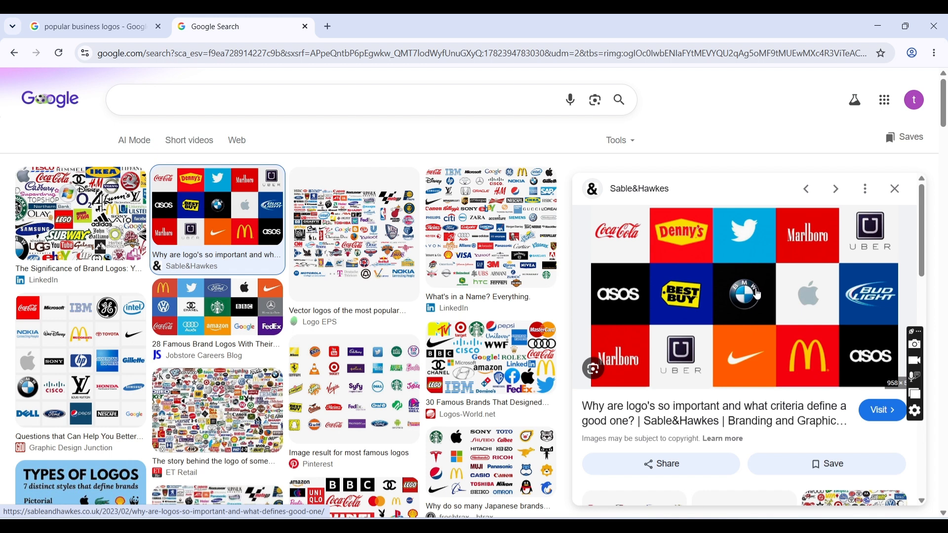
left_click(632, 510)
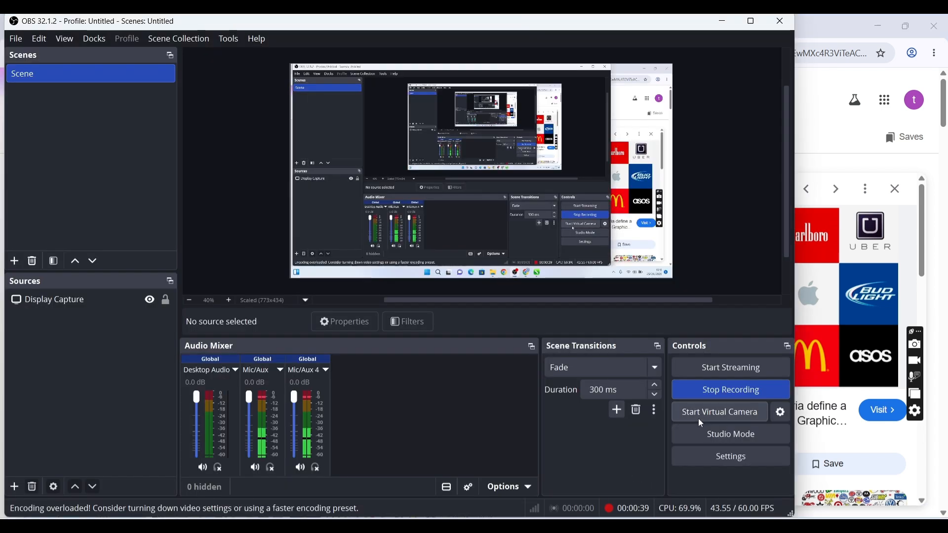
left_click(928, 272)
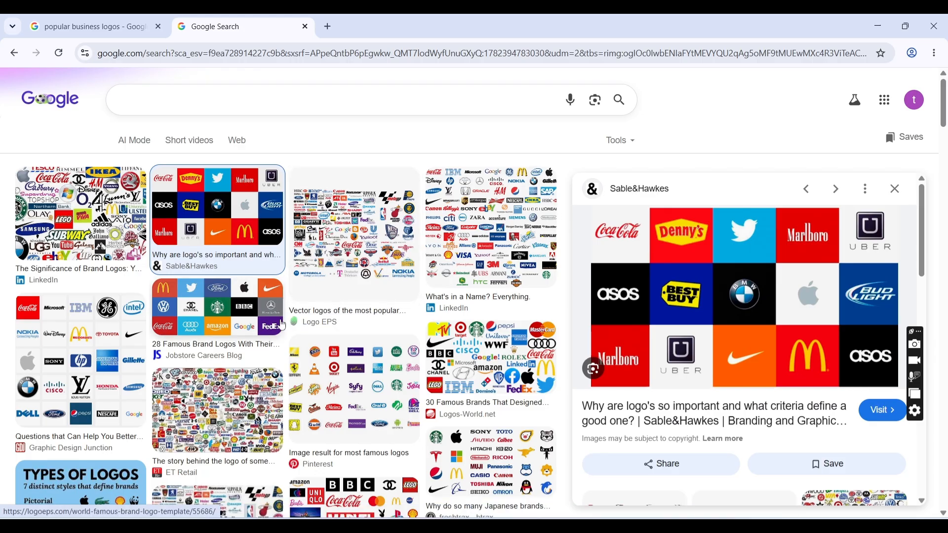
- Open the Graphic Design Junction logo collage from the image results and copy the image
left_click(104, 378)
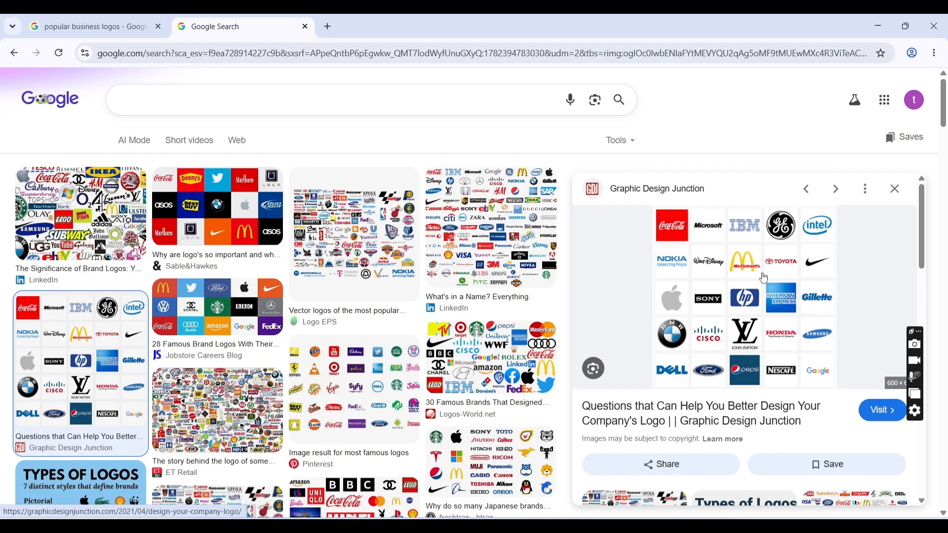
right_click(743, 285)
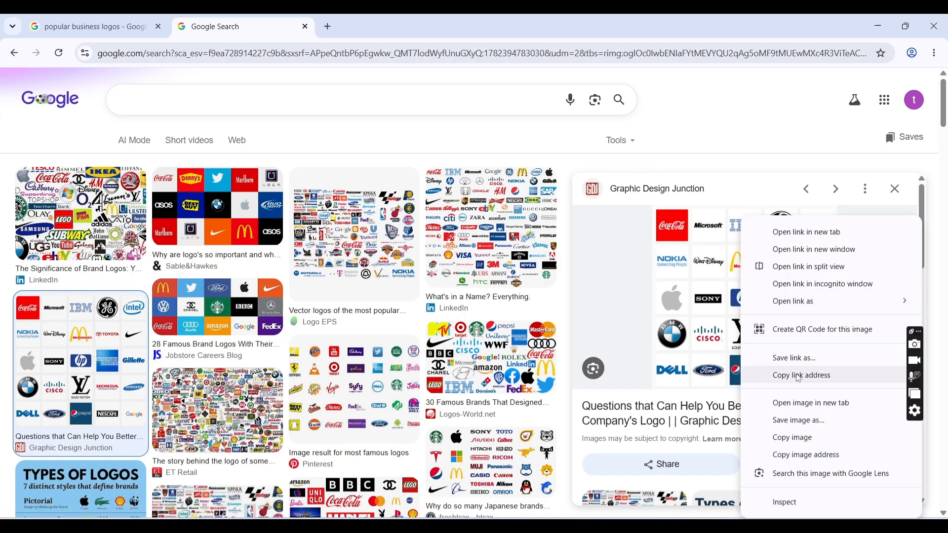
left_click(799, 438)
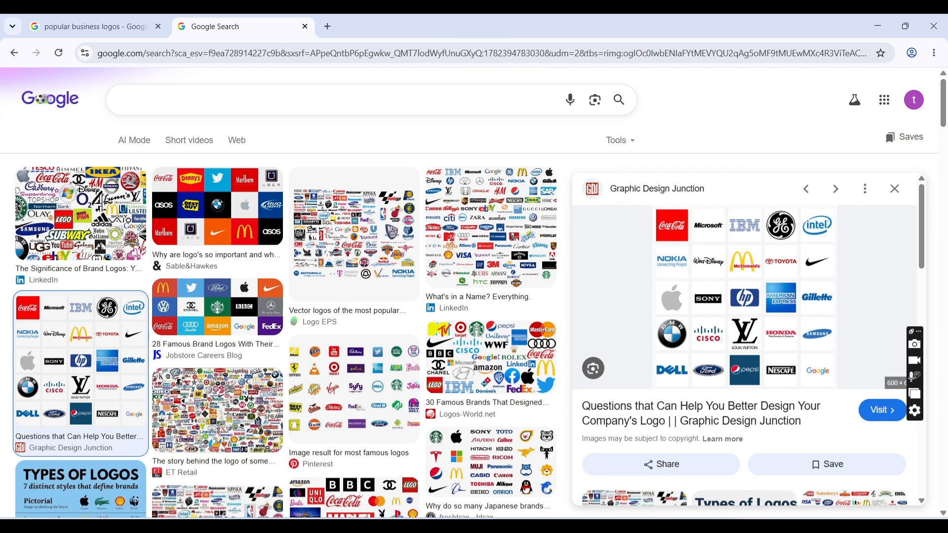
- Switch to CorelDRAW, paste the copied logo collage into a new document and move it toward the page's right edge
mouse_move(632, 513)
left_click(698, 477)
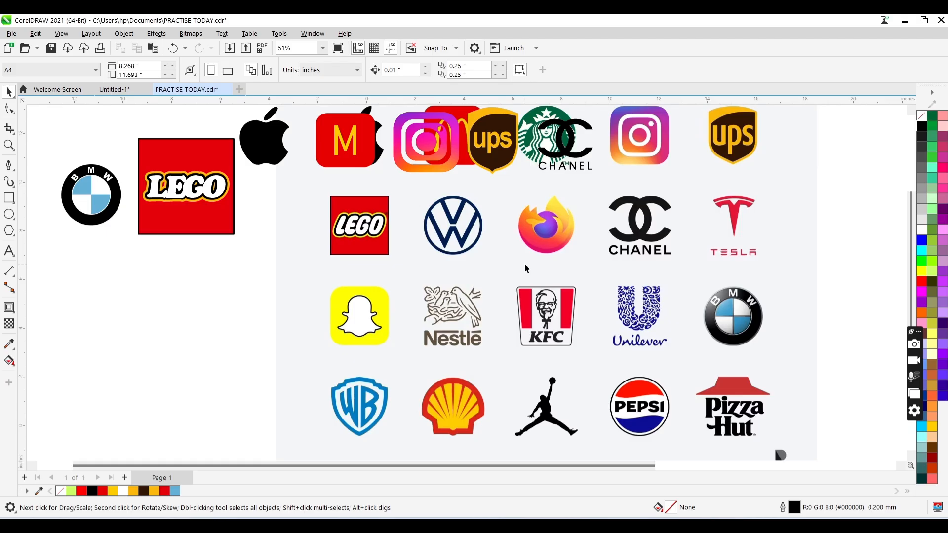
key("ctrl+n")
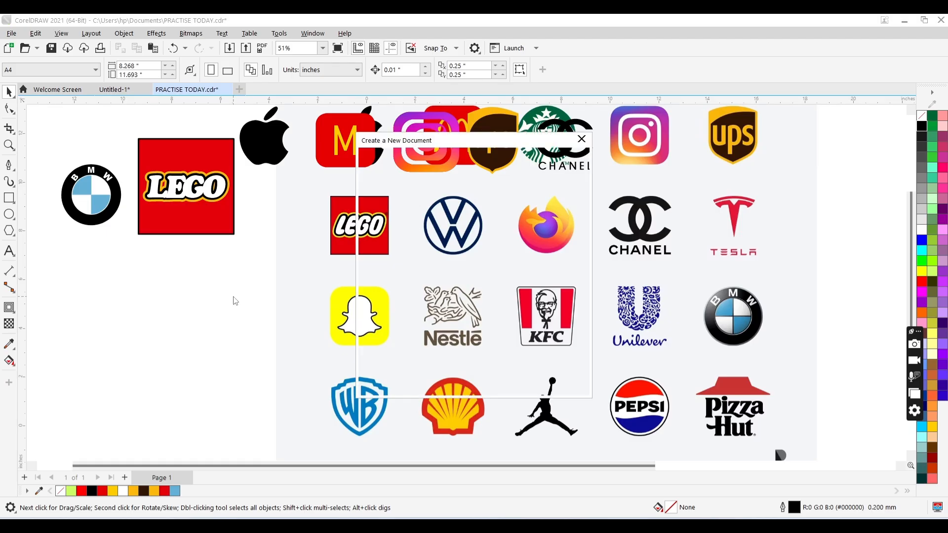
key("Return")
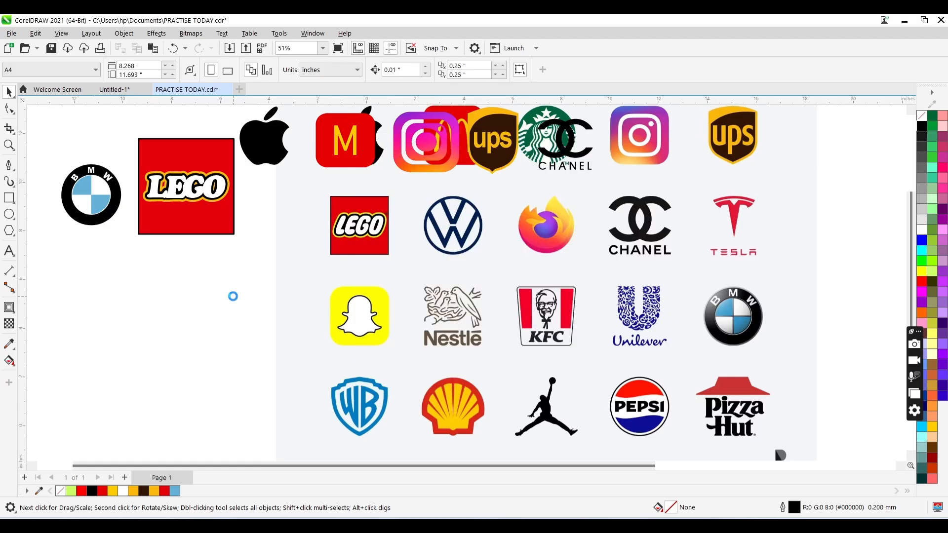
key("ctrl+v")
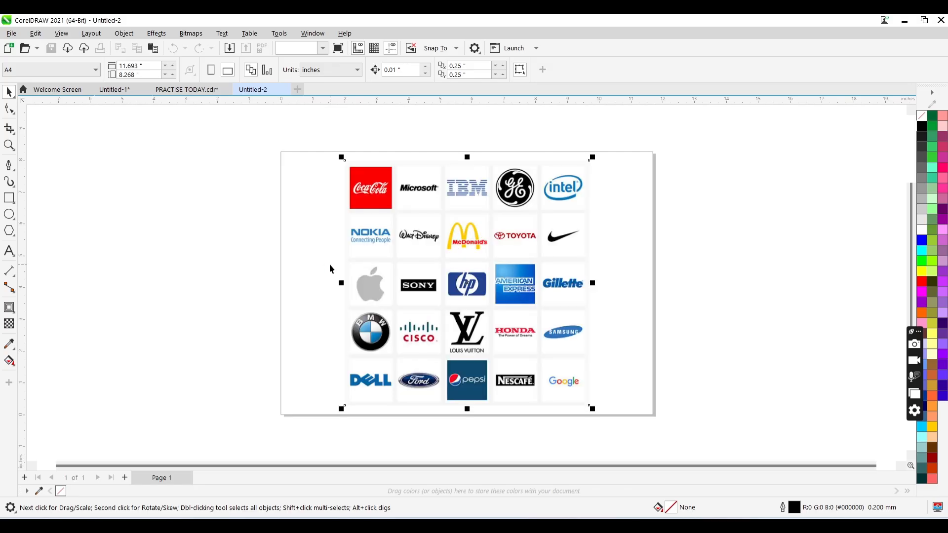
mouse_move(493, 265)
left_mouse_down()
mouse_move(350, 248)
mouse_move(308, 277)
mouse_move(281, 235)
mouse_move(299, 259)
mouse_move(455, 254)
mouse_move(493, 268)
left_mouse_up()
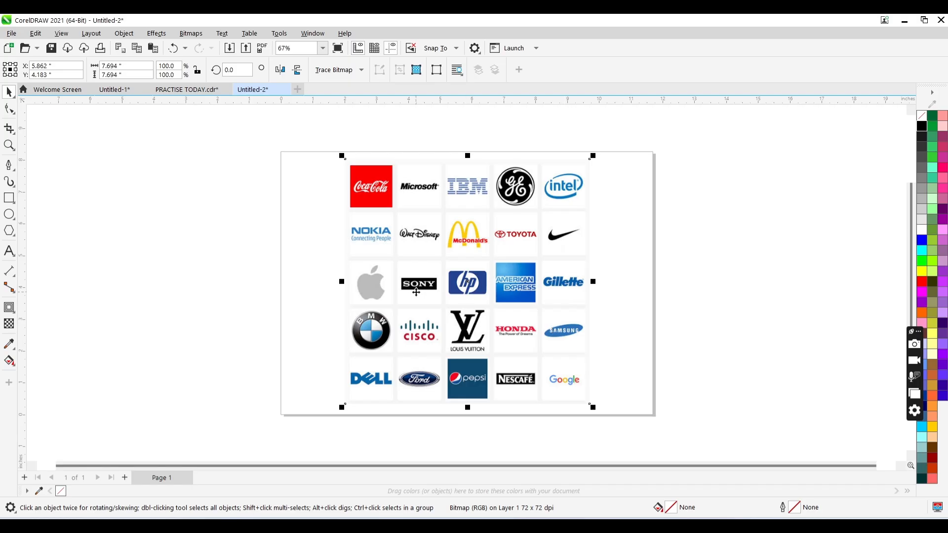
left_click_drag(407, 268, 455, 266)
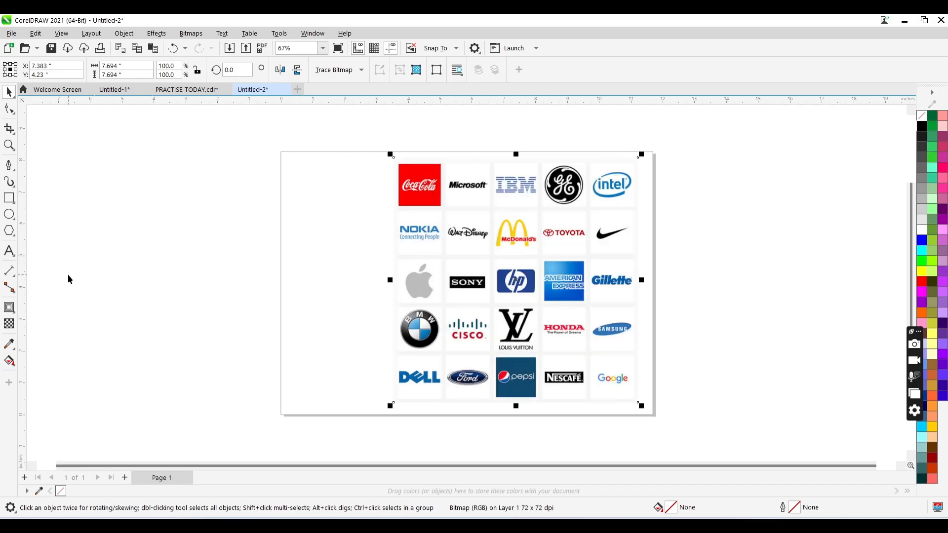
- Add the artistic text "microsoft" in the empty area to the left of the page
left_click(10, 251)
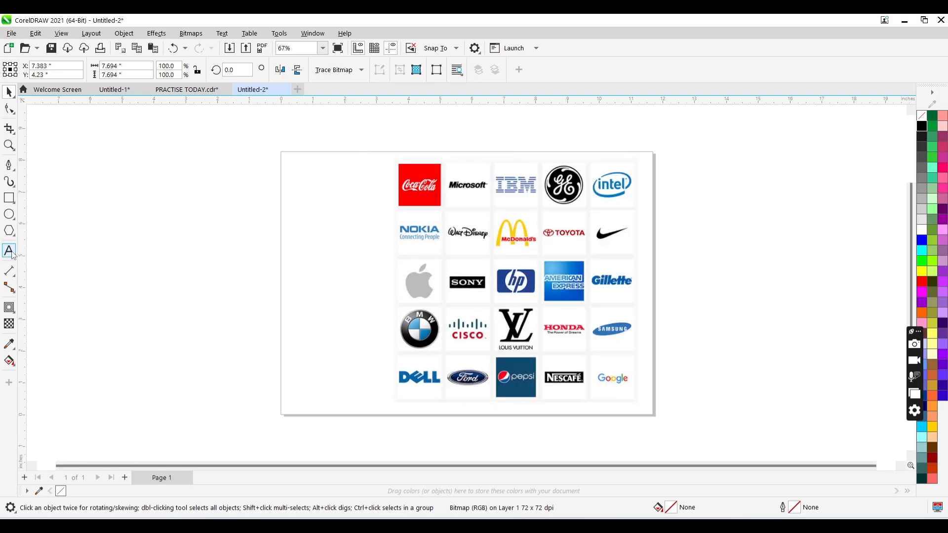
left_click(92, 272)
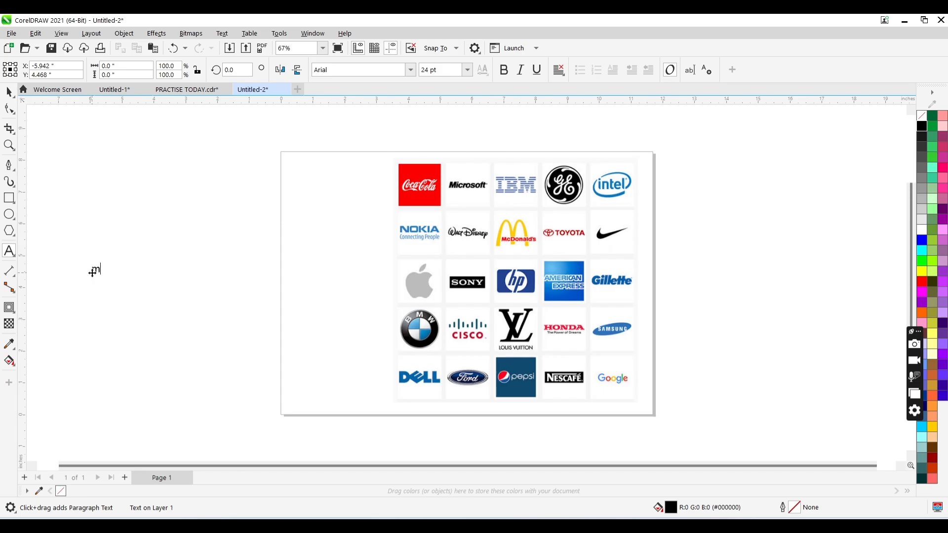
type("microsoft")
- Change the case of the whole "microsoft" text to Title Case
key("ctrl+a")
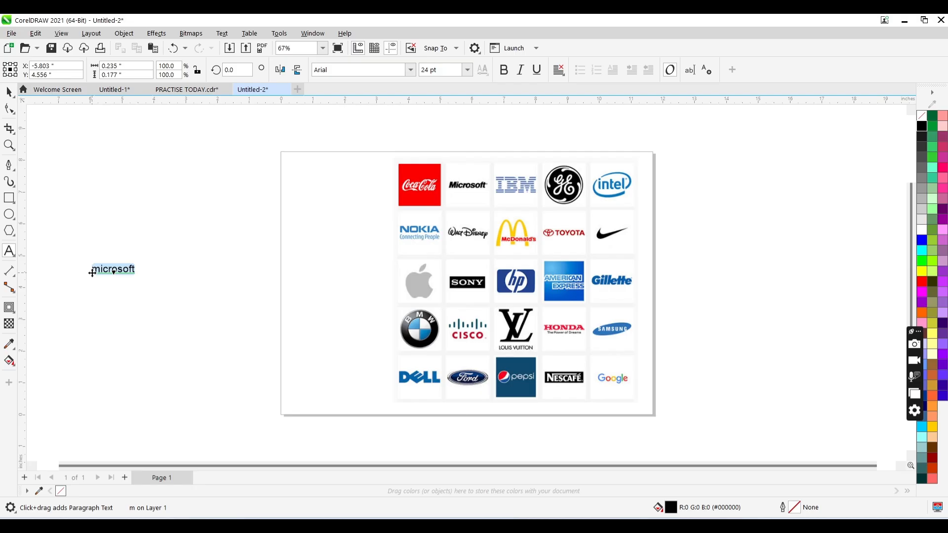
key("shift+F3")
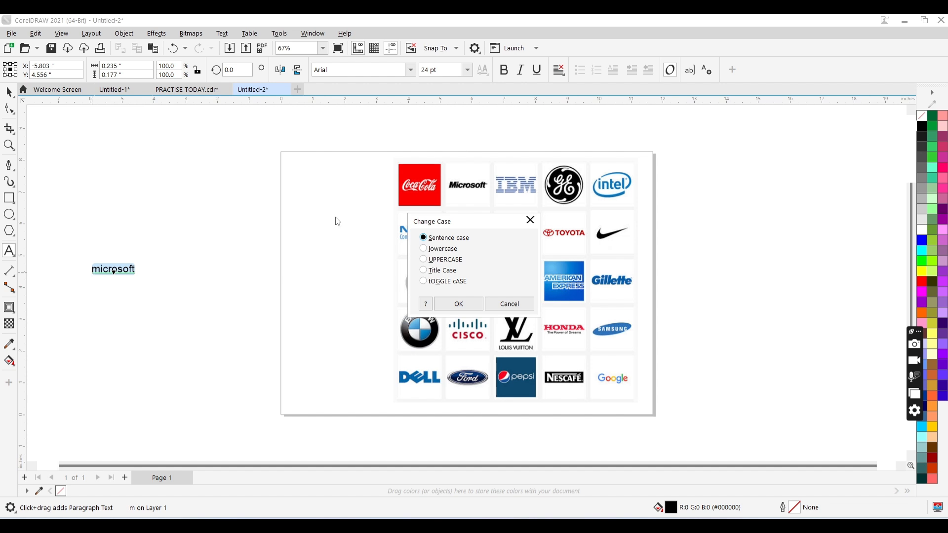
left_click(429, 271)
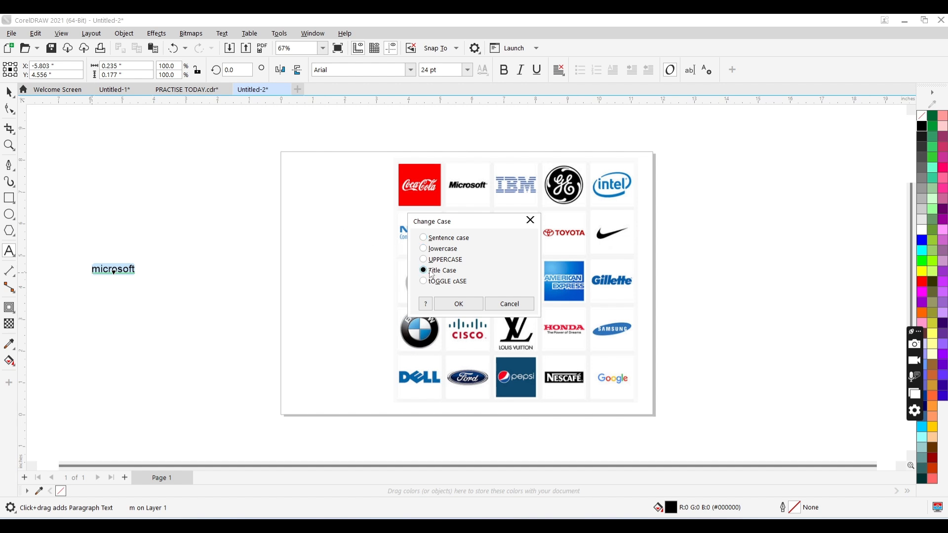
left_click(462, 303)
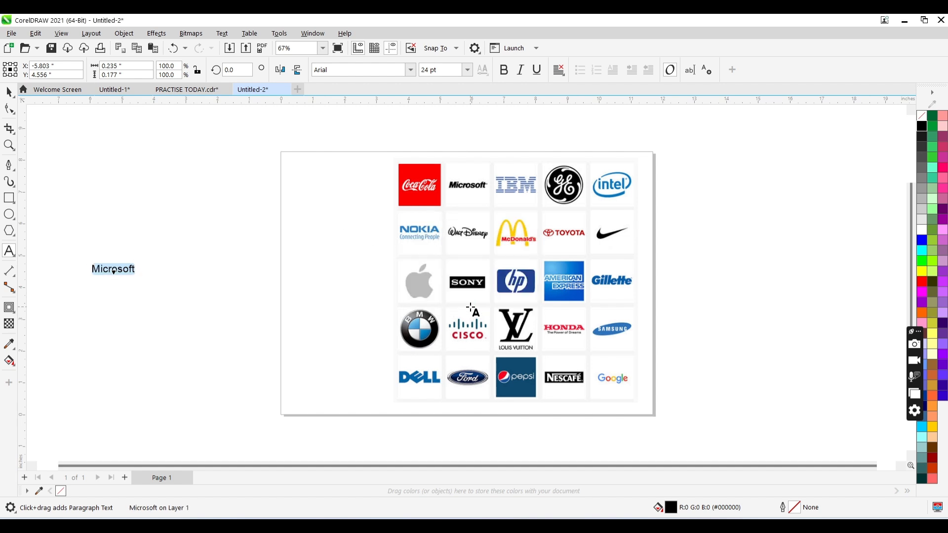
key("ctrl+space")
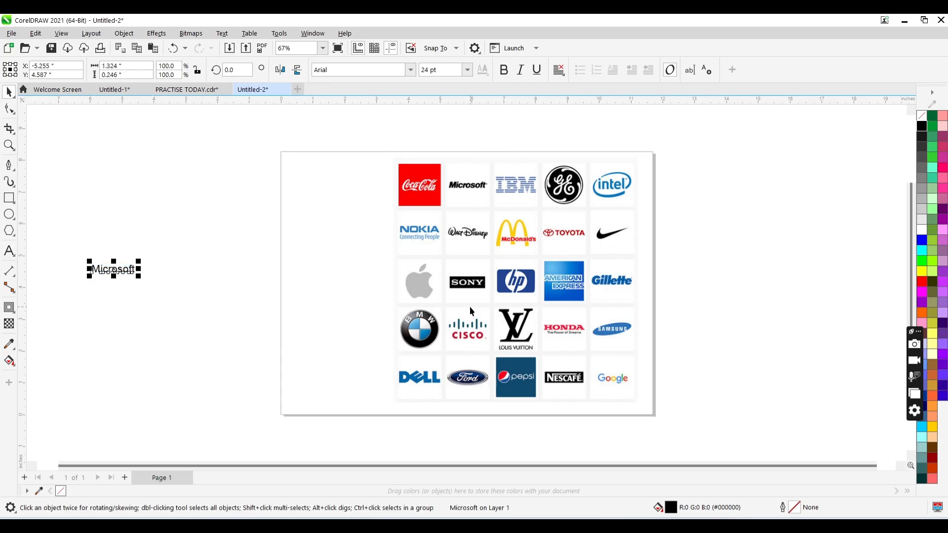
- Make the Microsoft text bold and italic
left_click(402, 69)
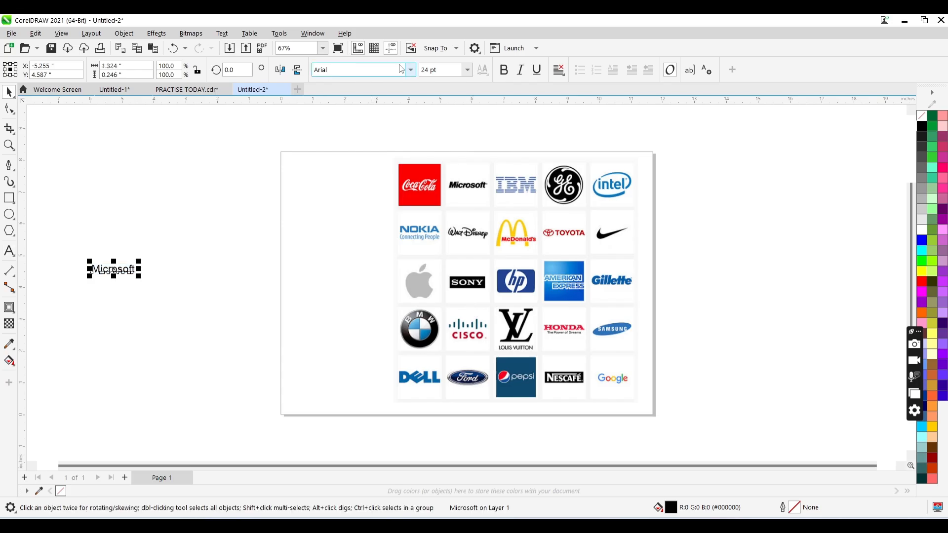
left_click(504, 70)
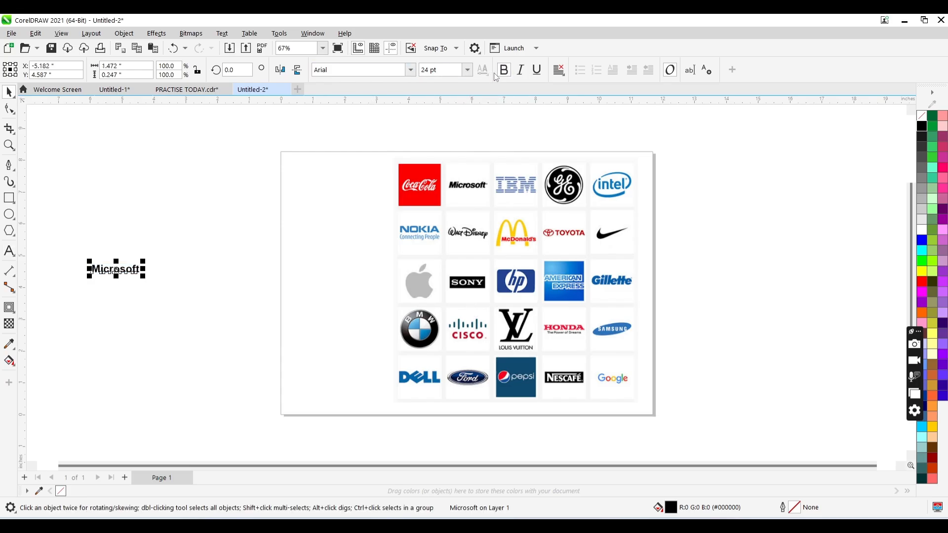
left_click(520, 70)
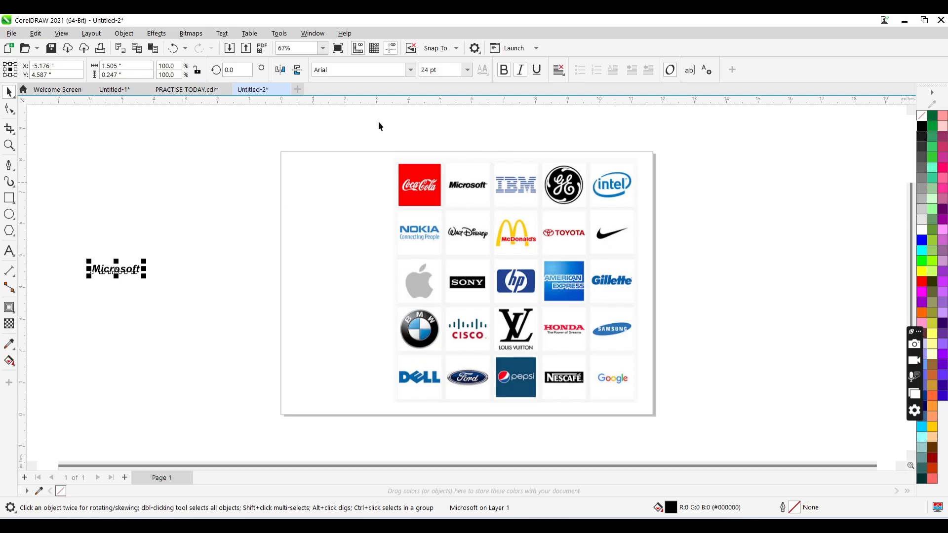
- Try the Arial Black font on the Microsoft text and undo the font change
left_click(409, 71)
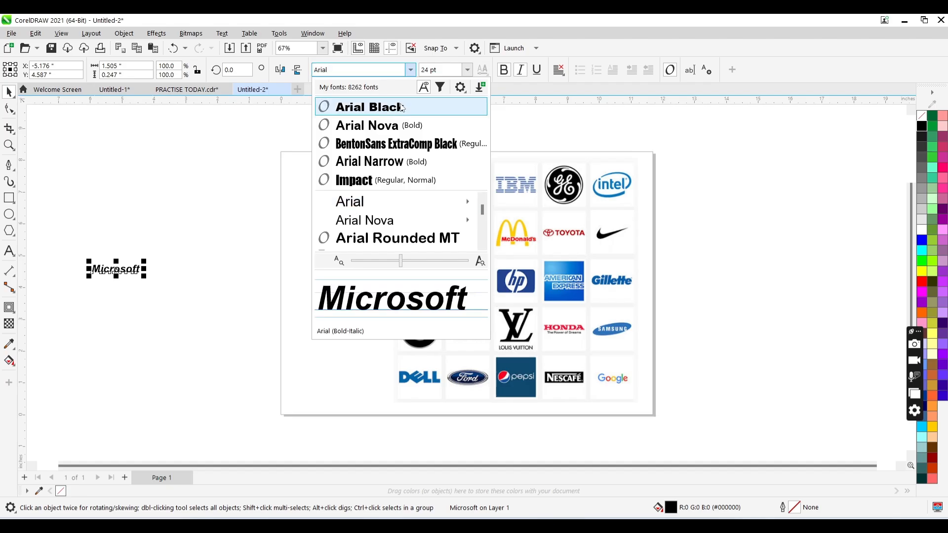
left_click(404, 106)
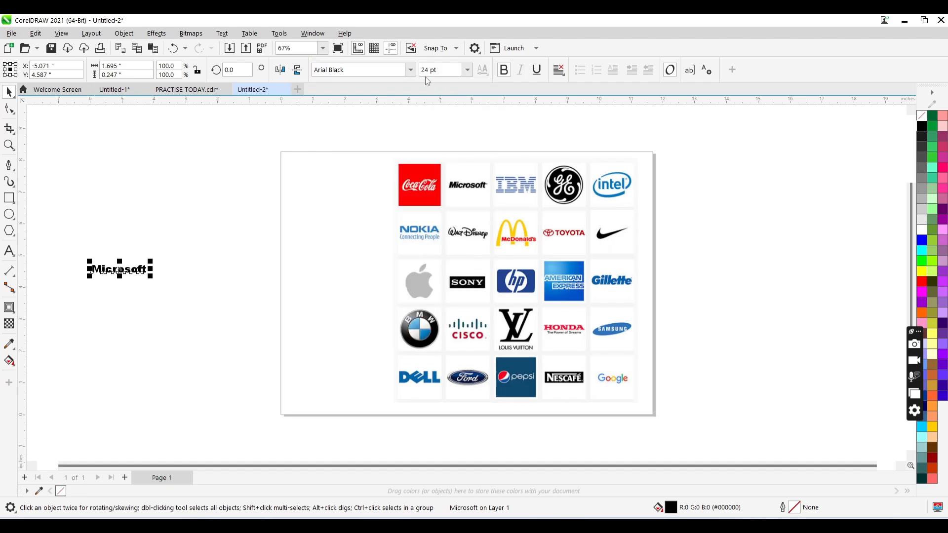
key("ctrl+z")
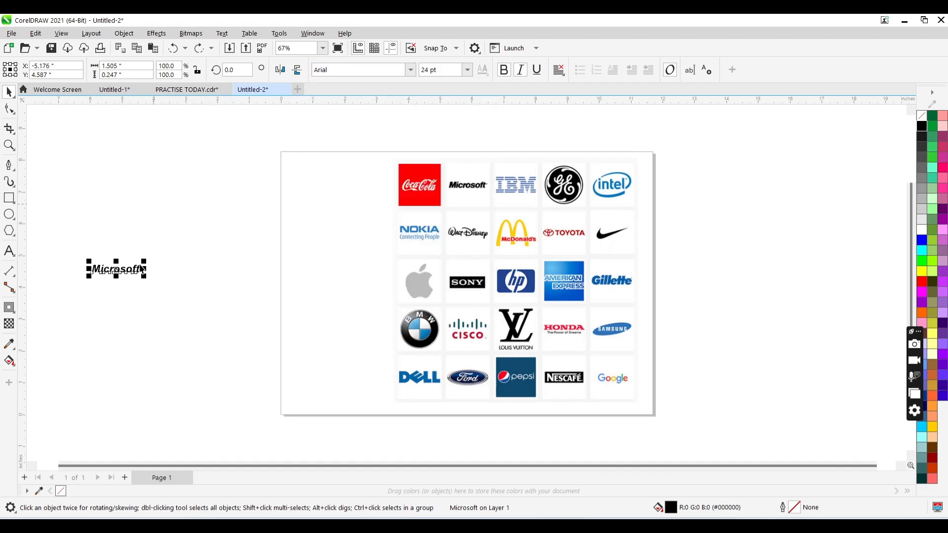
- Enlarge the Microsoft text to about 71 pt and tighten its letter spacing with the Shape tool
left_click_drag(146, 265, 192, 226)
left_click_drag(140, 268, 162, 268)
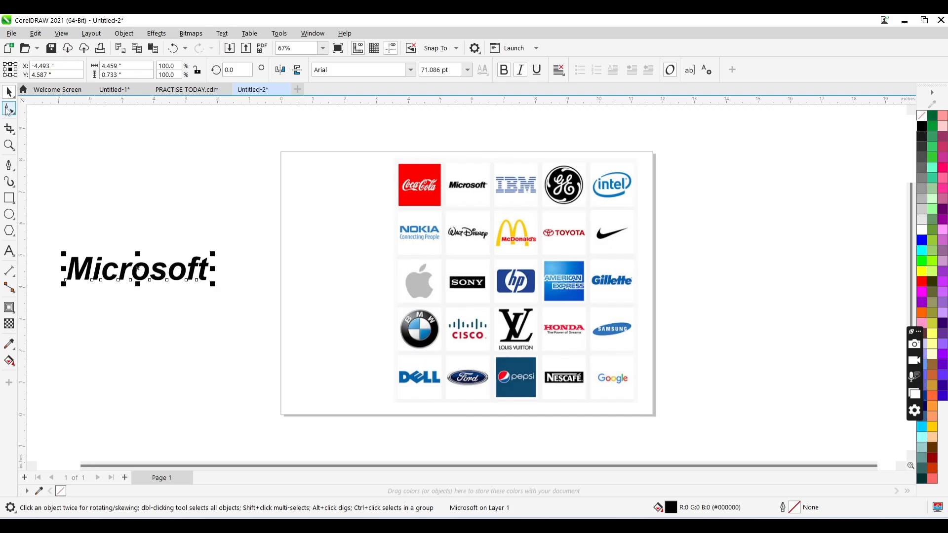
left_click(8, 109)
left_click_drag(212, 285, 194, 286)
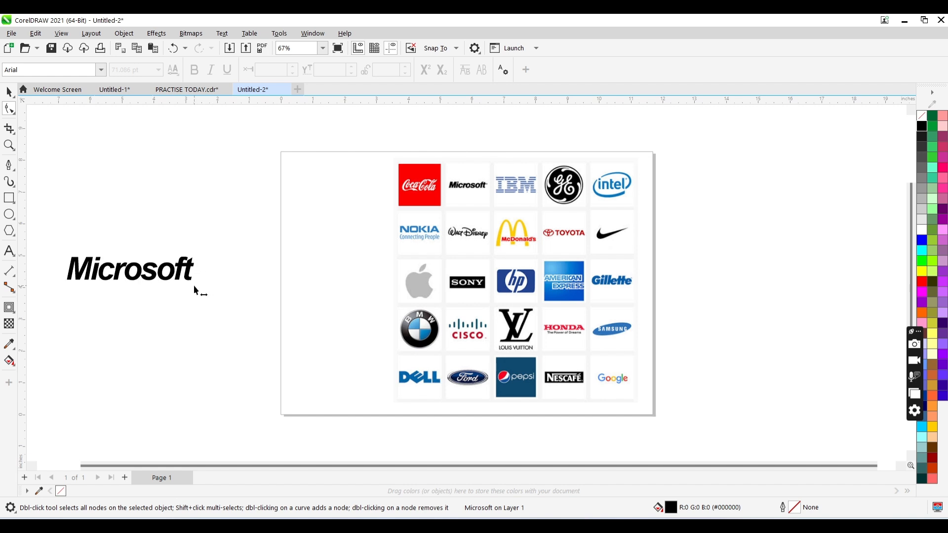
key("space")
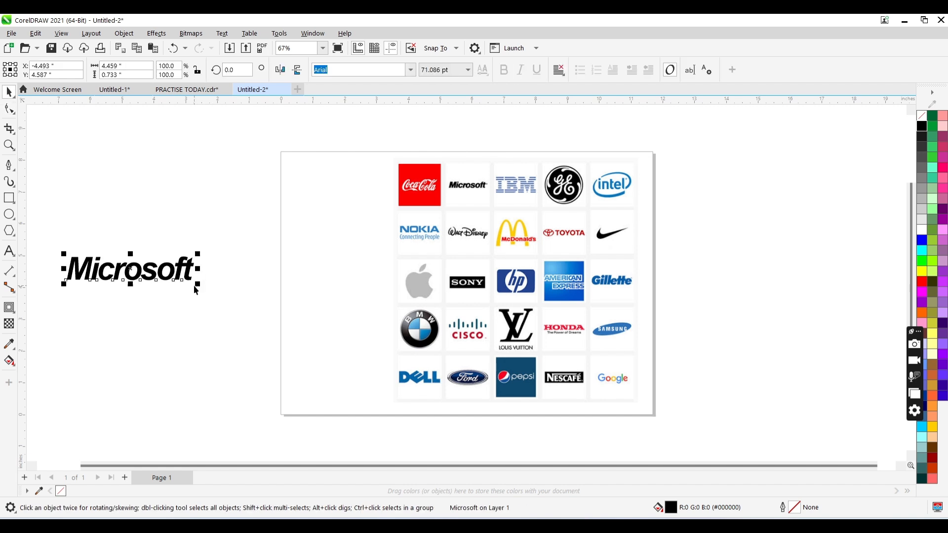
- Examine the Microsoft logo in the reference collage up close and compare it with the recreated text
key("z")
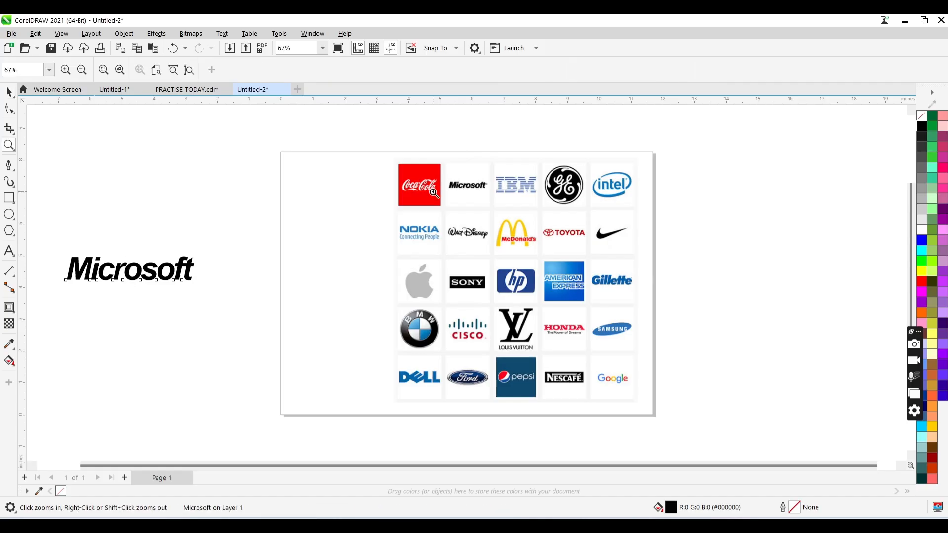
left_click(469, 191)
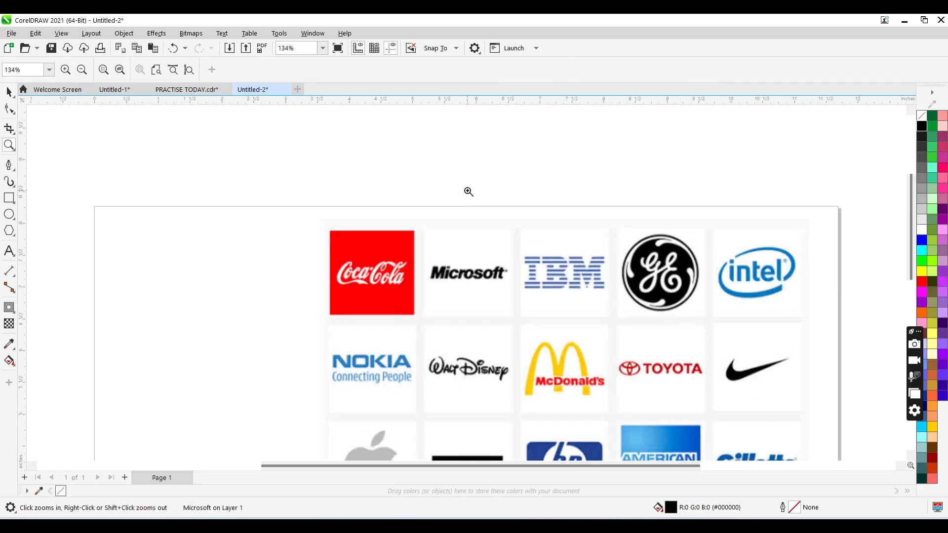
left_click(509, 277)
left_click(438, 288, "shift")
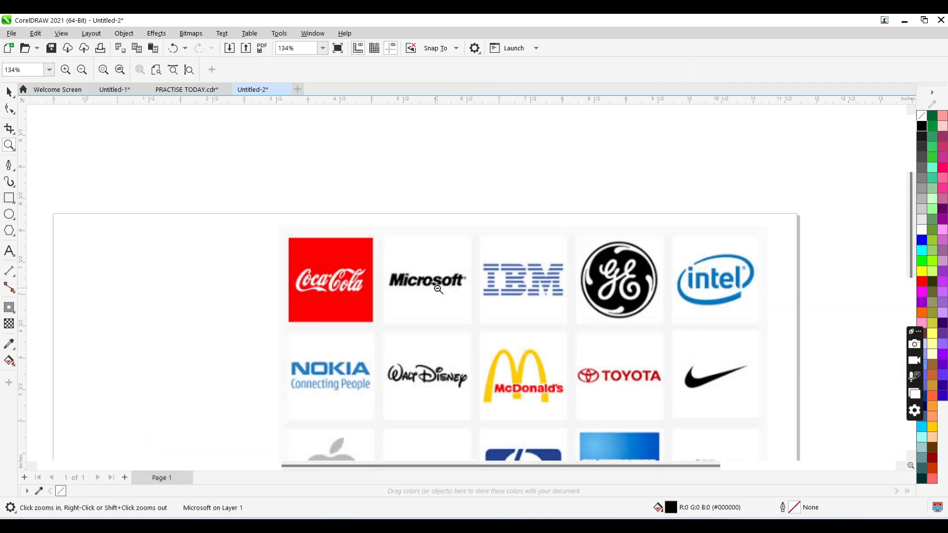
left_click(438, 288, "shift")
left_click(309, 299, "shift")
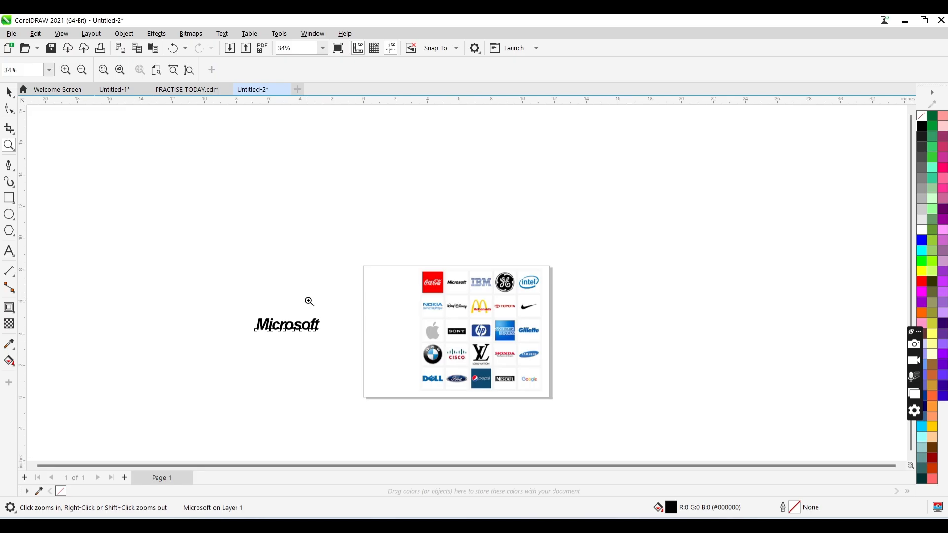
left_click(345, 331)
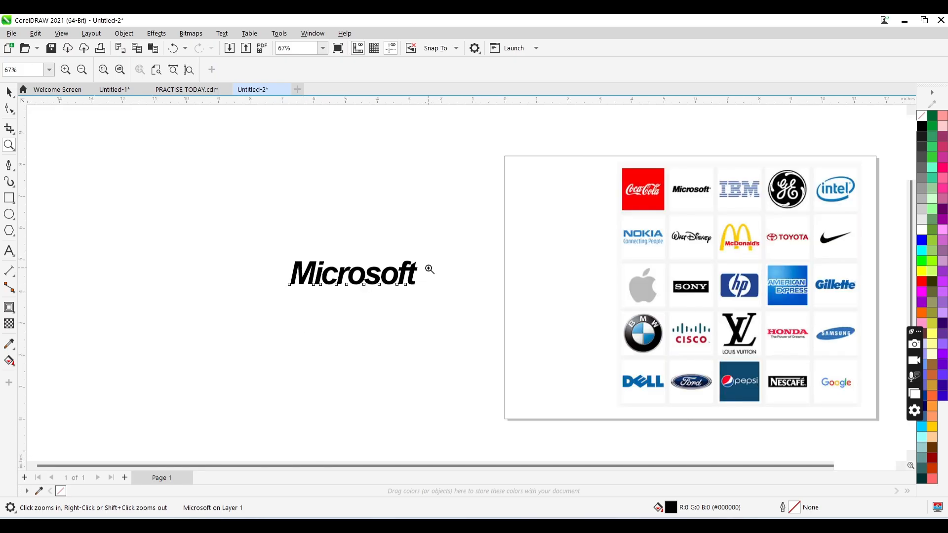
left_click(429, 269)
- Draw an ellipse about 0.6 inches across beside the end of the Microsoft text and set its outline width to 1.0 mm
key("space")
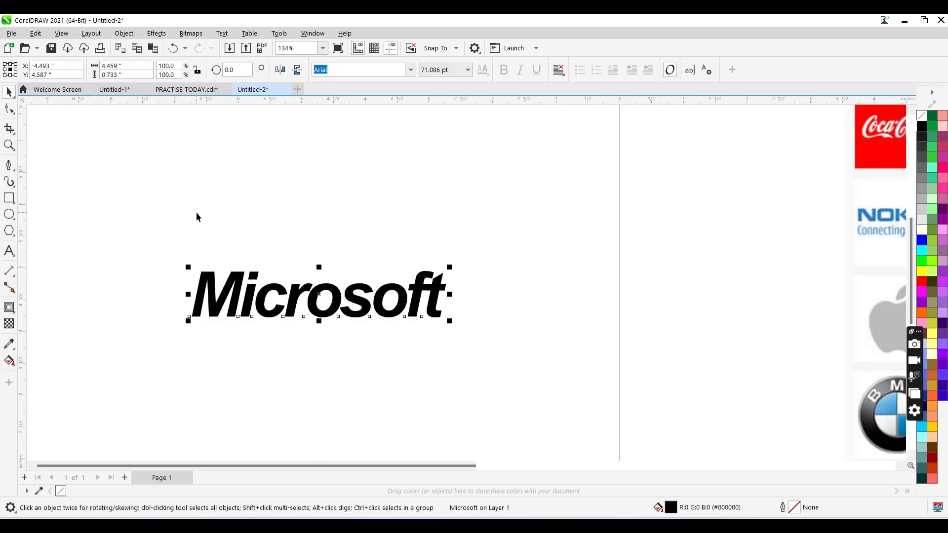
left_click(9, 216)
left_click_drag(457, 258, 496, 297)
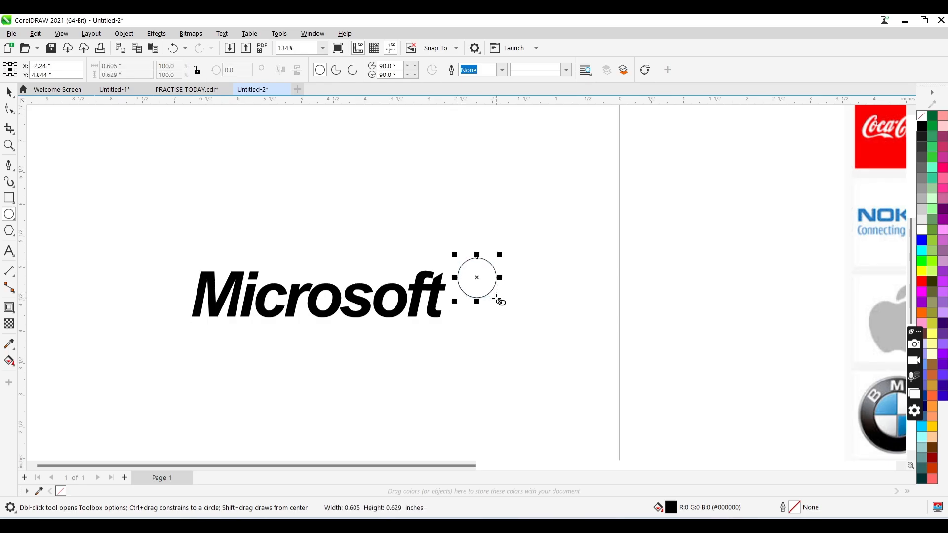
left_click(502, 70)
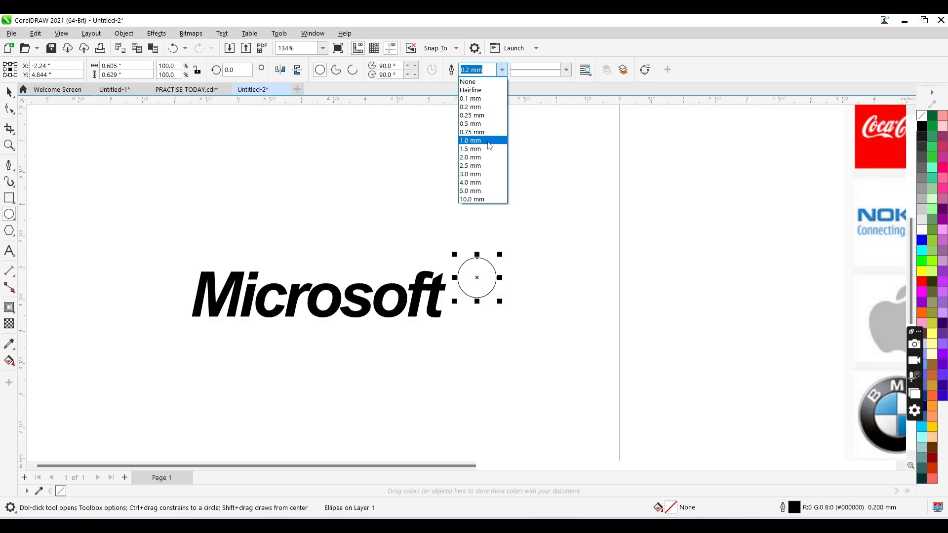
left_click(488, 141)
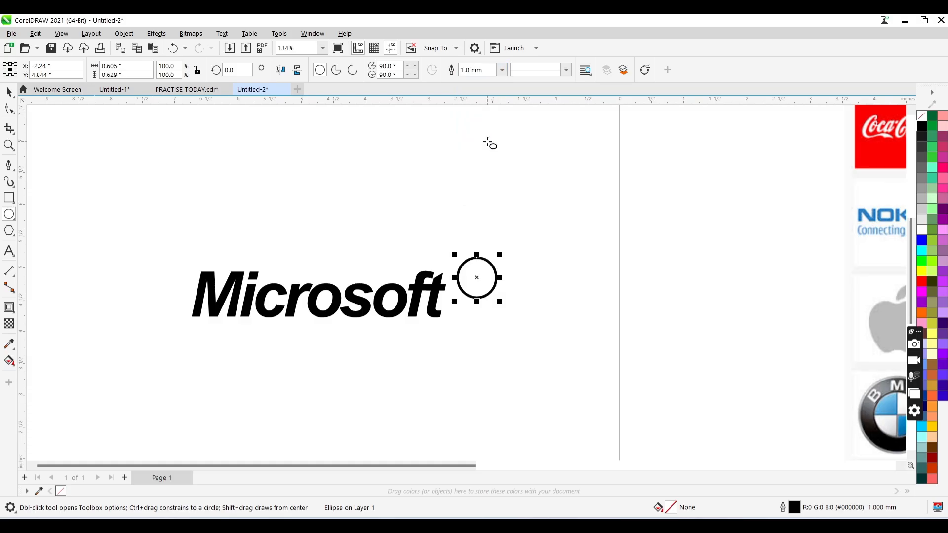
- Add a letter R as text and center it inside the small circle beside the Microsoft text
left_click(9, 252)
left_click(143, 246)
type("R")
key("ctrl+space")
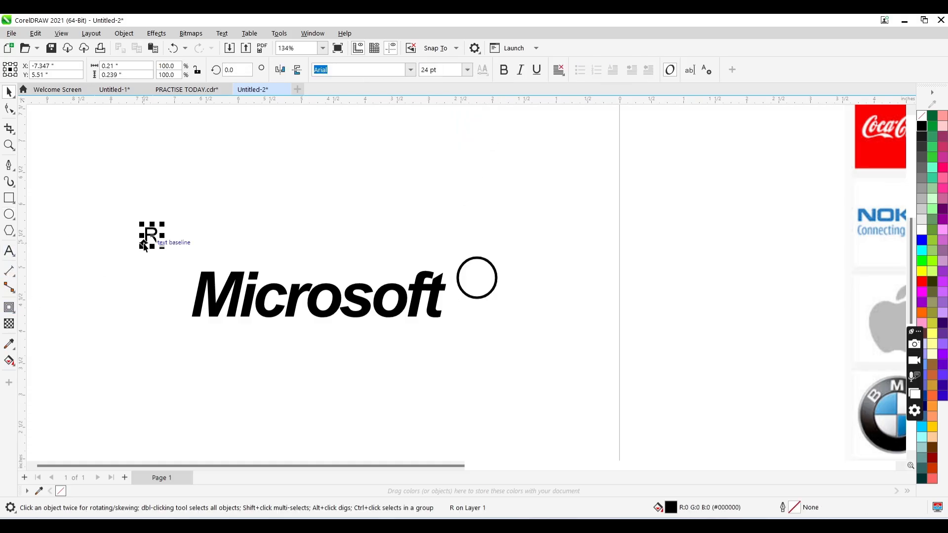
left_click_drag(144, 245, 477, 277)
left_click_drag(476, 279, 477, 282)
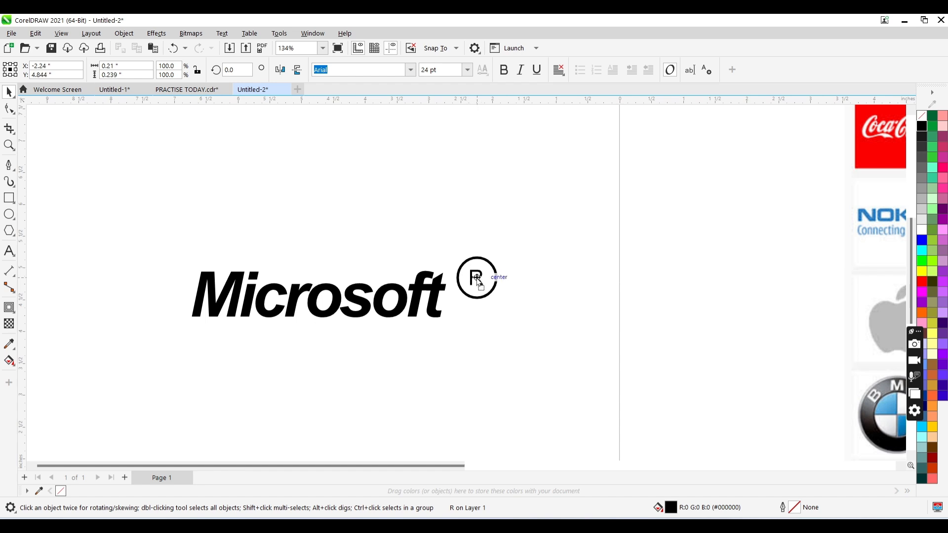
- Select the circle together with its R and move them up against the upper end of the Microsoft text
left_click_drag(532, 252, 441, 312)
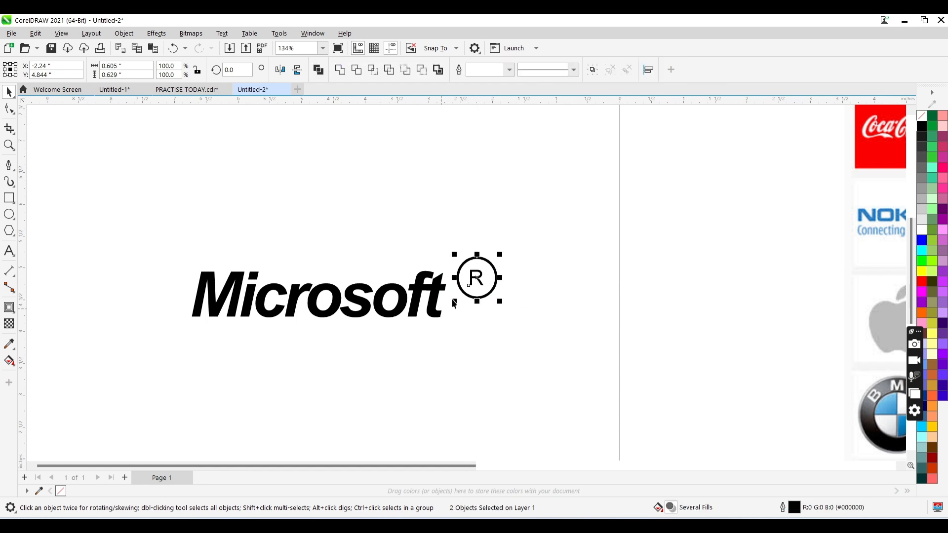
left_click_drag(501, 305, 465, 267)
key("z")
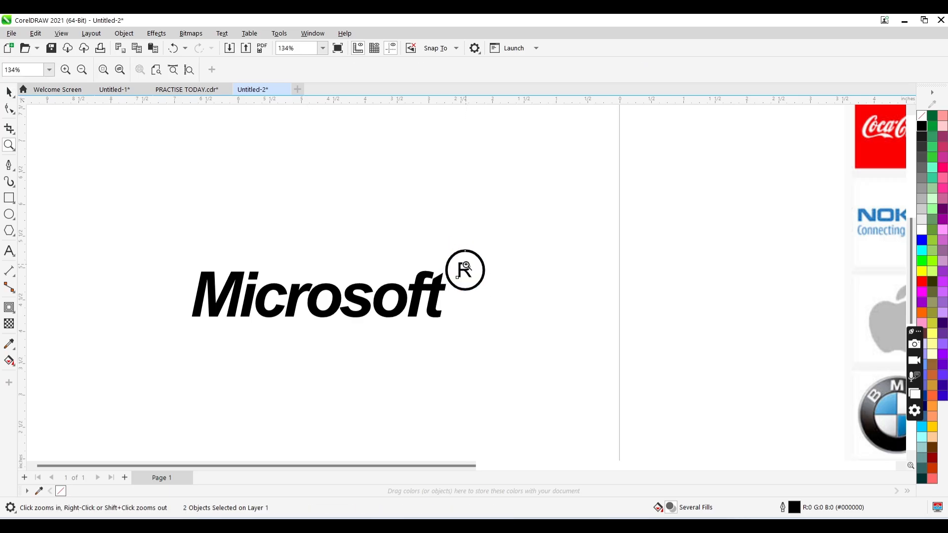
left_click(465, 265, "shift")
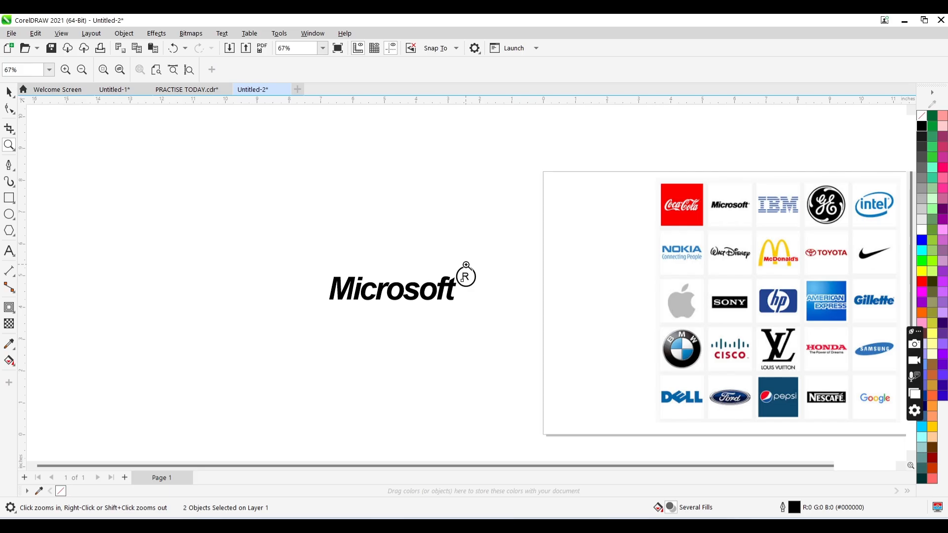
key("space")
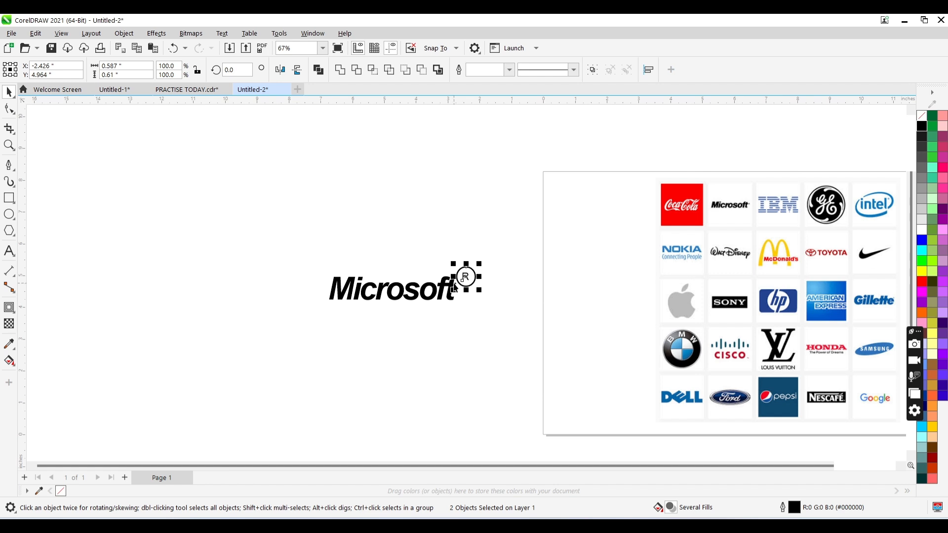
- Draw a rectangle about 7.6 by 3 inches above the Microsoft text, filled black with no outline
left_click(9, 197)
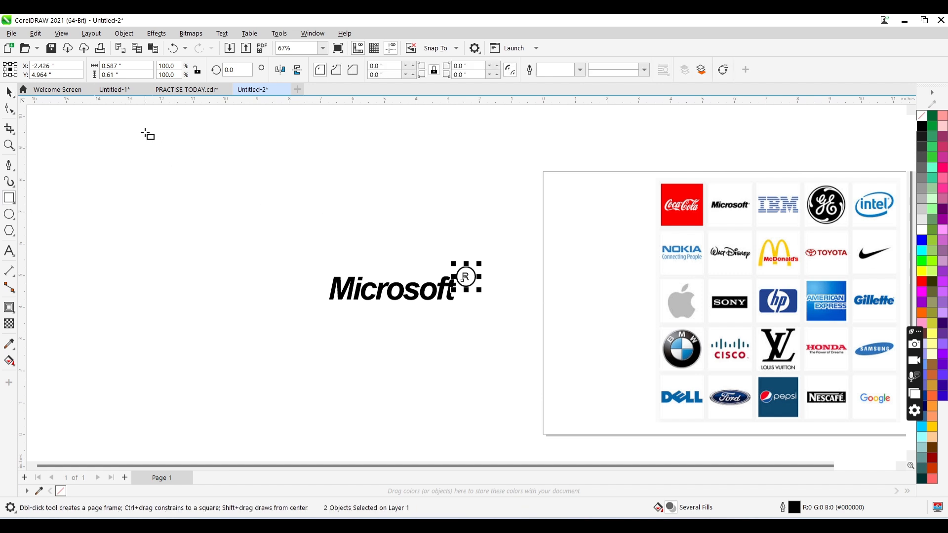
left_click_drag(144, 131, 388, 227)
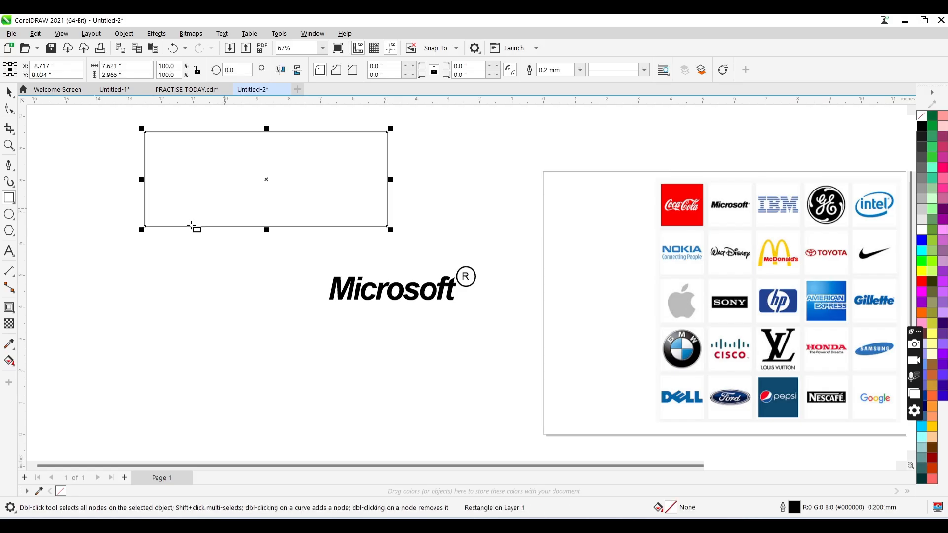
left_click(921, 126)
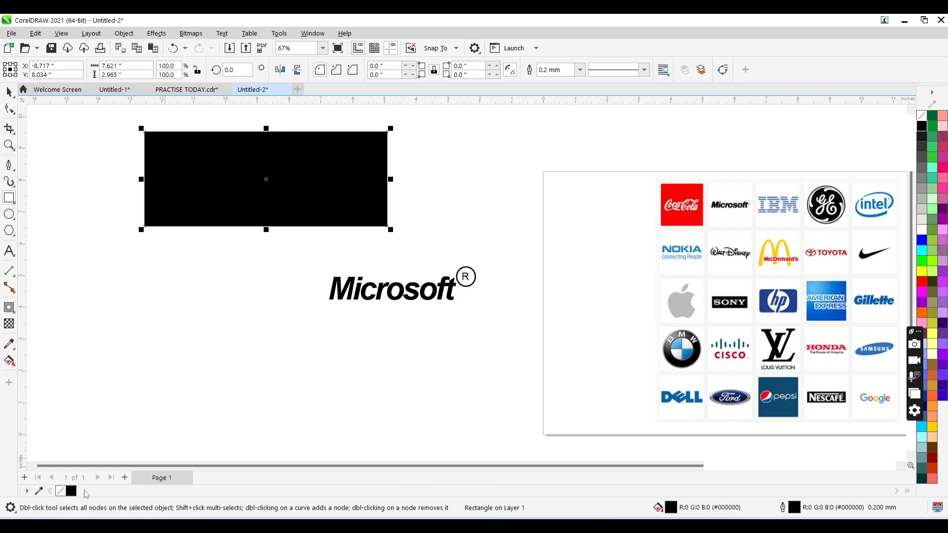
right_click(63, 492)
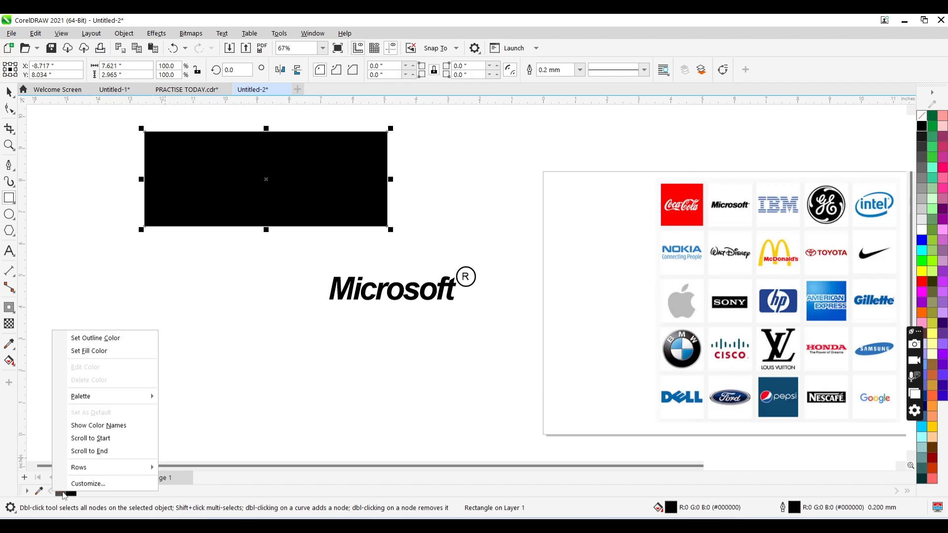
left_click(96, 338)
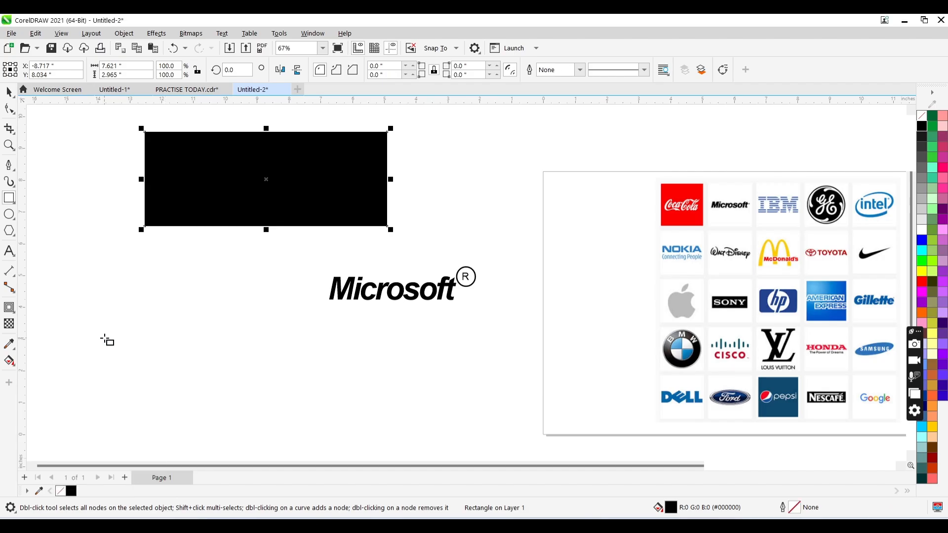
- Add the text "sony" below the black rectangle and change its case to UPPERCASE
left_click(9, 251)
left_click(116, 281)
type("sony")
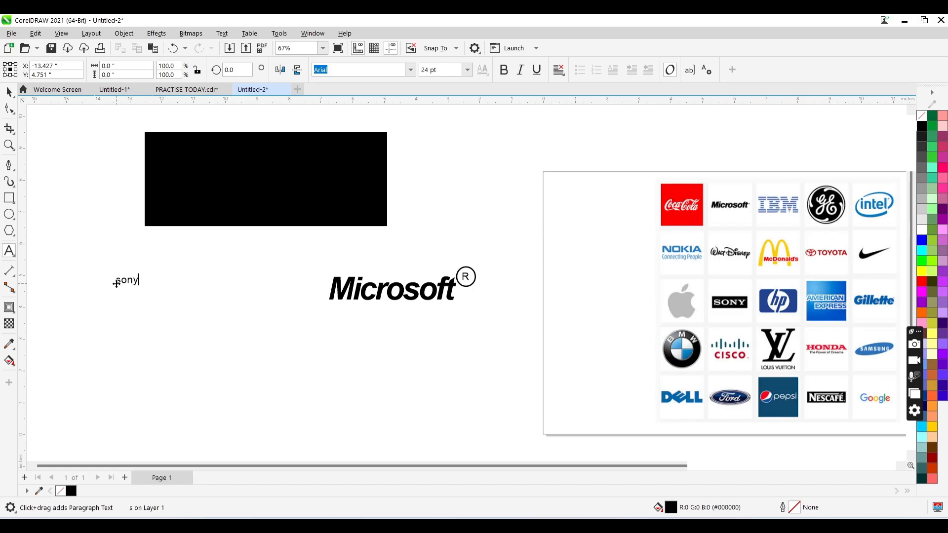
key("ctrl+a")
key("shift+F3")
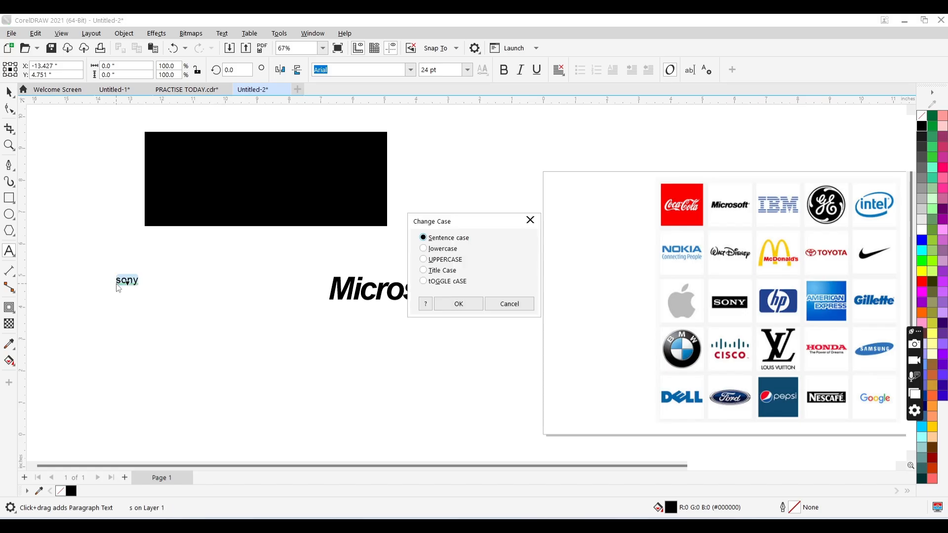
left_click(448, 259)
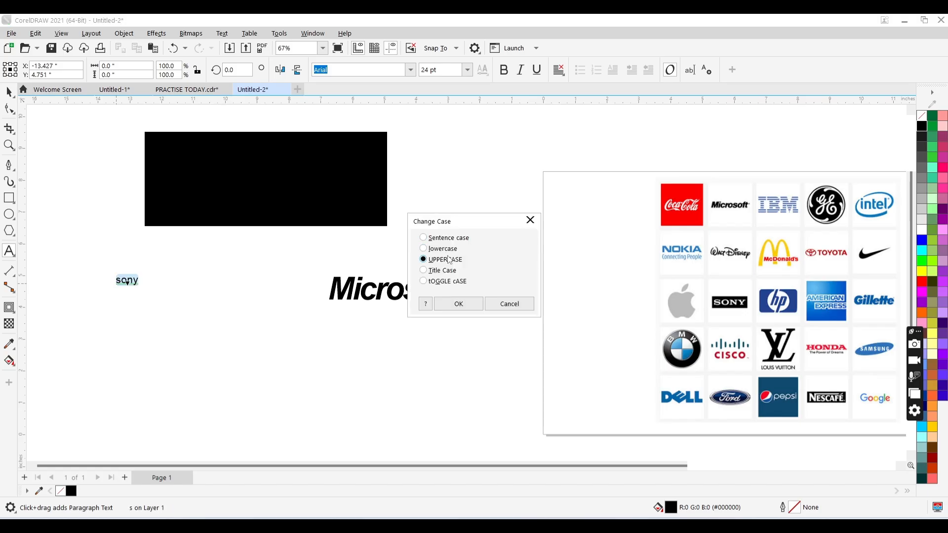
left_click(457, 303)
key("ctrl+space")
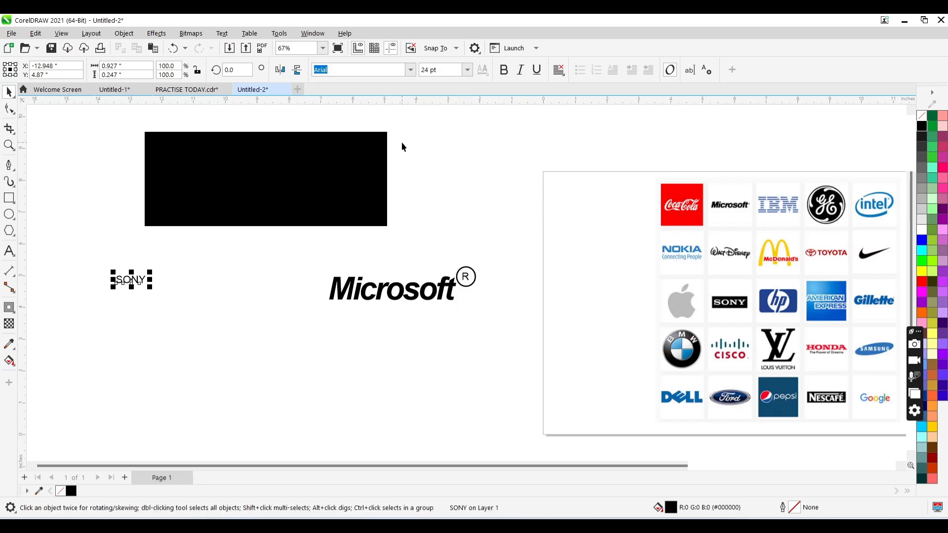
- Set the SONY text in Times New Roman (Bold)
left_click(412, 72)
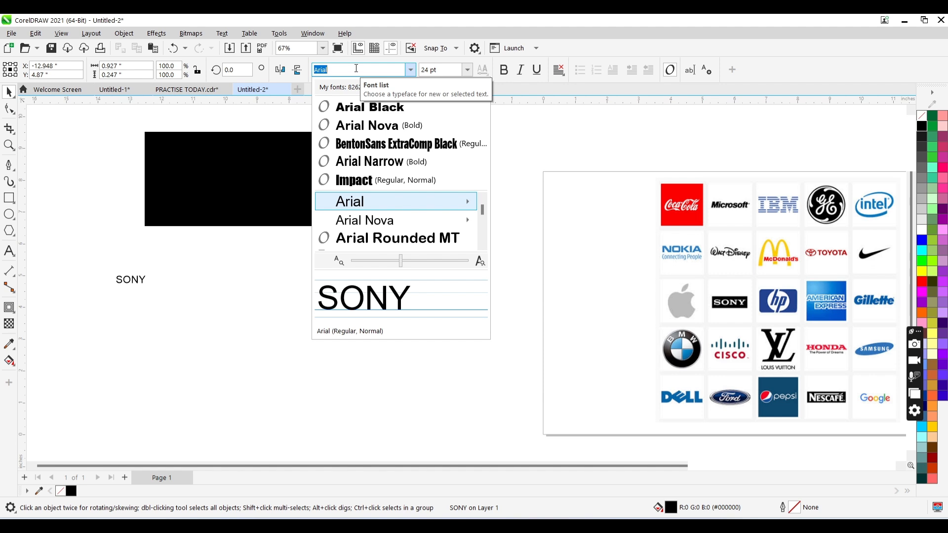
type("ti")
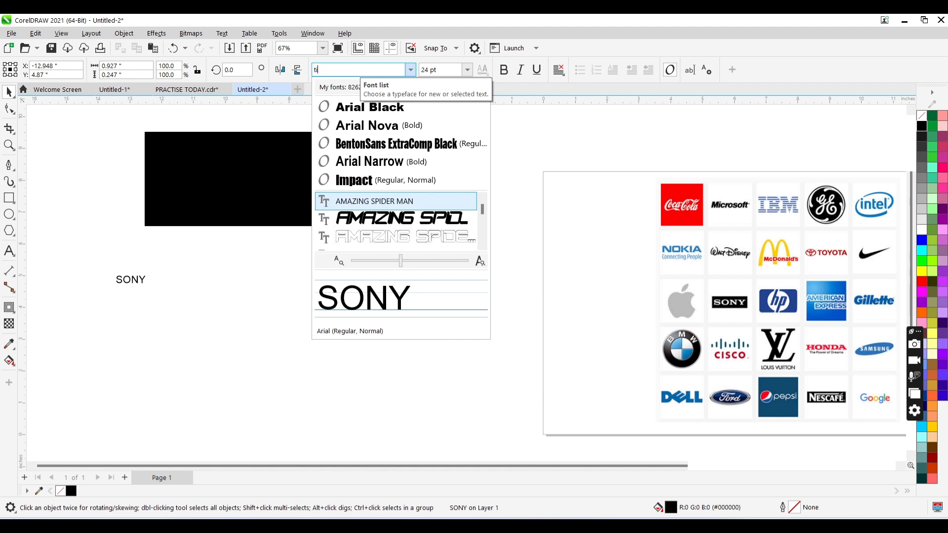
type("mes")
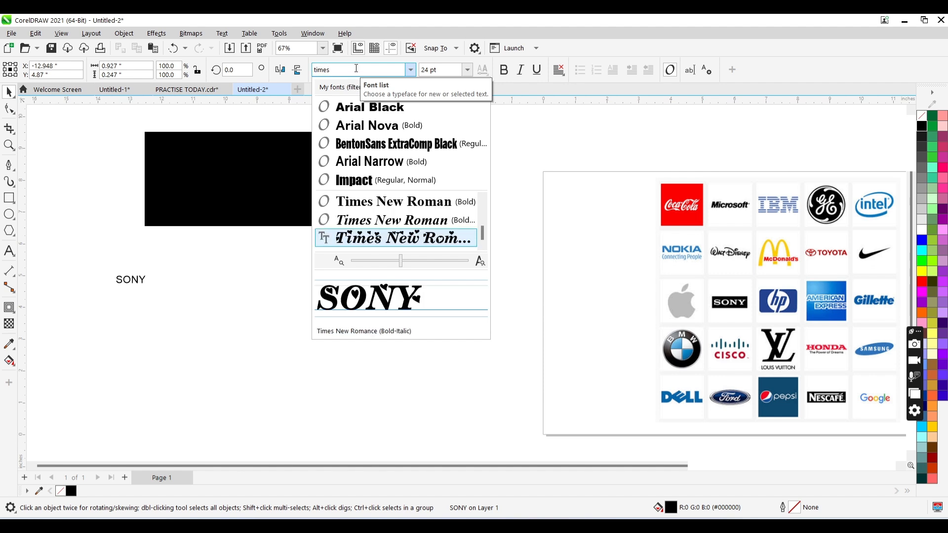
left_click(412, 203)
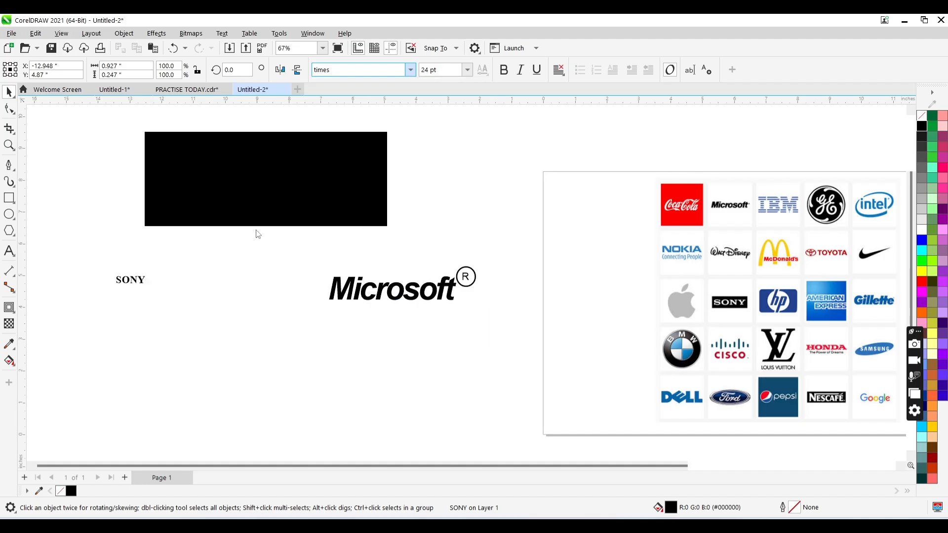
- Place the SONY text on the black rectangle and fill it white
left_click(136, 282)
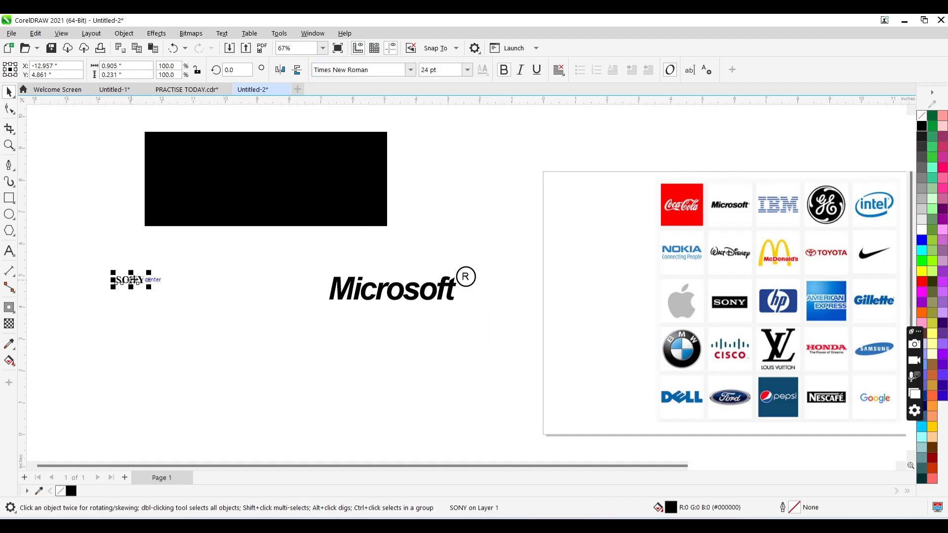
left_click_drag(131, 280, 193, 187)
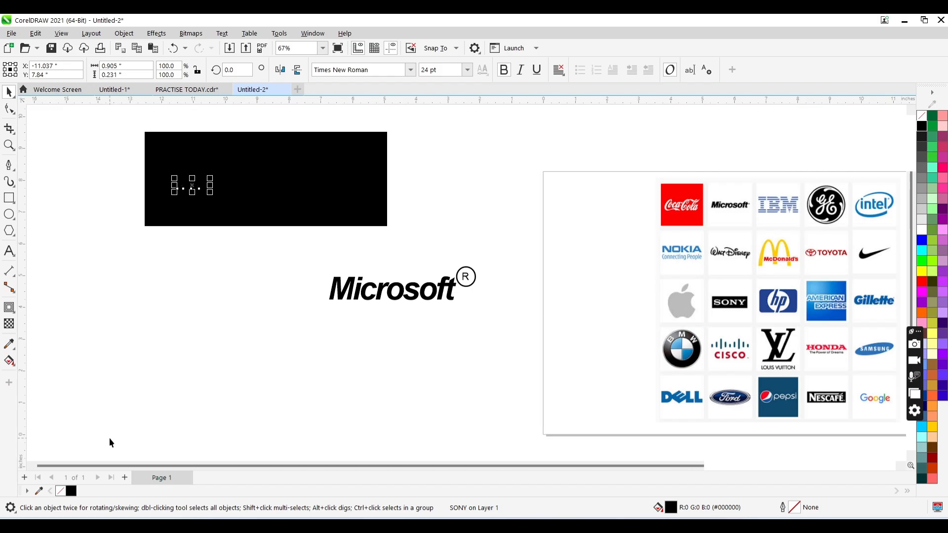
left_click(921, 229)
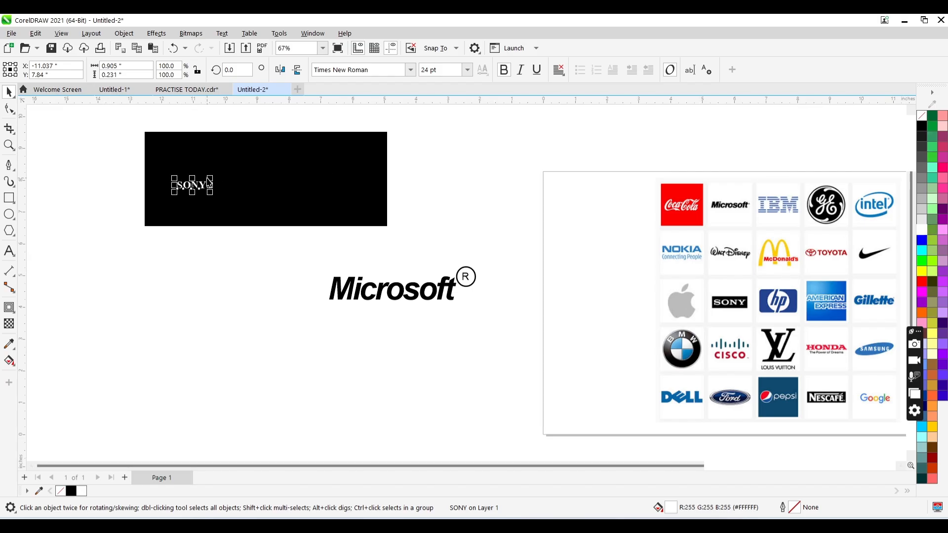
- Enlarge the SONY text to about 146 pt and stretch it horizontally to span most of the black rectangle
left_click_drag(214, 178, 364, 150)
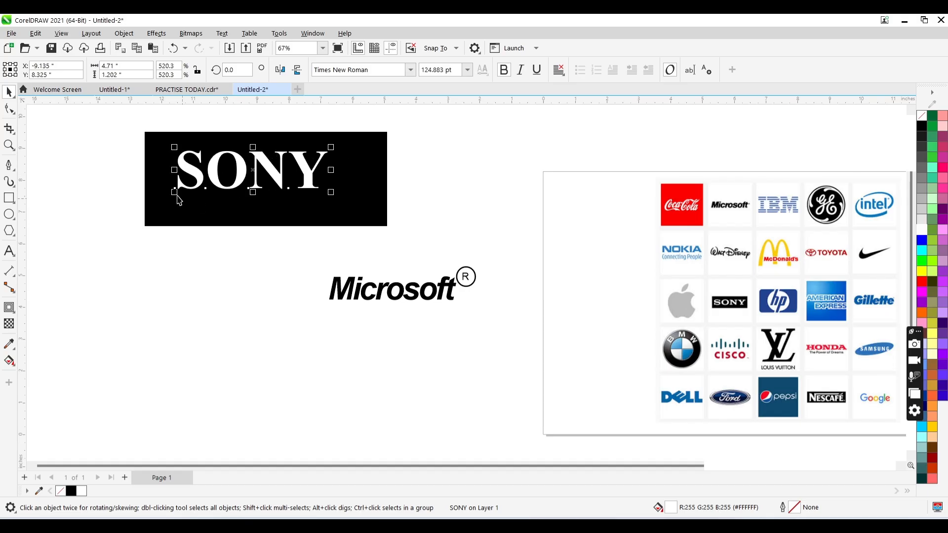
left_click_drag(174, 192, 149, 205)
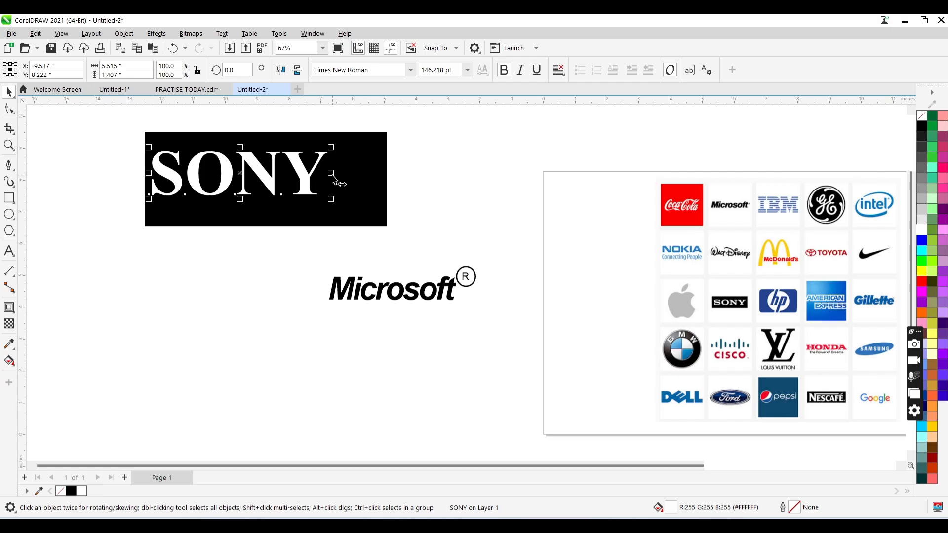
left_click_drag(330, 173, 374, 181)
- Center the SONY text horizontally and vertically on the black rectangle
left_click(362, 213, "shift")
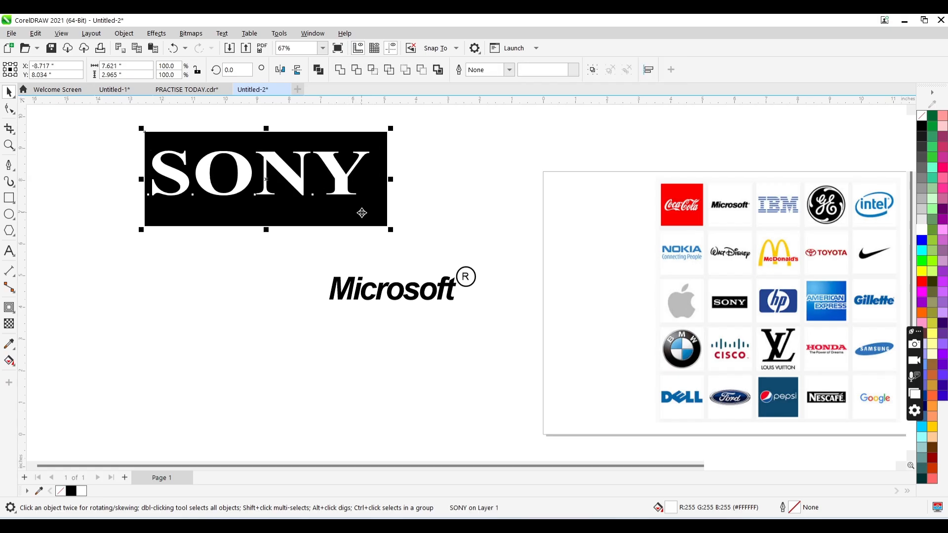
key("c")
key("e")
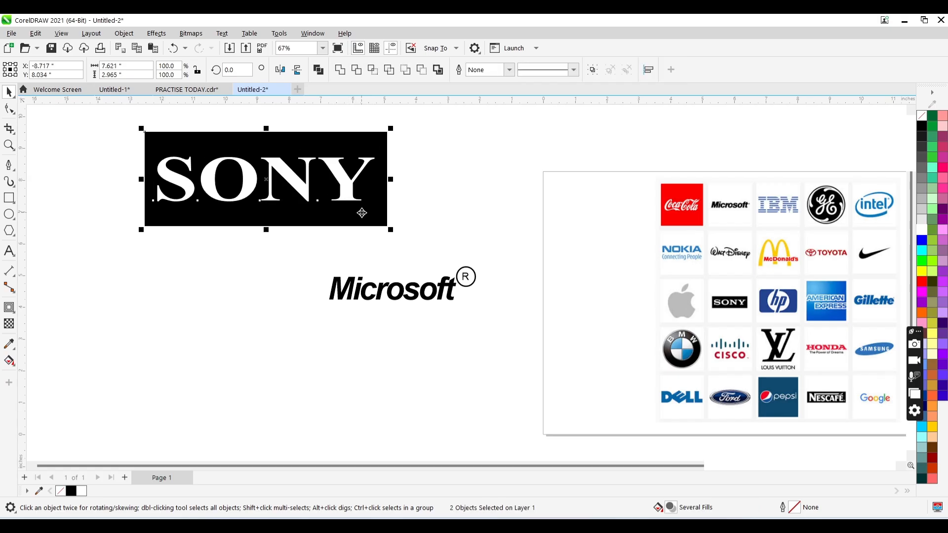
left_click(451, 238)
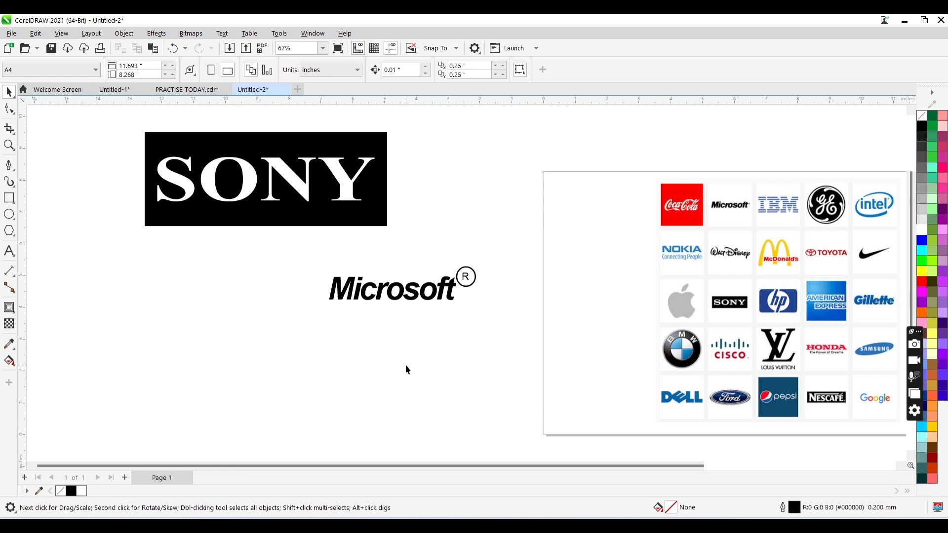
- Add the text DELL in the empty area below the SONY logo and set its font to Arial Black
left_click(9, 250)
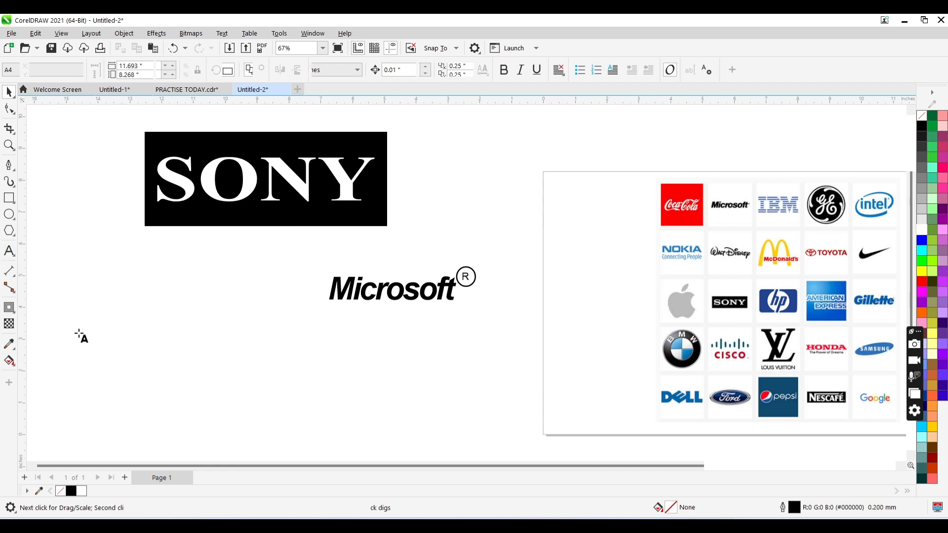
left_click(79, 334)
type("DELL")
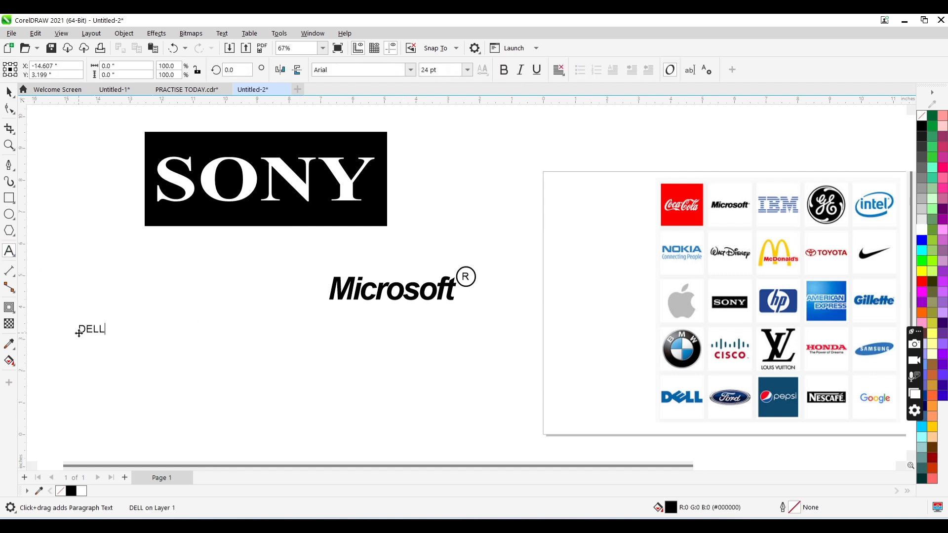
key("ctrl+space")
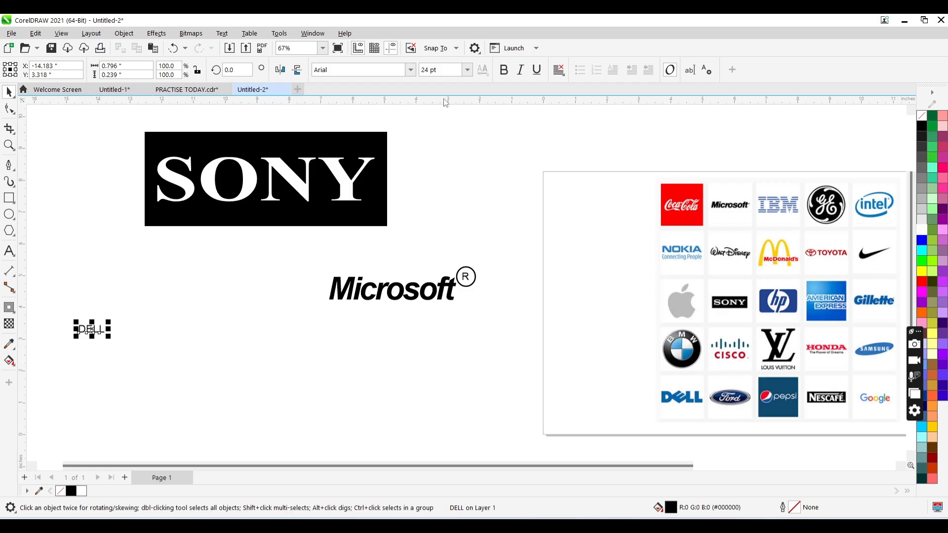
left_click(410, 69)
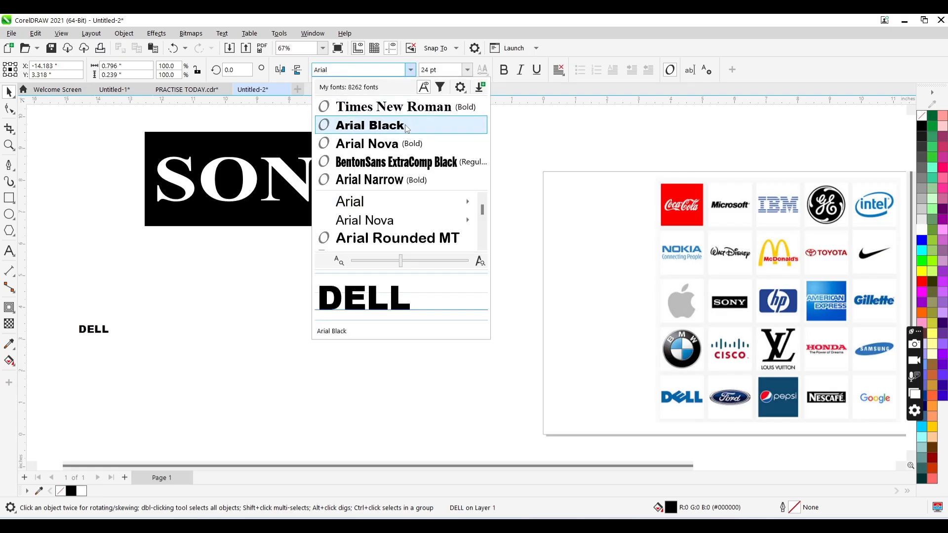
left_click(406, 126)
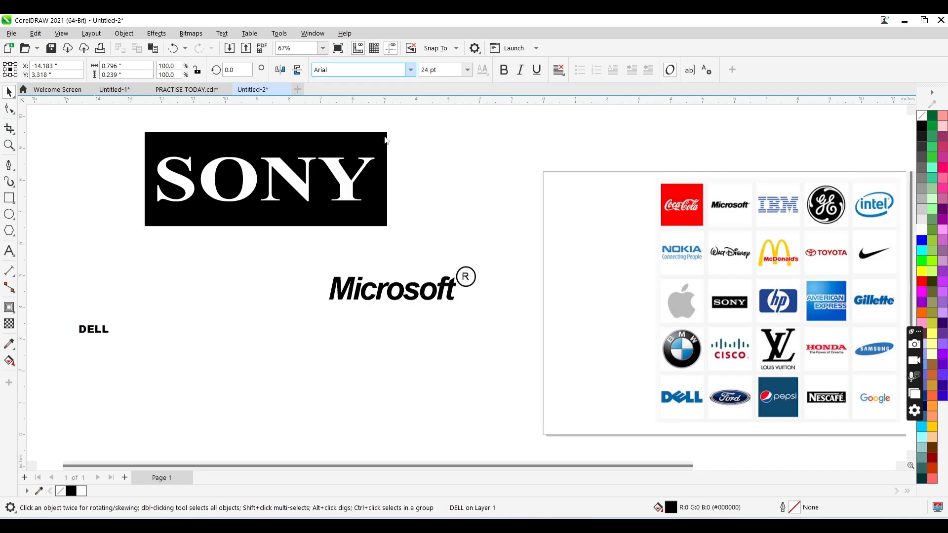
- Enlarge the DELL text to about 182.5 pt and place it below the SONY logo, clear of the Microsoft wordmark
left_click_drag(111, 322, 154, 305)
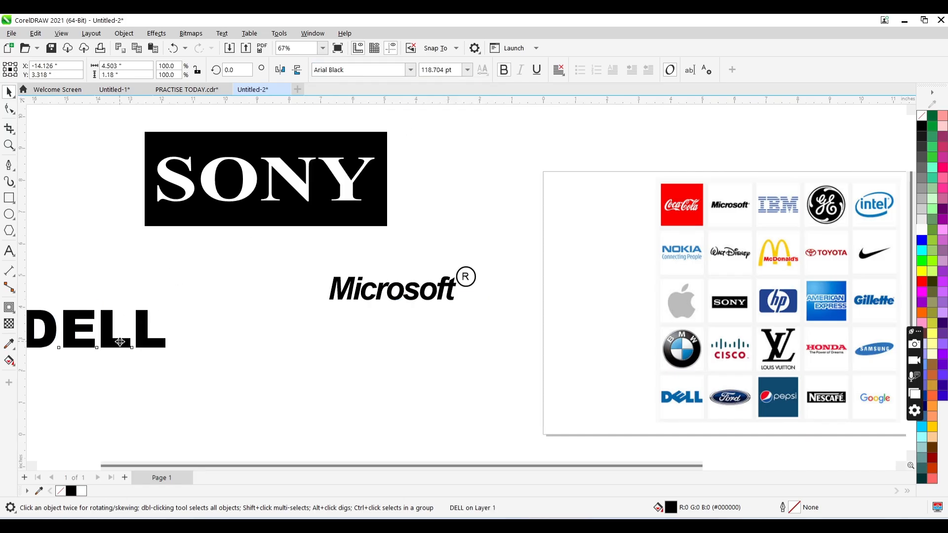
left_click_drag(120, 342, 262, 365)
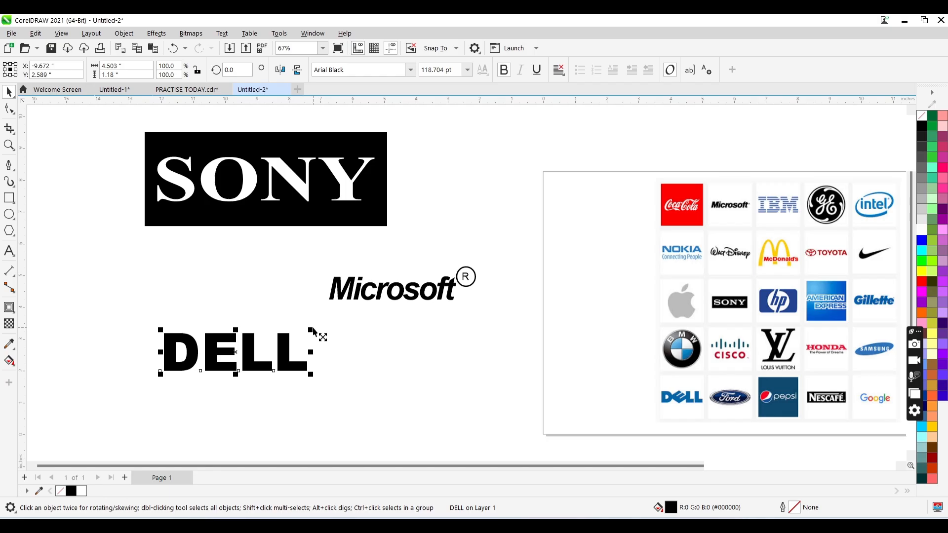
left_click_drag(313, 332, 380, 290)
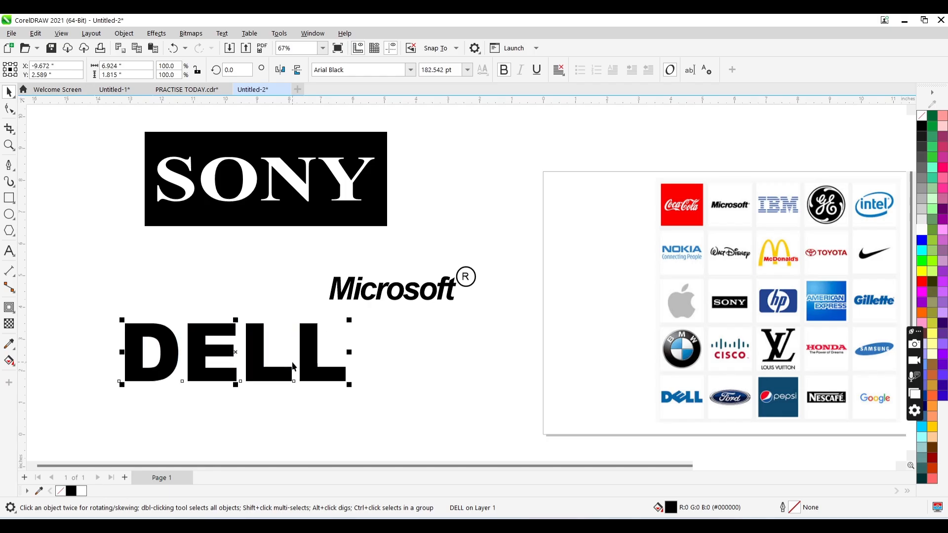
- Tighten the DELL letter spacing until the letters overlap, and break the text apart into separate letters
left_click(10, 109)
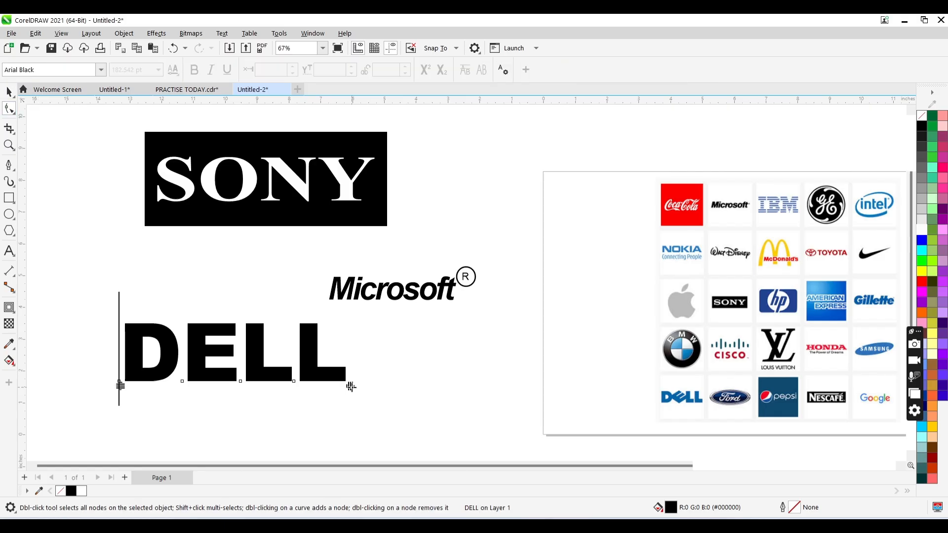
left_click_drag(349, 388, 312, 387)
key("space")
key("ctrl+k")
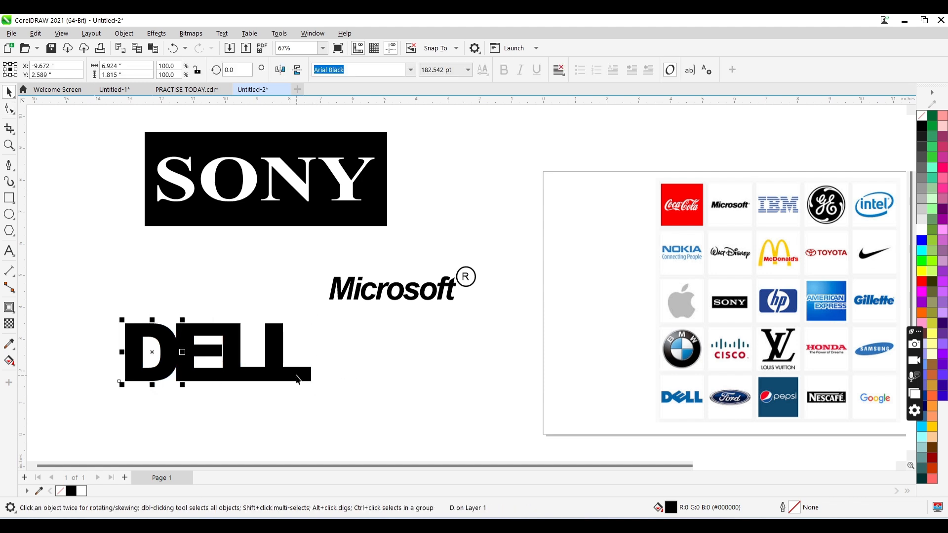
- Nudge the last L of DELL to the right until a thin gap separates it from the first L
left_click(296, 377)
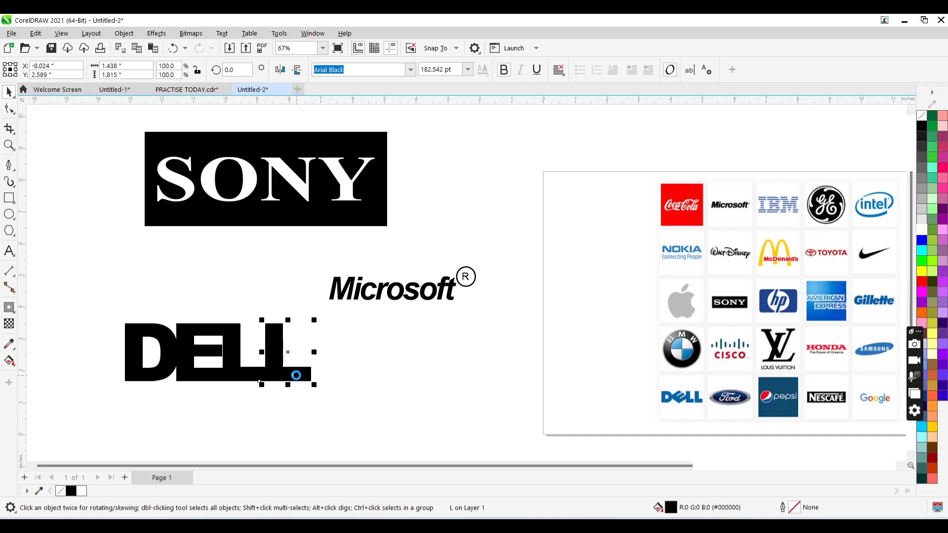
left_click_drag(297, 375, 297, 375)
key("Right")
key("Right")
key("Right")
key("Right")
key("Right")
key("Right")
key("Right")
key("Right")
key("Right")
key("Right")
key("Right")
key("Right")
key("Right")
key("Right")
key("Right")
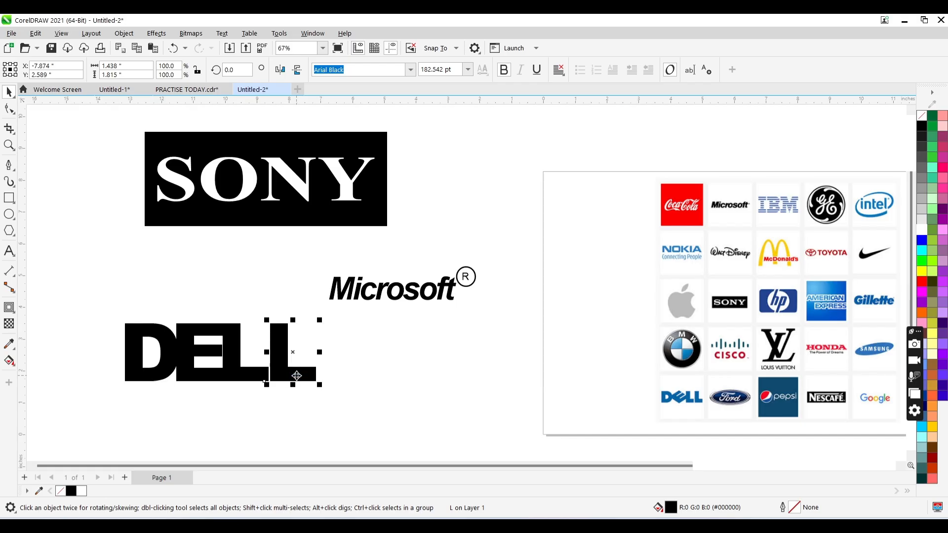
key("Right")
left_click(197, 354)
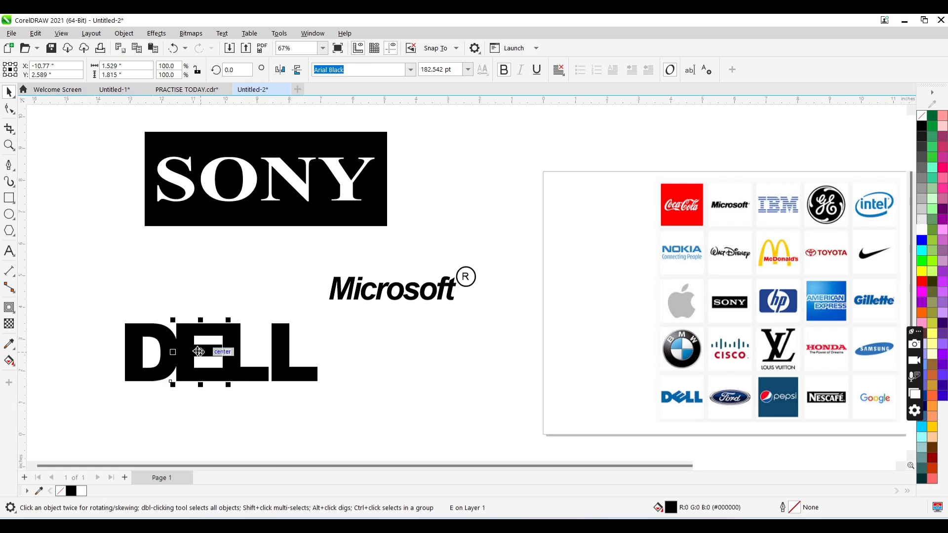
left_click(198, 352)
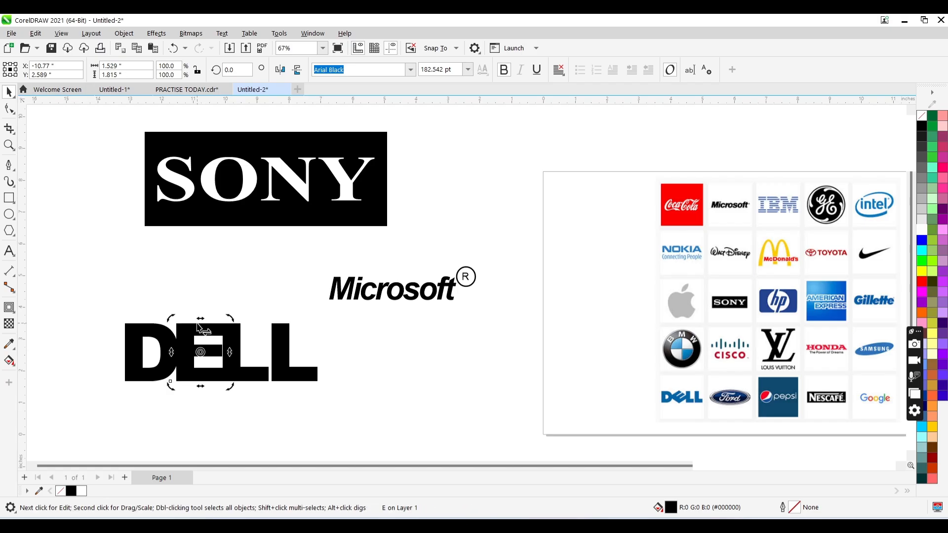
left_click_drag(197, 324, 159, 337)
key("ctrl+z")
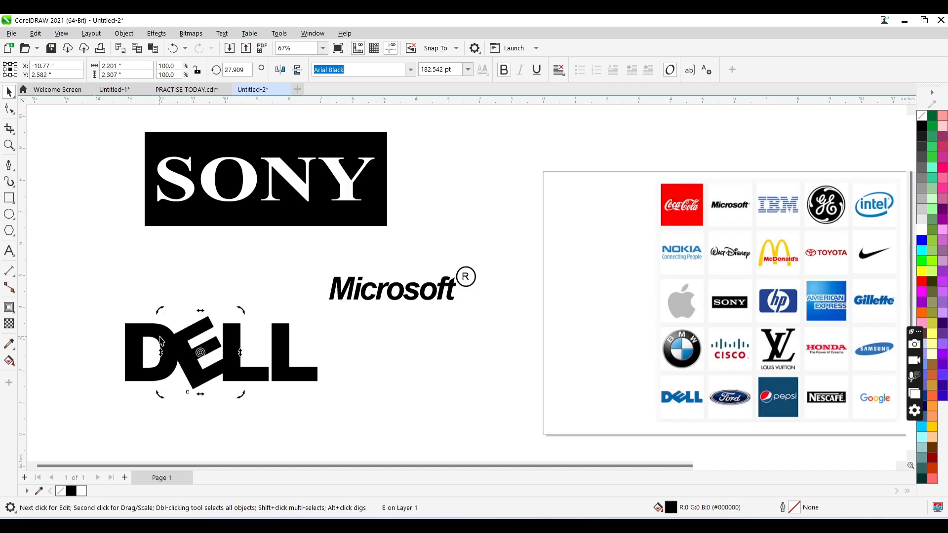
- Skew the E of DELL horizontally to the left and rotate it counterclockwise by about 18.5 degrees
left_click_drag(199, 318, 175, 329)
left_click(186, 353)
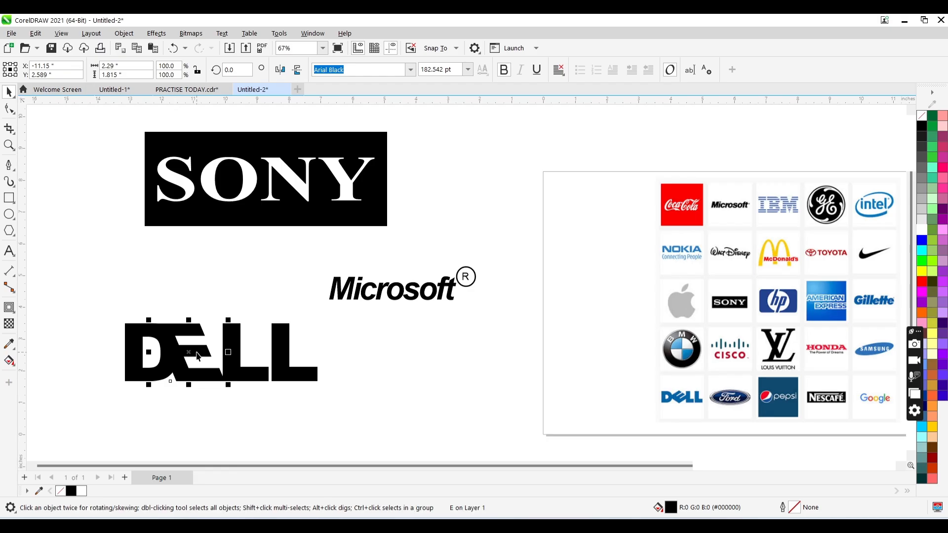
left_click(187, 353)
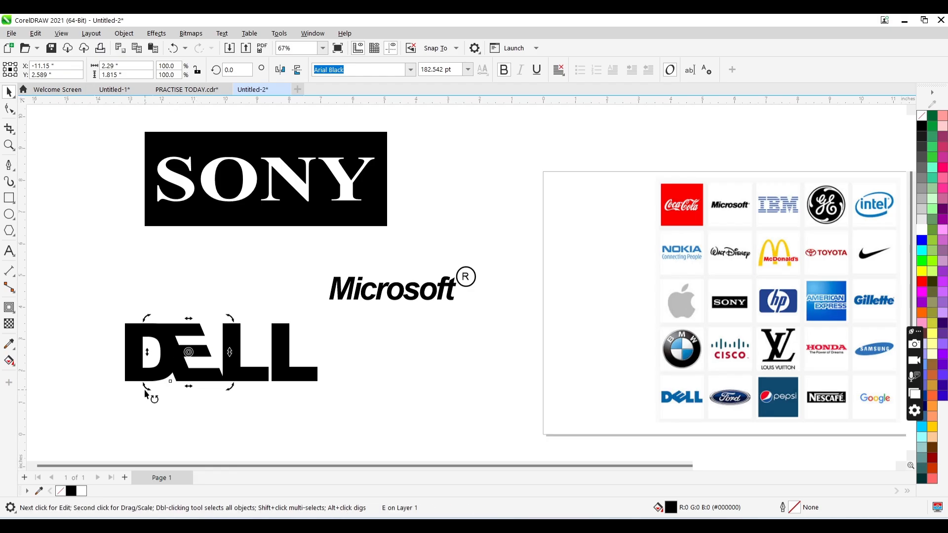
left_click_drag(146, 392, 163, 397)
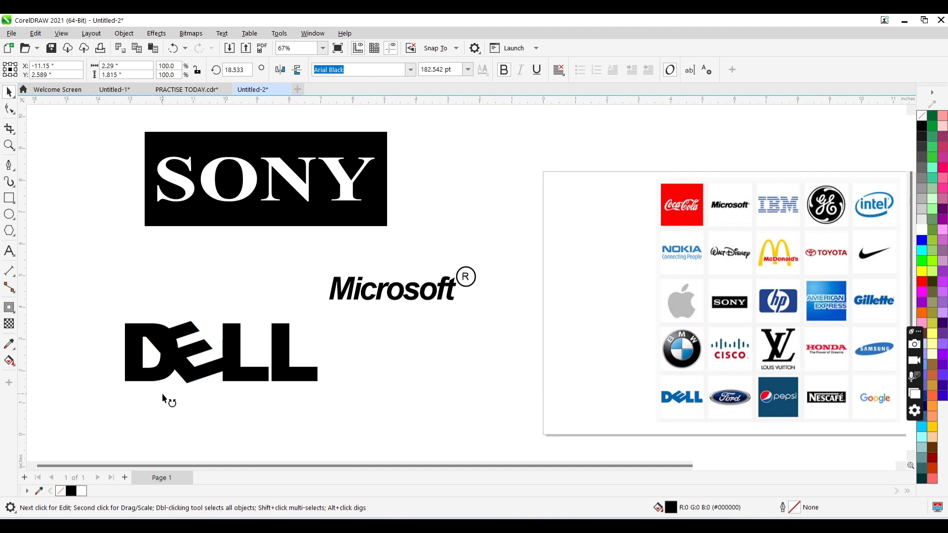
left_click_drag(163, 395, 161, 393)
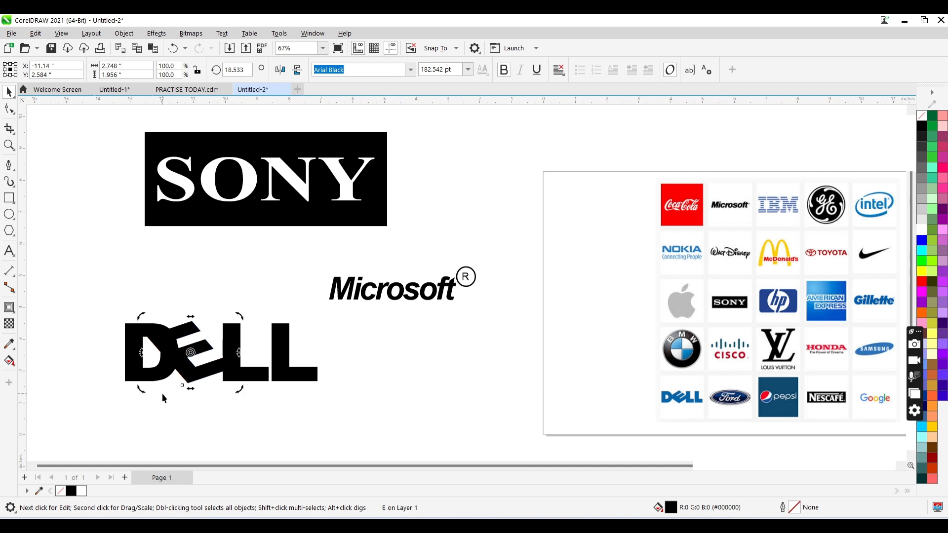
- Nudge the tilted E about 0.3 inches to the right, toward the first L
key("Right")
key("Right")
key("Right")
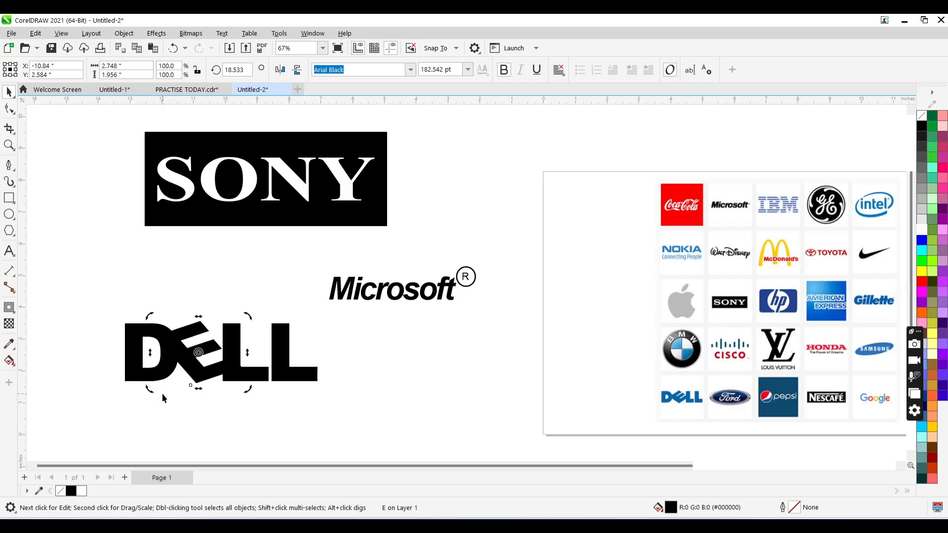
key("space")
key("space")
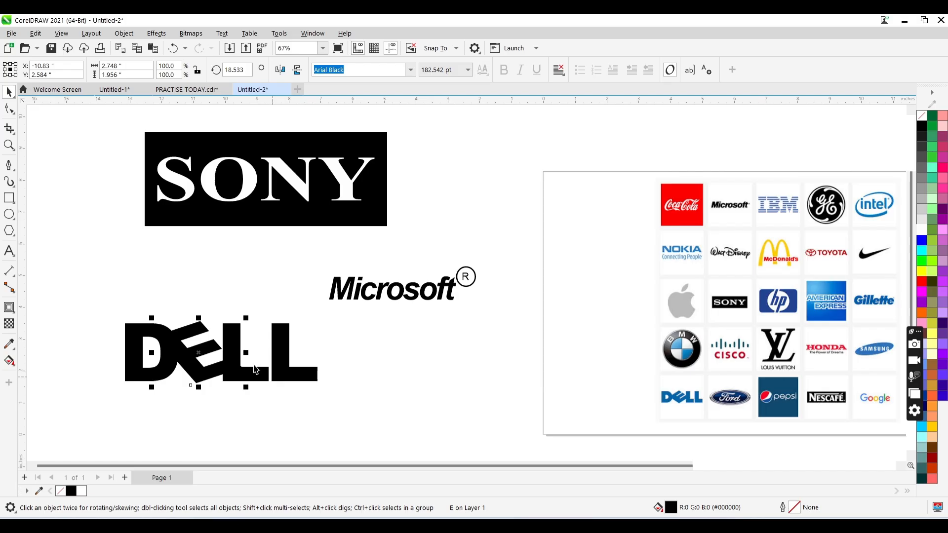
- Increase the E's slant slightly to an angle of about 19.9 degrees and shift it marginally to the right
left_click(197, 352)
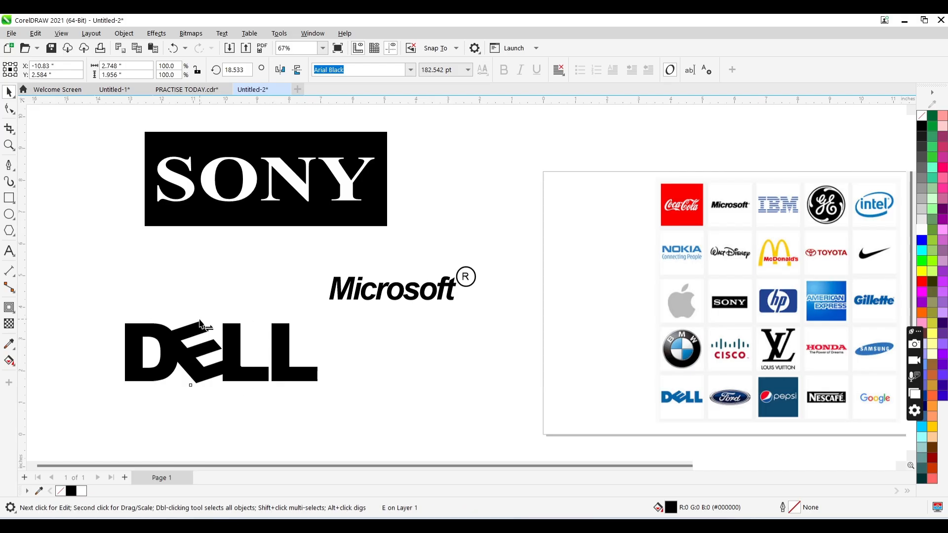
key("F10")
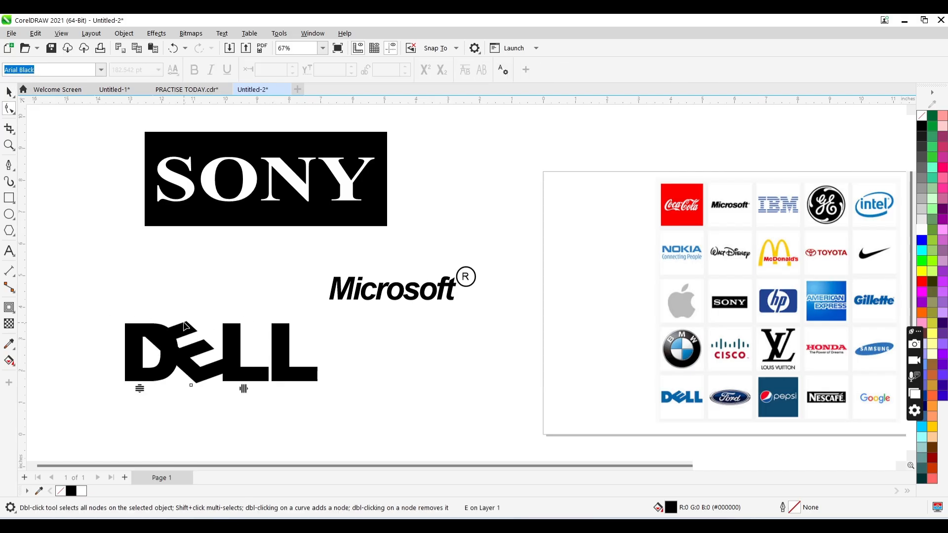
key("space")
left_click_drag(200, 351, 210, 356)
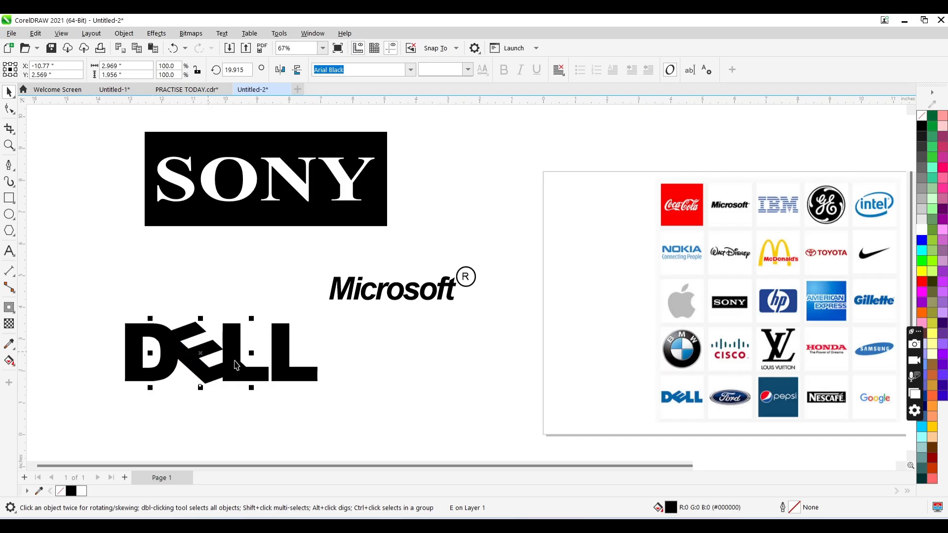
- Nudge both L letters together about 0.24 inches to the right, clear of the tilted E
left_click(263, 378)
left_click(289, 372, "shift")
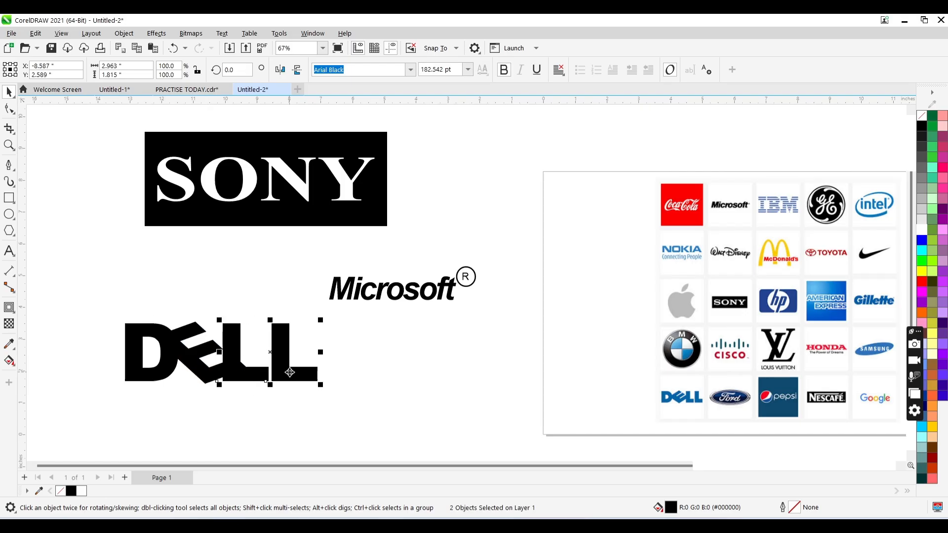
key("Right")
key("Right")
key("Right")
key("Right")
key("Right")
key("Right")
key("Right")
key("Right")
key("Right")
key("Right")
key("Right")
key("Right")
key("Right")
key("Right")
key("Right")
key("Right")
key("Right")
key("Right")
key("Right")
key("Right")
key("Right")
key("Right")
key("Right")
key("Right")
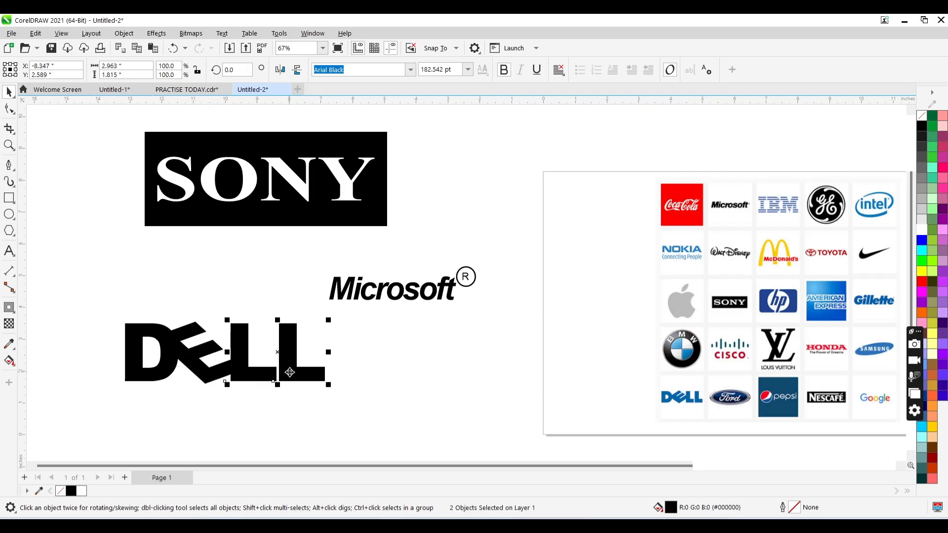
- Move the D slightly left and up, away from the E, and align the four DELL letters along their horizontal center line
left_click(170, 369)
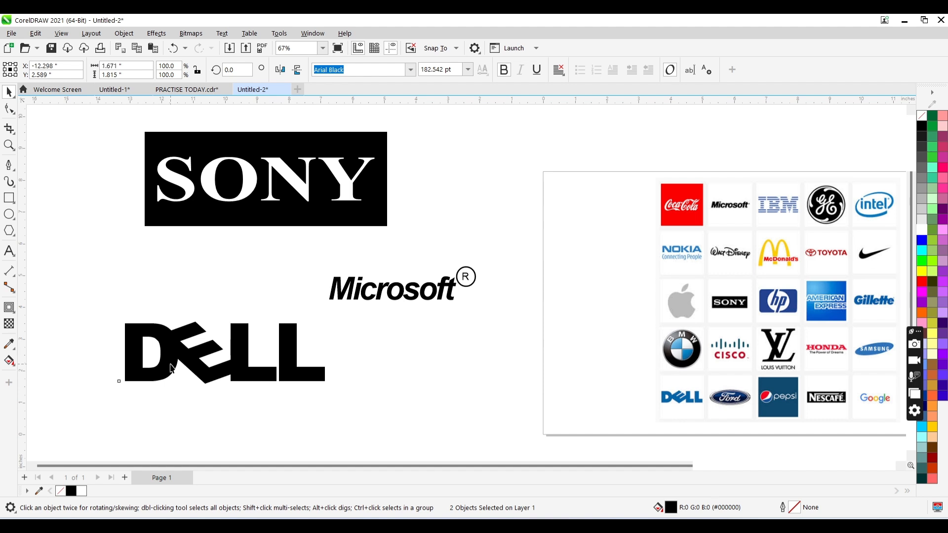
left_click_drag(168, 365, 166, 366)
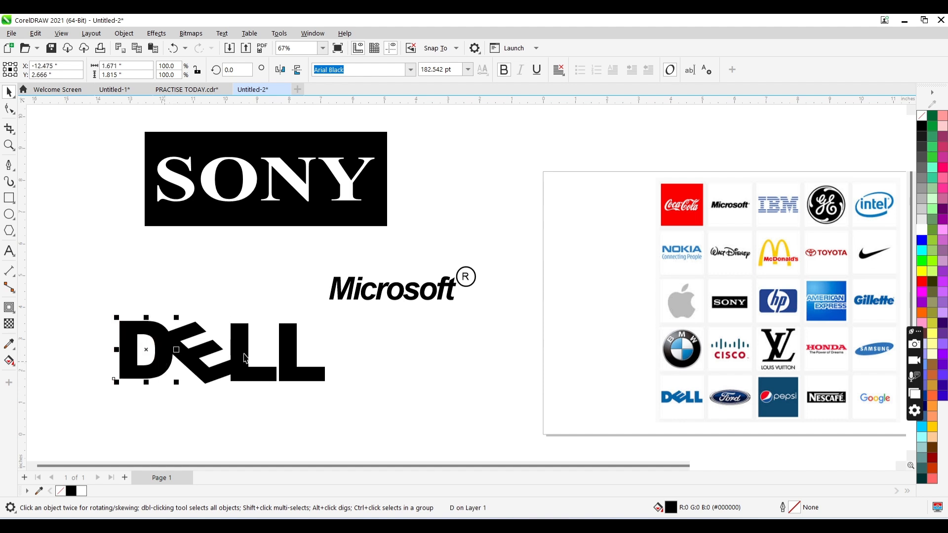
left_click_drag(326, 310, 93, 406)
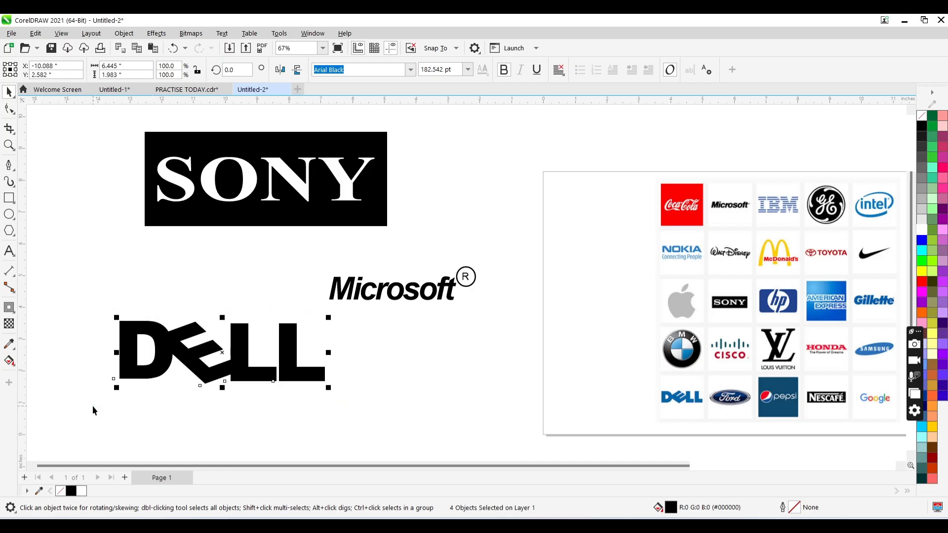
left_click(197, 395)
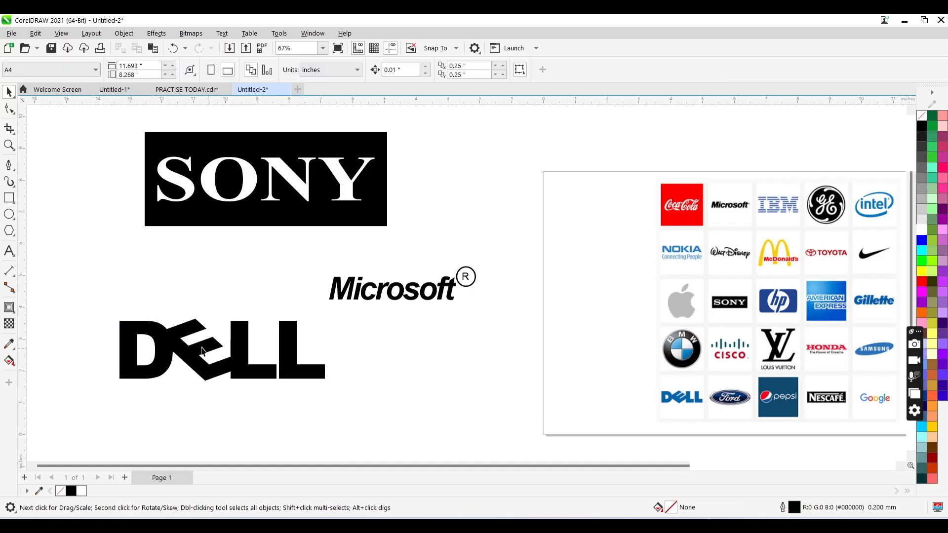
- Sample the blue #0461AF from the DELL logo in the reference collage and fill all four DELL letters with it
left_click_drag(337, 310, 120, 350)
left_click(3, 350)
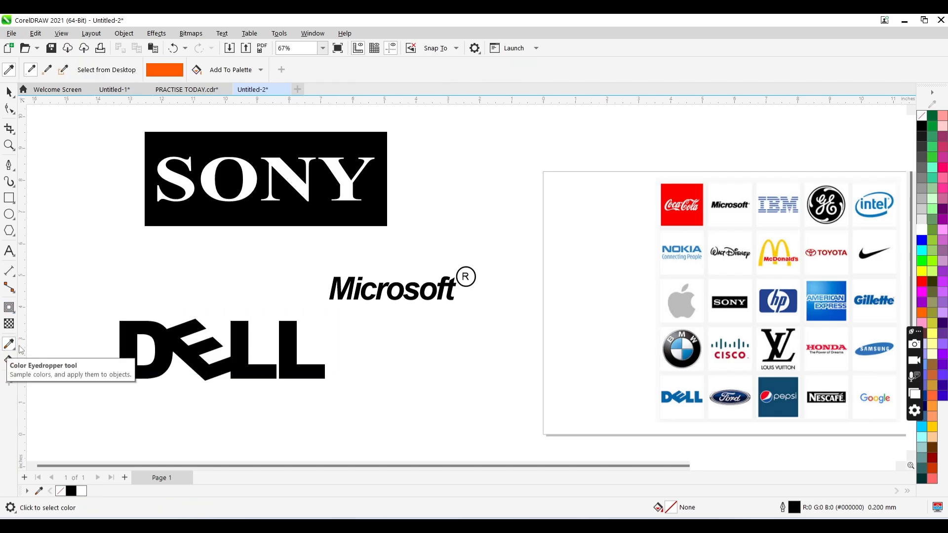
left_click(667, 398)
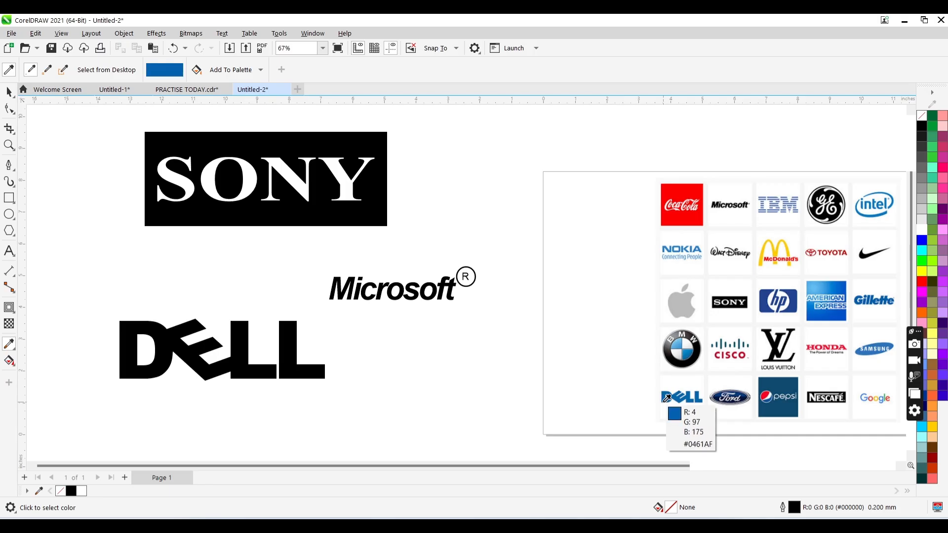
left_click(296, 376)
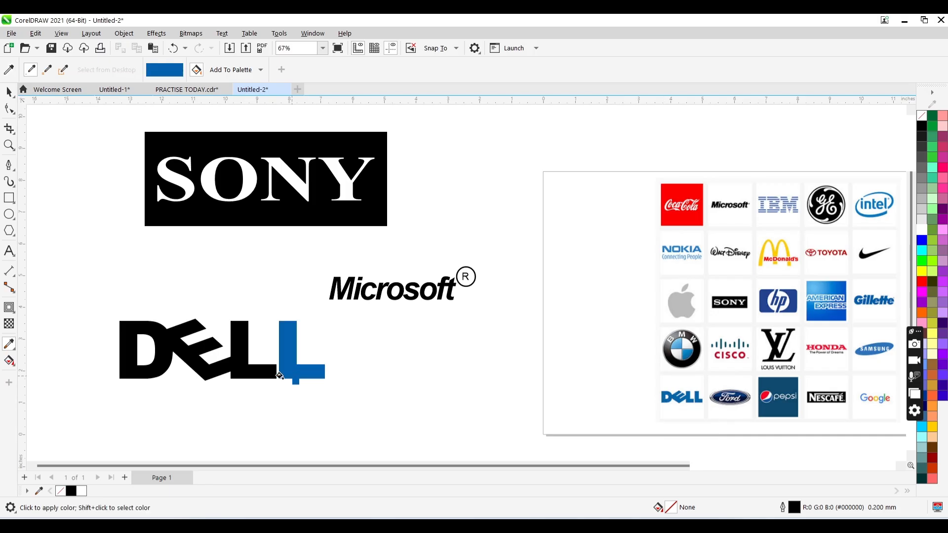
left_click(215, 367)
left_click(163, 368)
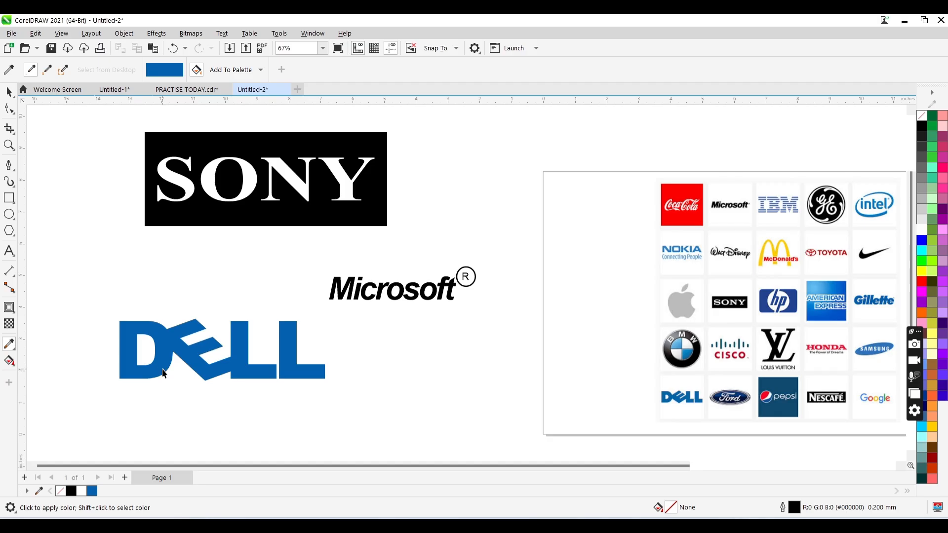
- Select the D, E and first L of the blue DELL logo together and convert them to curves, leaving them ungrouped
key("space")
left_click_drag(90, 304, 358, 412)
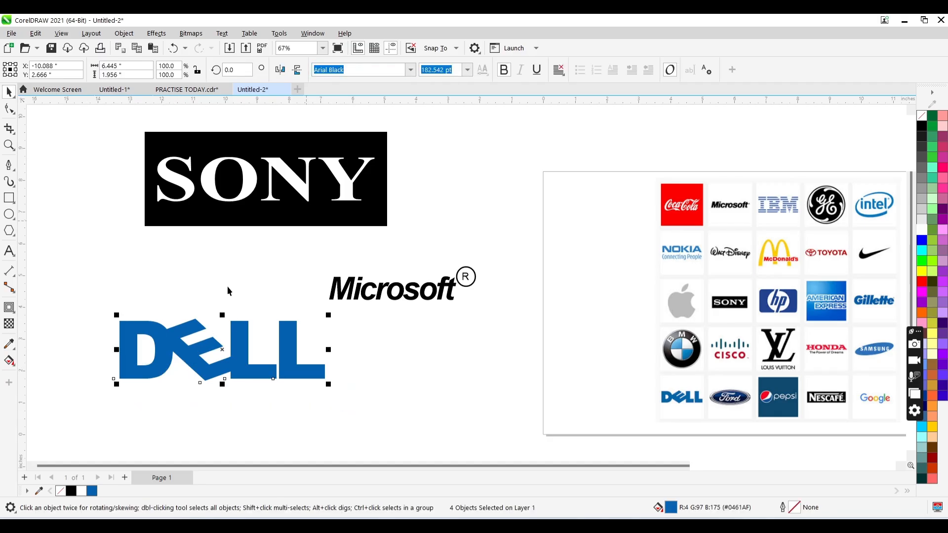
left_click_drag(278, 291, 102, 399)
left_click(275, 334)
left_click(235, 353)
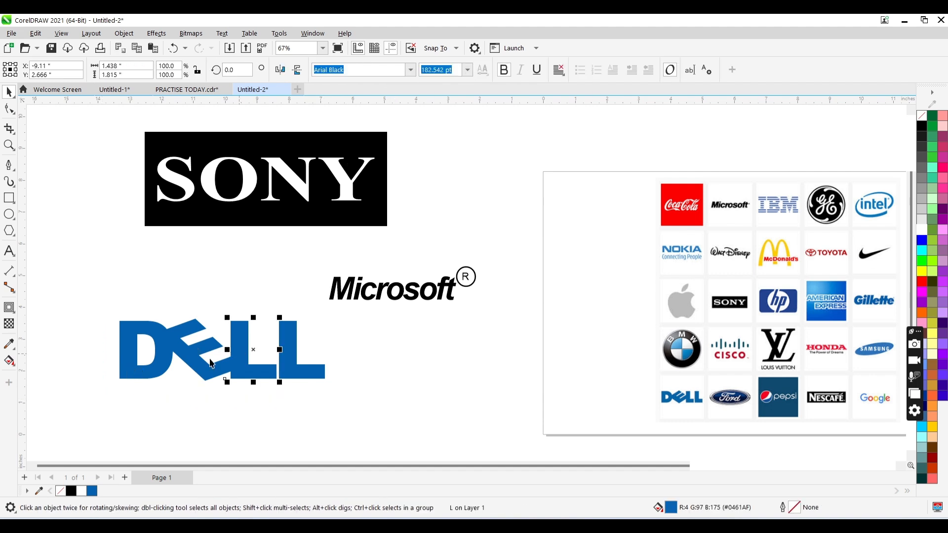
left_click(211, 364, "shift")
left_click(164, 359, "shift")
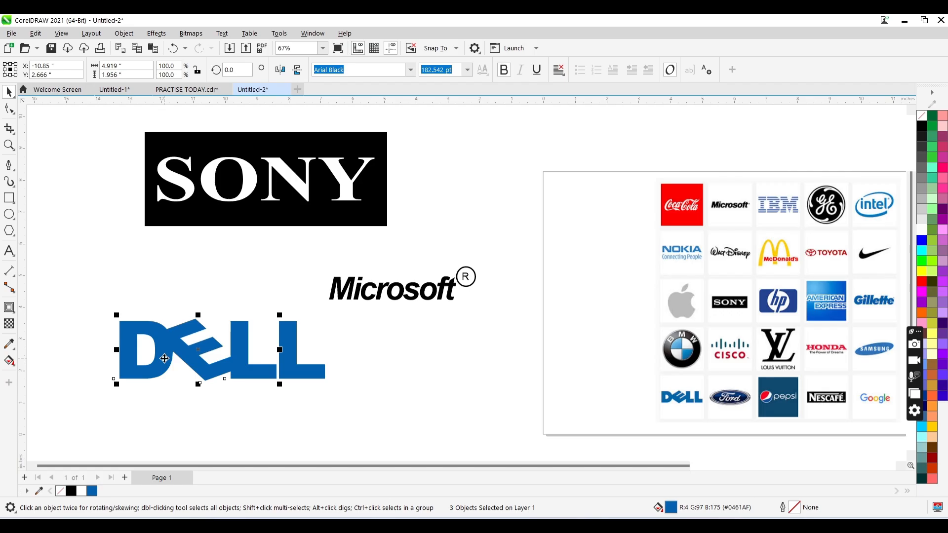
key("ctrl+g")
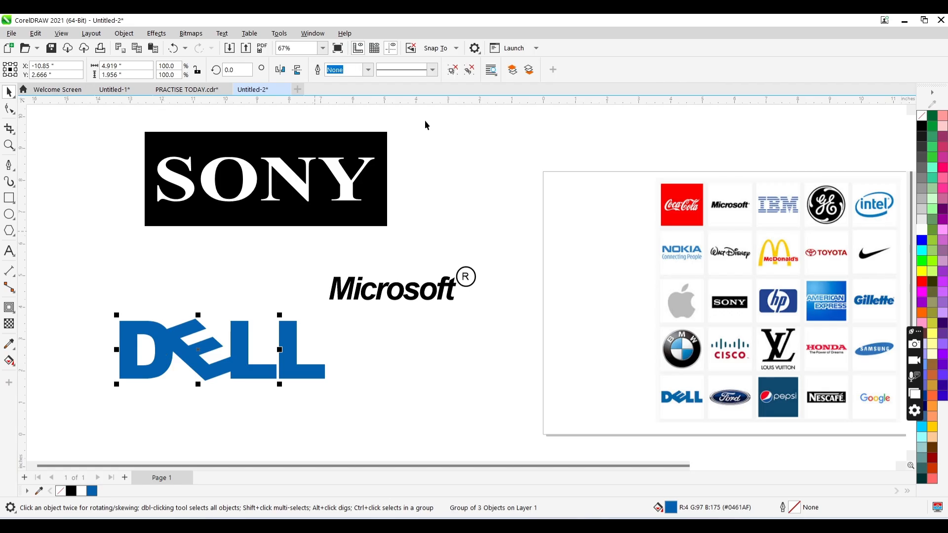
left_click(458, 71)
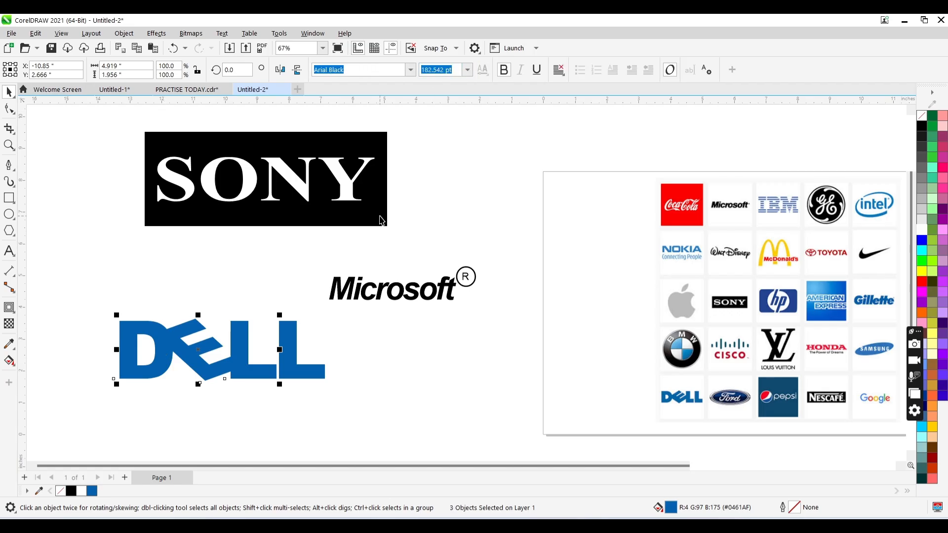
key("ctrl+q")
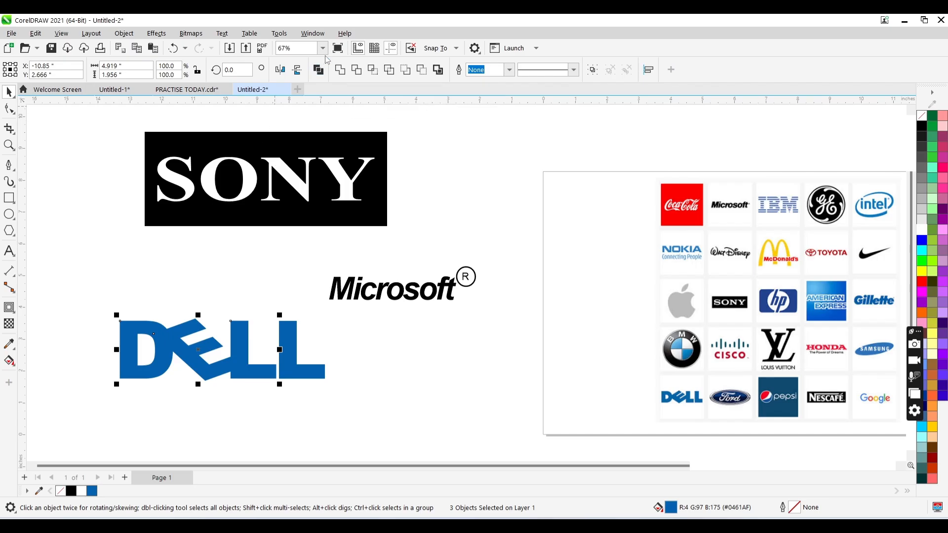
- Weld the D, E and first L into one curve, and move the whole DELL logo up to overlap the SONY logo's edge
left_click(343, 72)
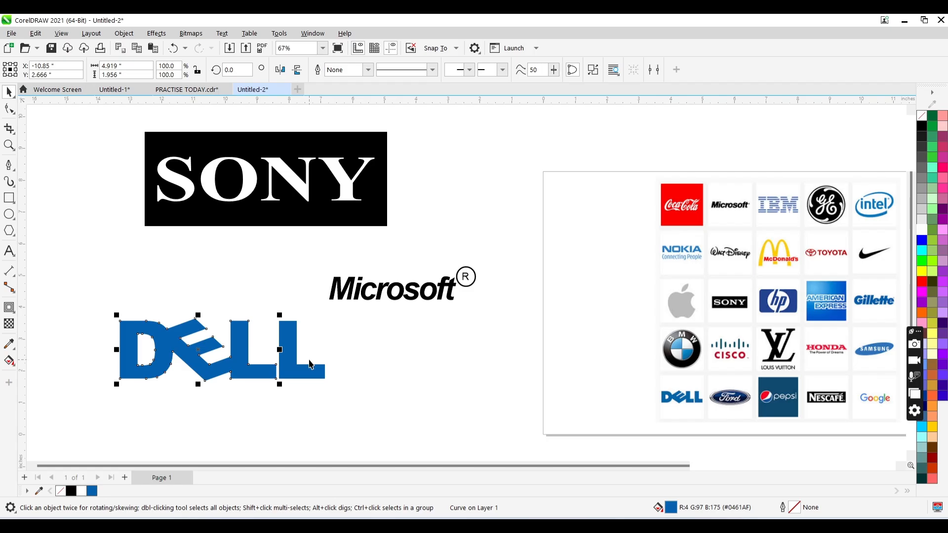
left_click(310, 364)
left_click(243, 352)
left_click(434, 387)
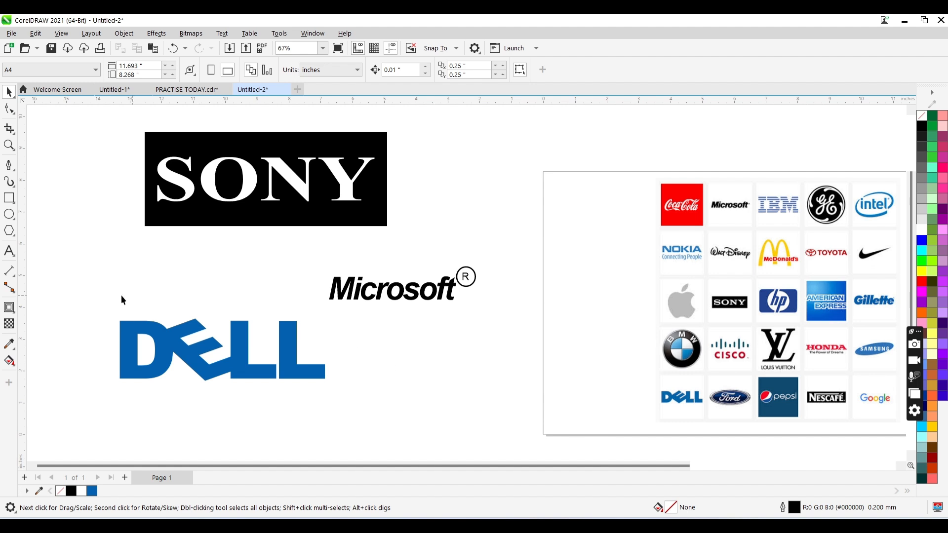
left_click_drag(93, 288, 336, 407)
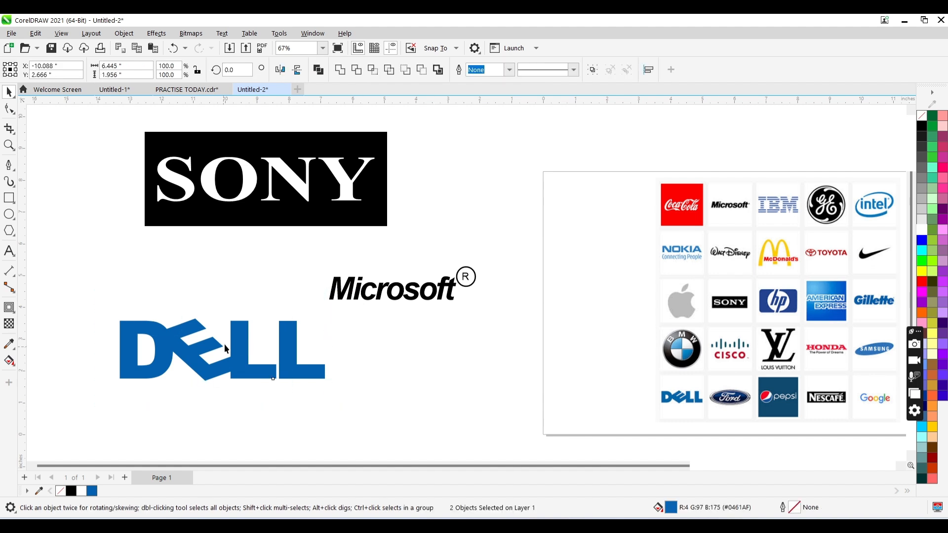
left_click_drag(225, 348, 459, 191)
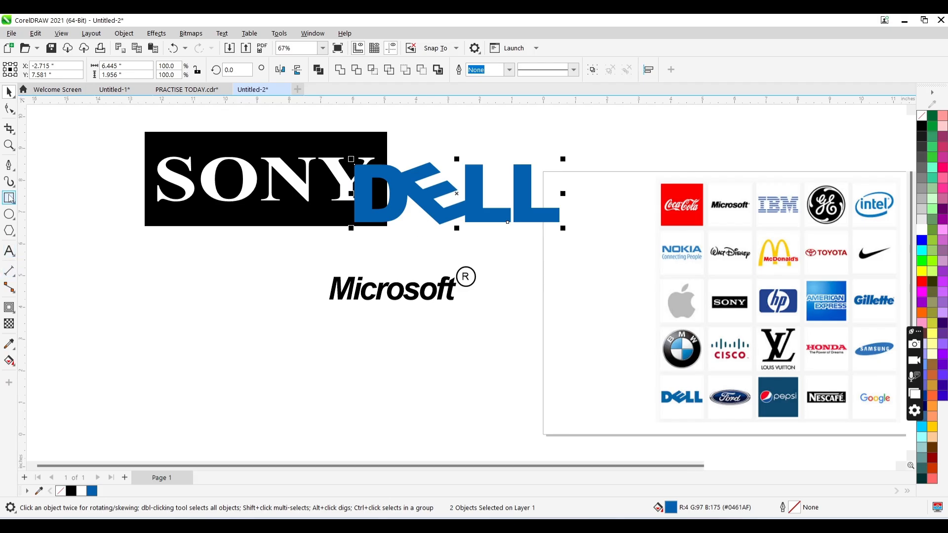
- Draw a circle about 4.98 by 4.9 inches beneath the SONY logo, duplicate it and align the two circles on their centers
left_click(9, 216)
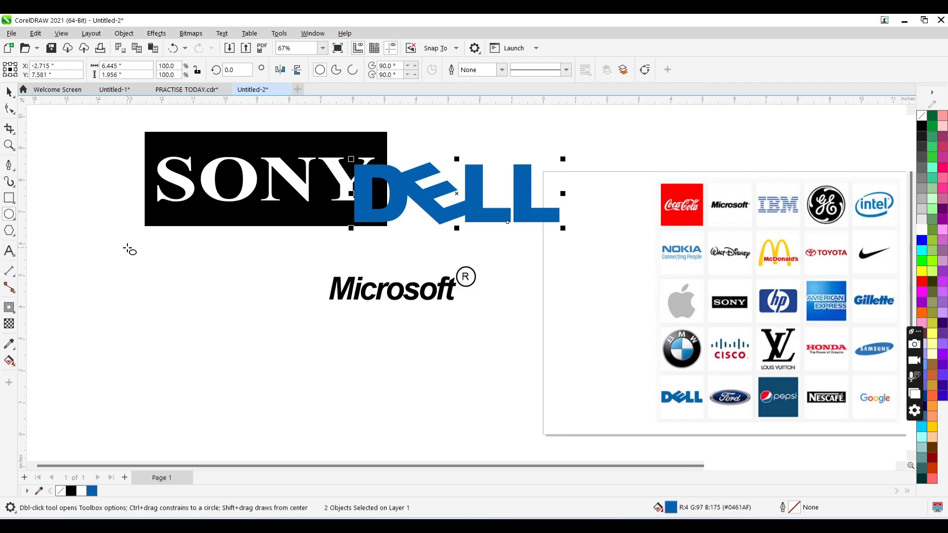
left_click_drag(127, 248, 286, 405)
key("ctrl+d")
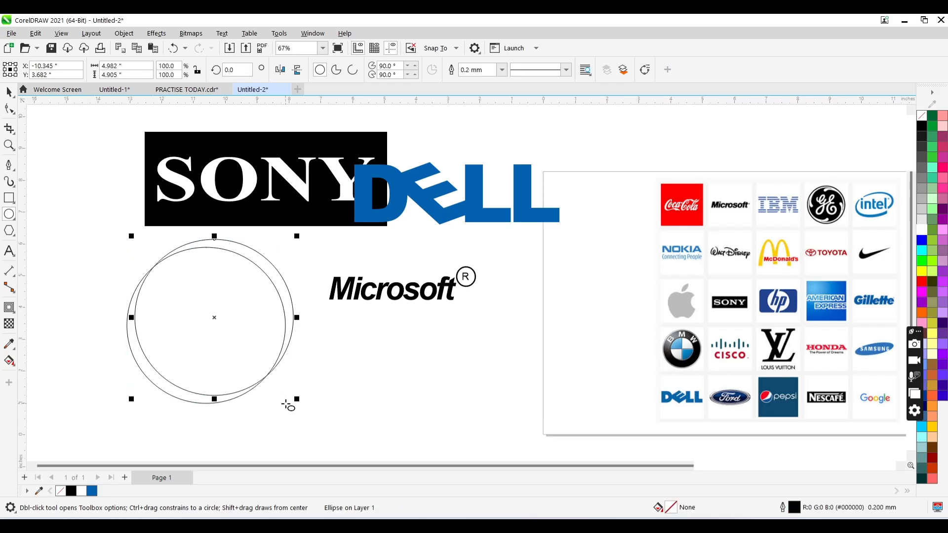
key("space")
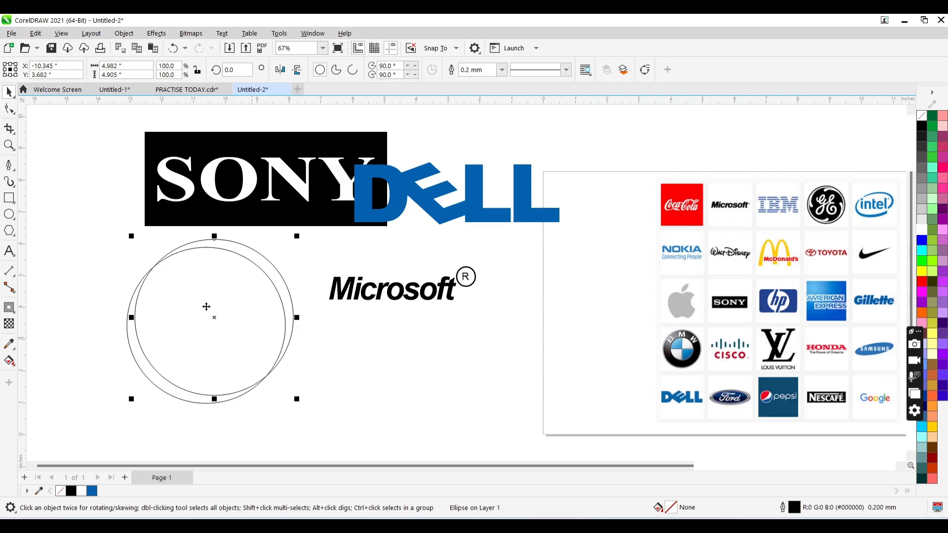
left_click_drag(92, 214, 330, 408)
key("e")
key("c")
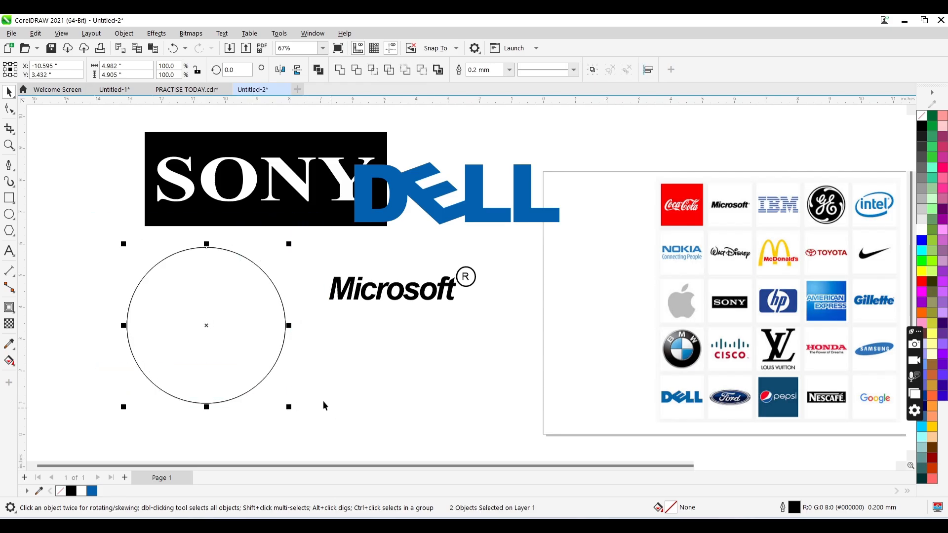
- Scale one of the two overlapping circles about its center to 63.2%, about 3.15 inches wide, as the inner ring
left_click(263, 321)
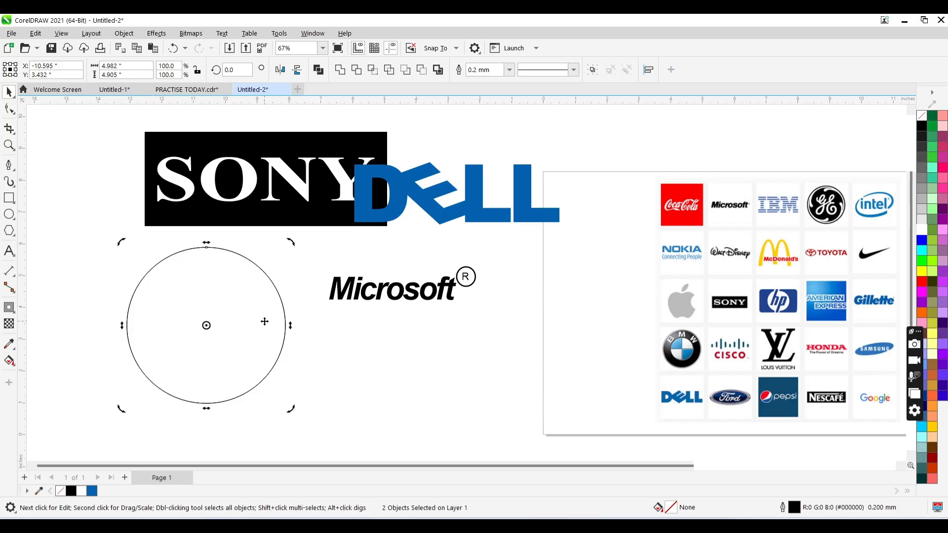
left_click(356, 343)
left_click(204, 278)
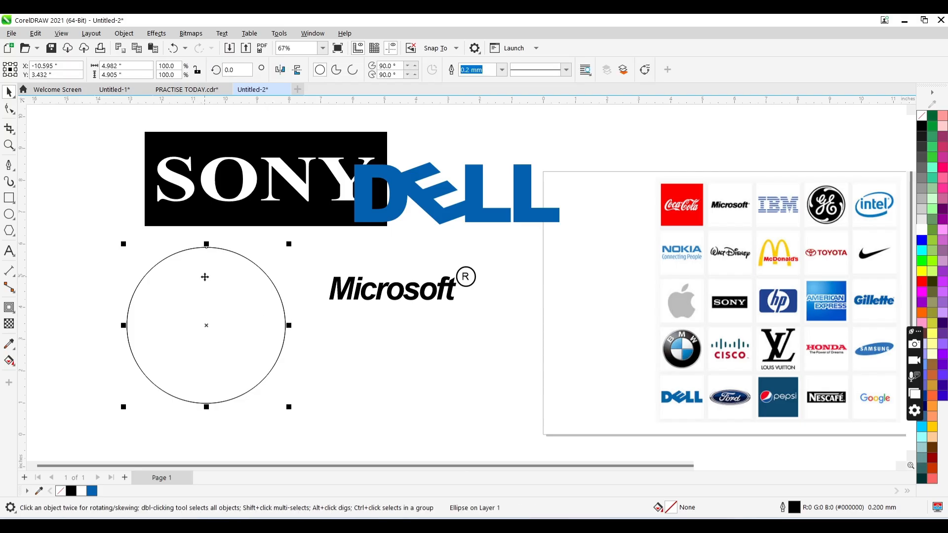
left_click_drag(289, 244, 260, 244)
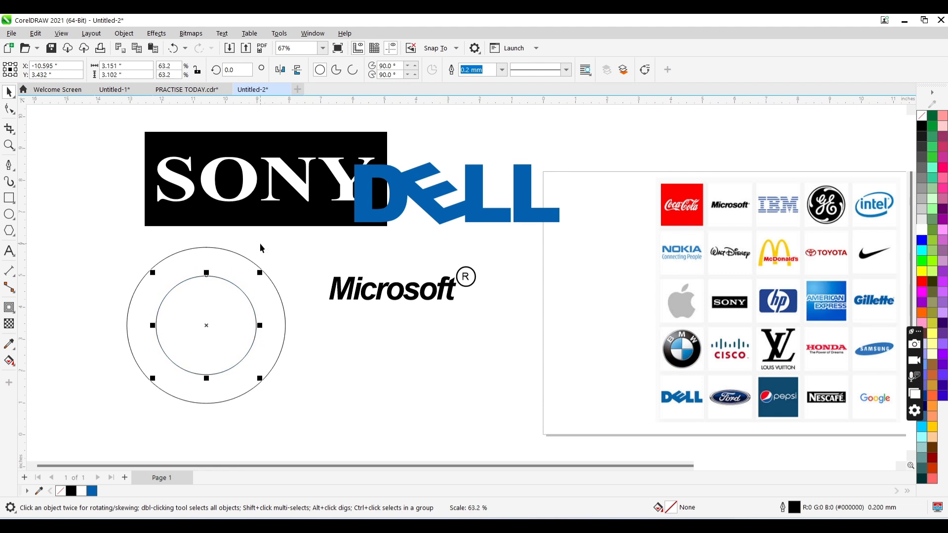
left_click(228, 255, "shift")
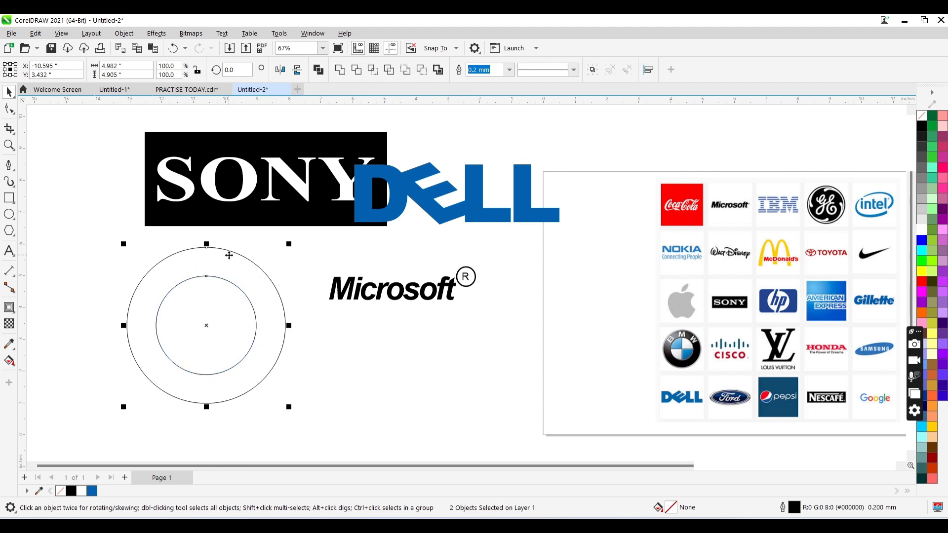
left_click(285, 342)
left_click(240, 328)
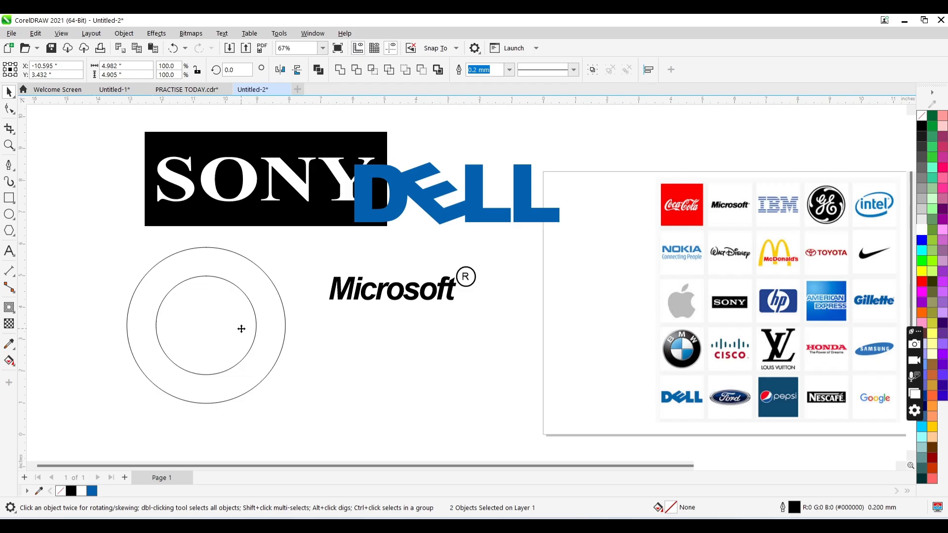
left_click(363, 368)
- Place a copy of the inner circle beneath the Microsoft wordmark and make it a quarter pie from 180° to 270°
left_click(215, 314)
left_click_drag(215, 314, 357, 359)
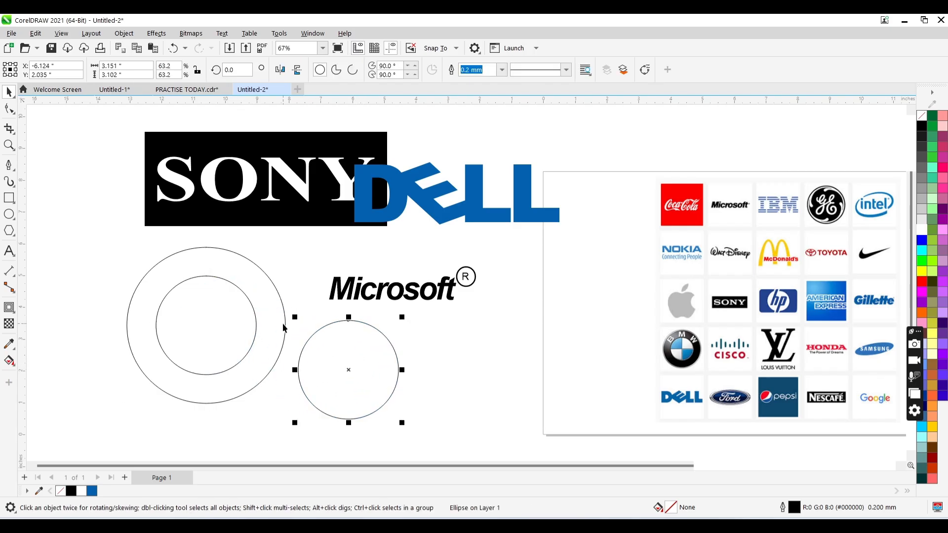
left_click(336, 70)
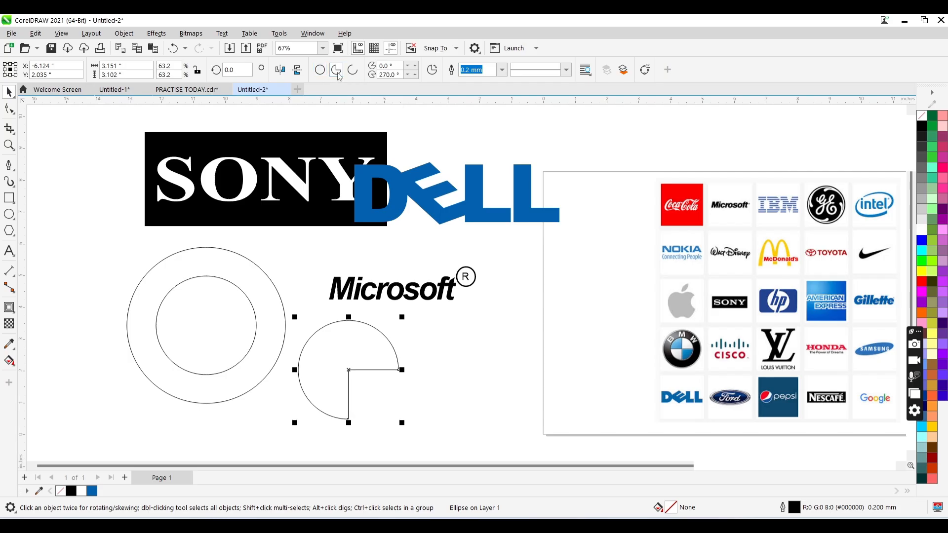
left_click(395, 66)
type("18")
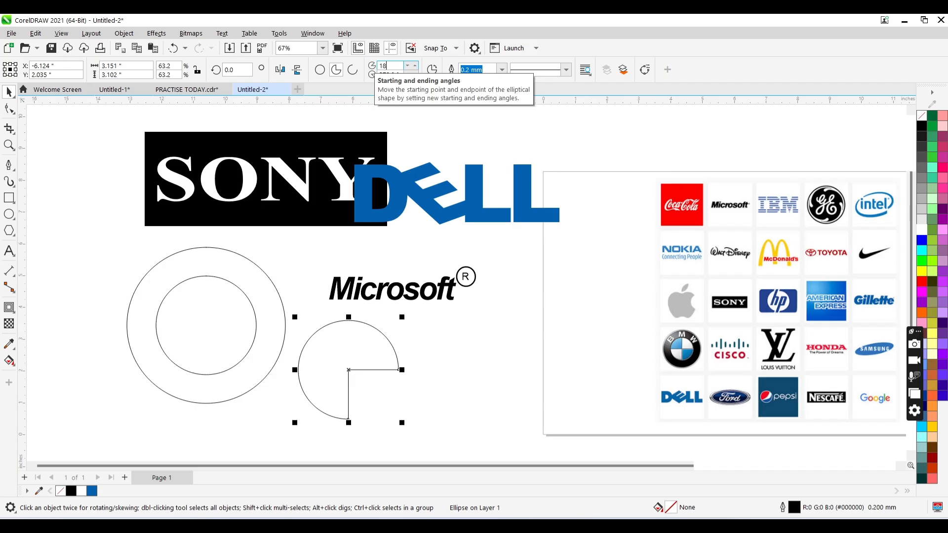
type("0")
key("Return")
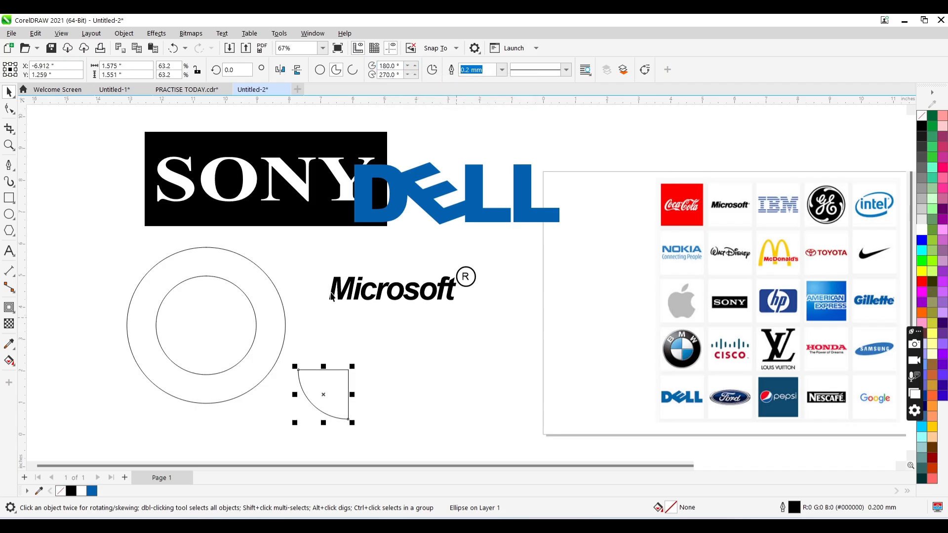
- Sample the blue #0984CA from the BMW logo in the reference collage, fill the quarter pie with it and remove its outline
left_click(9, 344)
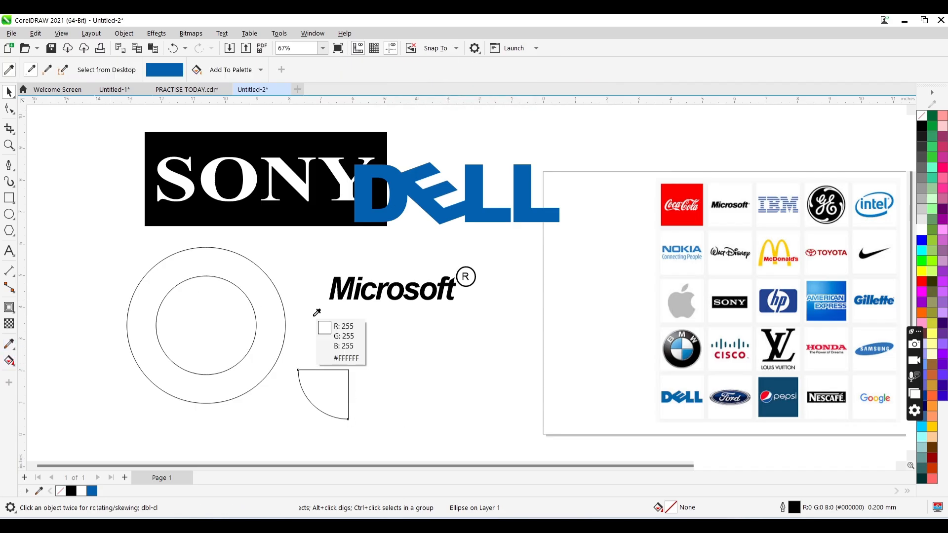
left_click(690, 345)
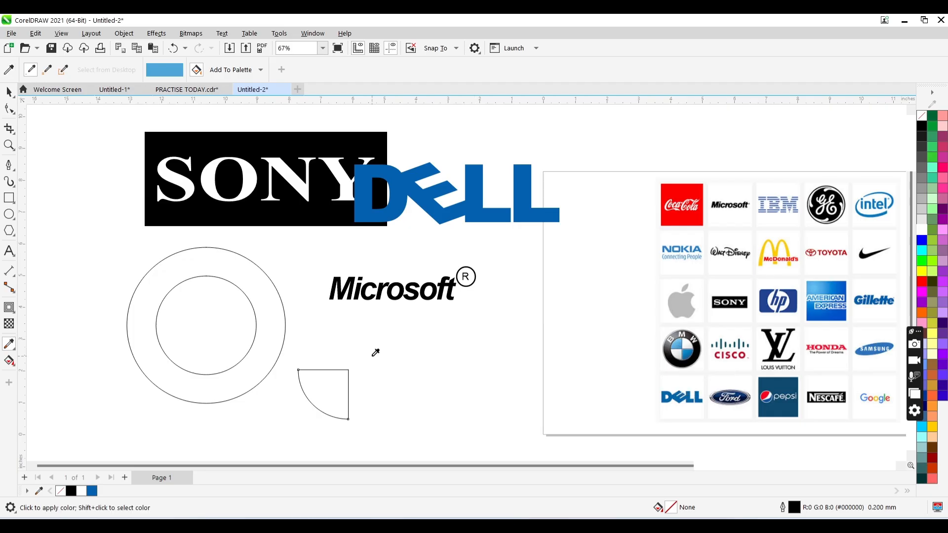
left_click(330, 385)
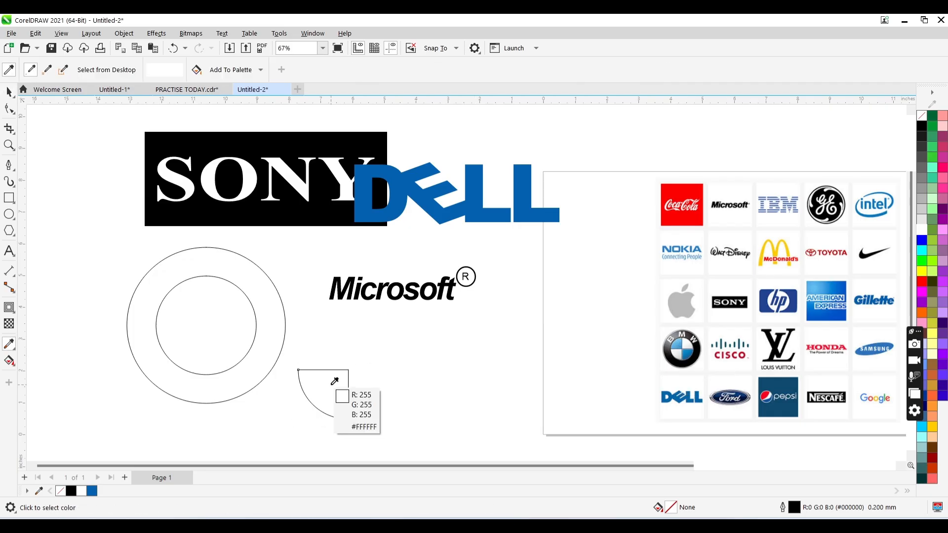
left_click(686, 349)
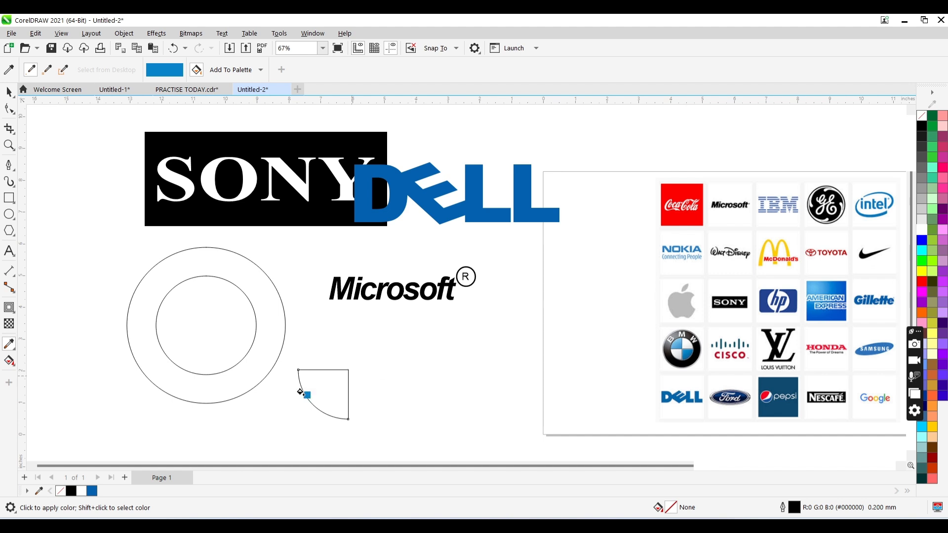
left_click(316, 388)
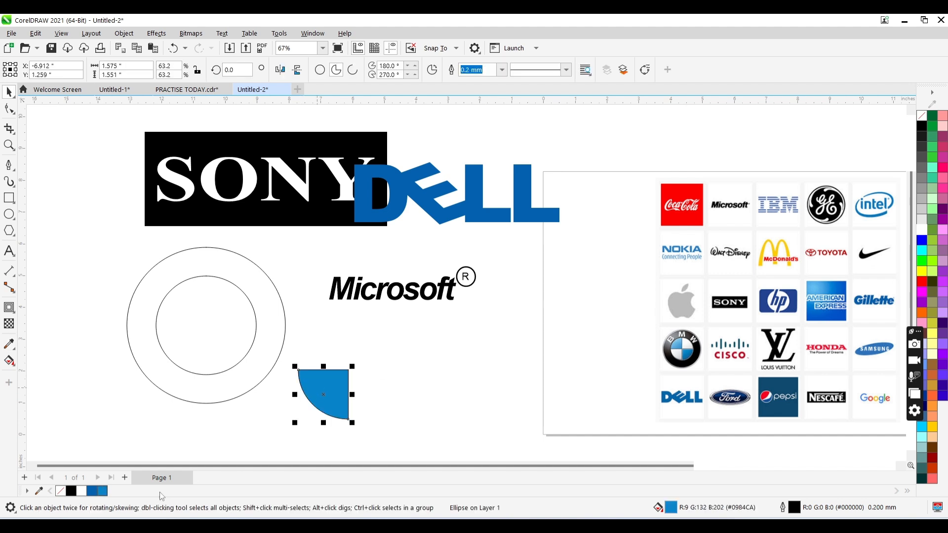
right_click(59, 492)
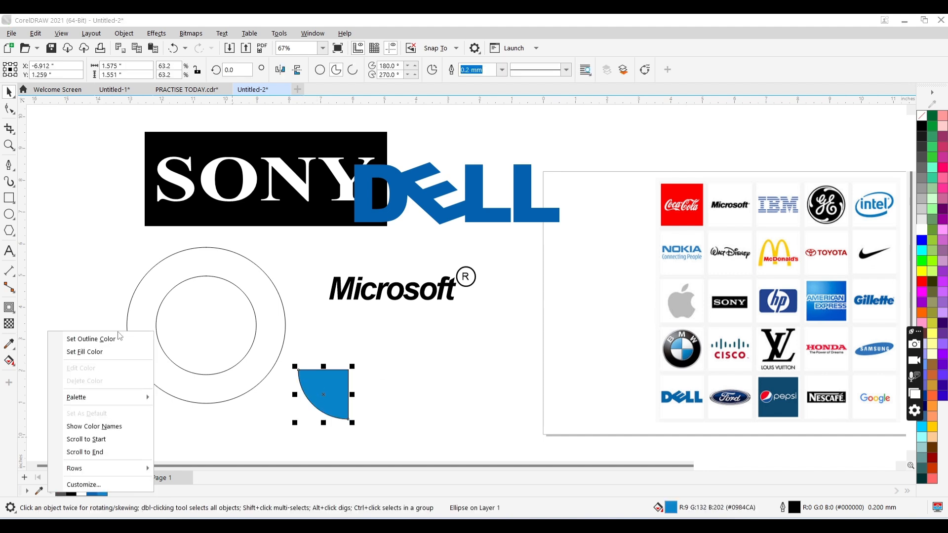
left_click(114, 339)
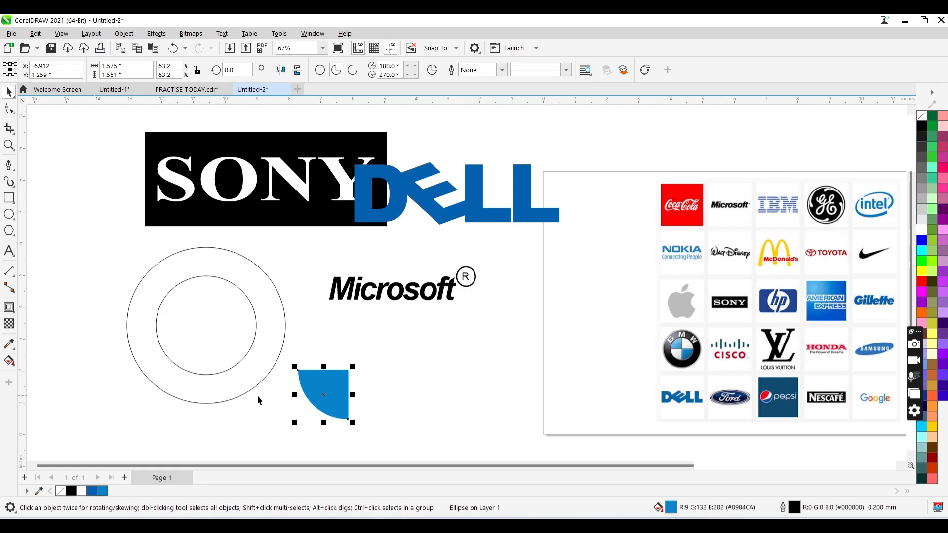
- Move the blue quarter up and place a copy diagonally below it, mirroring the copy horizontally and the original vertically
left_click_drag(318, 393, 345, 344)
left_click(323, 397)
left_click_drag(324, 397, 399, 392)
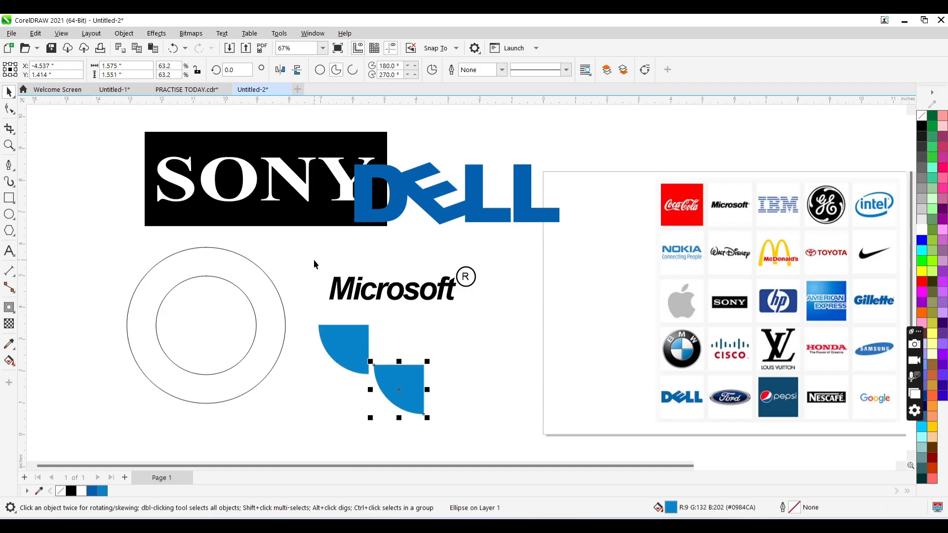
left_click(279, 69)
left_click(333, 344)
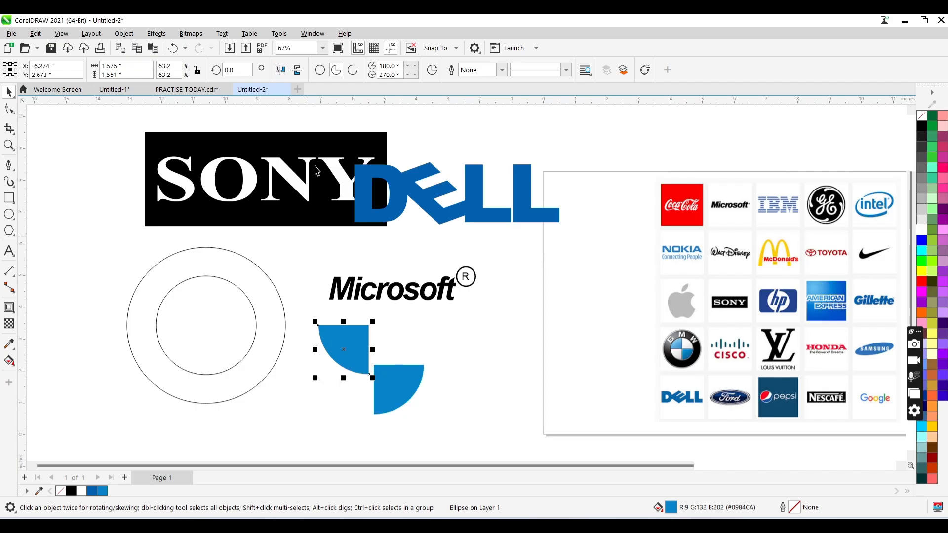
left_click(296, 70)
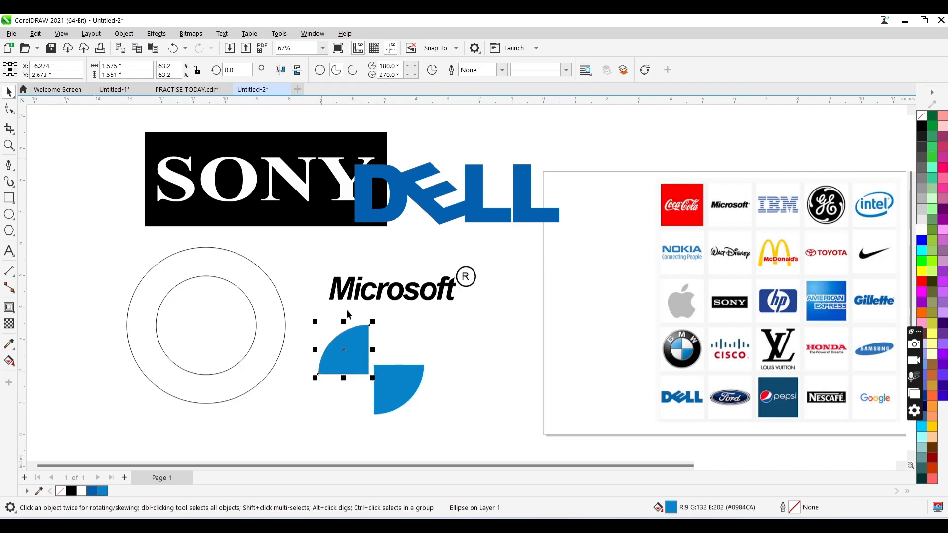
- Move the lower blue quarter so its corner meets the corner of the upper quarter exactly
left_click(391, 382)
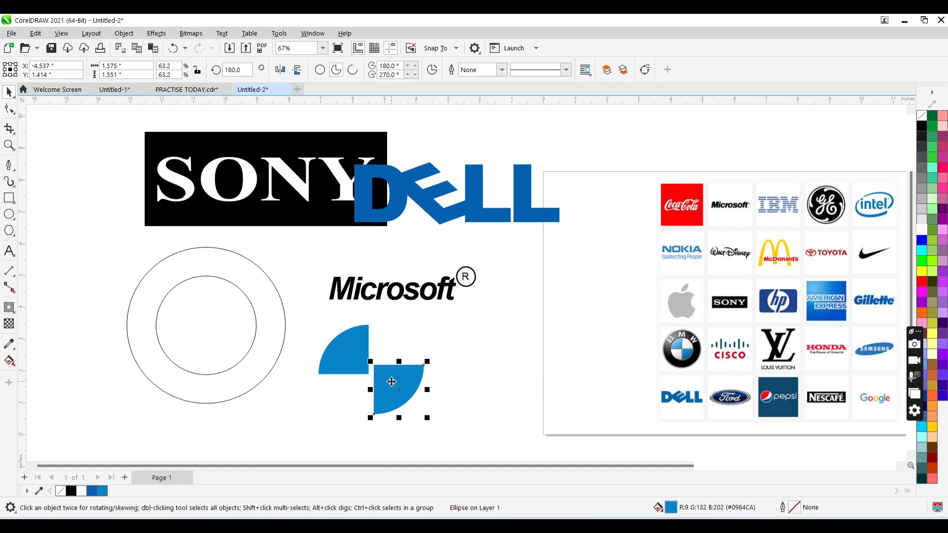
left_click_drag(392, 382, 388, 390)
key("z")
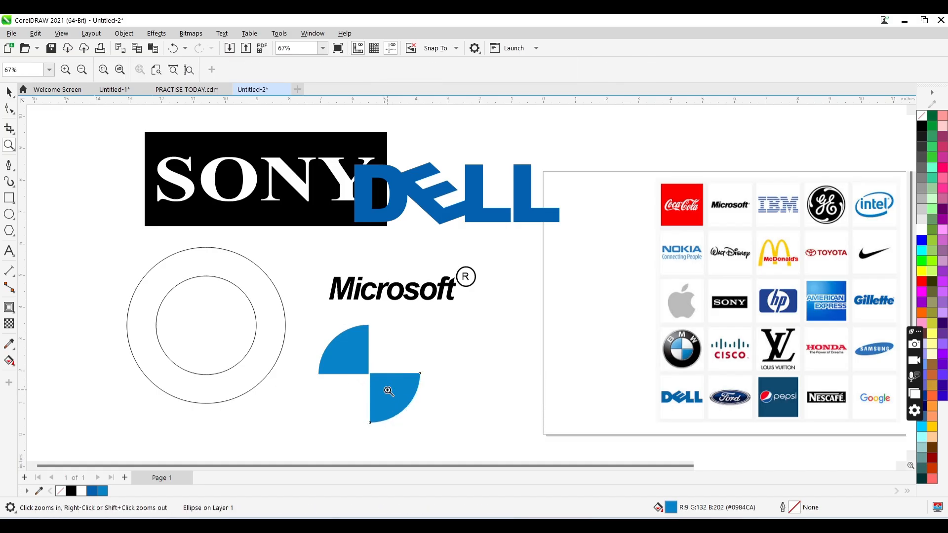
left_click(376, 377)
left_click(464, 275)
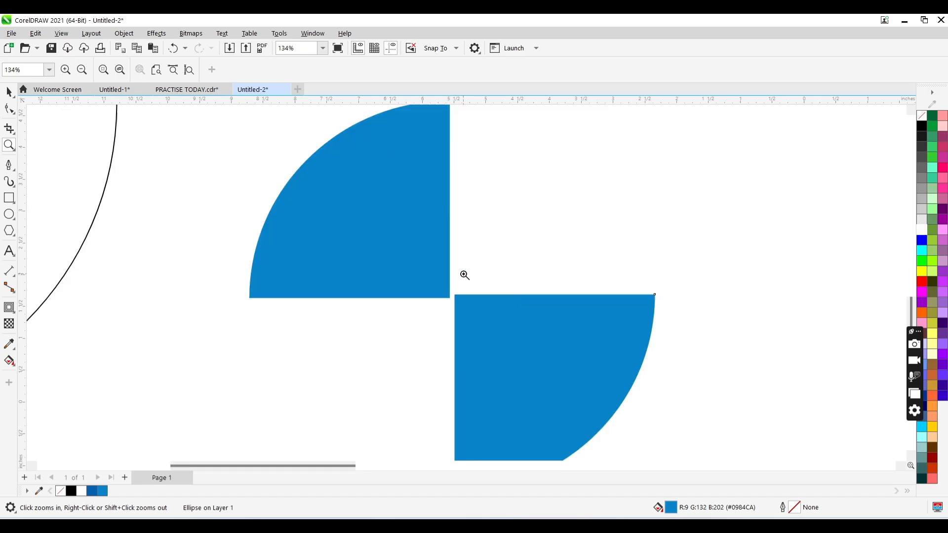
key("space")
left_click_drag(477, 311, 473, 315)
key("z")
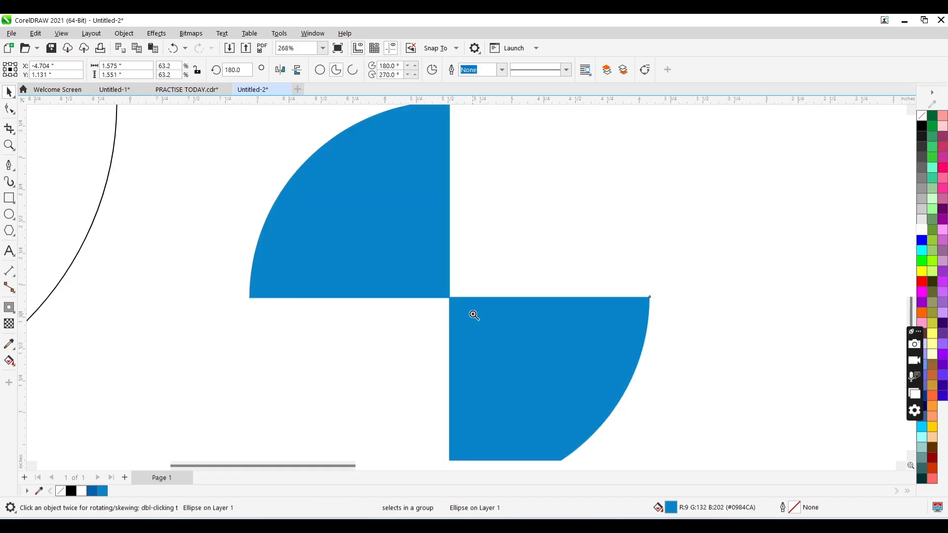
right_click(474, 315)
key("space")
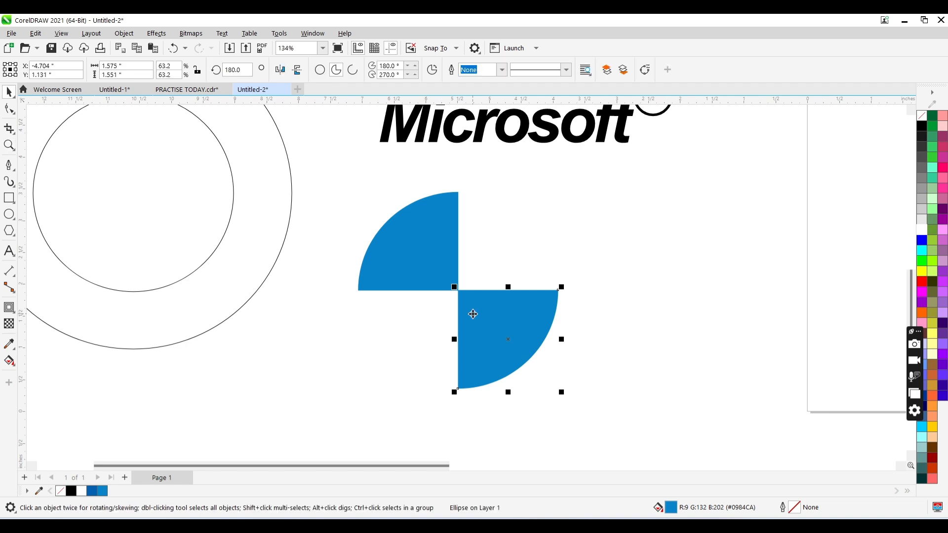
- Group the two blue quarters together, and select the outer circle of the ring
left_click(435, 256)
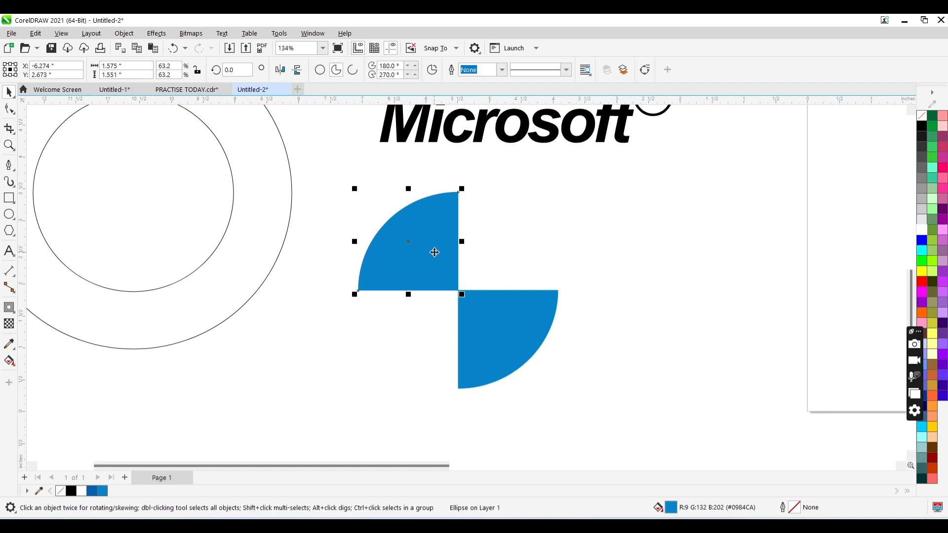
left_click(493, 328, "shift")
key("ctrl+g")
key("z")
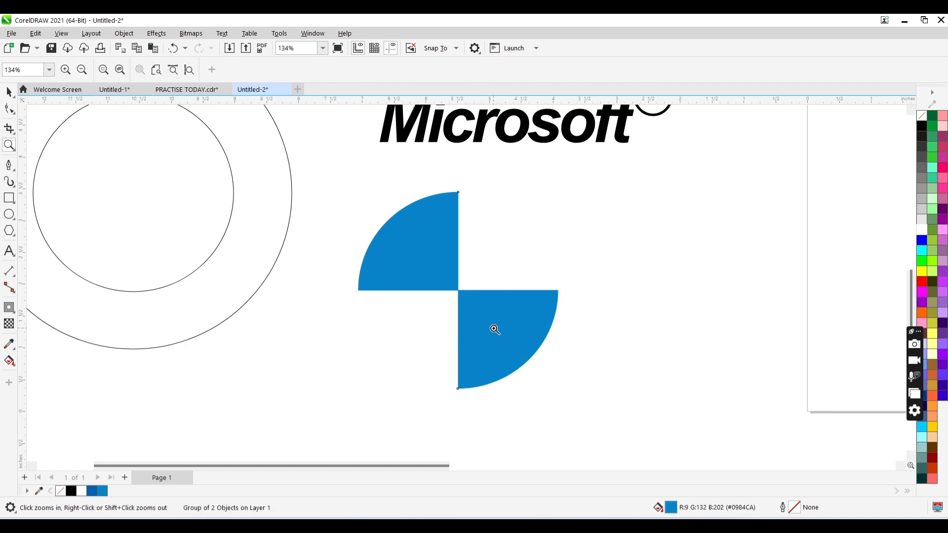
right_click(495, 329)
key("space")
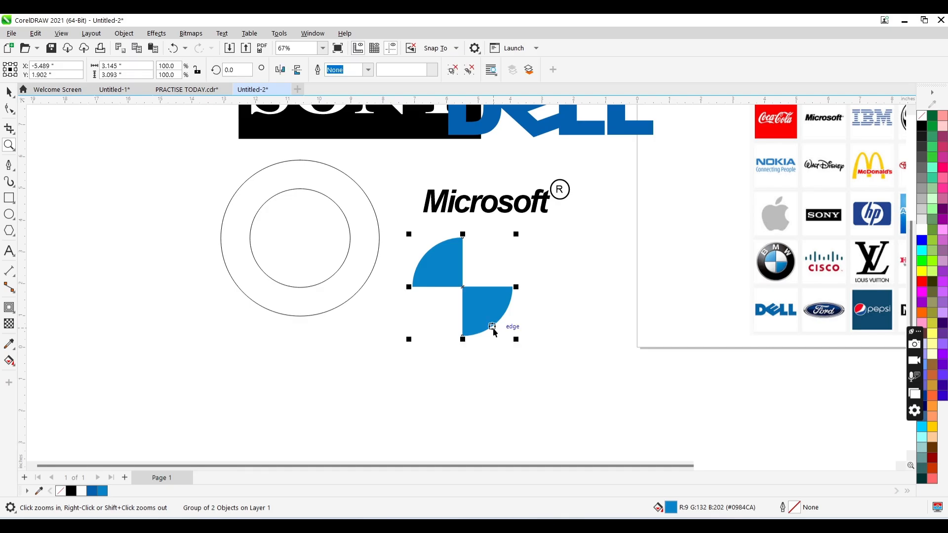
left_click(355, 233)
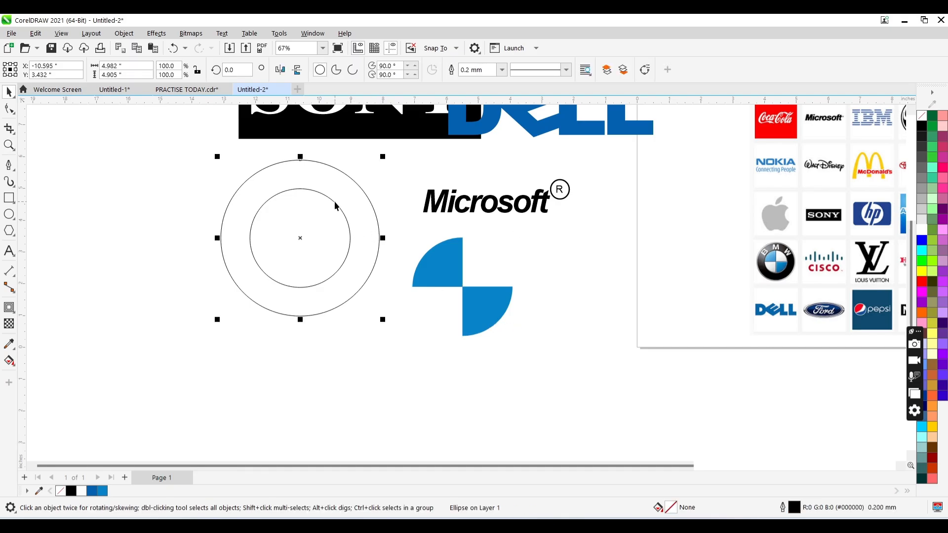
- Combine the outer and inner circles into a single ring-shaped curve
left_click(316, 174, "shift")
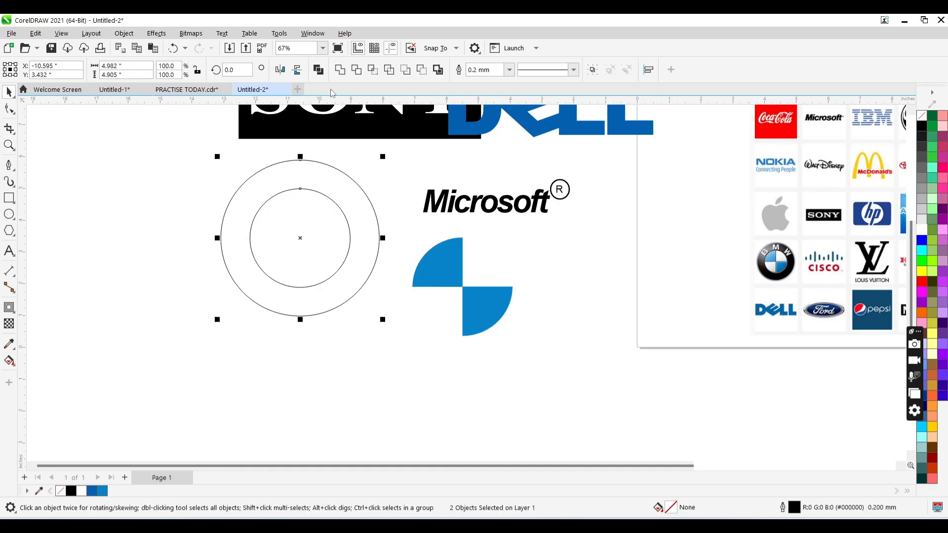
left_click(319, 73)
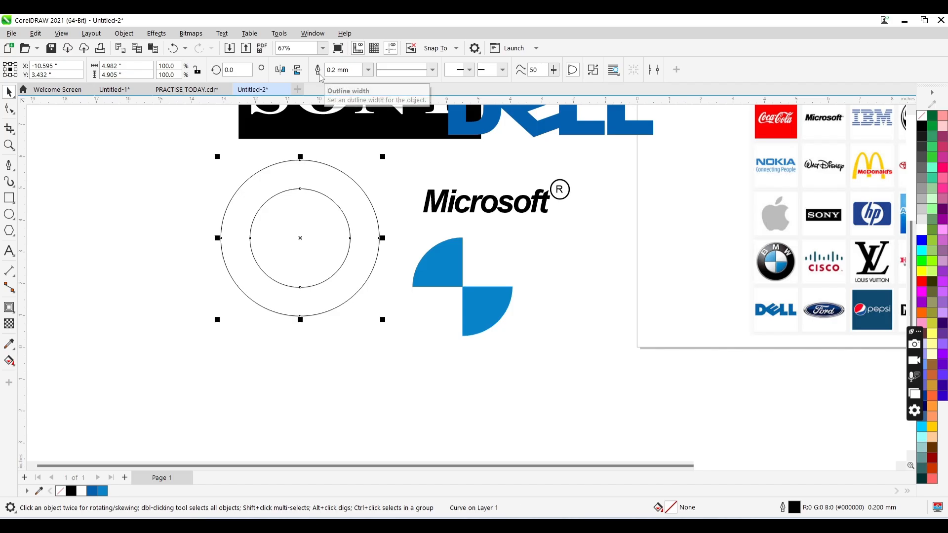
left_click(332, 223)
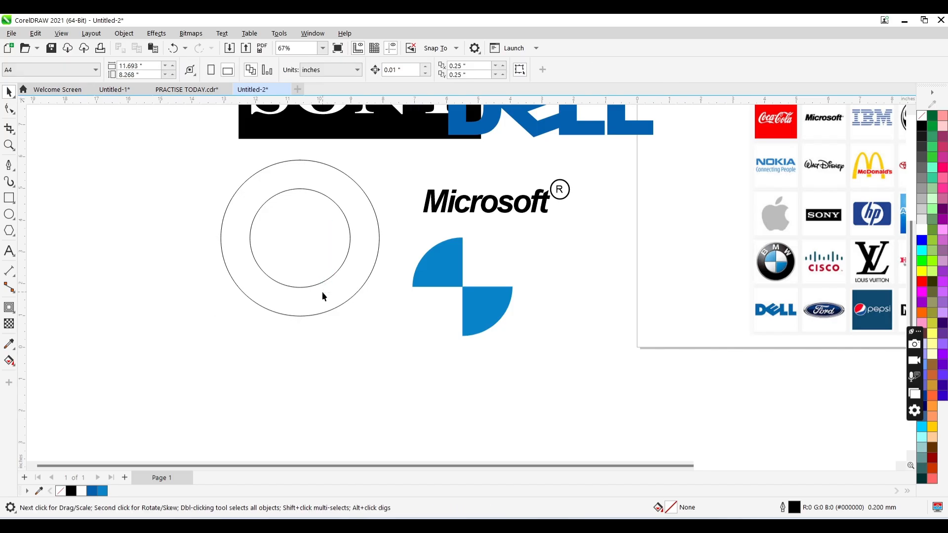
- Fill the ring with black and remove its outline
left_click(365, 251)
left_click(72, 492)
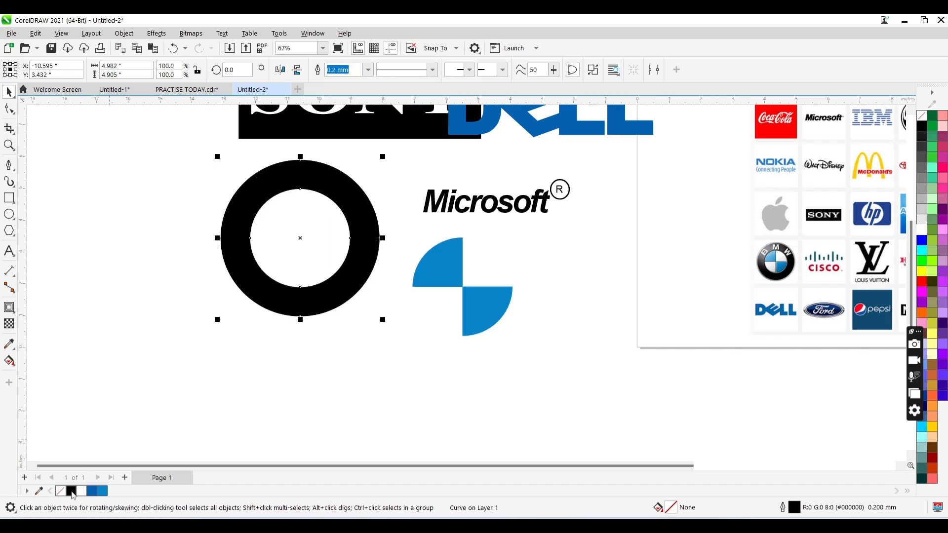
right_click(63, 493)
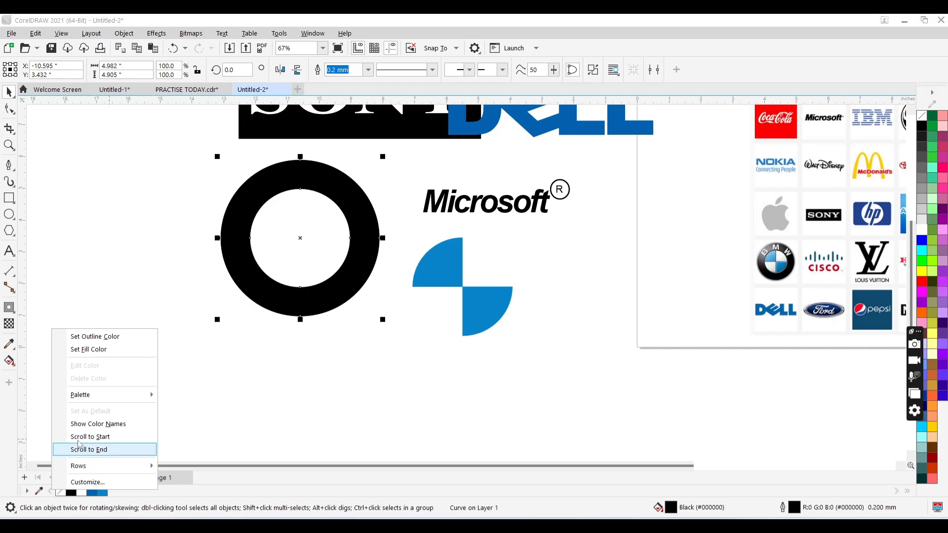
left_click(116, 338)
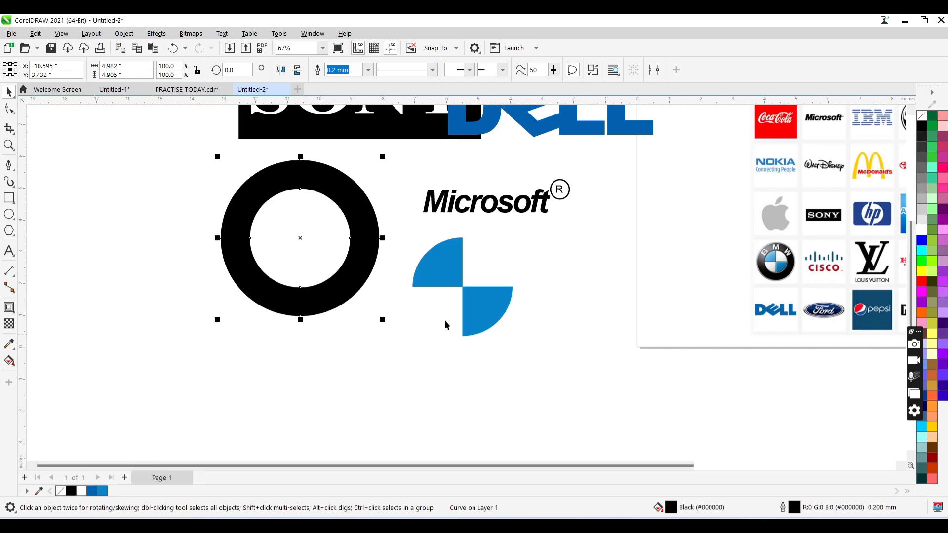
- Move the blue quarters group into the black ring and centre it horizontally and vertically on the ring
left_click(470, 321)
left_click_drag(487, 313, 333, 291)
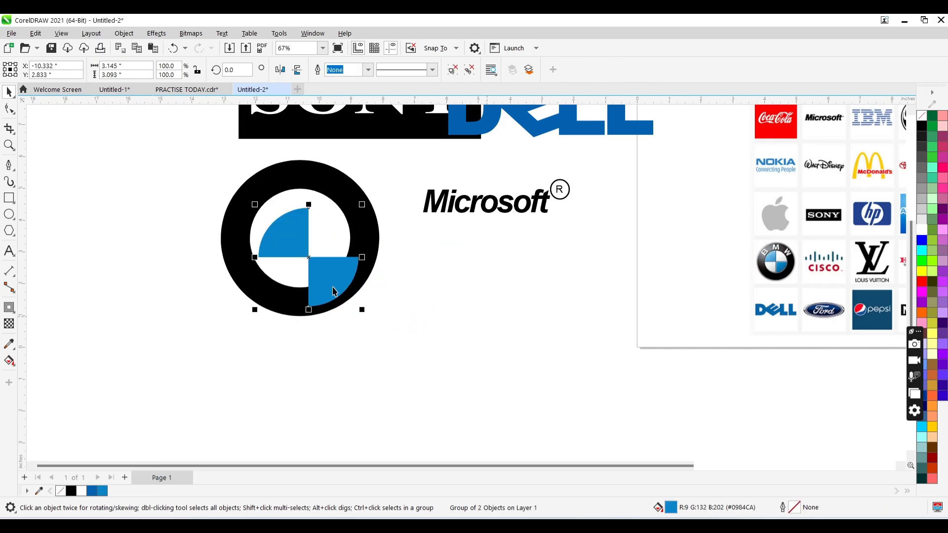
left_click(328, 187, "shift")
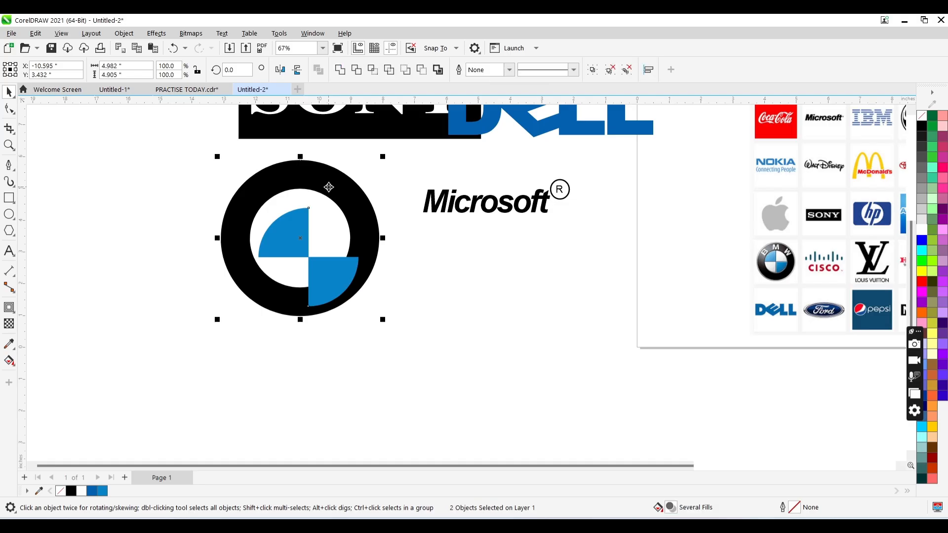
key("c")
key("e")
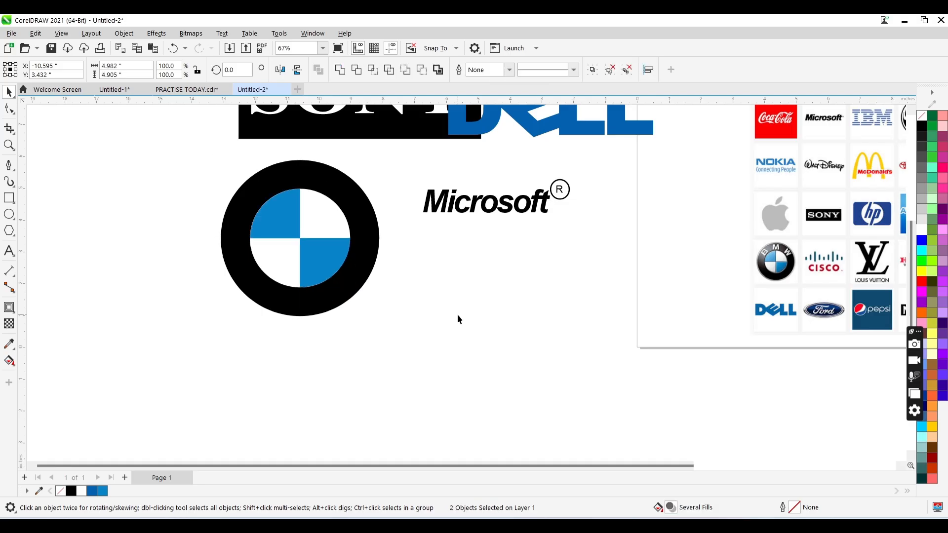
left_click(457, 313)
- Shrink the blue quarters group slightly about its centre, leaving a thin white gap inside the ring
left_click(320, 248)
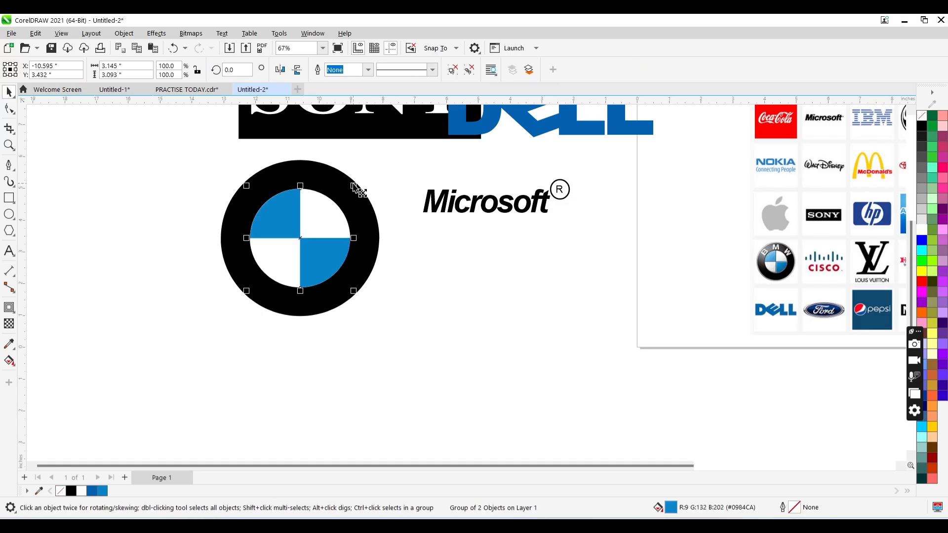
left_click_drag(353, 187, 356, 187)
left_click(396, 298)
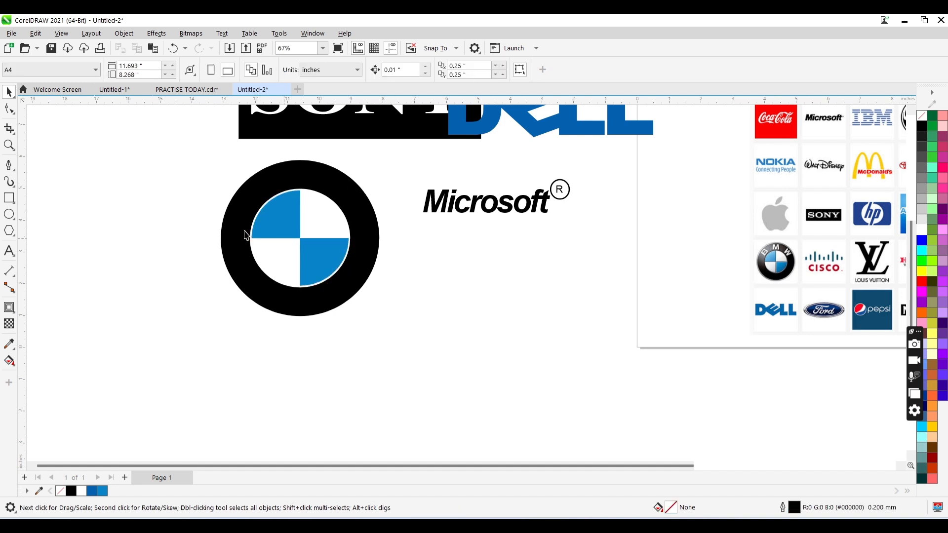
- Create the text BMW beside the ring in uppercase bold Arial, scaled up to about 57.75 pt
left_click(9, 250)
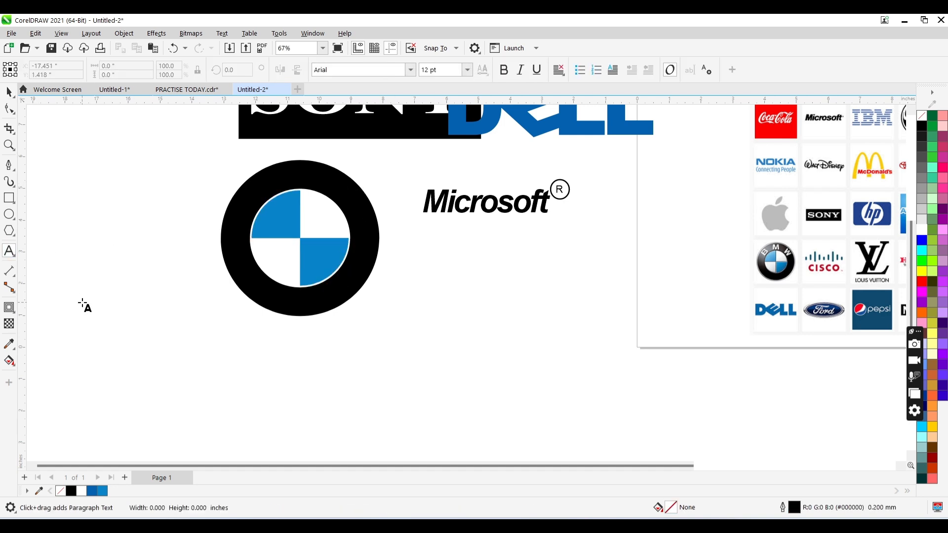
left_click(82, 303)
type("bm")
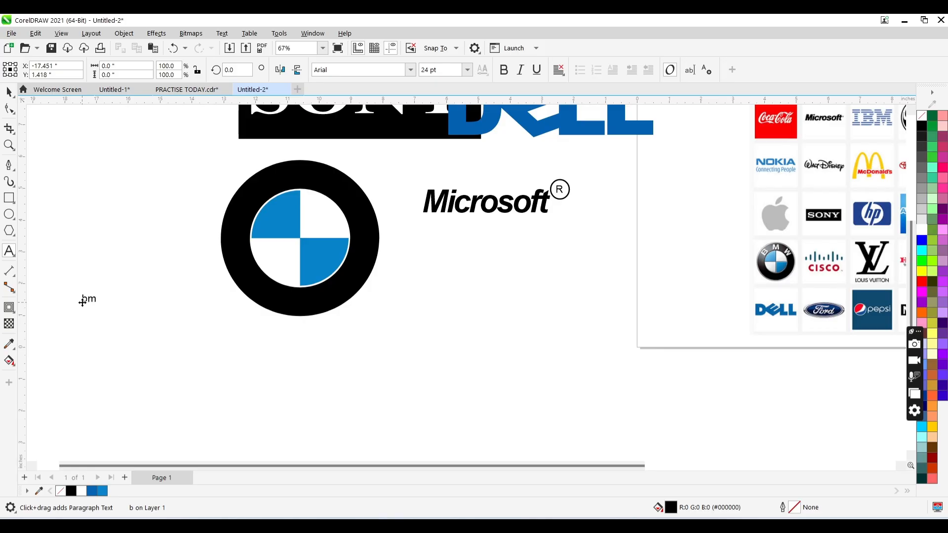
type("w")
key("ctrl+a")
key("shift+F3")
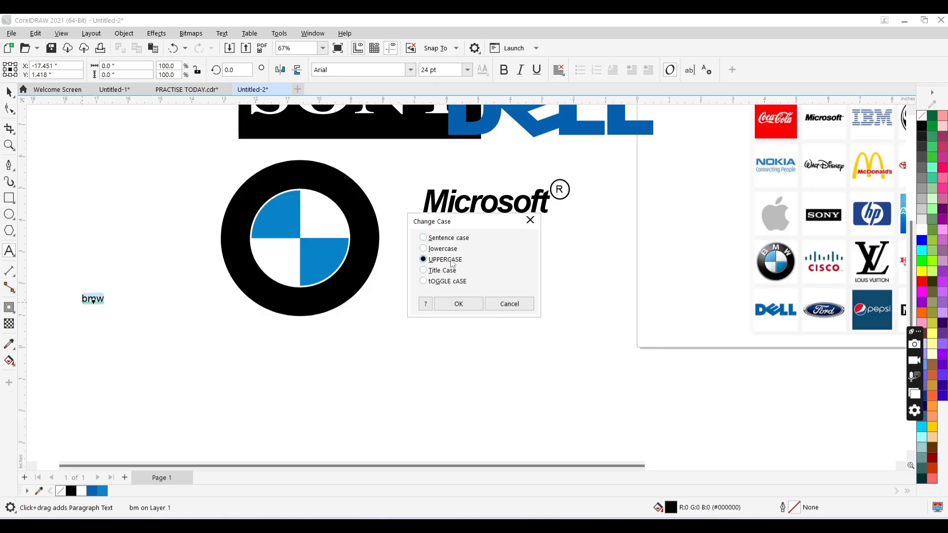
left_click(459, 303)
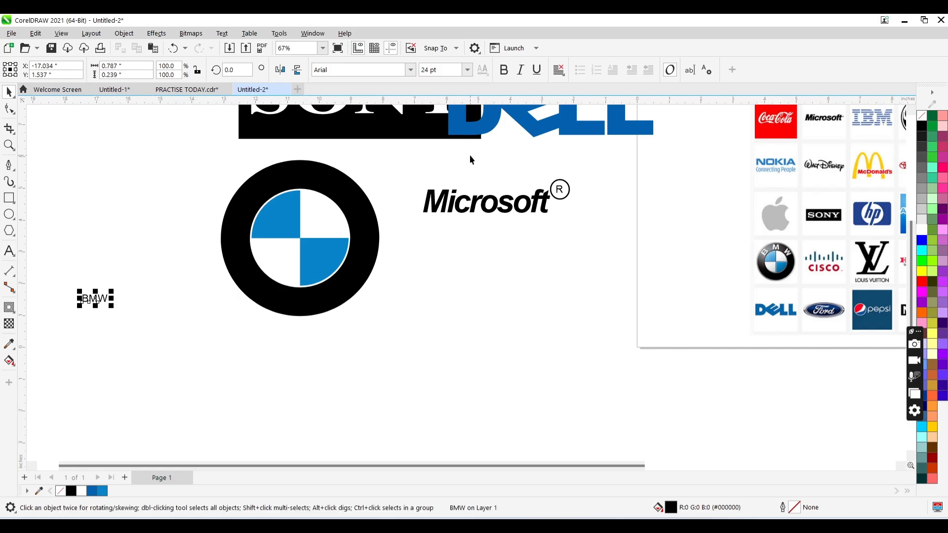
left_click(503, 71)
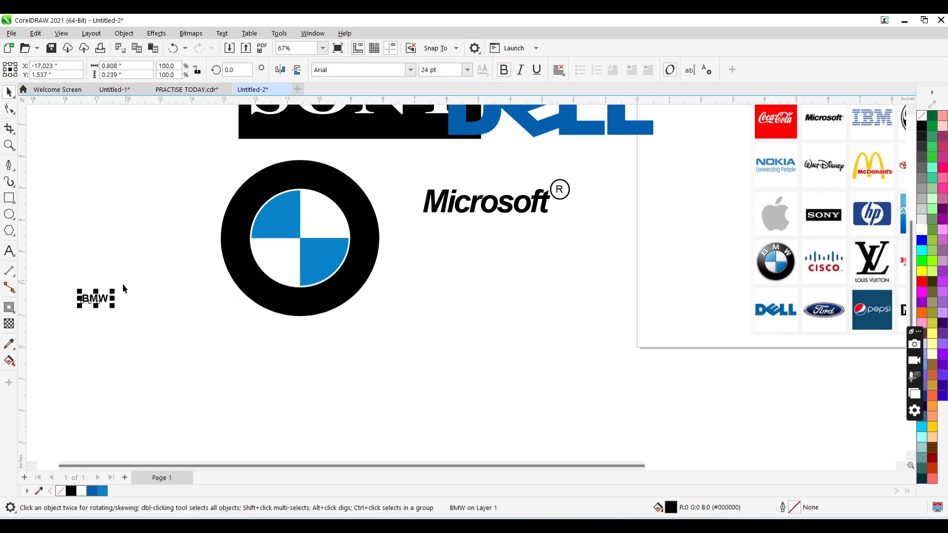
left_click_drag(112, 292, 151, 287)
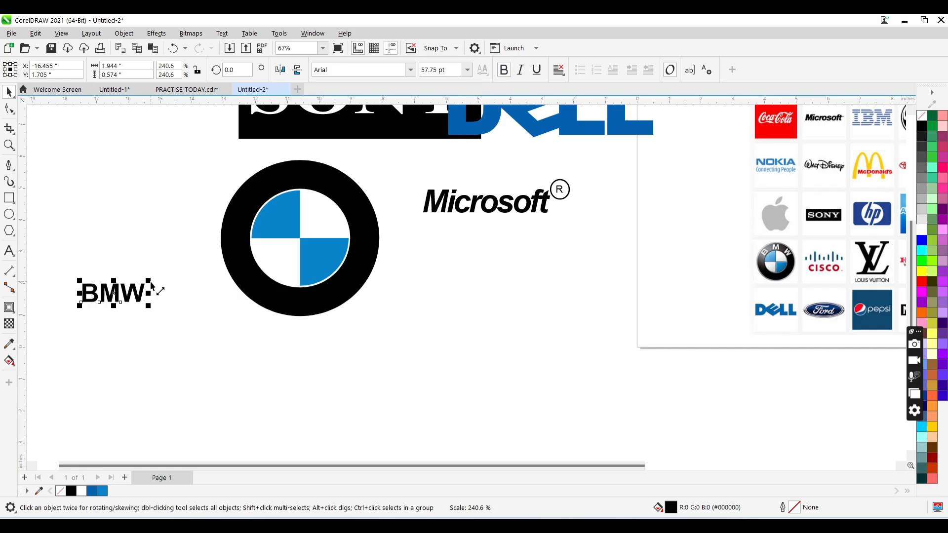
- Break the BMW text into separate letters and place the B, filled white, on the upper-left part of the black ring
key("ctrl+k")
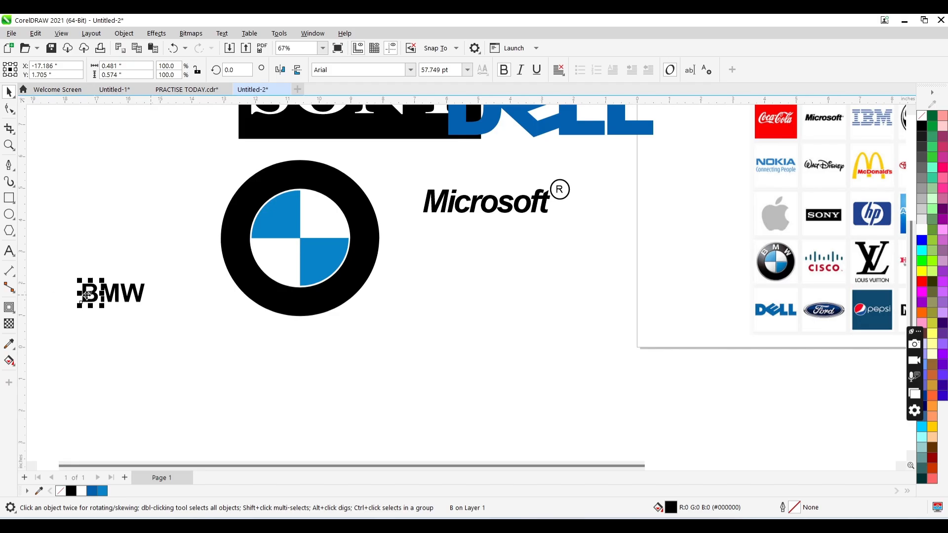
left_click_drag(87, 295, 265, 207)
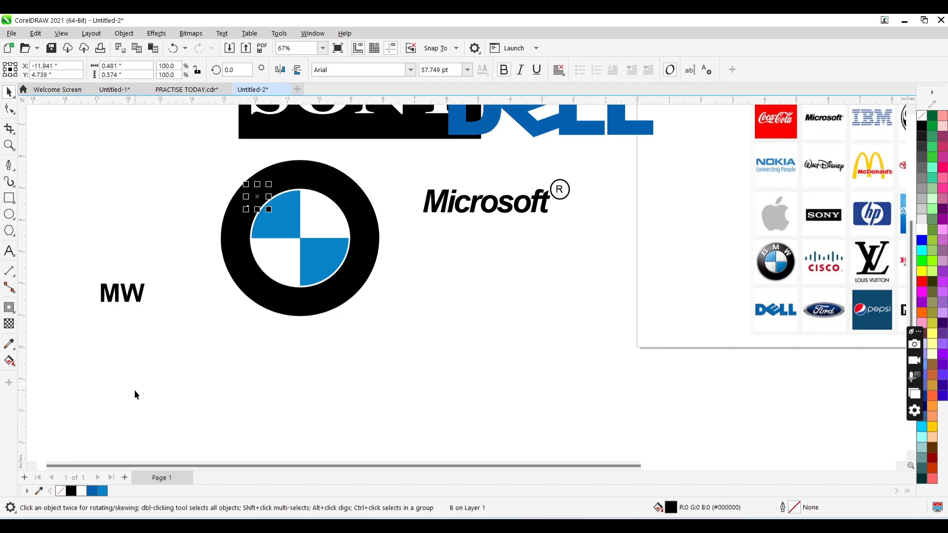
left_click(81, 490)
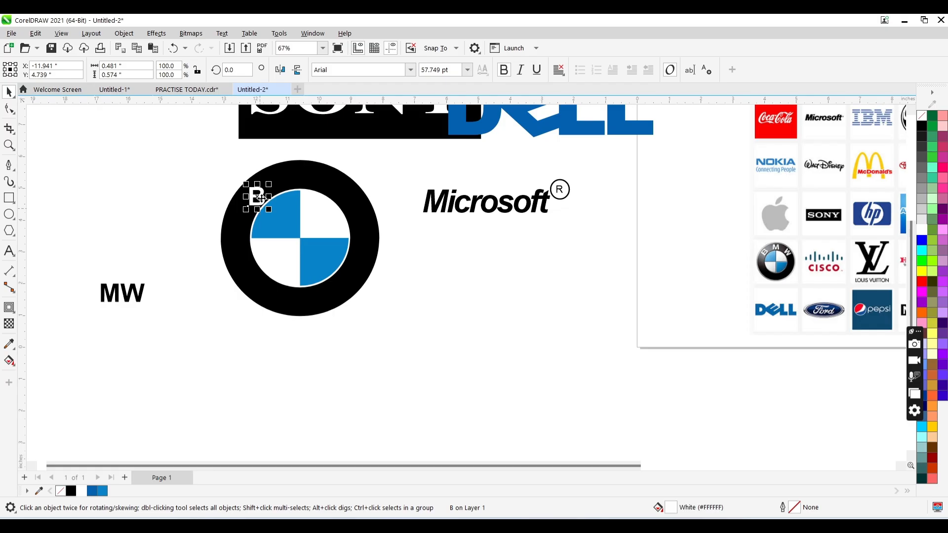
- Rotate the B to about 48.5° and nudge it left and up to follow the ring's curve
left_click(261, 190)
left_click_drag(273, 185, 254, 179)
key("Left")
key("Left")
key("Left")
key("Left")
key("Left")
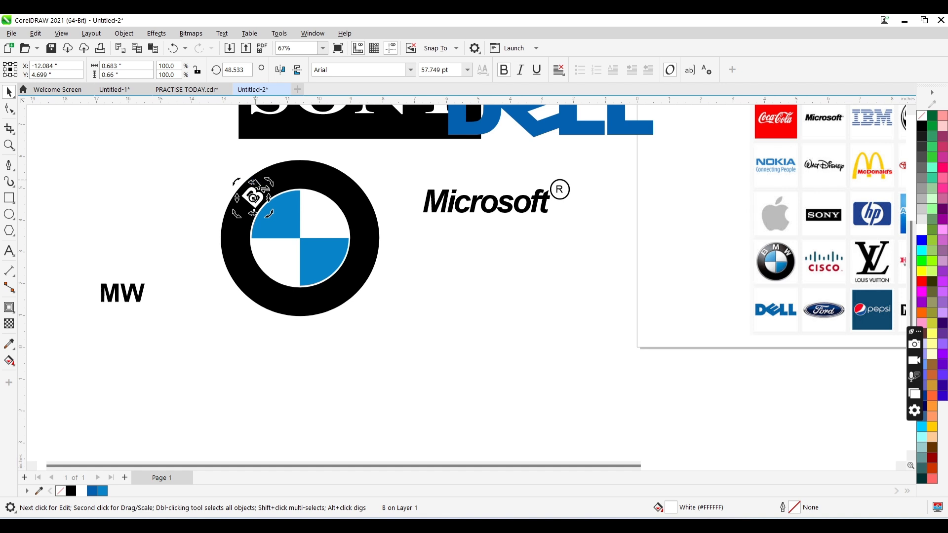
key("Up")
key("Up")
left_click(166, 266)
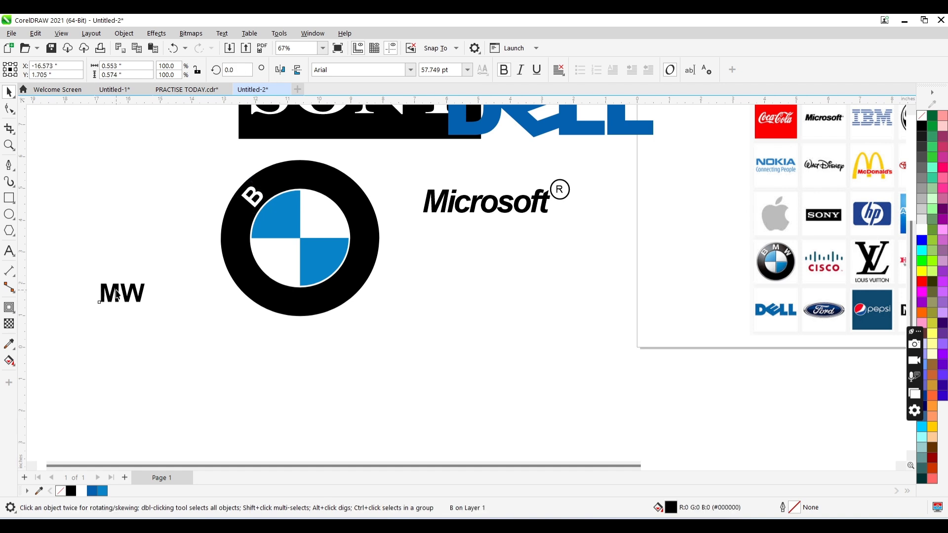
- Move the M onto the top of the black ring and fill it white
left_click(109, 293)
left_click_drag(282, 213, 296, 180)
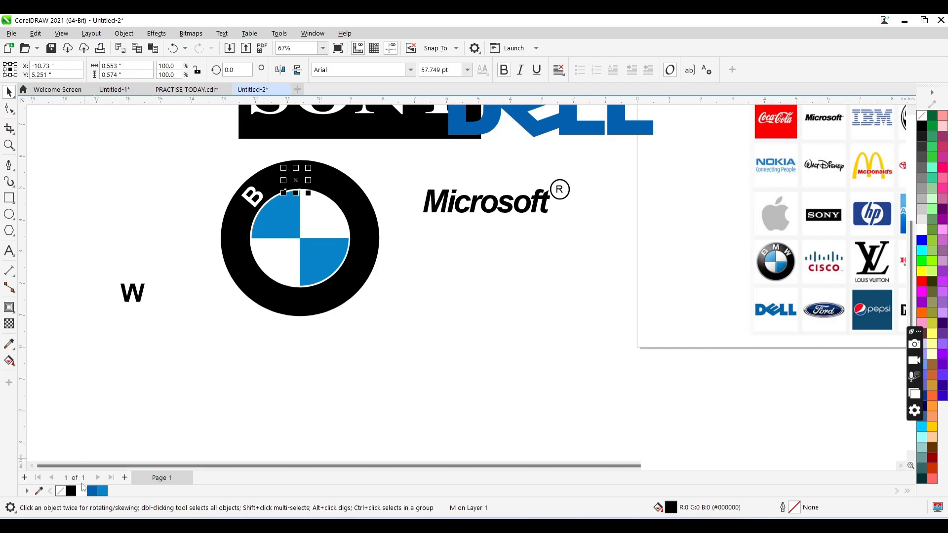
left_click(81, 490)
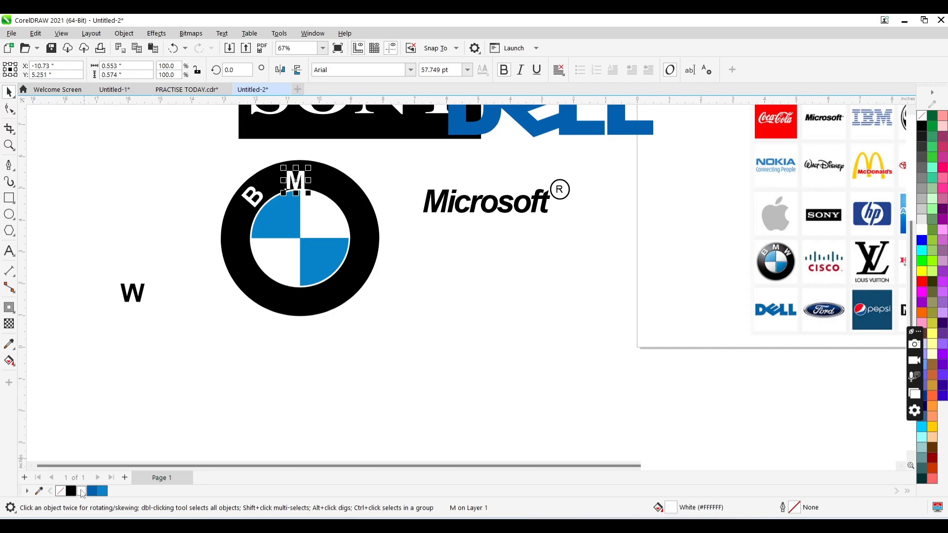
- Nudge the M up and to the right until it sits centred in the ring's band above the blue quarters
key("Up")
key("Up")
key("Up")
key("Up")
key("Up")
key("Up")
key("Up")
key("Up")
key("Right")
key("Right")
key("Right")
key("Right")
key("Right")
key("Right")
key("Right")
key("Right")
key("Right")
key("Right")
key("Right")
key("Right")
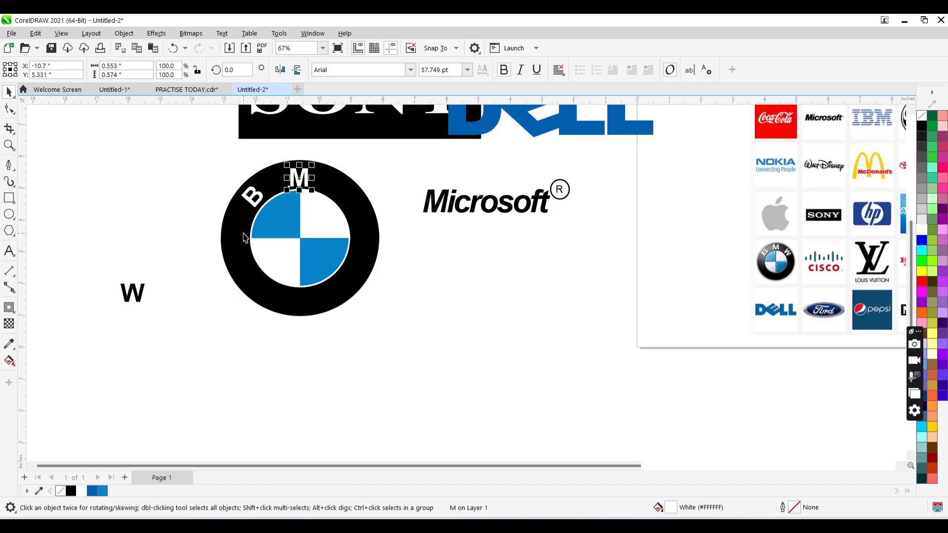
key("Up")
key("Up")
key("Up")
key("Up")
key("Up")
key("Up")
key("Up")
key("Up")
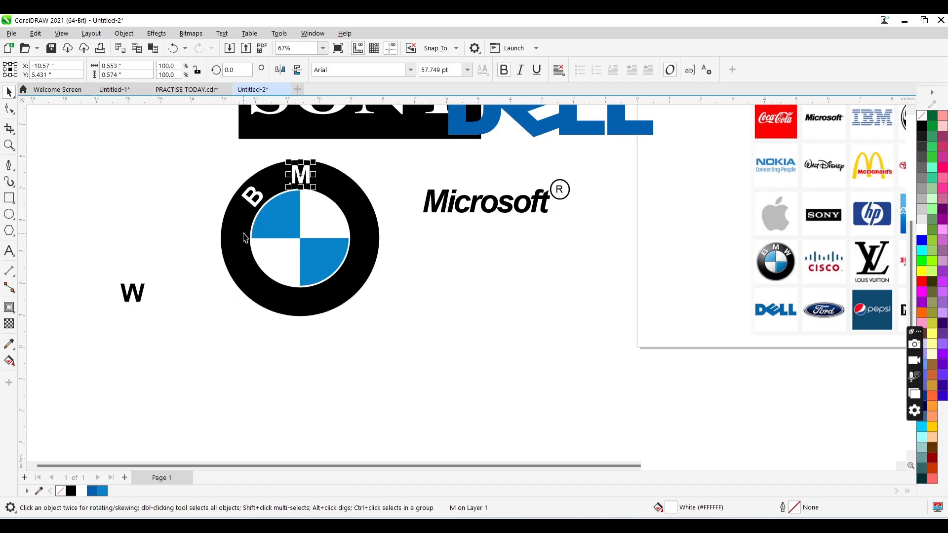
- Move the W onto the upper-right part of the black ring and fill it white
left_click(134, 289)
left_click_drag(134, 288, 325, 204)
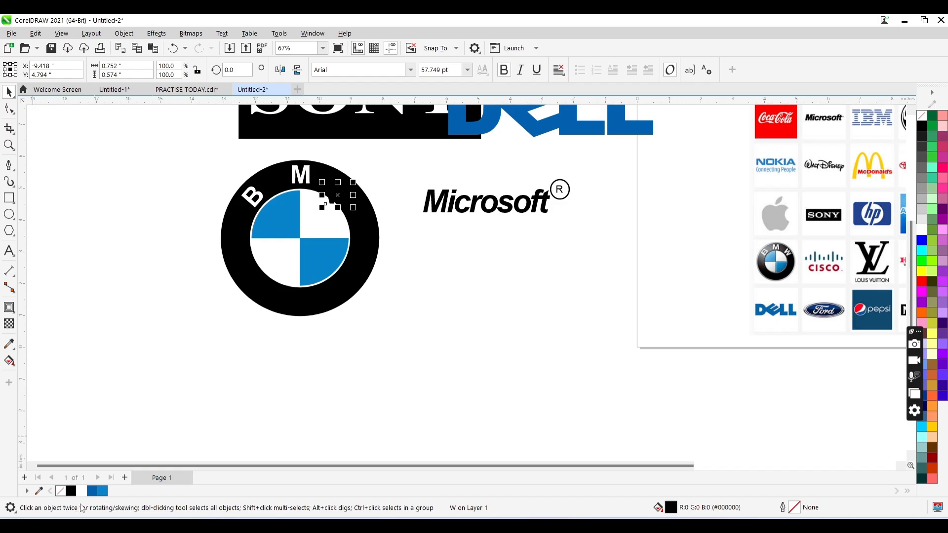
left_click(80, 491)
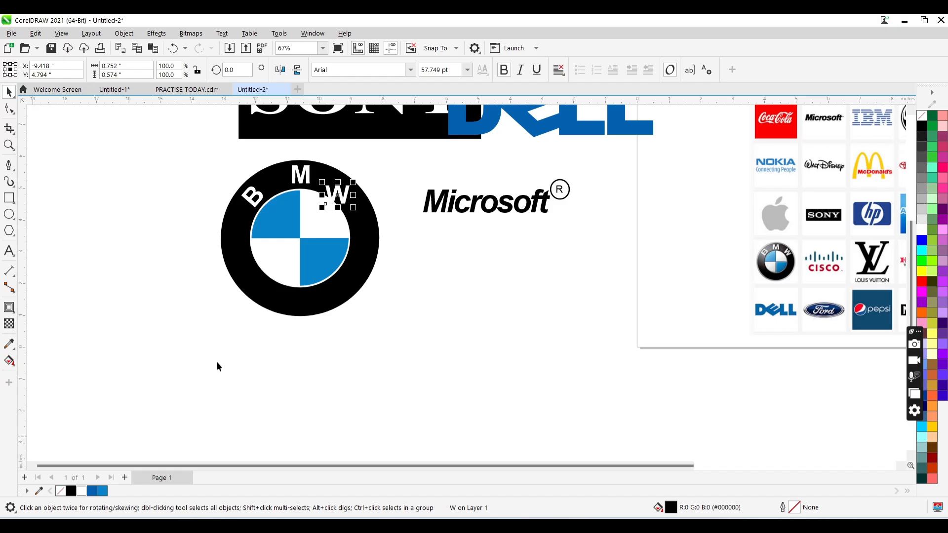
- Rotate the W to about 318° and nudge it right and up to follow the ring's curve
left_click(337, 200)
left_click_drag(357, 212, 341, 213)
key("Right")
key("Right")
key("Right")
key("Right")
key("Right")
key("Right")
key("Right")
key("Right")
key("Right")
key("Right")
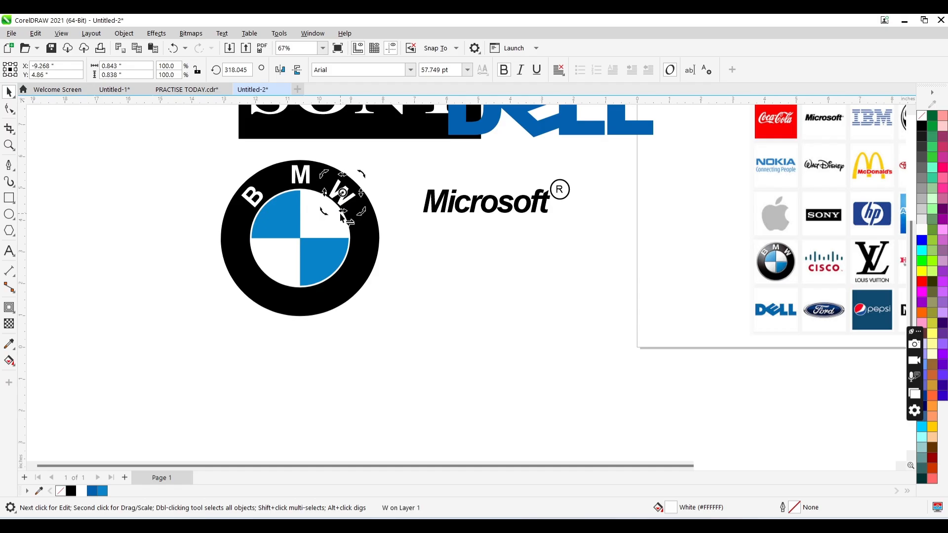
key("Up")
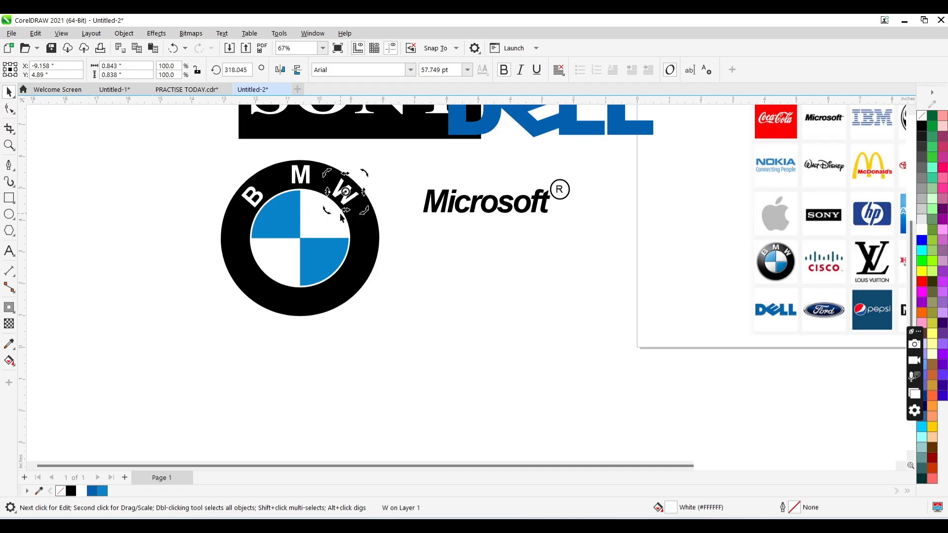
key("Up")
key("Escape")
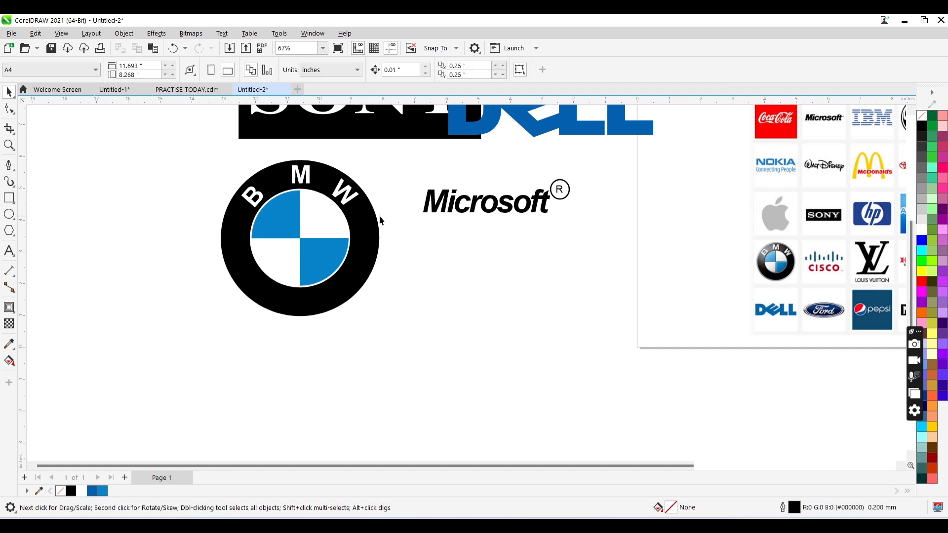
- Review the BMW logo beside the other recreated logos and inspect the reference collage close up
key("z")
right_click(384, 225)
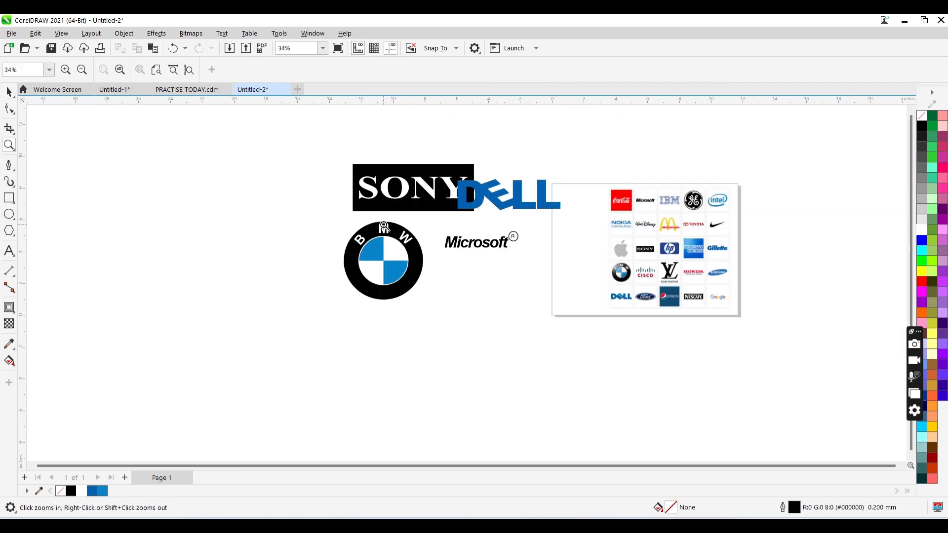
left_click(384, 224)
right_click(520, 320)
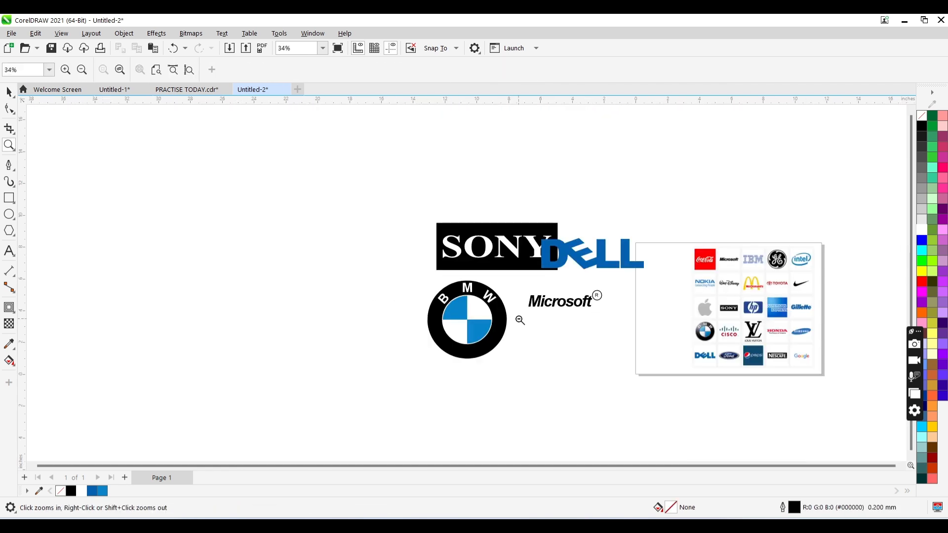
left_click(598, 323)
left_click(782, 255)
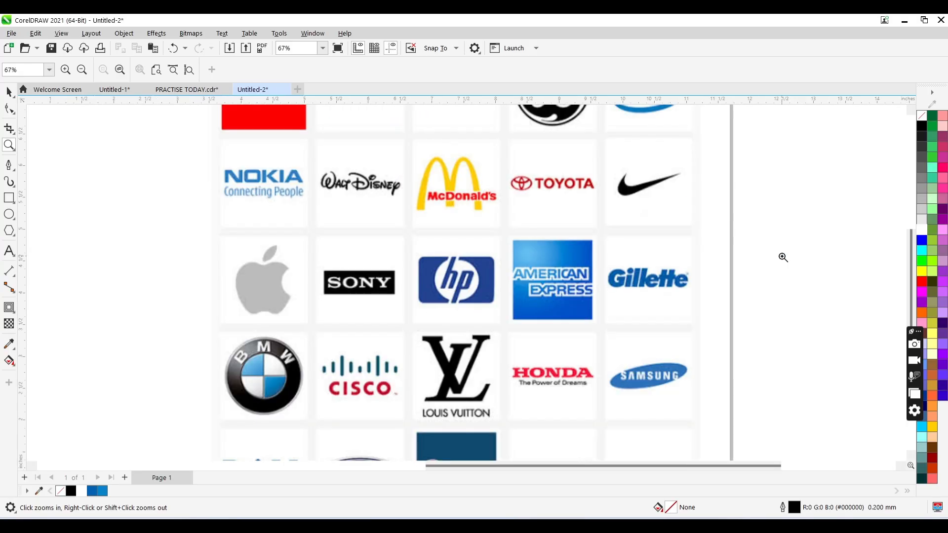
key("space")
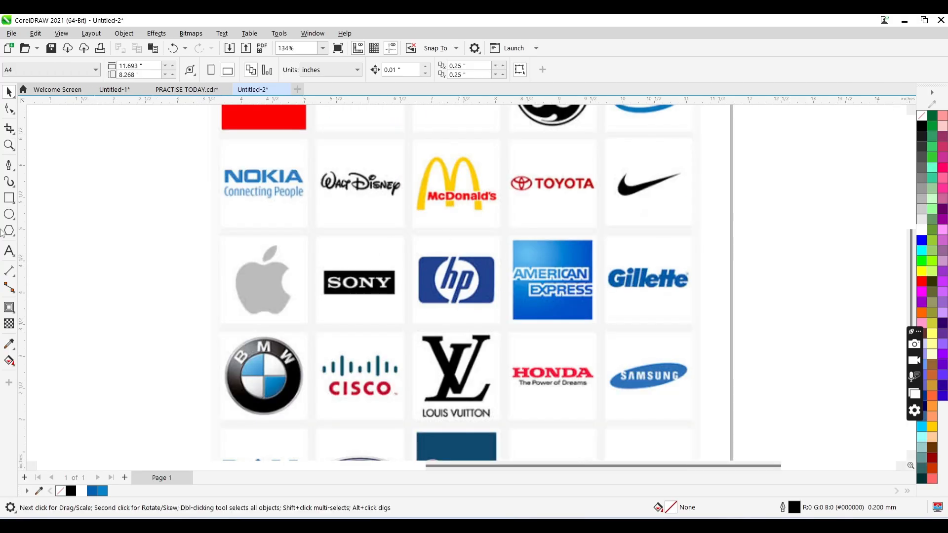
- Draw a rectangle about 2.29 by 1.17 inches beside the reference collage and fill it with blue sampled from the HP logo
left_click(10, 198)
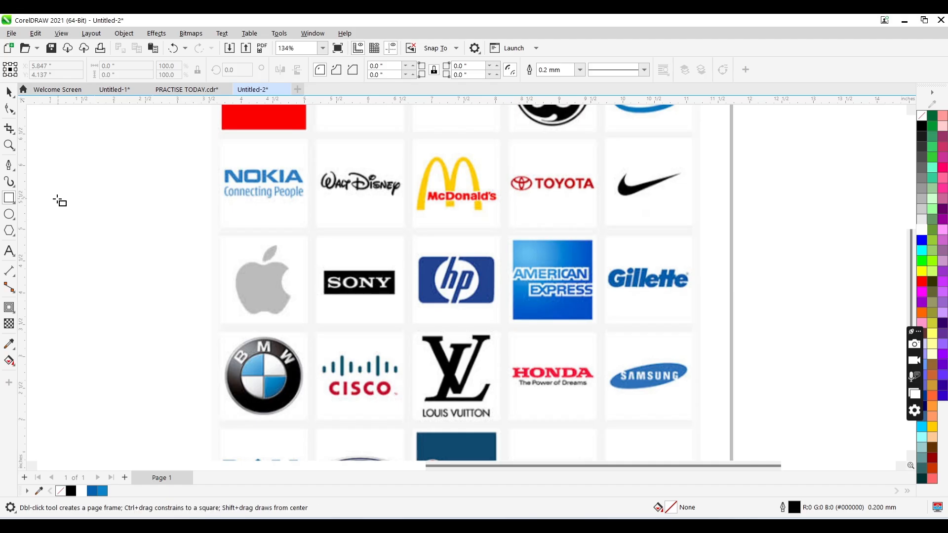
left_click_drag(55, 199, 153, 269)
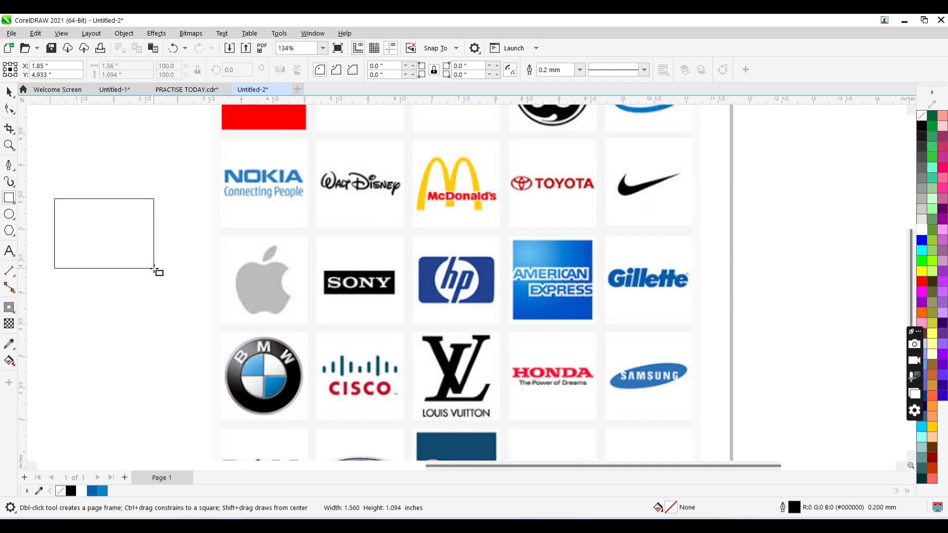
left_click_drag(154, 268, 200, 273)
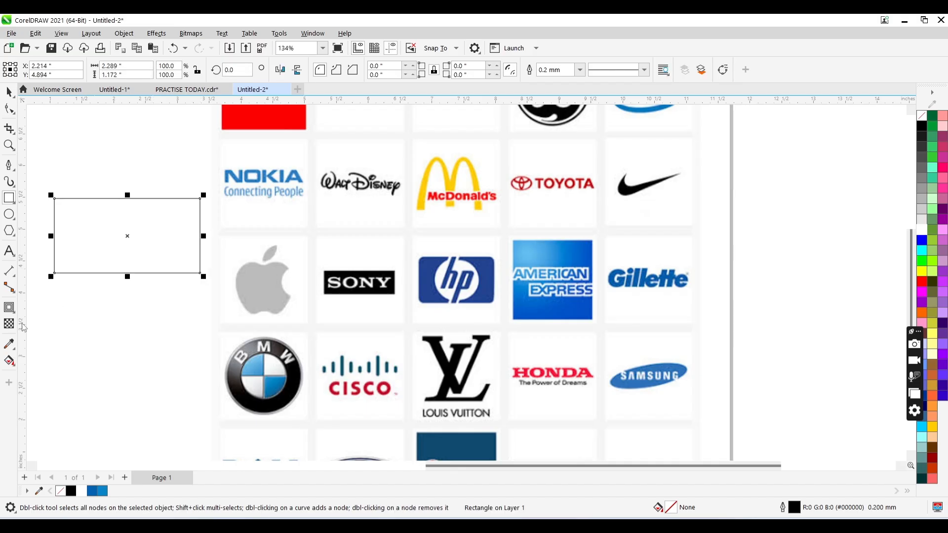
left_click(12, 345)
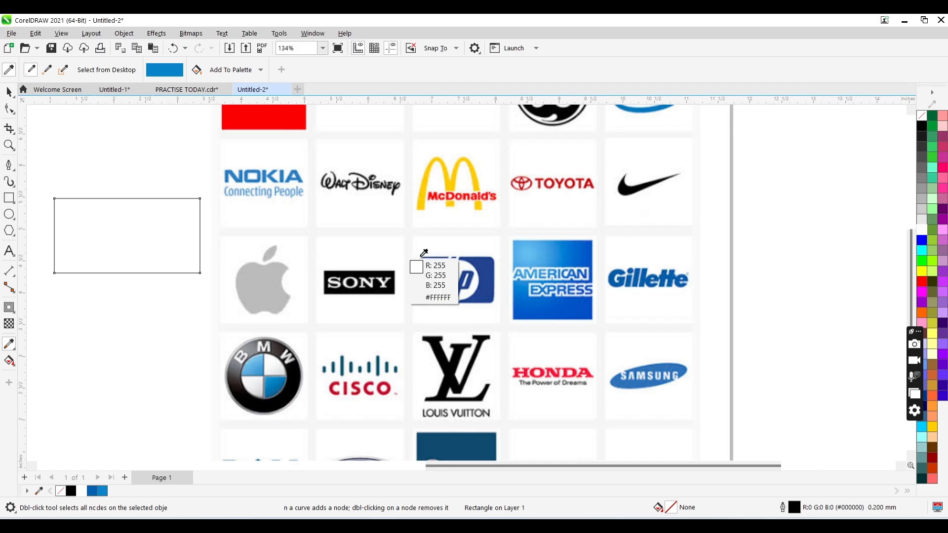
left_click(423, 268)
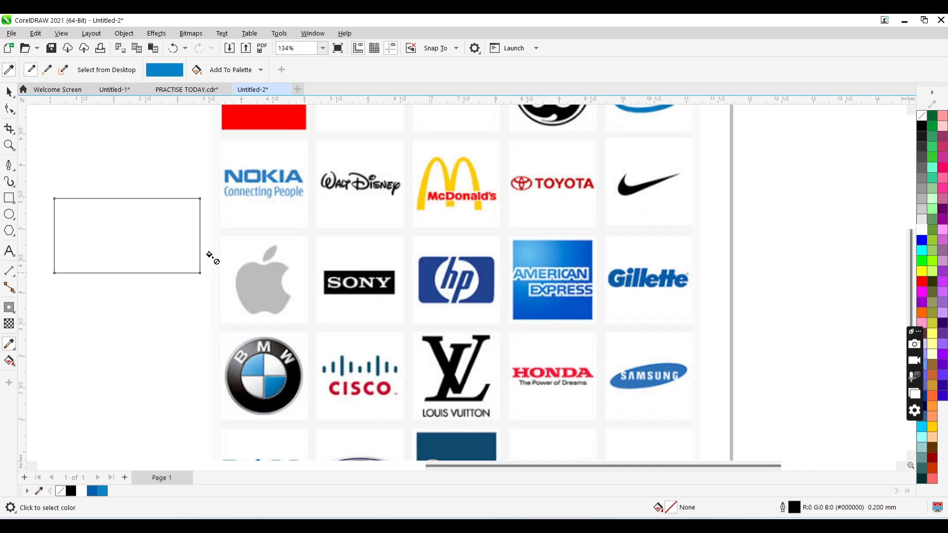
left_click(155, 245)
key("space")
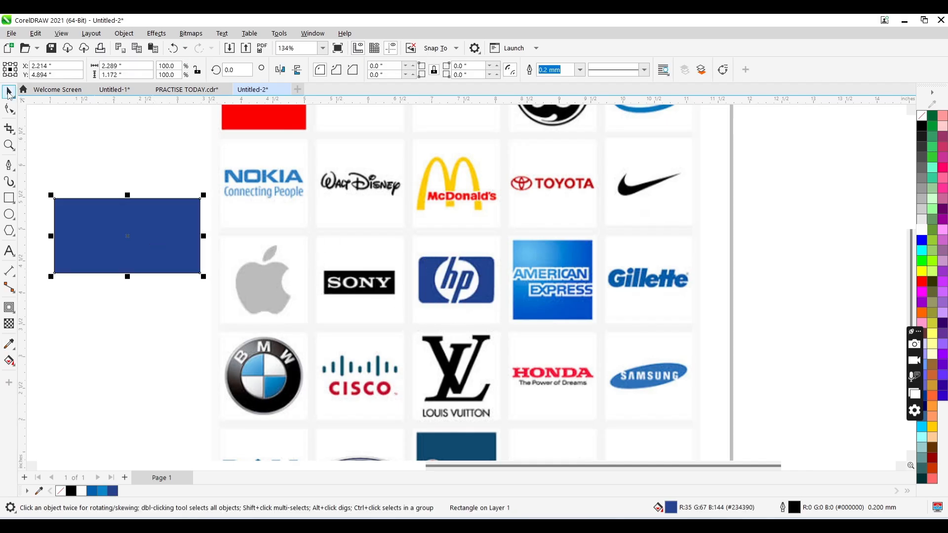
- Round the blue rectangle's corners to a radius of about 0.155 inches and remove its outline
left_click(9, 109)
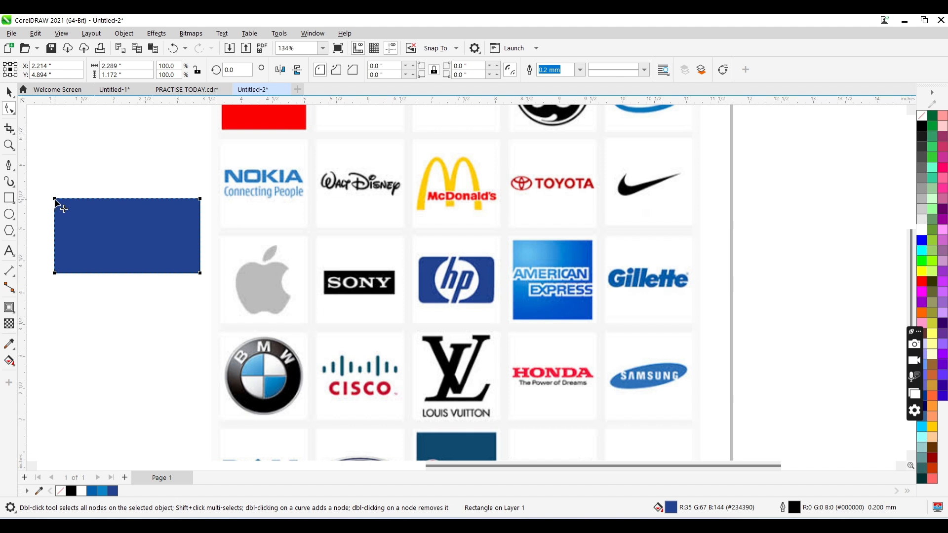
left_click_drag(54, 199, 64, 200)
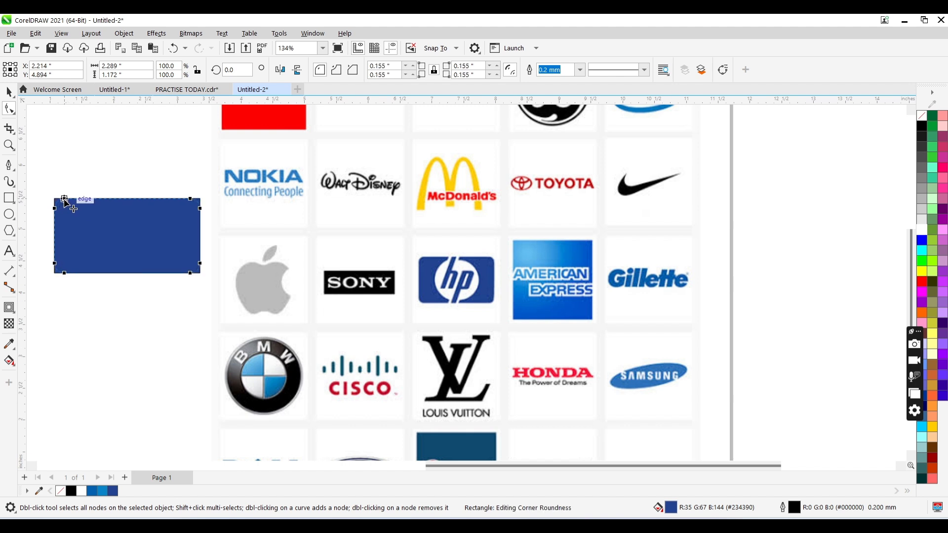
key("space")
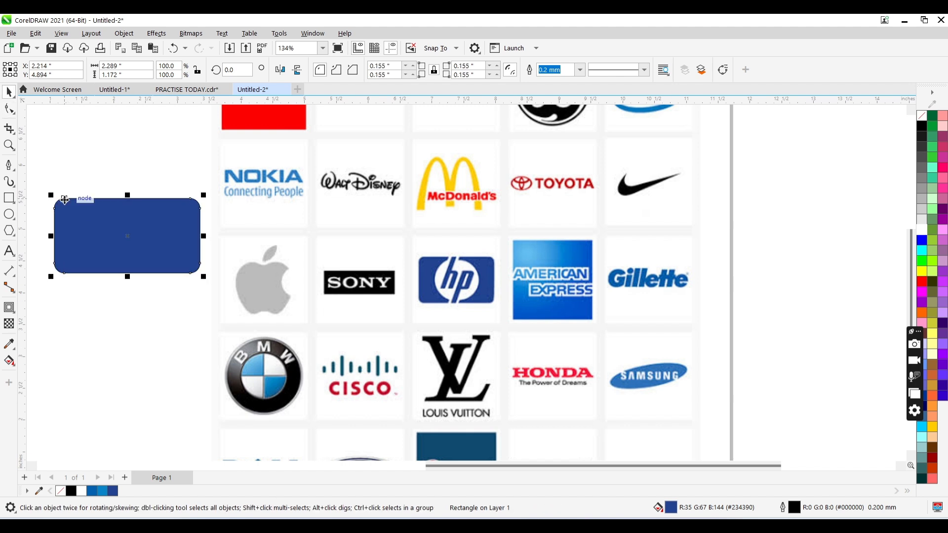
right_click(63, 492)
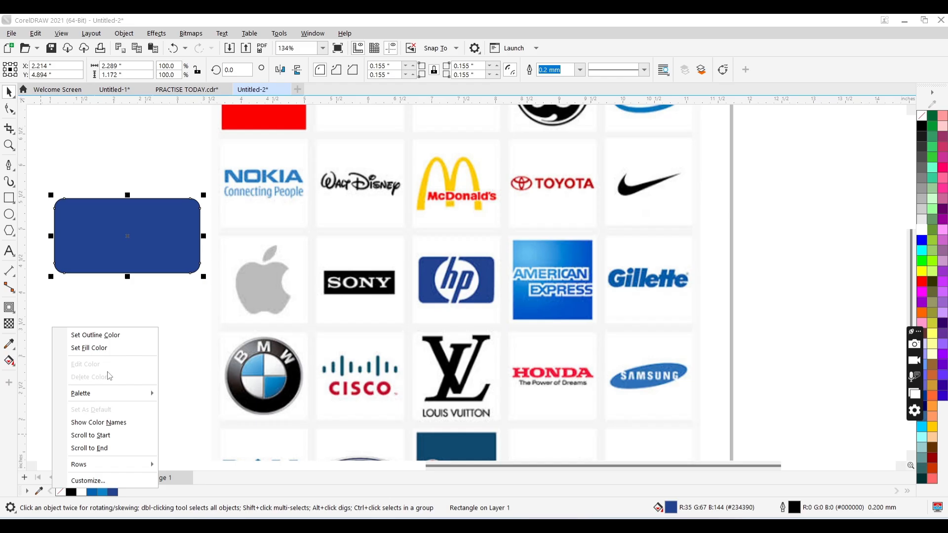
left_click(113, 336)
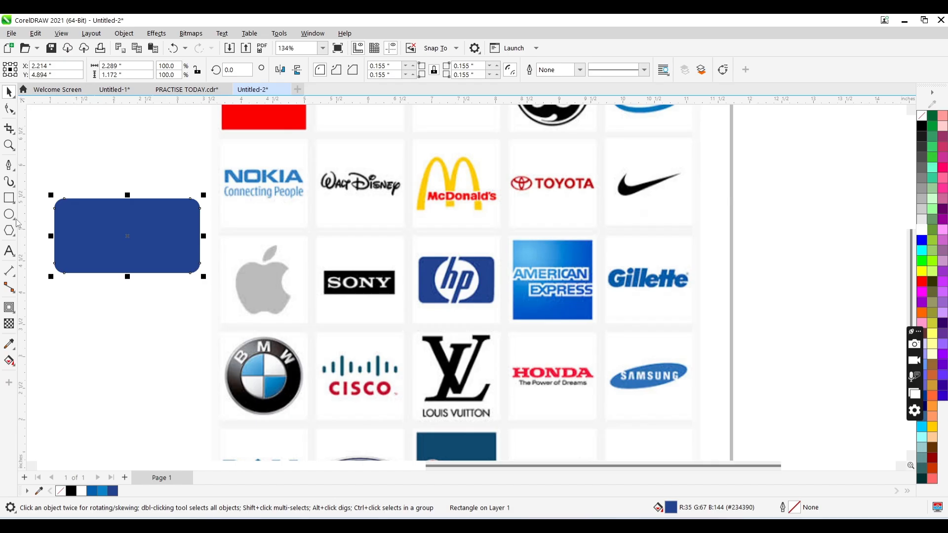
- Add the text "hp" below the blue rectangle and set it in Arial Narrow Bold
left_click(9, 251)
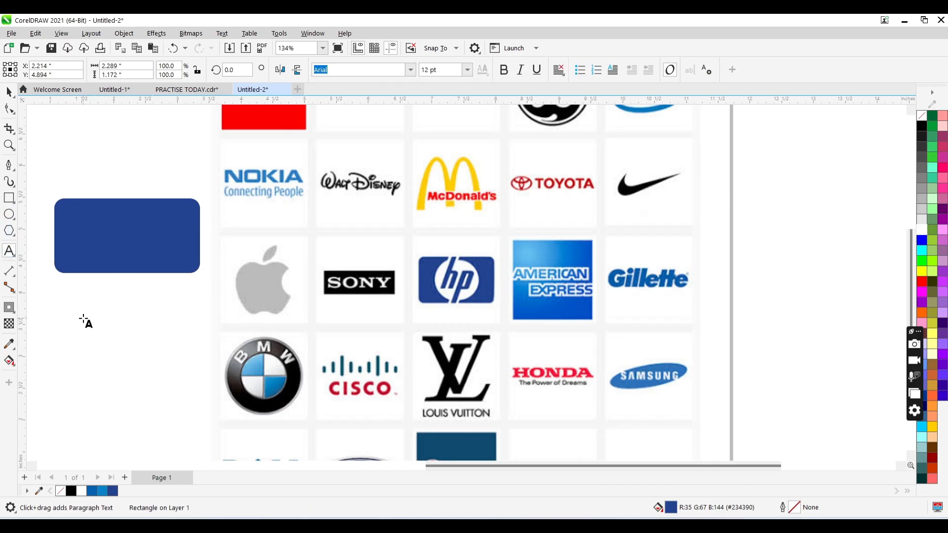
left_click(83, 319)
type("hp")
key("ctrl+space")
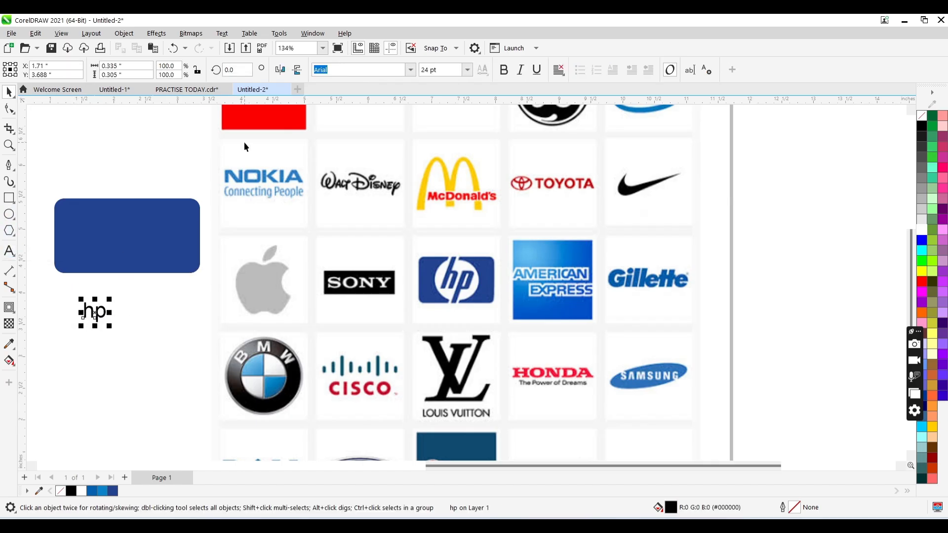
left_click(410, 70)
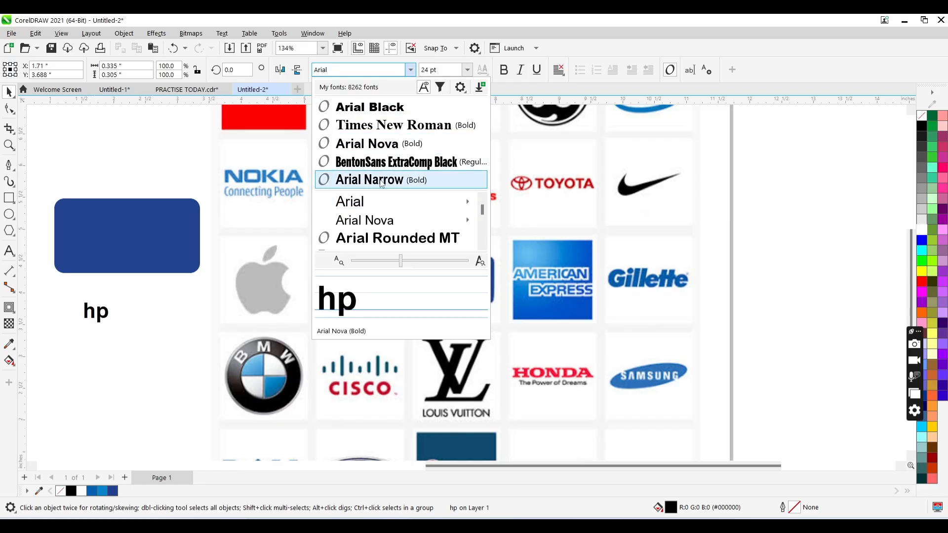
left_click(381, 181)
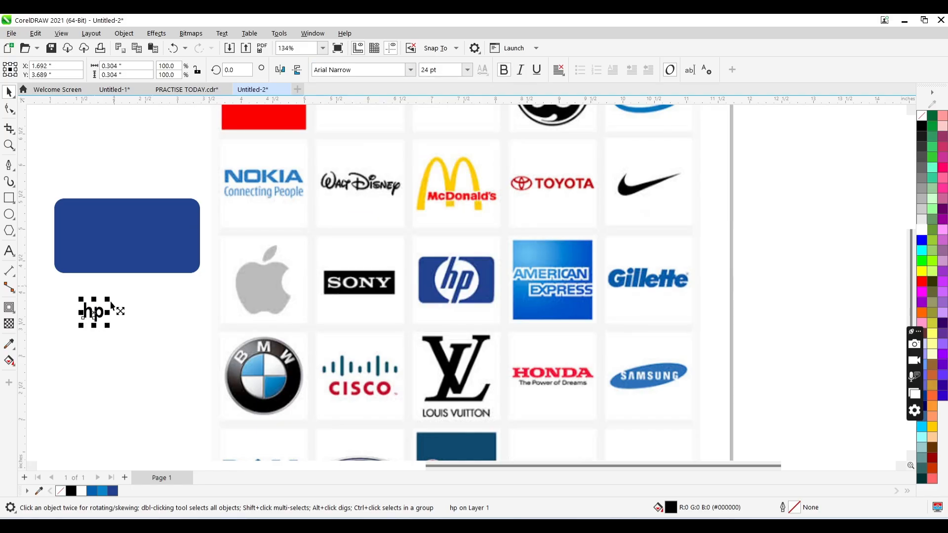
- Enlarge the hp text to about 127 pt and tighten the spacing between its letters
left_click_drag(108, 299, 147, 258)
left_click_drag(106, 316, 133, 337)
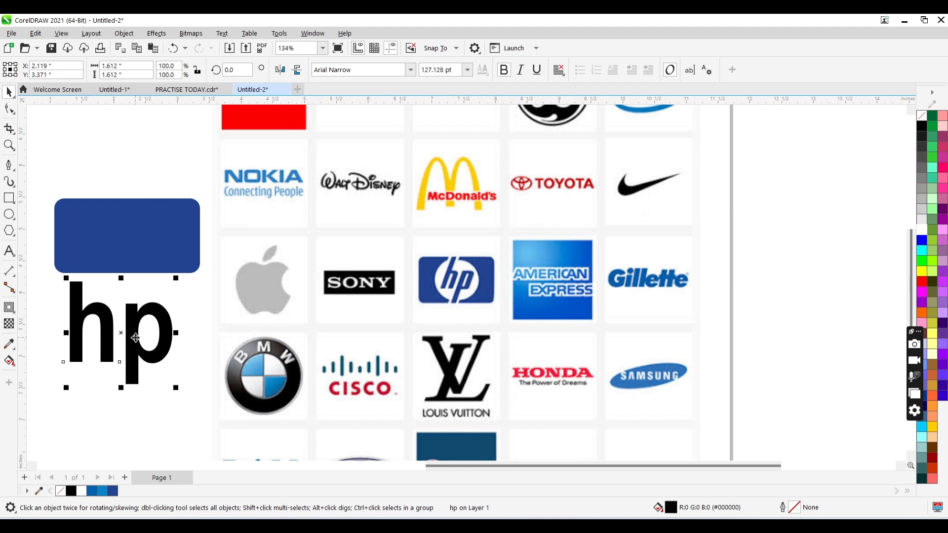
left_click(4, 111)
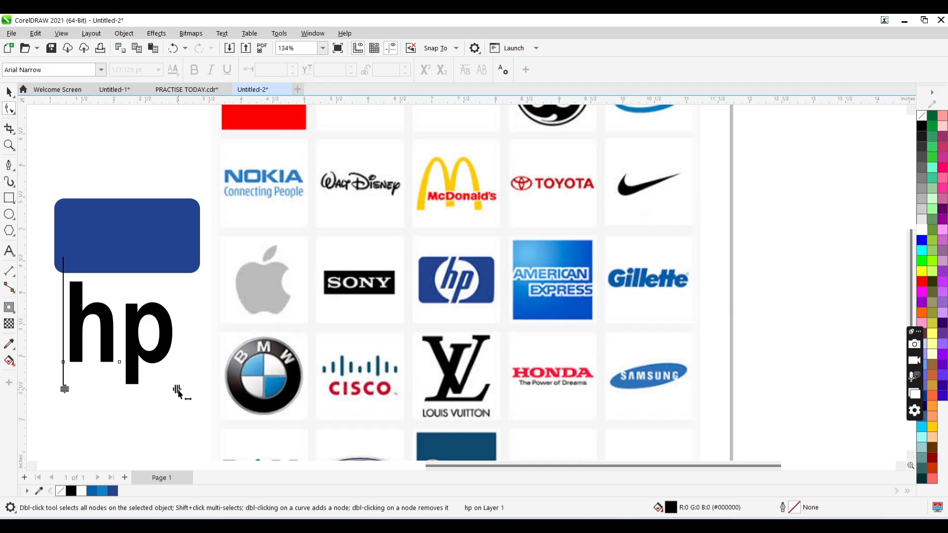
left_click_drag(177, 392, 166, 390)
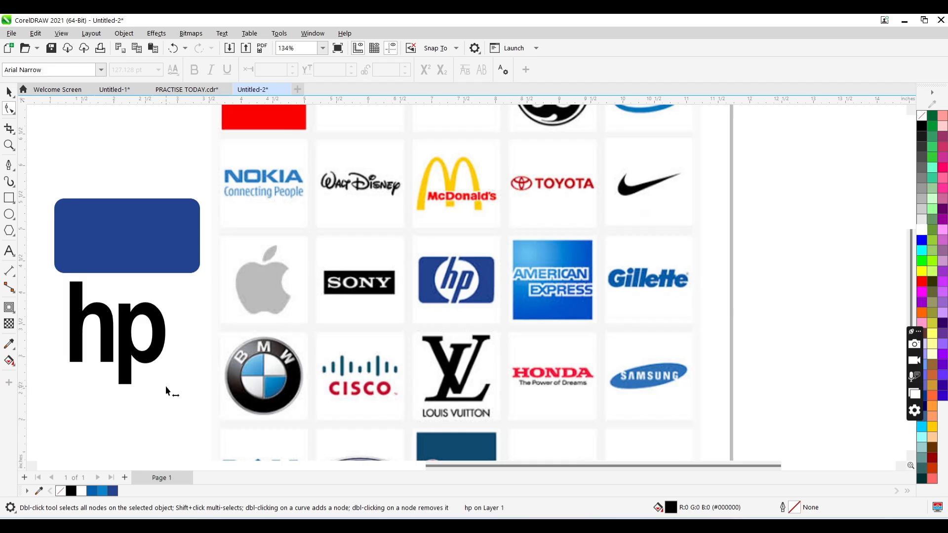
key("space")
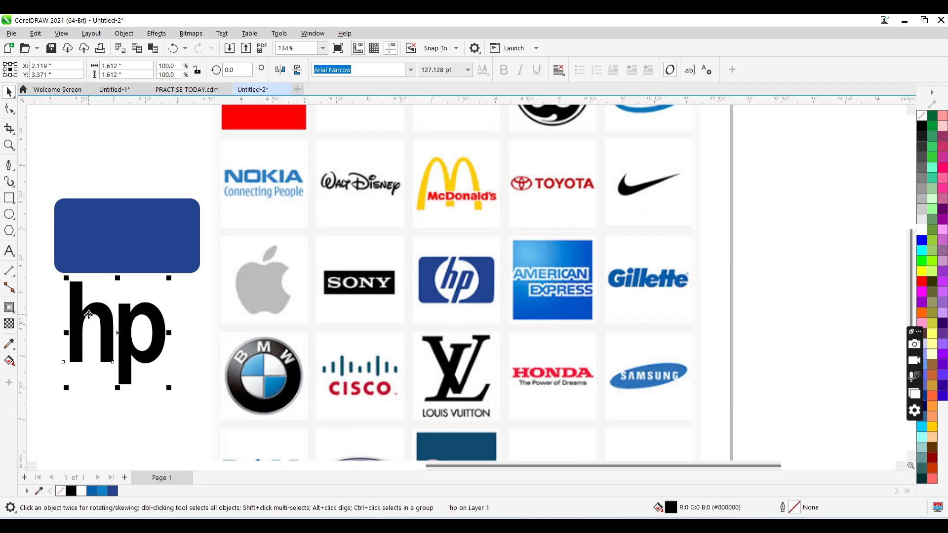
- Convert the hp text to curves and lengthen the h's stem upward into the blue rectangle
key("ctrl+q")
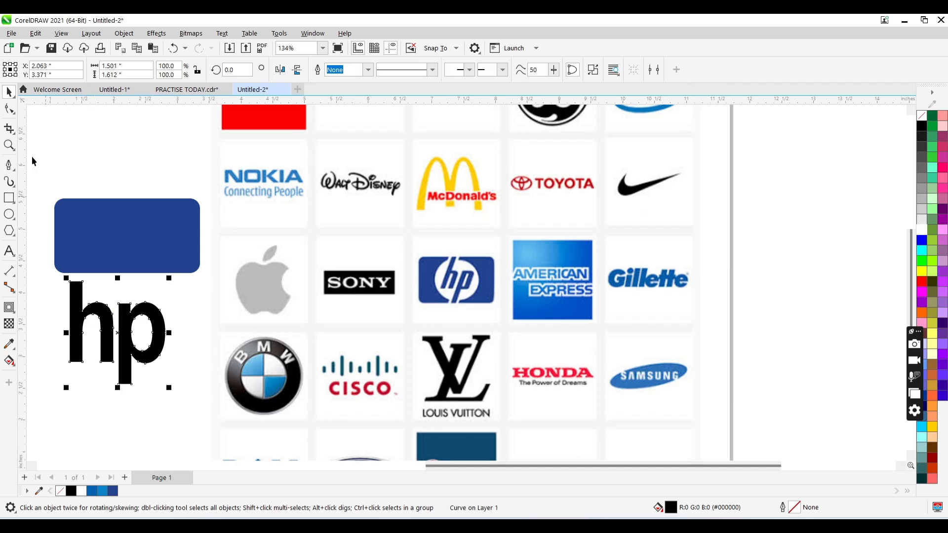
left_click(9, 109)
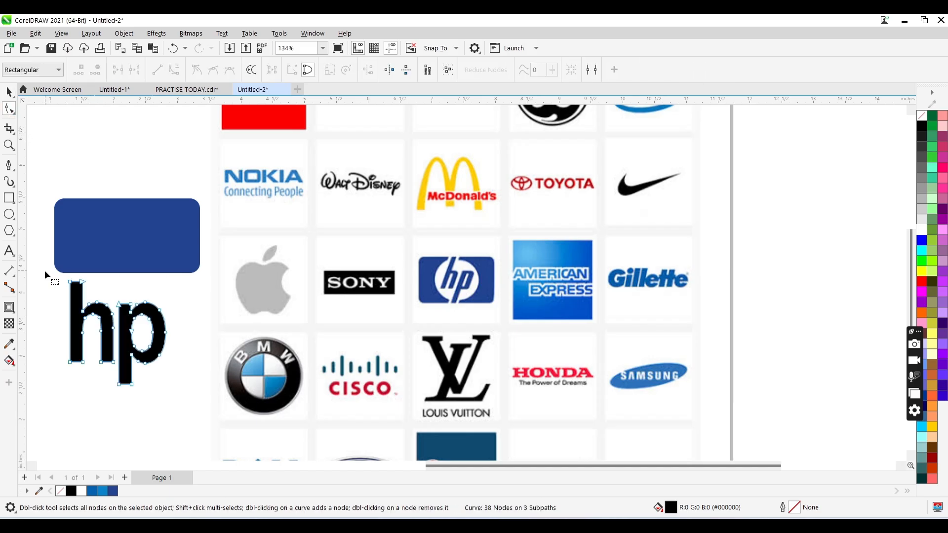
left_click_drag(44, 270, 111, 285)
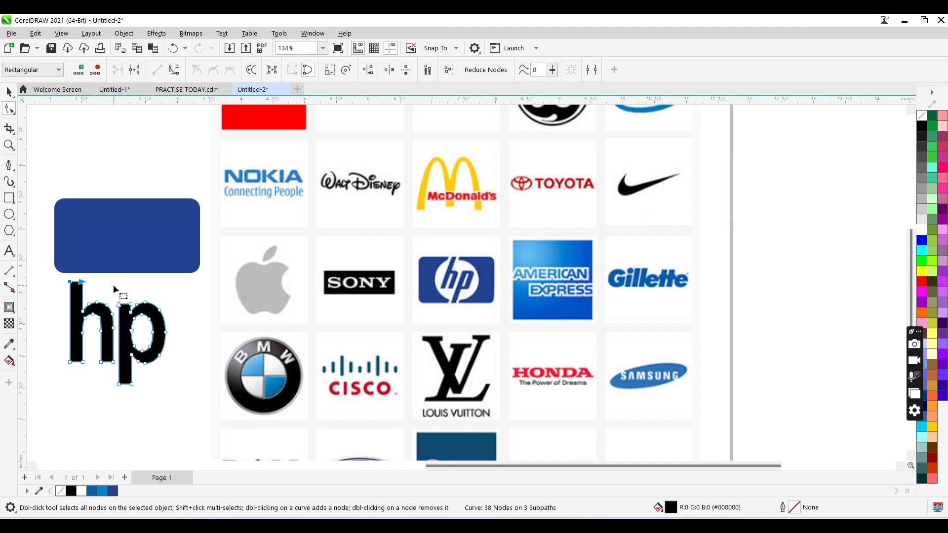
key("Up")
key("Up")
key("Up")
key("Up")
- Lengthen the p's stem downward until the lettering is about 2.52 inches tall
left_click_drag(144, 377, 87, 399)
key("Down")
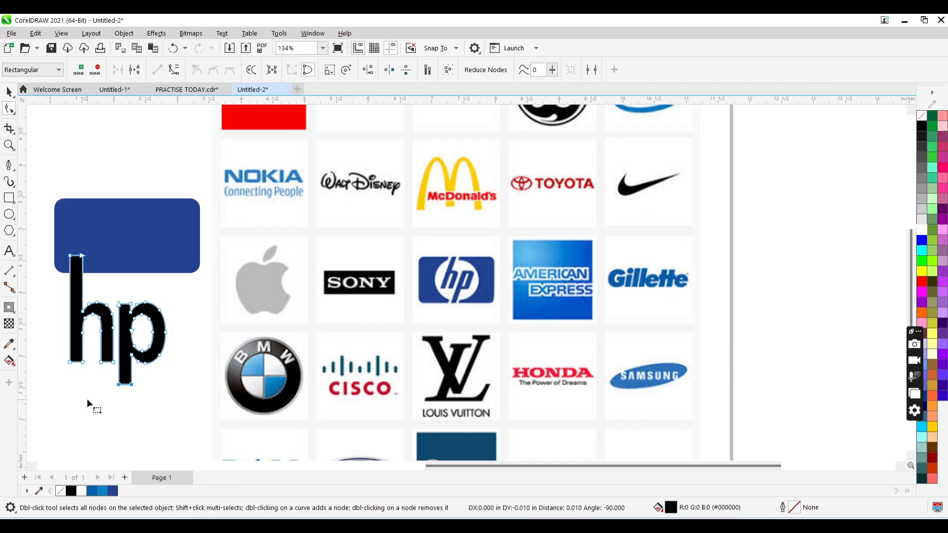
key("Down")
key("Down")
key("Down")
key("Down")
key("space")
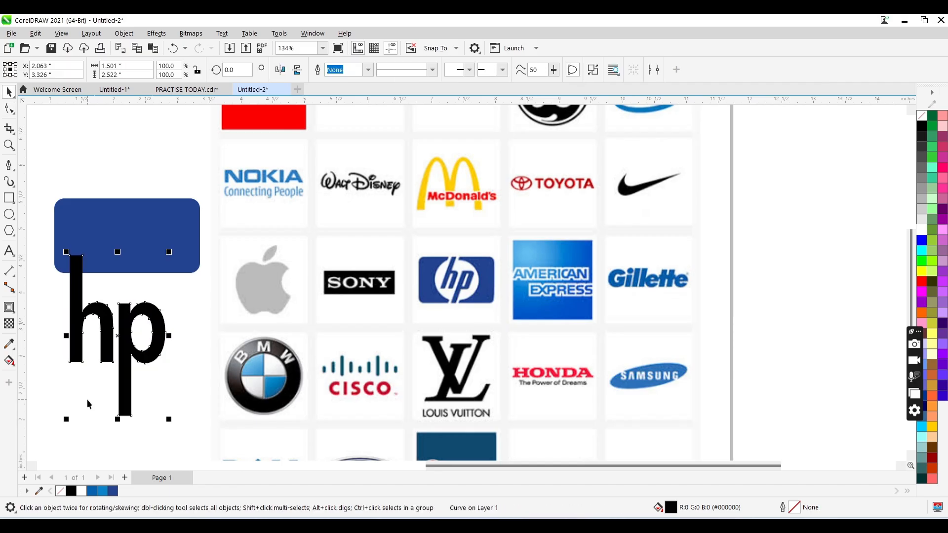
- Move the hp lettering up onto the blue rounded rectangle
left_click_drag(128, 330, 143, 253)
left_click(148, 231)
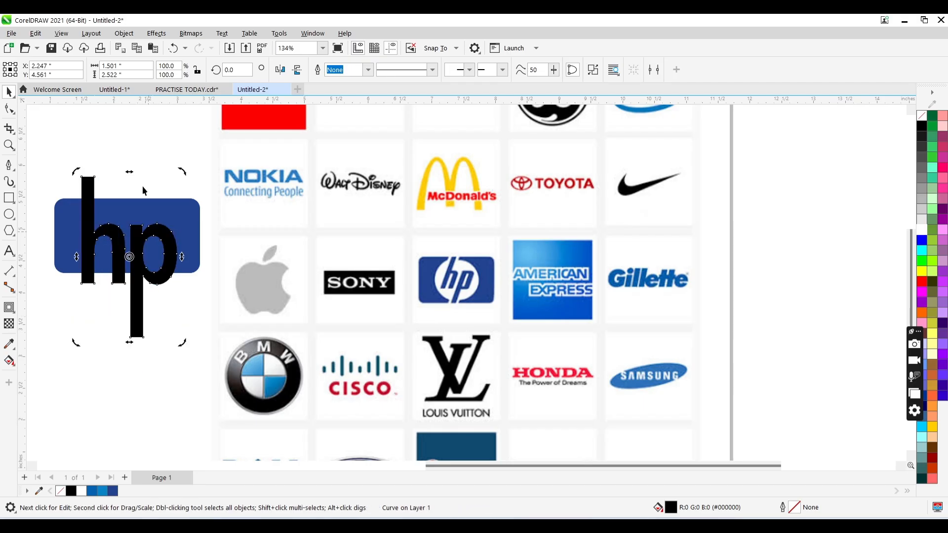
key("space")
key("space")
key("space")
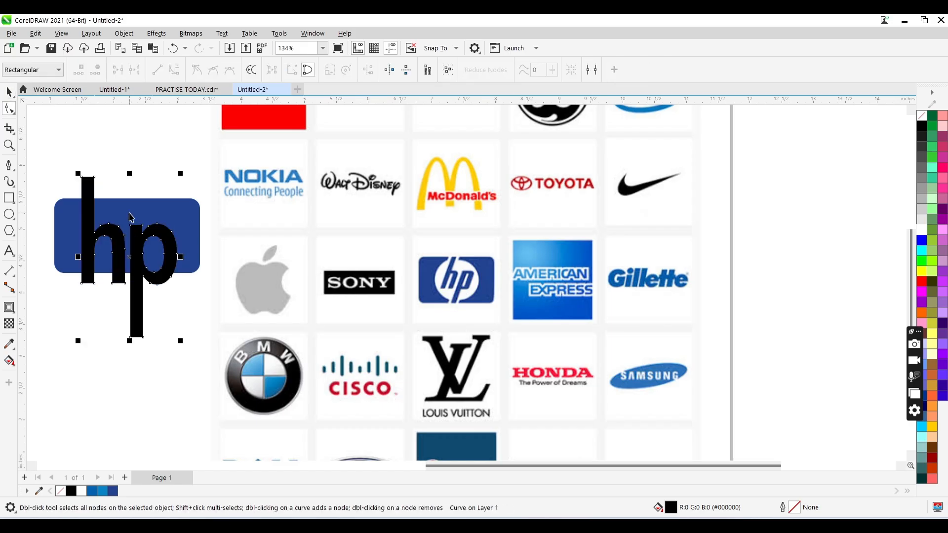
key("space")
key("space")
key("space")
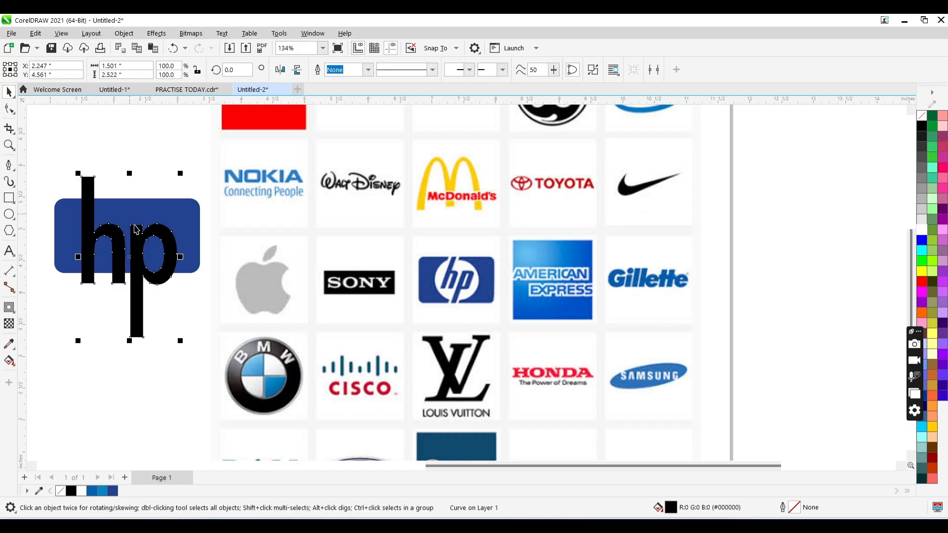
- Slant the hp lettering to the right and scale it down to about 0.79 by 1.21 inches
left_click(136, 231)
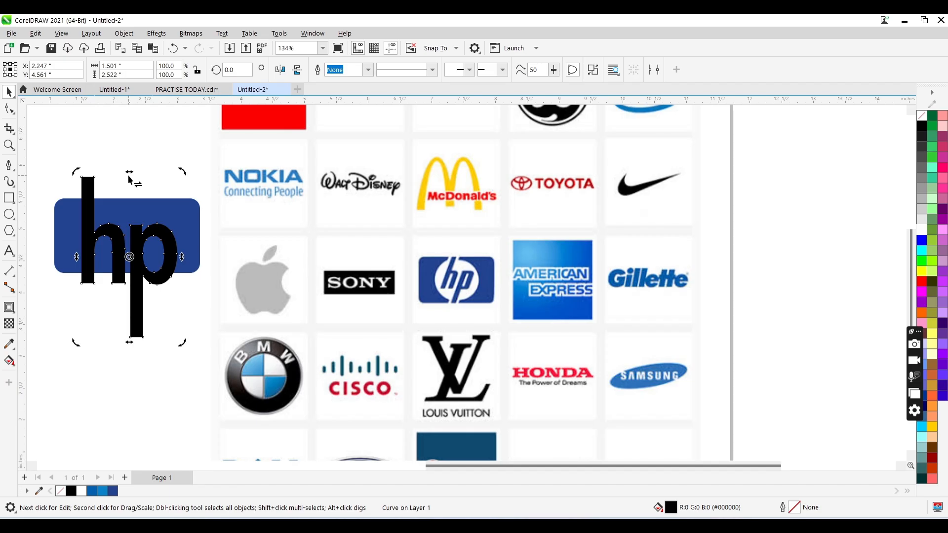
left_click_drag(130, 177, 168, 195)
key("space")
key("space")
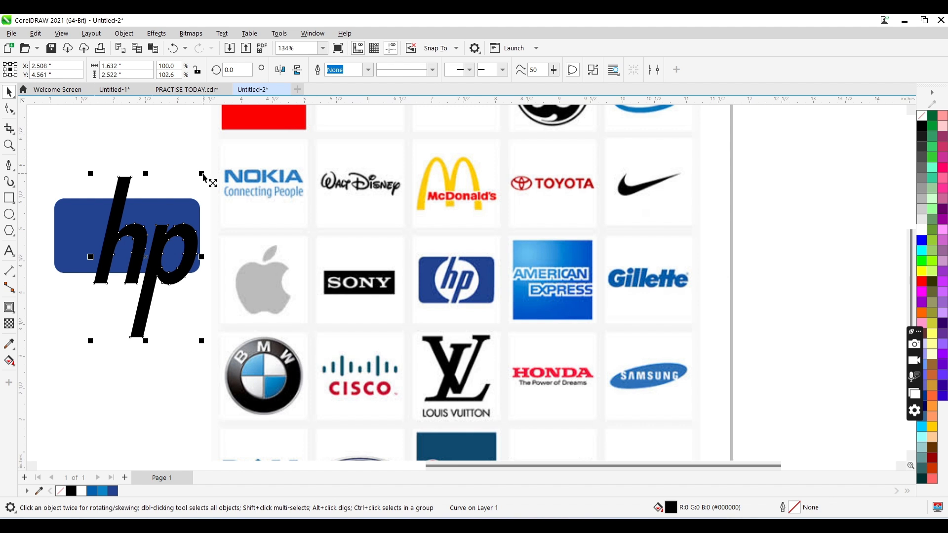
left_click_drag(203, 175, 176, 169)
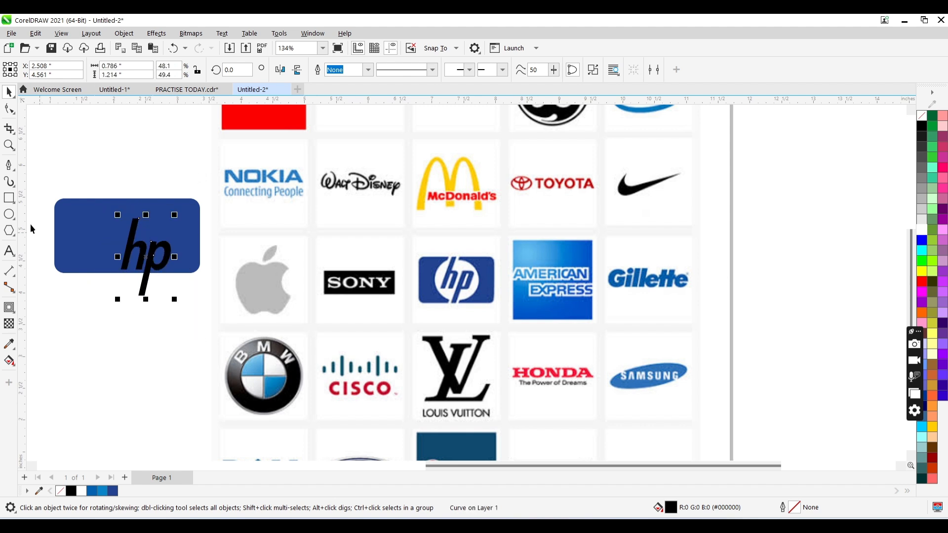
- Draw a circle about 1.06 inches wide over the blue rectangle, filled white and without an outline
left_click(9, 215)
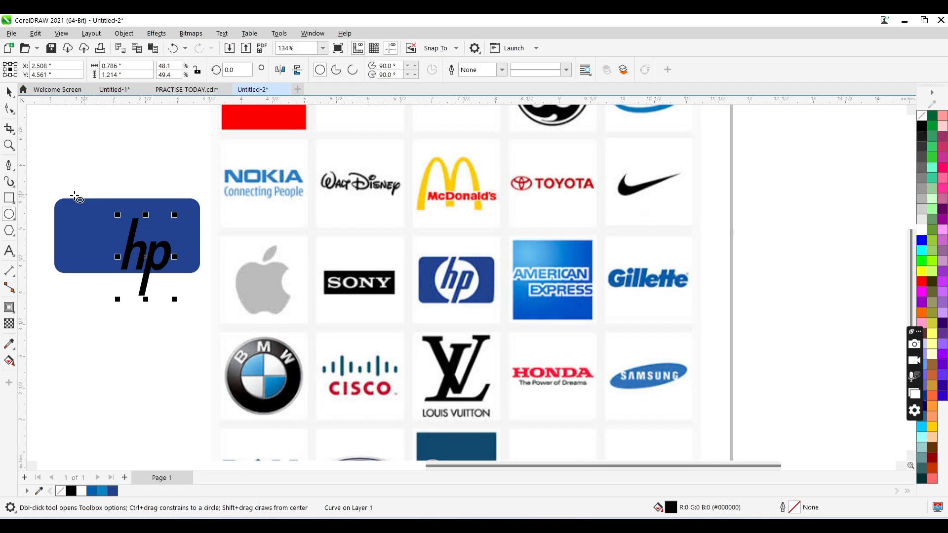
left_click_drag(109, 198, 179, 269)
key("space")
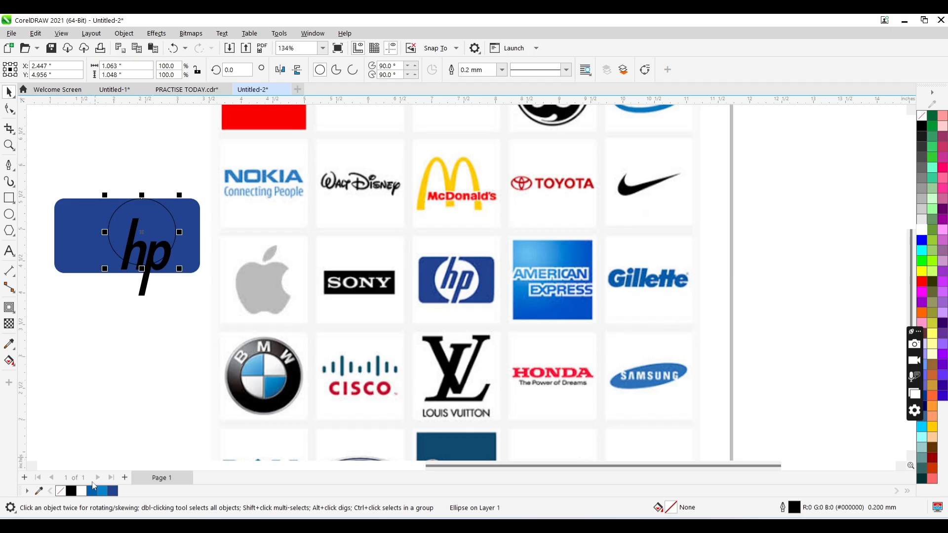
left_click(81, 490)
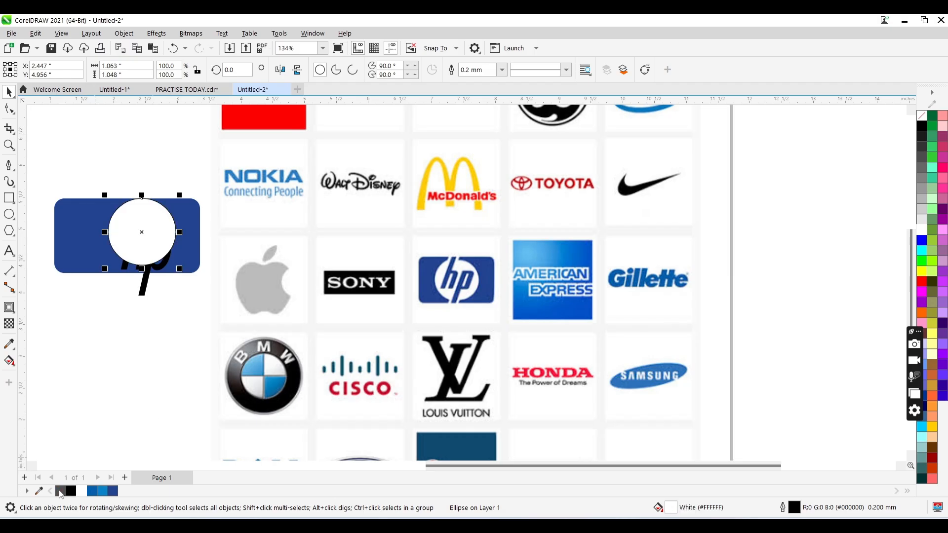
right_click(60, 493)
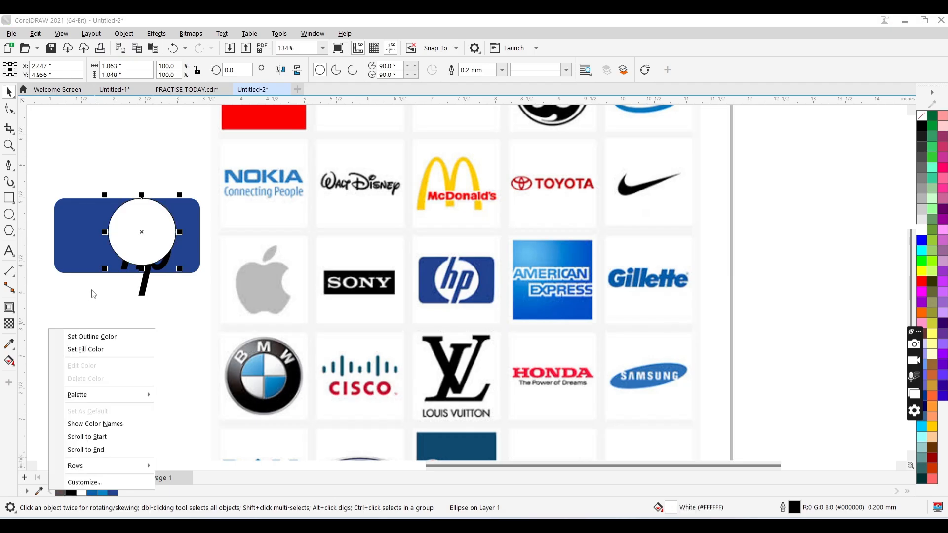
left_click(99, 335)
- Align the white circle to the blue rectangle's centre, both horizontally and vertically
left_click(186, 227, "shift")
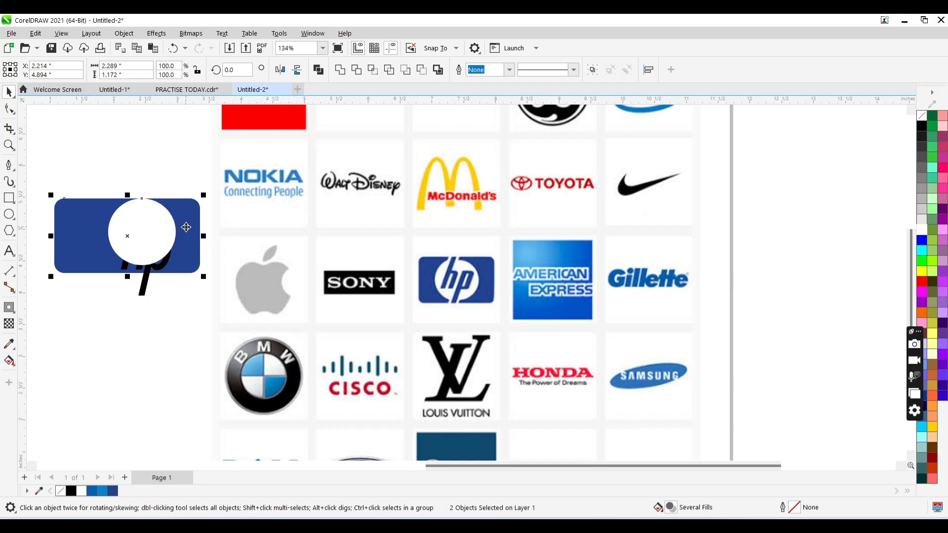
key("e")
key("c")
left_click(154, 303)
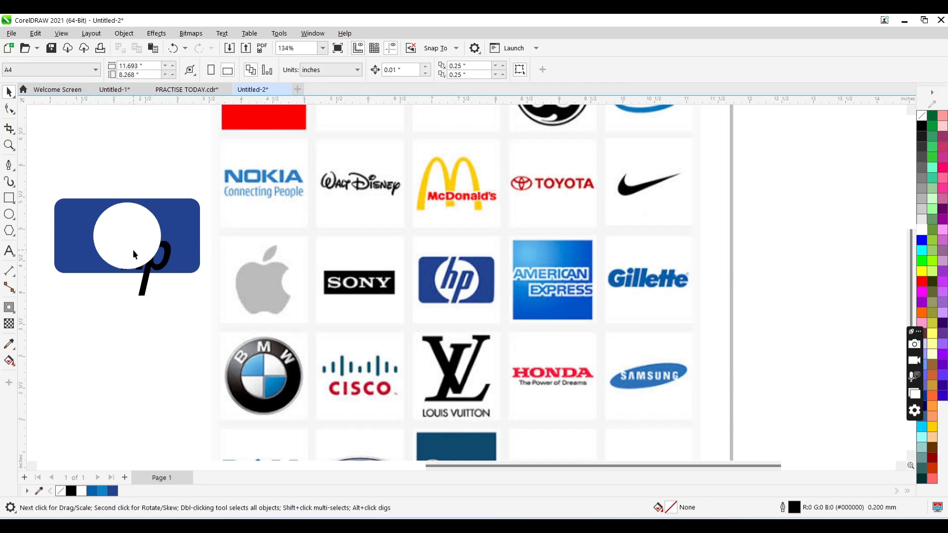
- Bring the hp lettering in front of the white circle and centre it on the circle
left_click(151, 269)
left_click(145, 285)
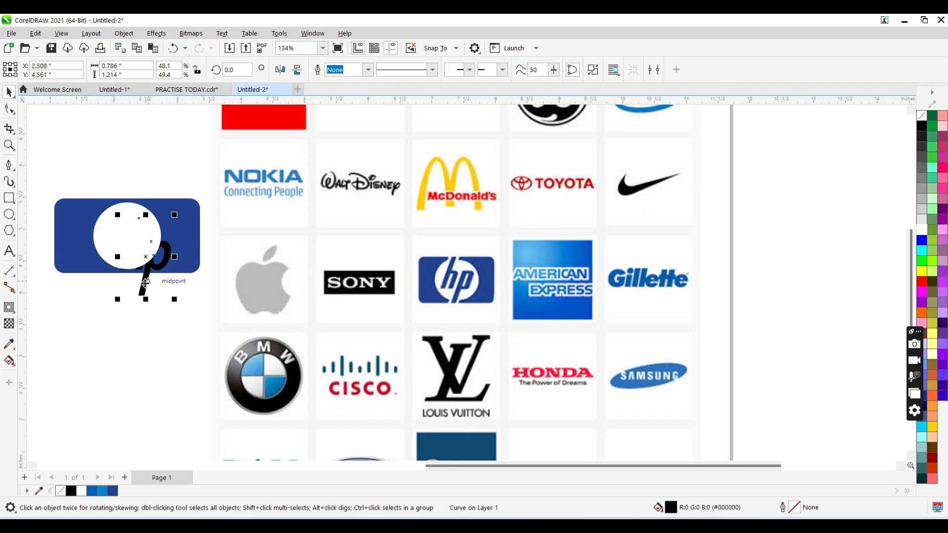
key("shift+Page_Up")
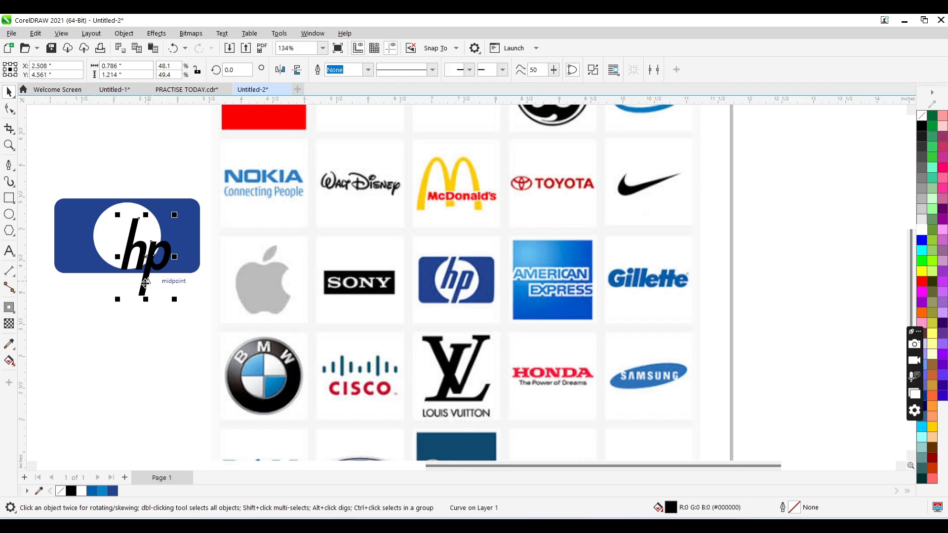
left_click(102, 237, "shift")
key("e")
key("c")
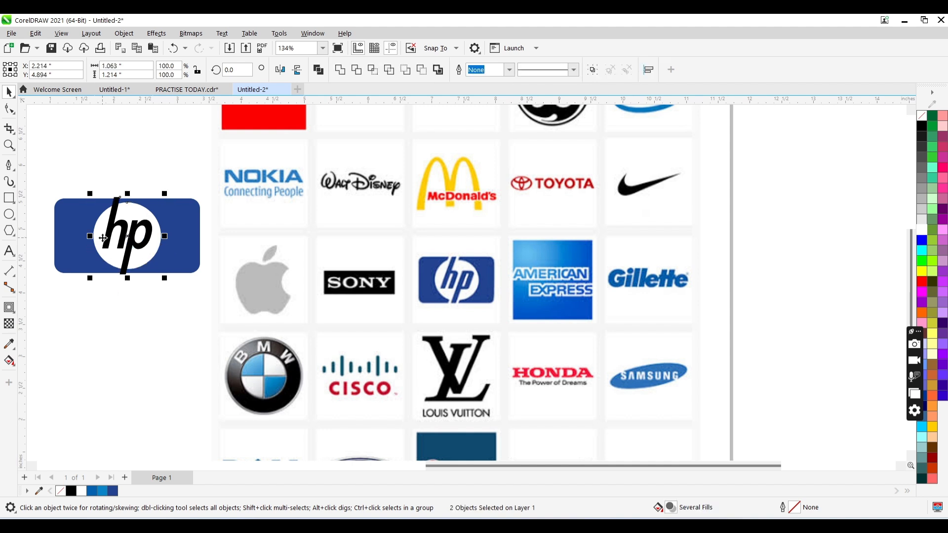
left_click(138, 328)
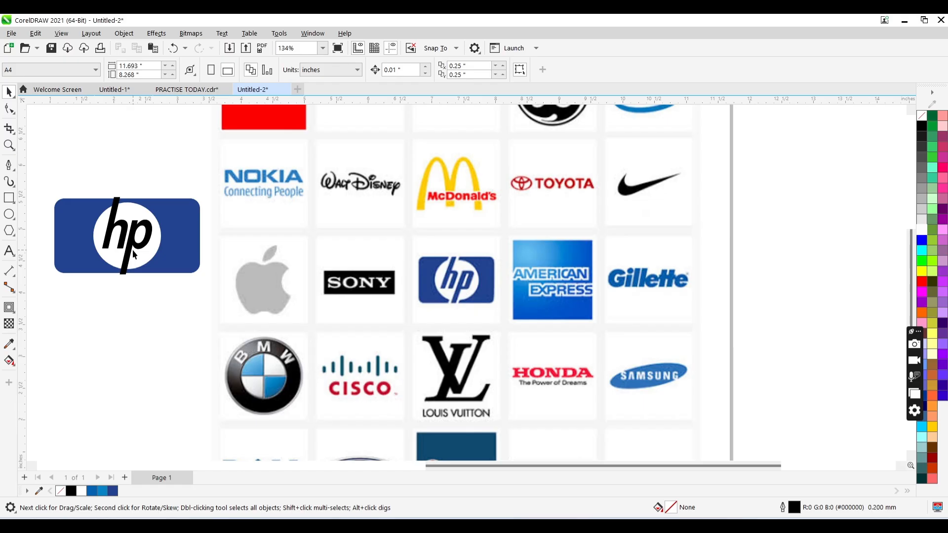
- Apply an outward contour with a single step to the hp lettering
left_click(129, 252)
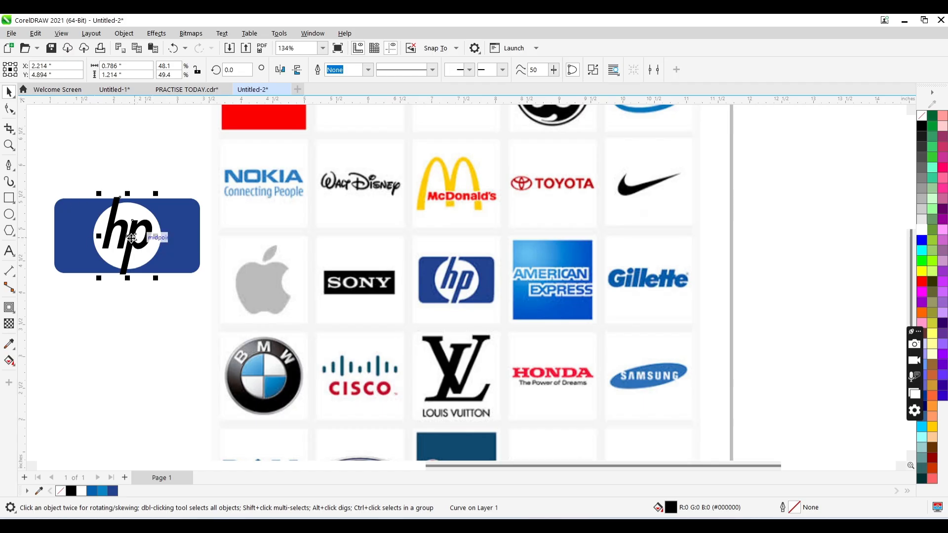
left_click(14, 314)
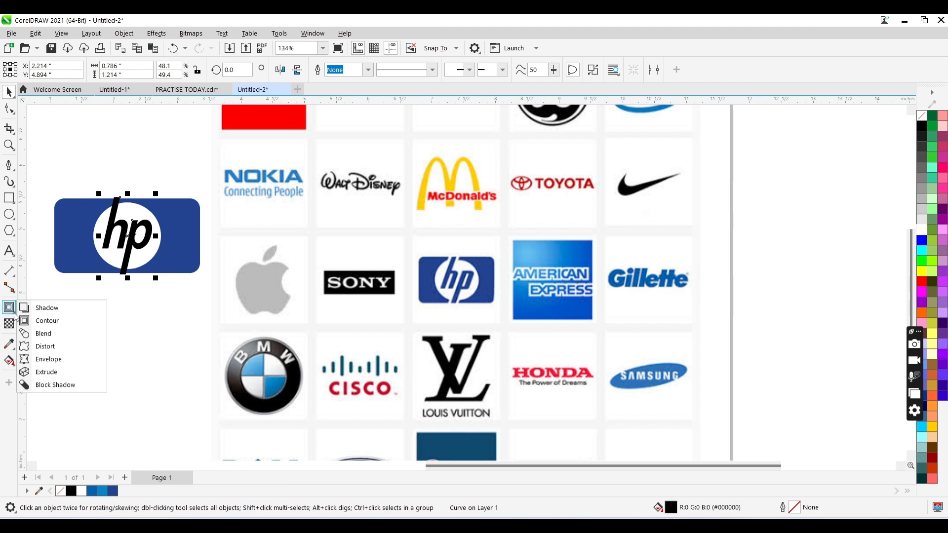
left_click(43, 321)
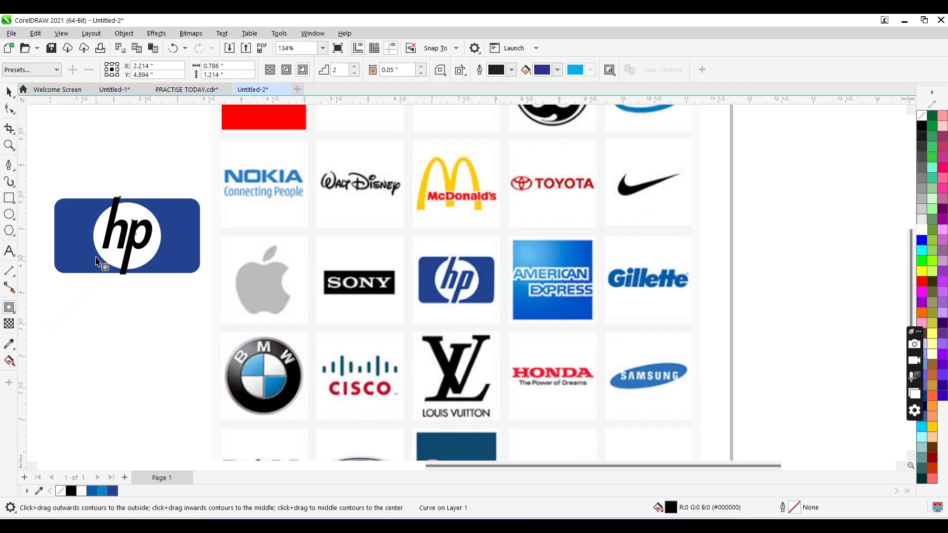
left_click(10, 69)
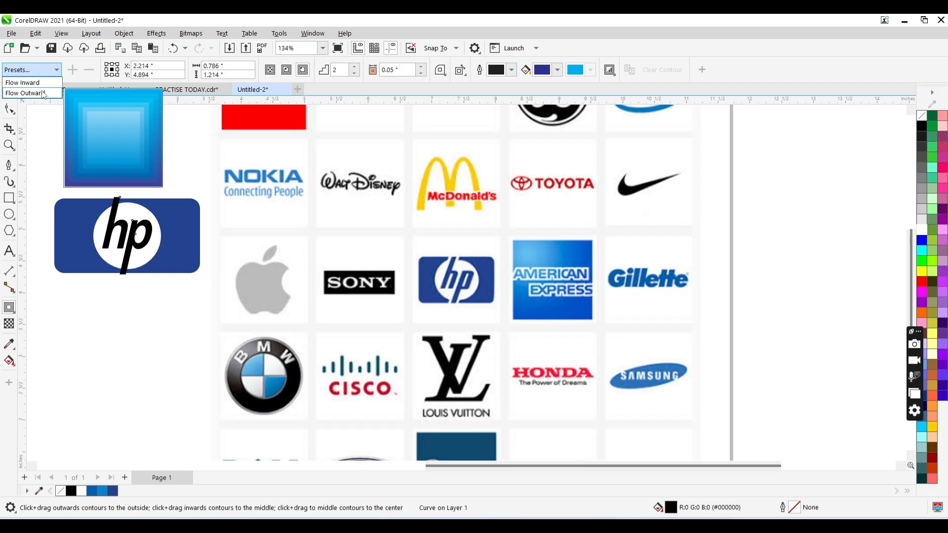
left_click(30, 92)
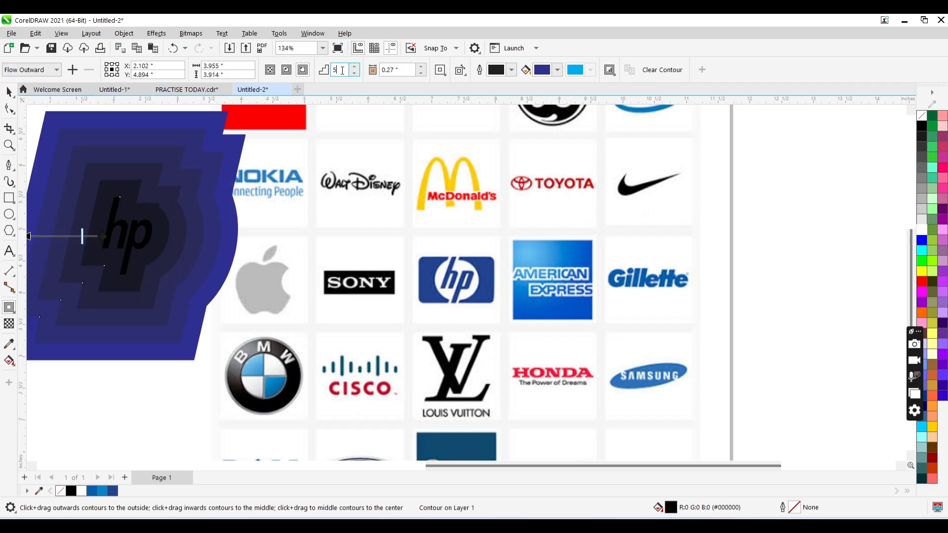
left_click_drag(342, 71, 326, 75)
type("1")
key("Return")
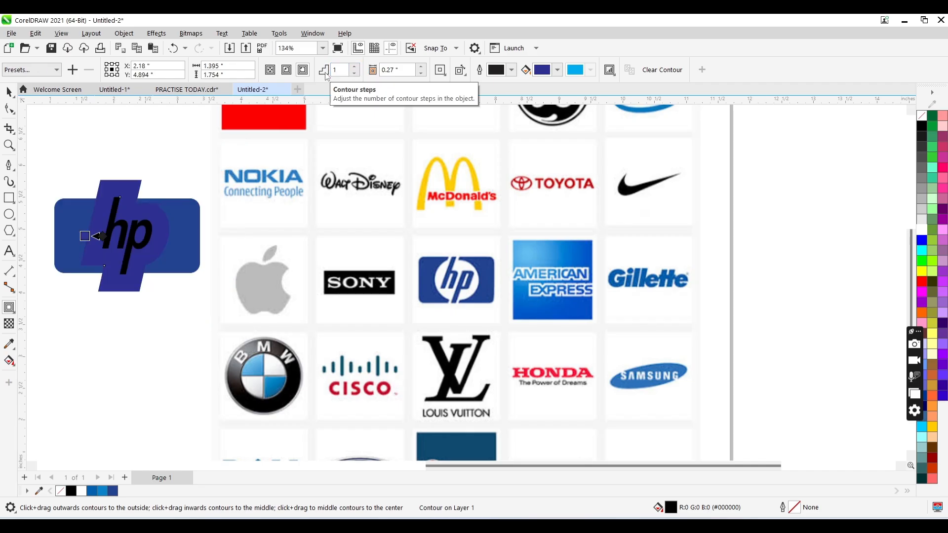
- Reduce the contour offset around the hp lettering to 0.07 inches
left_click(421, 73)
left_click(421, 73)
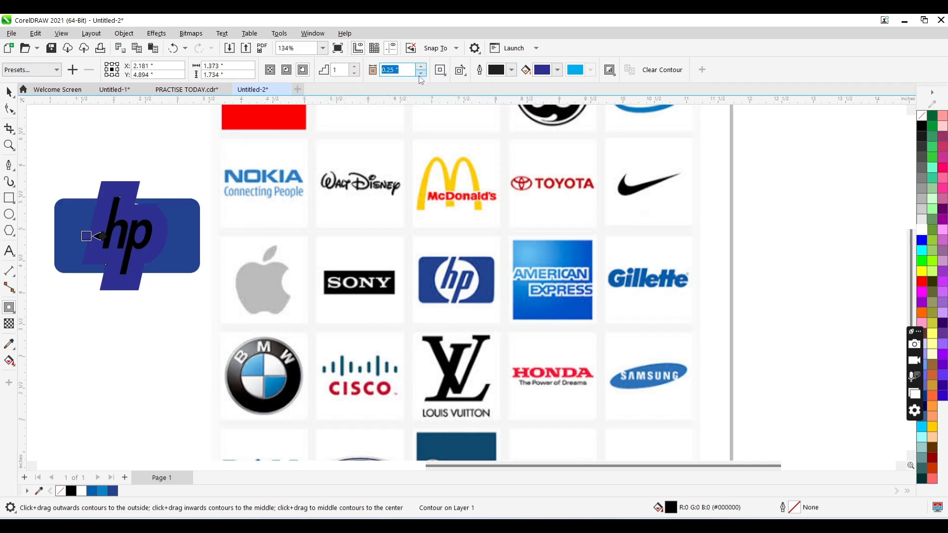
left_click(419, 76)
left_click(420, 75)
left_click(419, 76)
left_click(420, 75)
left_click(420, 75)
left_click(419, 75)
left_click(419, 75)
left_click(419, 76)
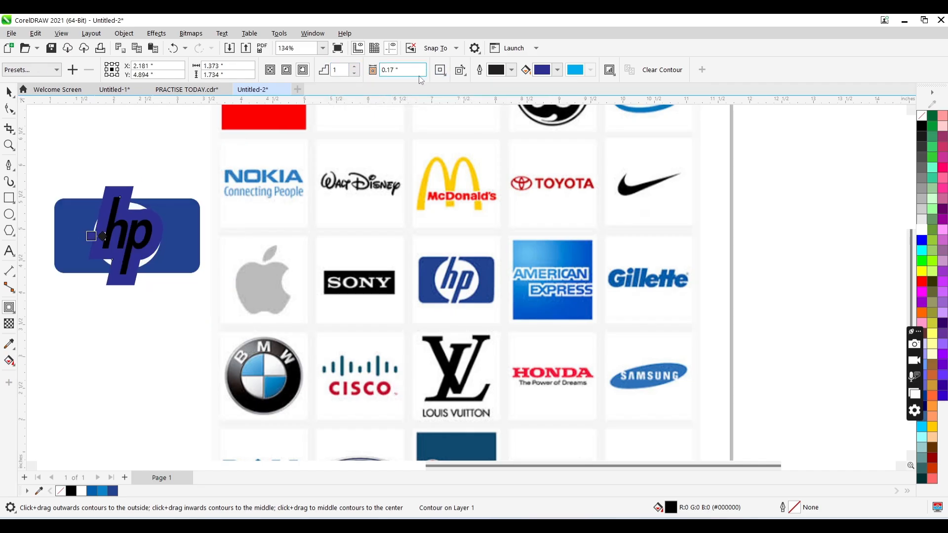
left_click(420, 75)
left_click(419, 76)
left_click(420, 76)
left_click(419, 75)
left_click(419, 75)
left_click(419, 75)
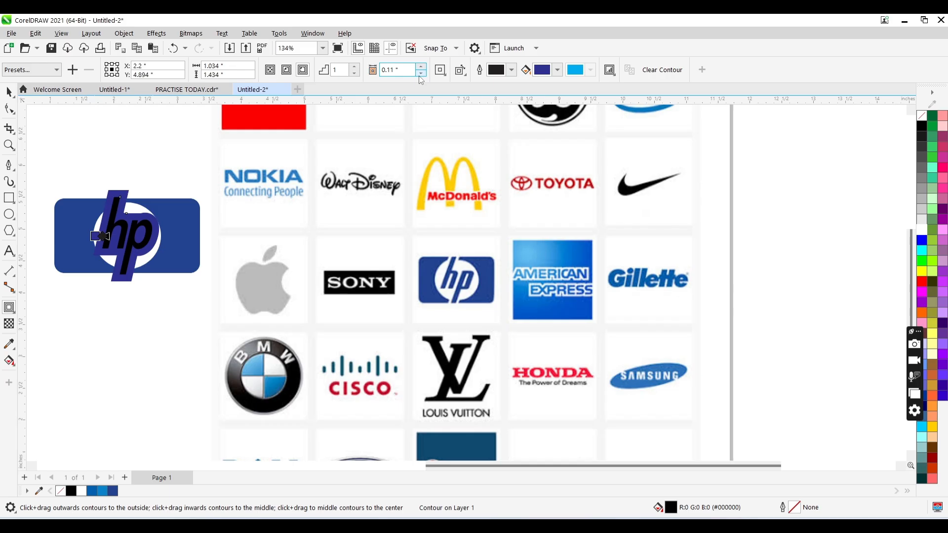
left_click(420, 76)
left_click(419, 76)
left_click(420, 76)
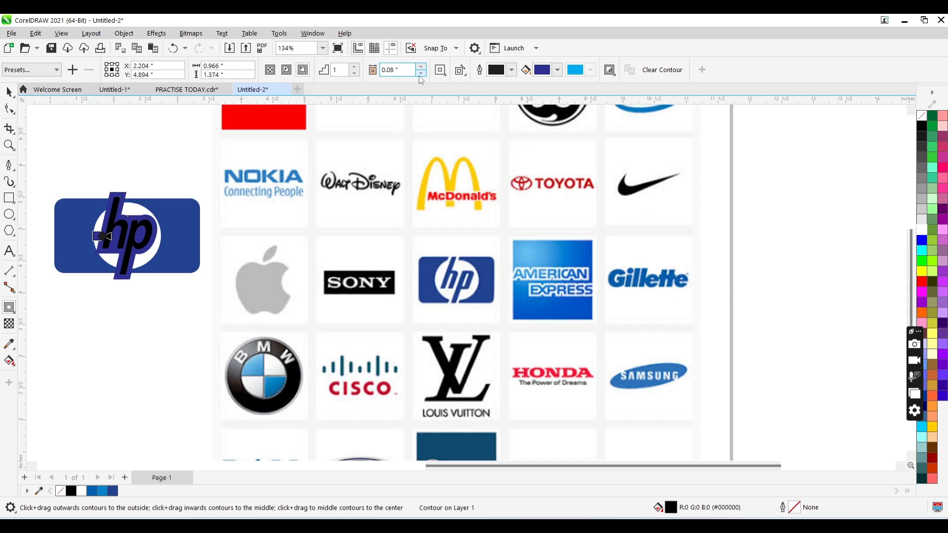
left_click(419, 76)
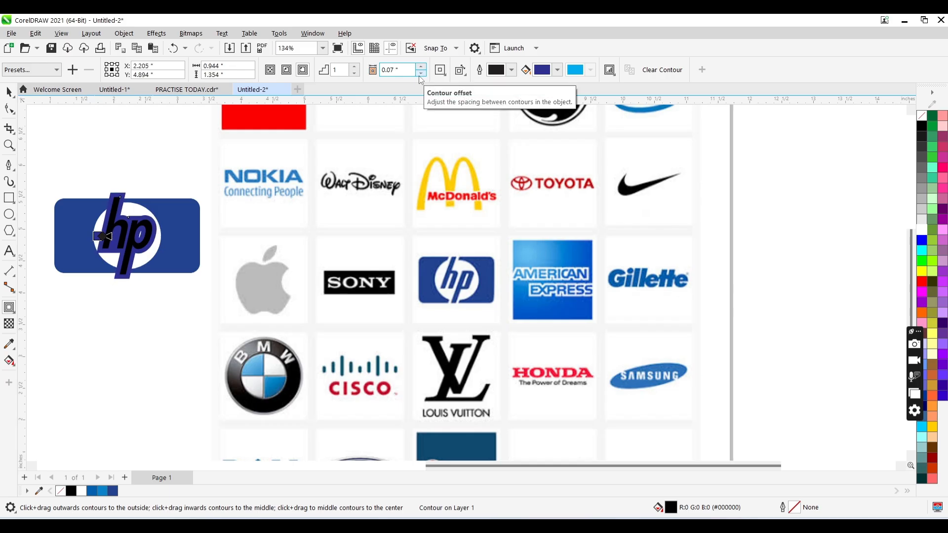
- Break the contour apart from the hp lettering and fill the lettering white
key("space")
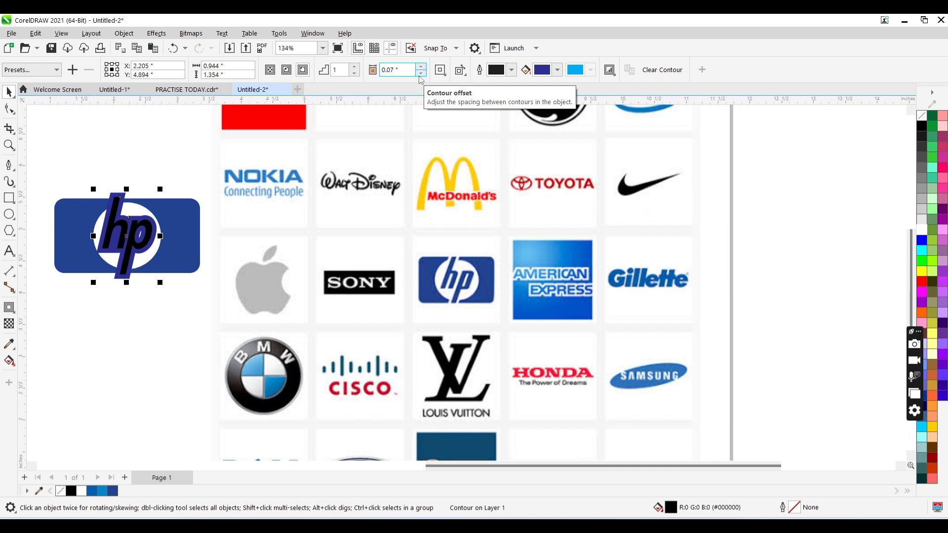
key("ctrl+k")
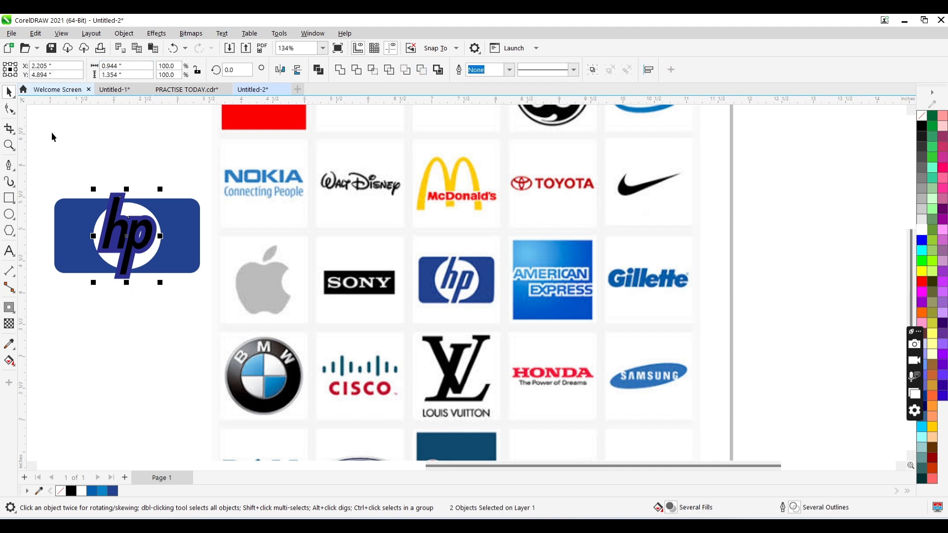
left_click(128, 173)
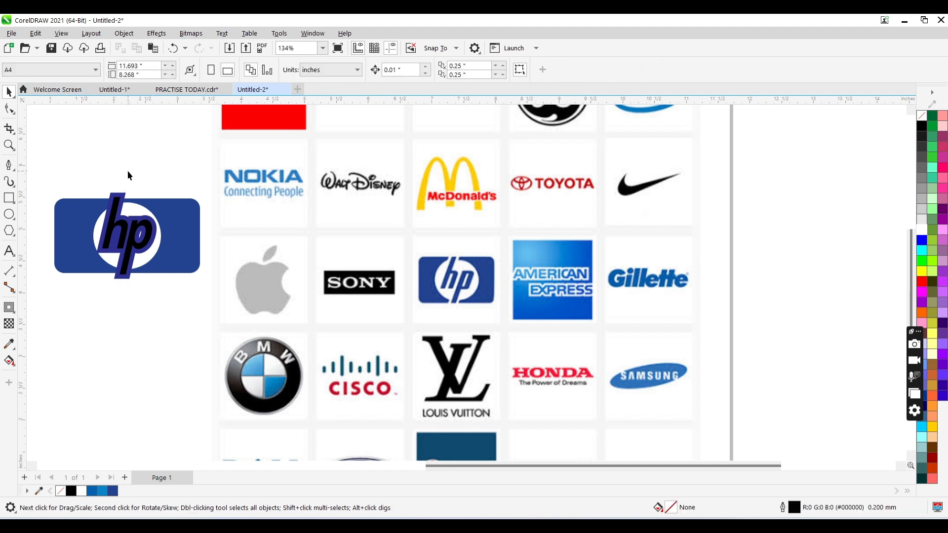
left_click(136, 238)
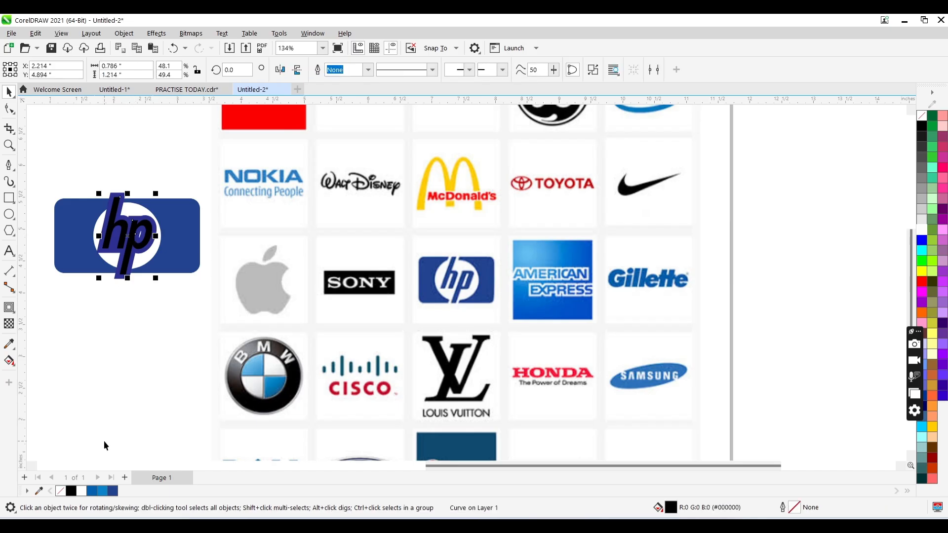
left_click(81, 490)
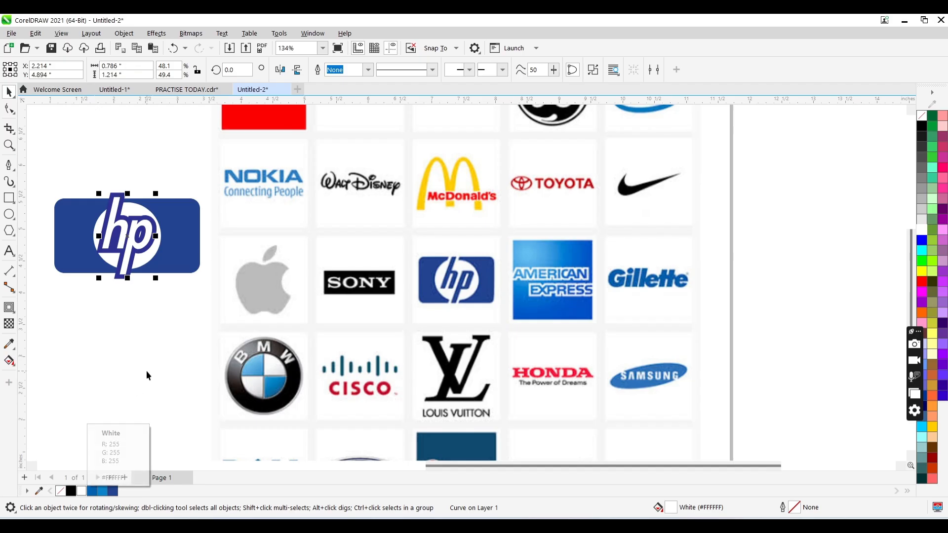
left_click(161, 347)
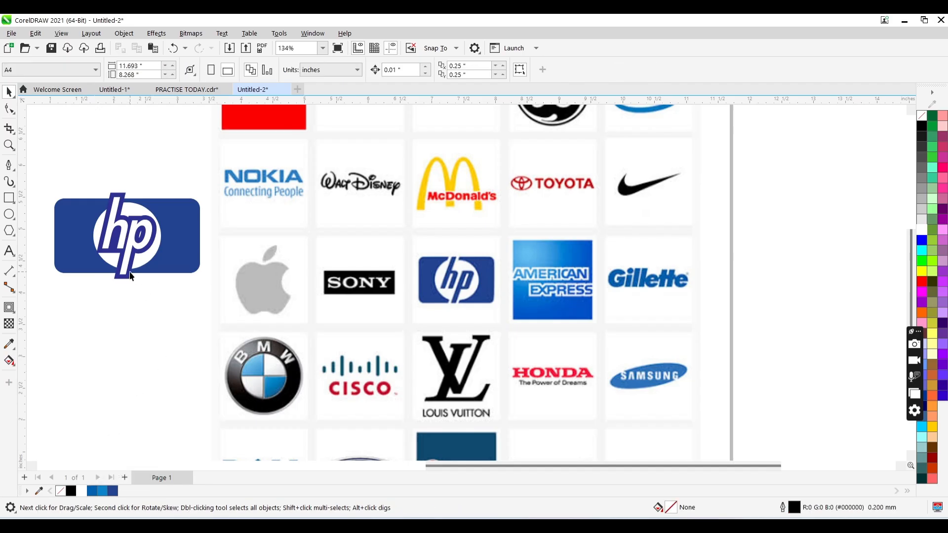
- Try to combine the blue contour shape with the white circle
left_click(131, 273)
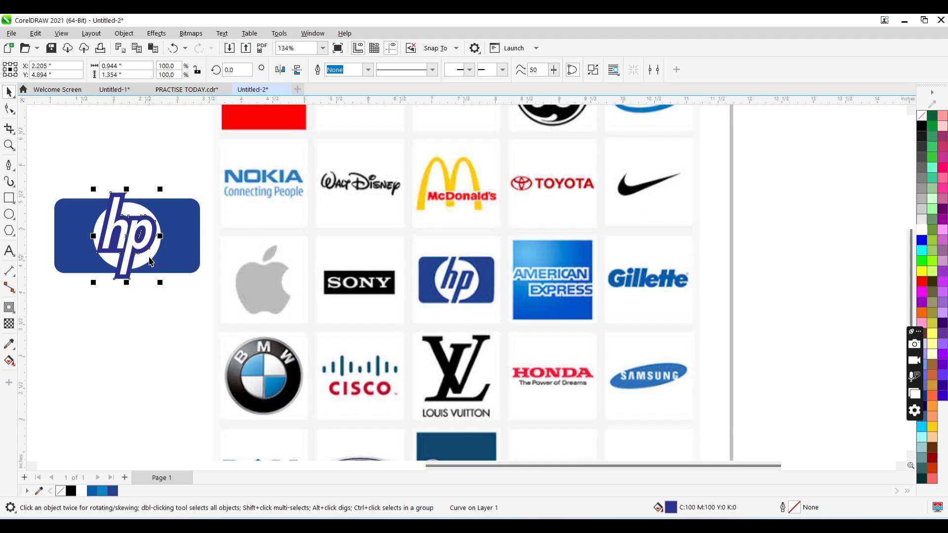
left_click(150, 261, "shift")
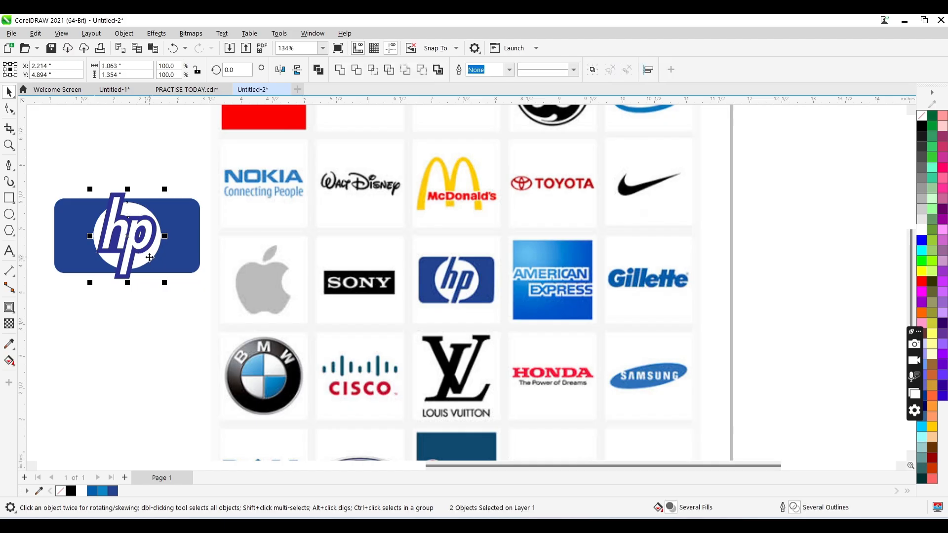
left_click(320, 70)
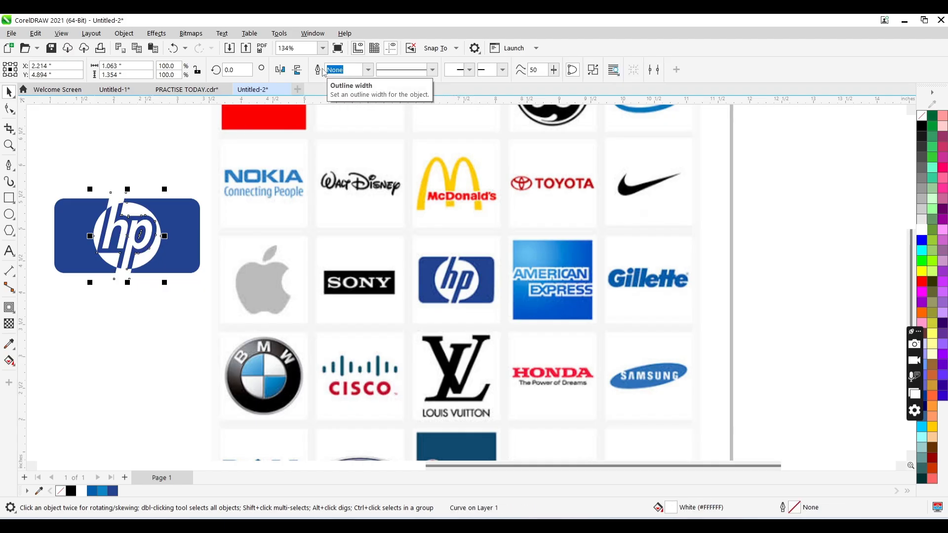
key("ctrl+z")
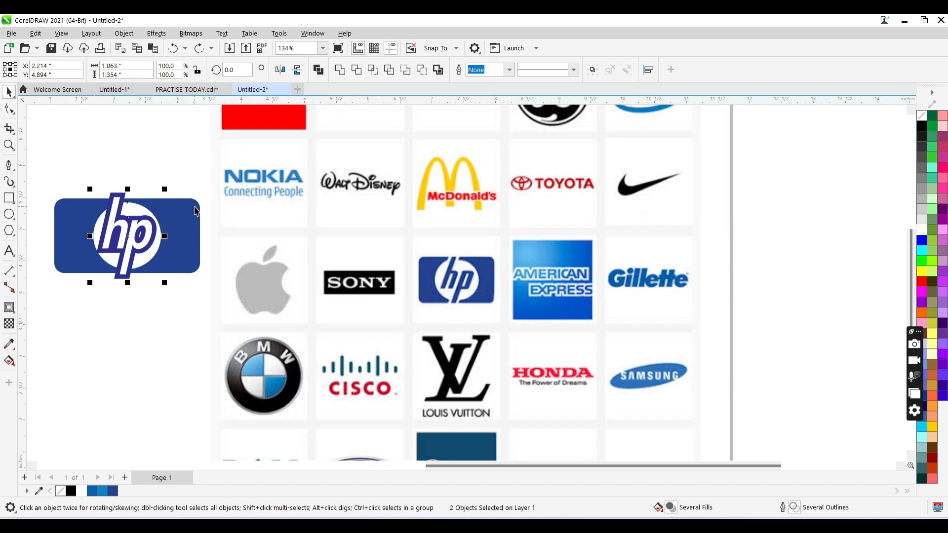
left_click(194, 285)
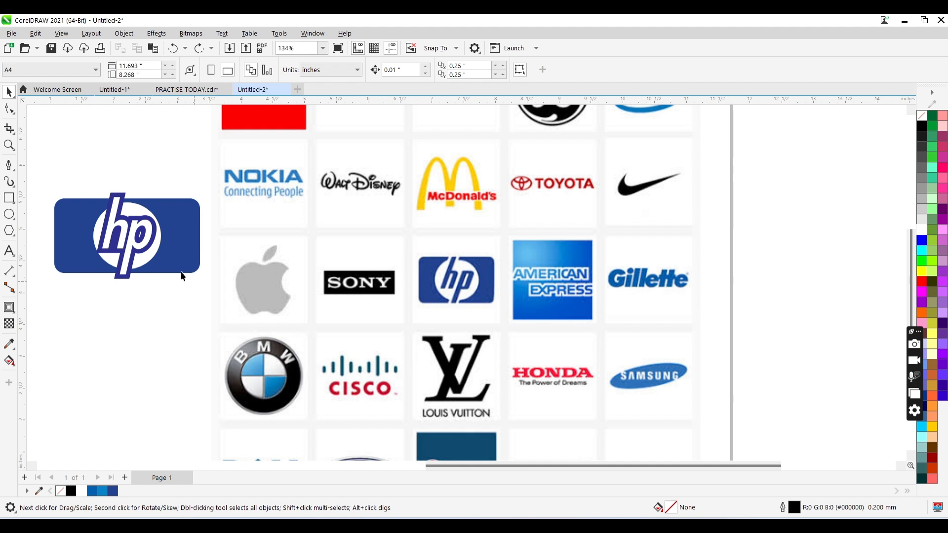
- Try to combine and weld the contour shape, the white circle and the blue rectangle
left_click(119, 282)
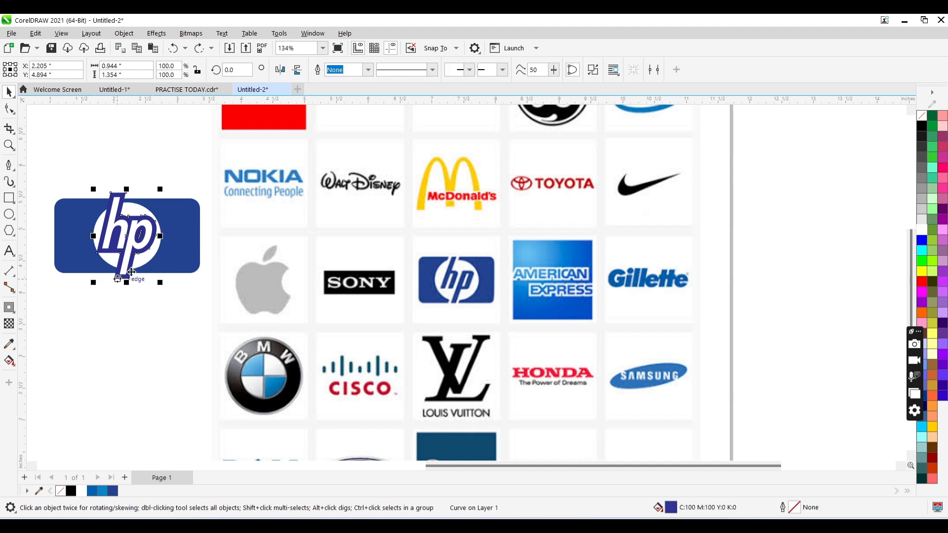
left_click(150, 259, "shift")
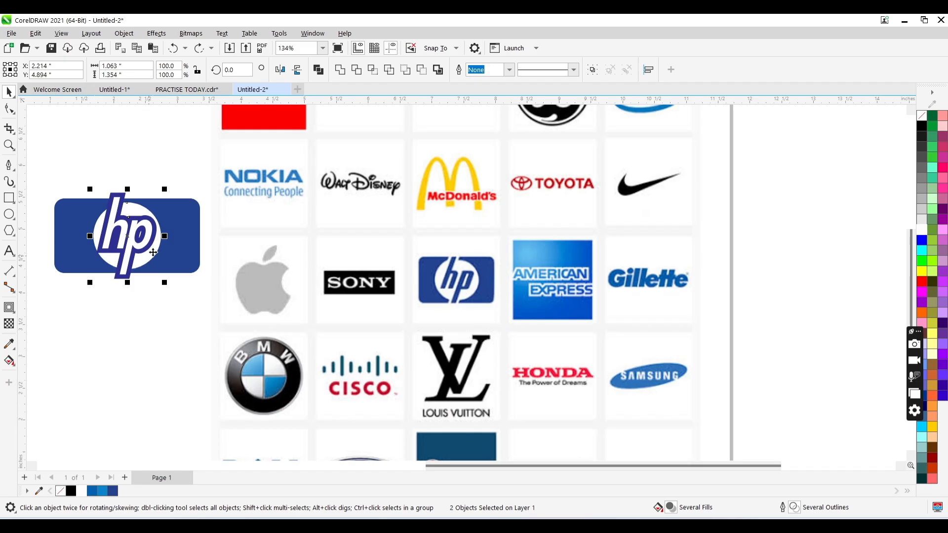
left_click(186, 229, "shift")
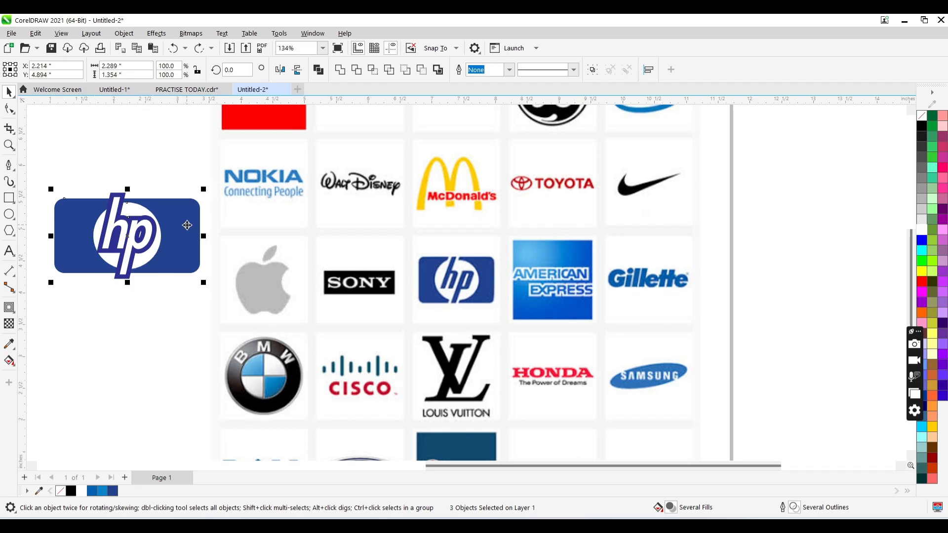
left_click(319, 69)
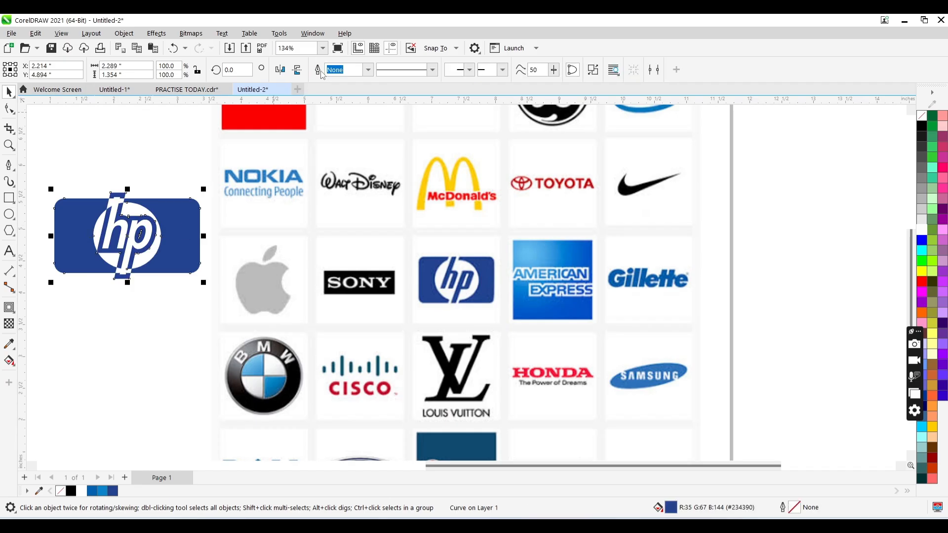
key("ctrl+z")
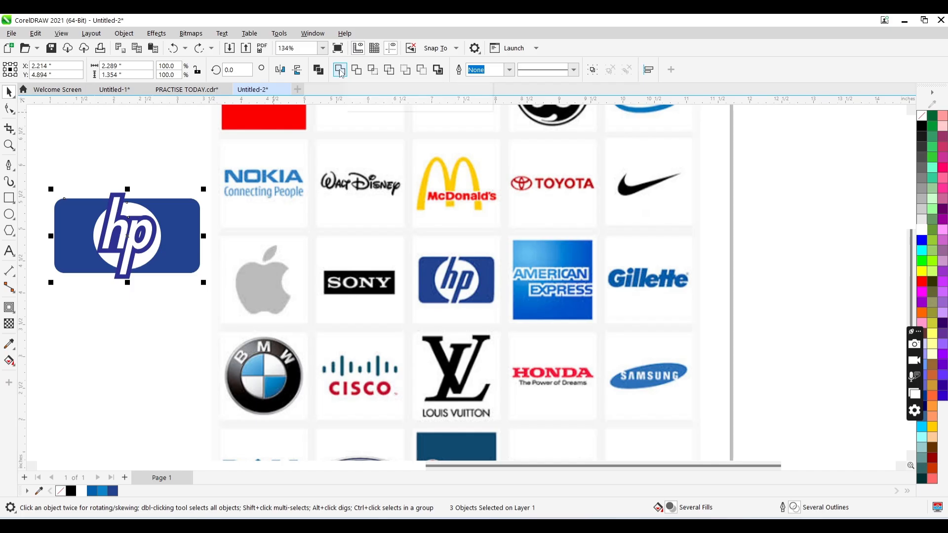
left_click(340, 71)
key("ctrl+z")
- Trim the blue rectangle with the contour shape and the white circle, and delete the contour shape
left_click(357, 70)
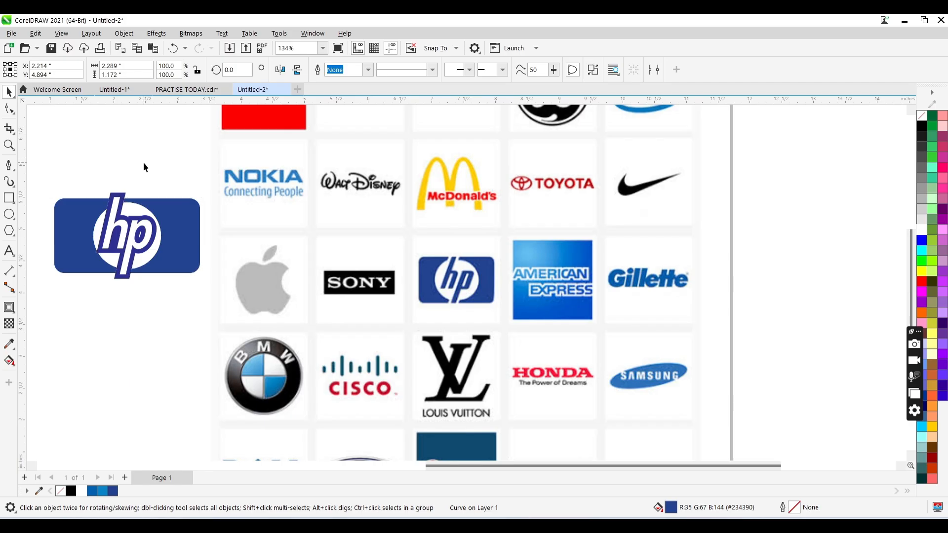
left_click(123, 197)
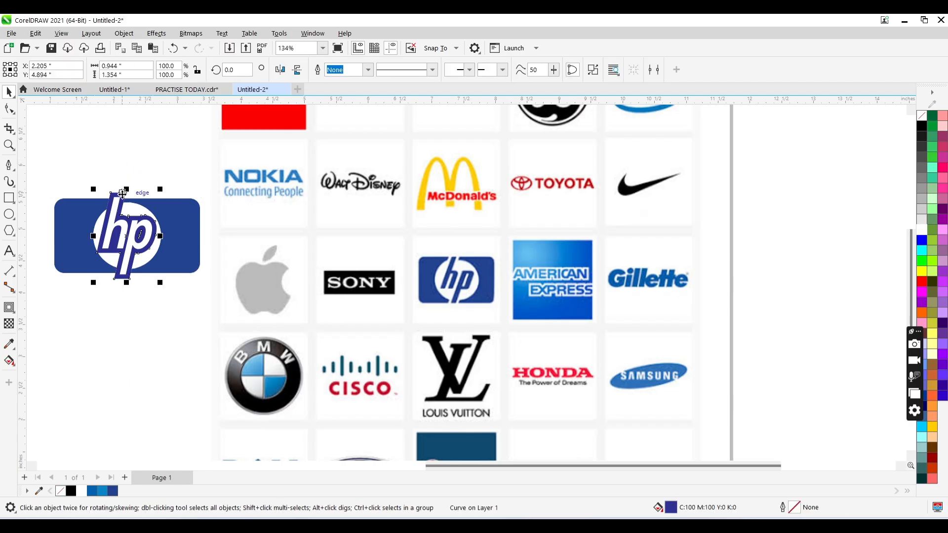
key("Delete")
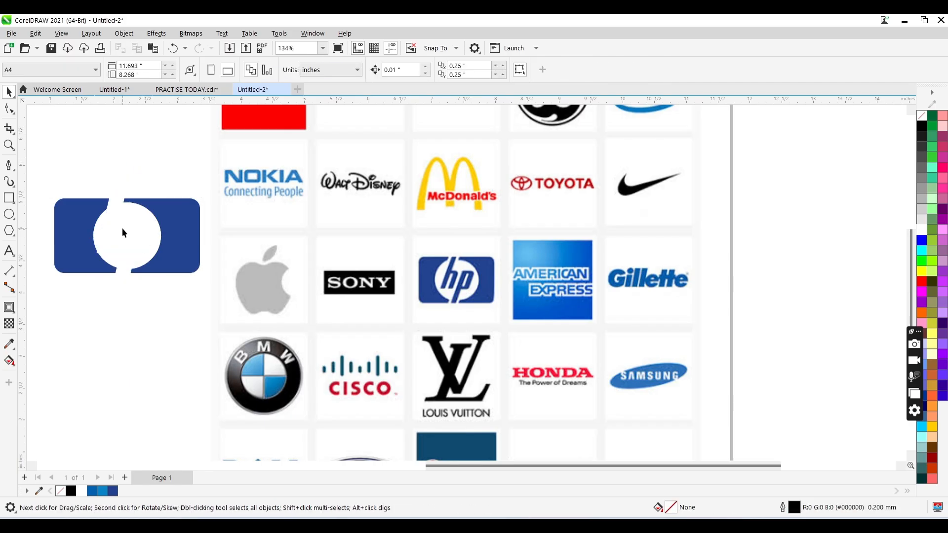
- Fill the hp lettering with the rectangle's blue, #234390
left_click(123, 228)
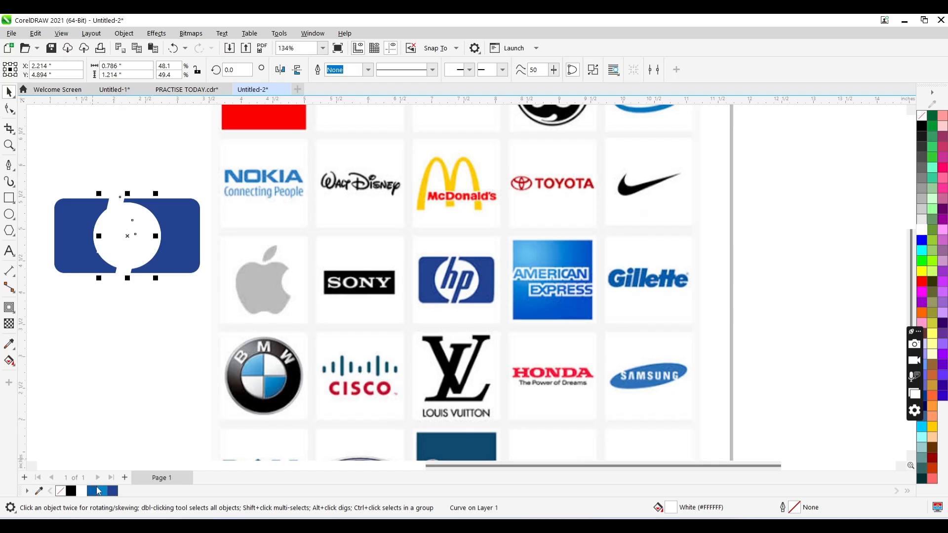
left_click(113, 490)
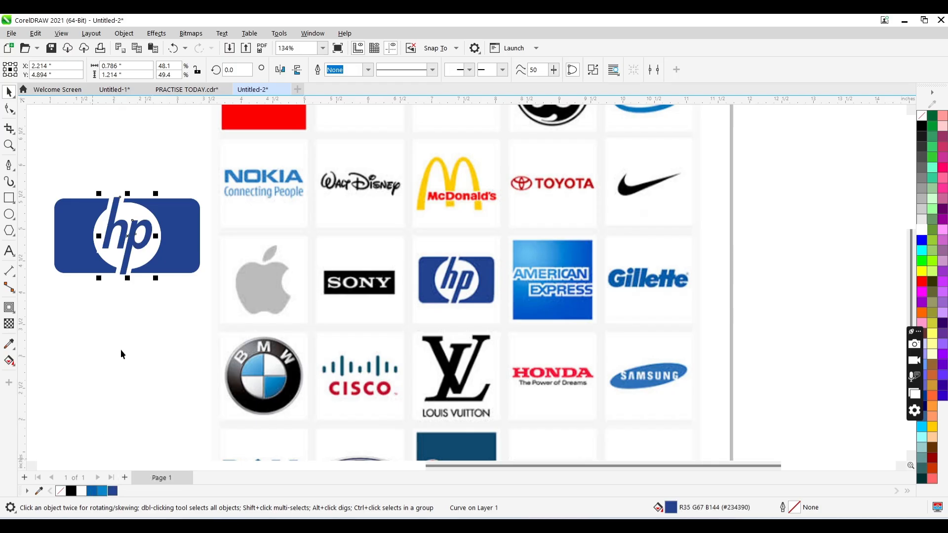
- Undo the lettering's blue fill, the contour shape's deletion and the trim of the blue rectangle
key("ctrl+z")
key("ctrl+z")
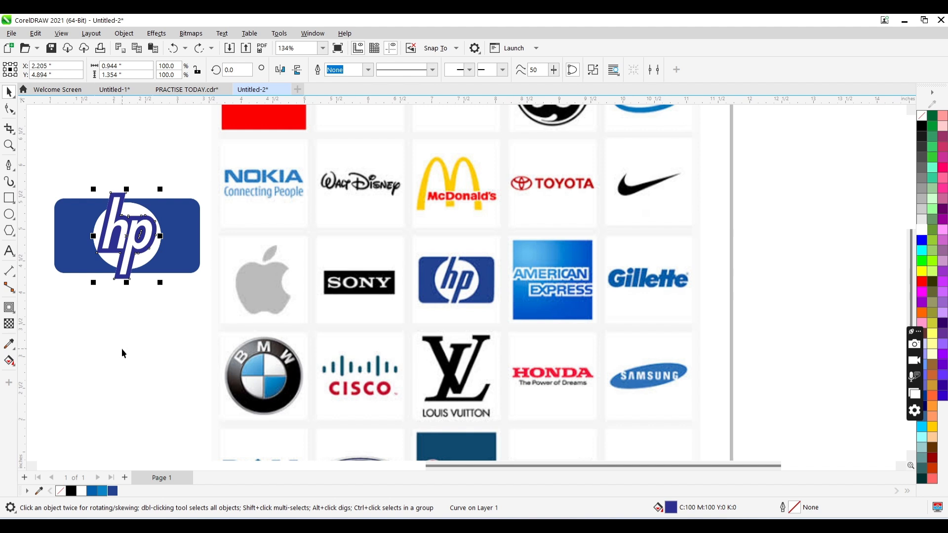
left_click(115, 313)
left_click(131, 248)
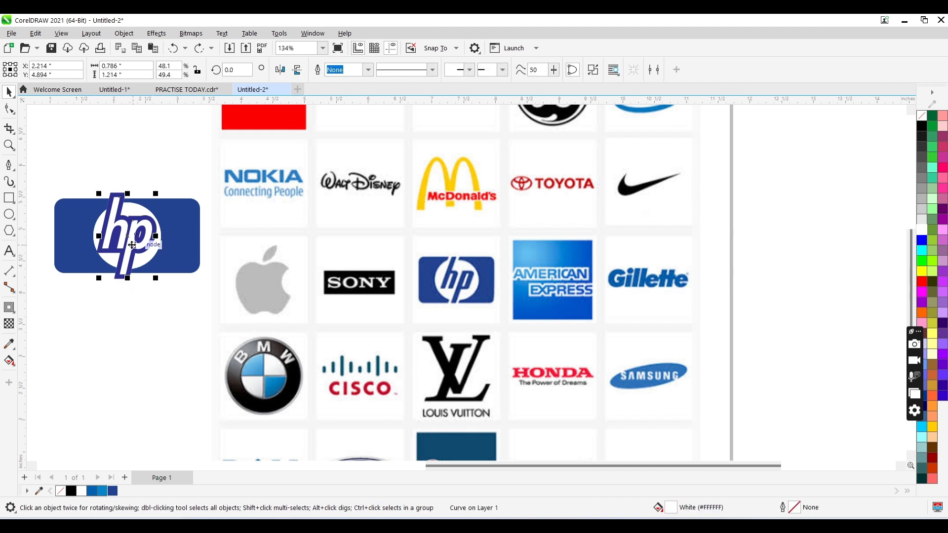
key("ctrl+z")
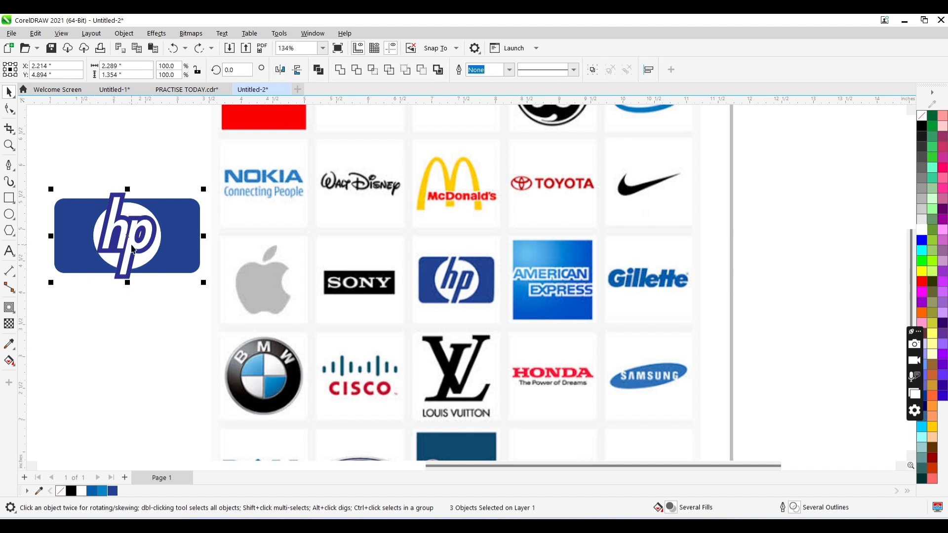
- Undo the hp lettering's white fill
key("ctrl+z")
left_click(148, 172)
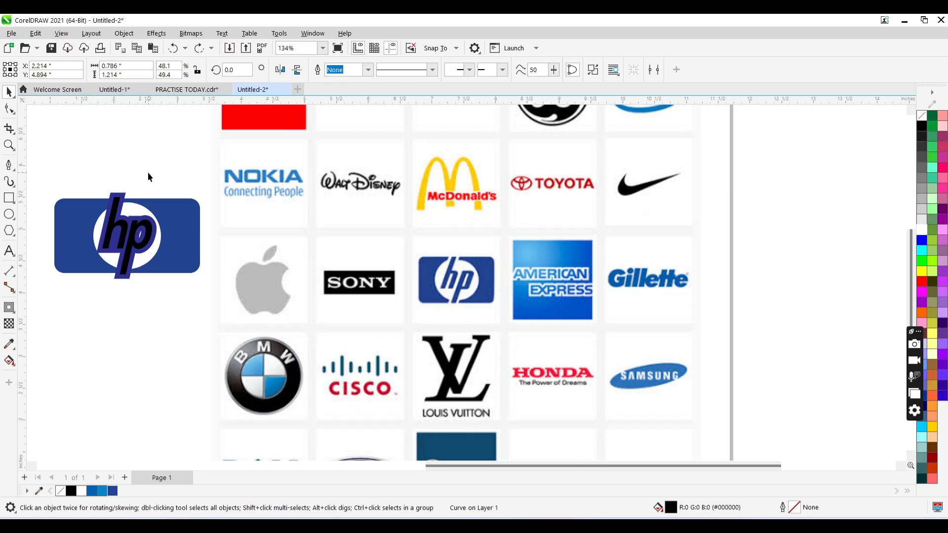
left_click(134, 244)
left_click_drag(131, 244, 131, 273)
key("ctrl+z")
left_click(153, 308)
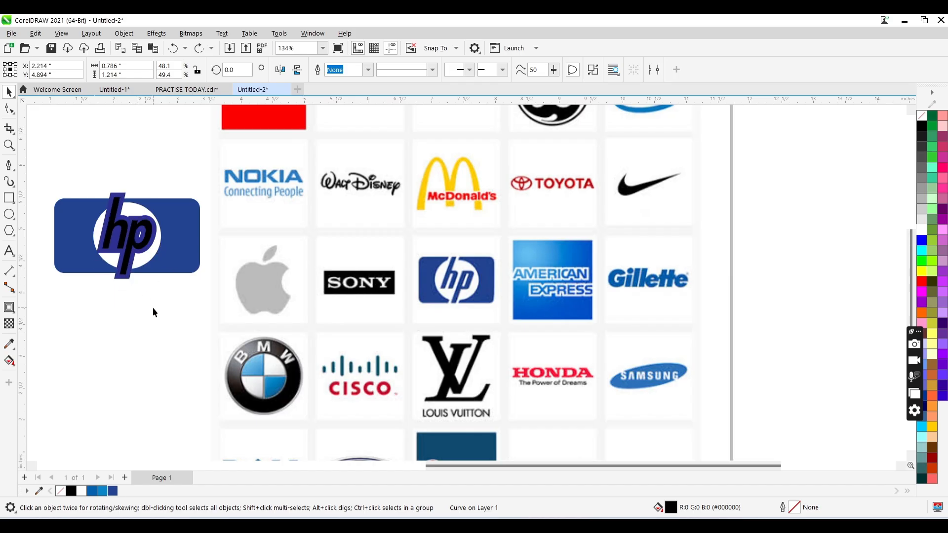
- Trim the blue rectangle with the lettering's contour shape and the white circle
left_click(179, 256)
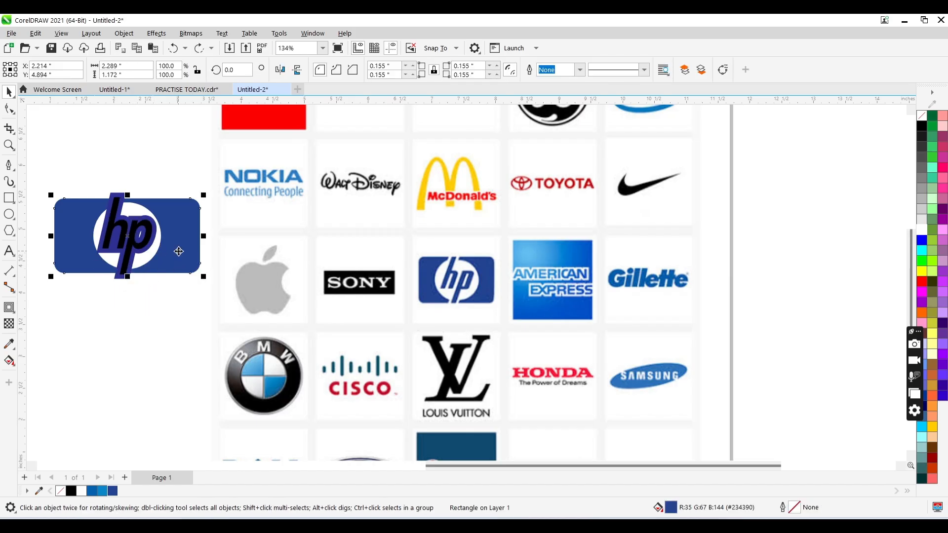
left_click(119, 198)
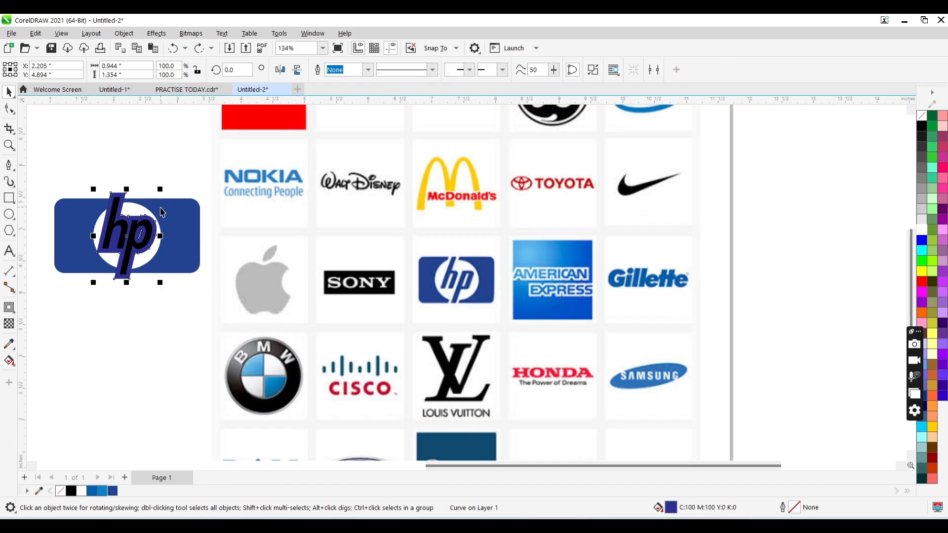
left_click(139, 209, "shift")
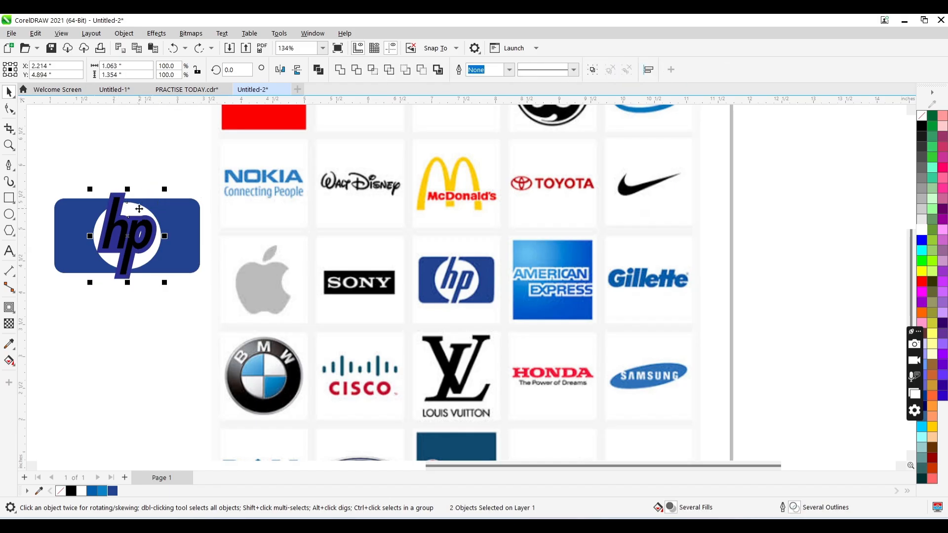
left_click(175, 217, "shift")
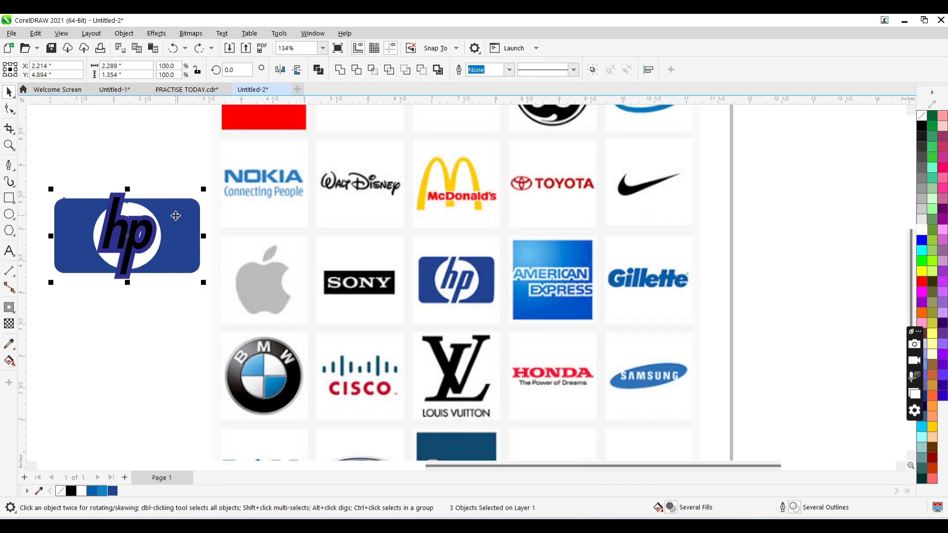
left_click(356, 70)
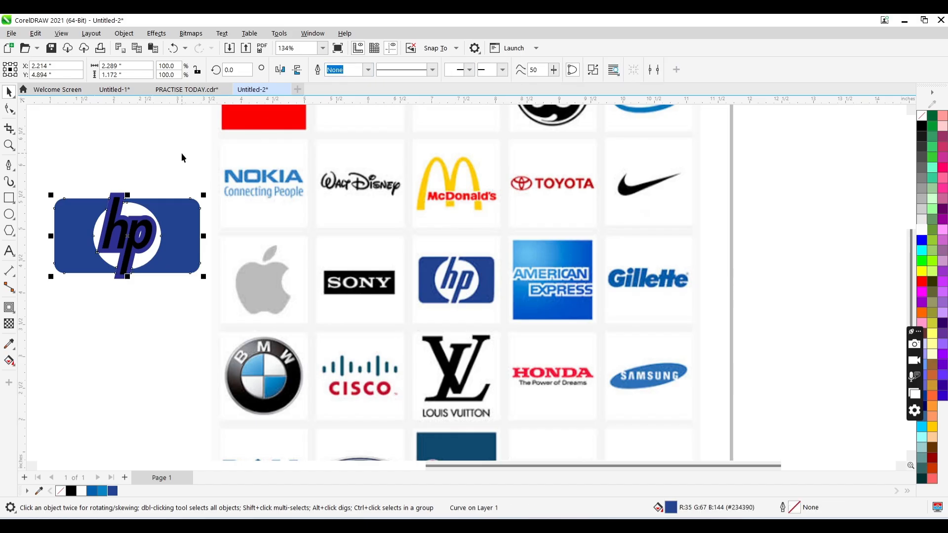
- Move the contour shape off the logo and delete it
left_click(182, 153)
left_click(122, 194)
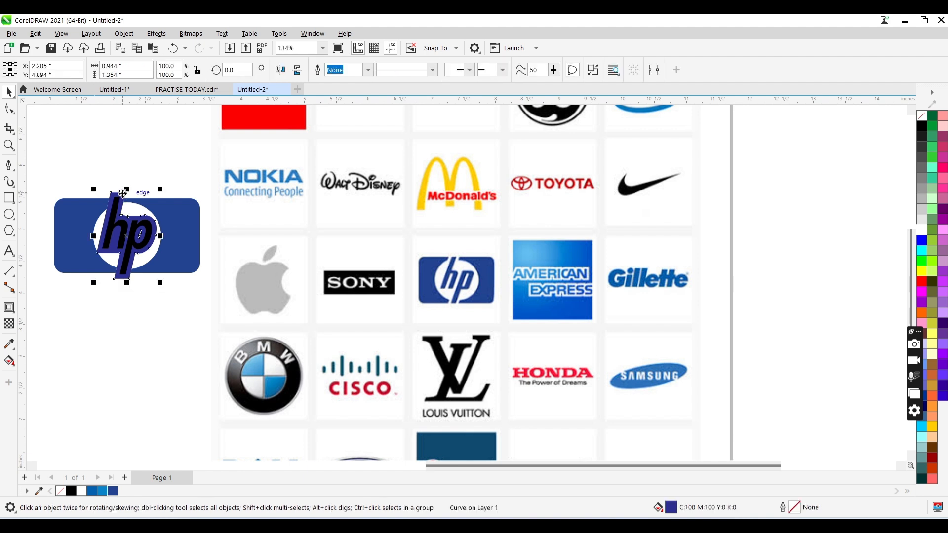
left_click_drag(122, 194, 125, 152)
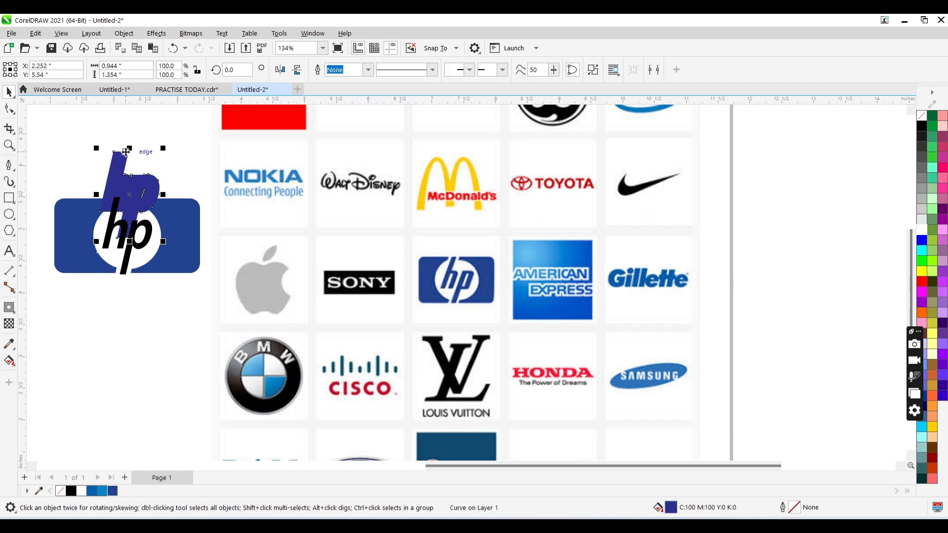
key("Delete")
- Fill the hp lettering with the blue #29429E sampled from the reference HP logo
left_click(133, 246)
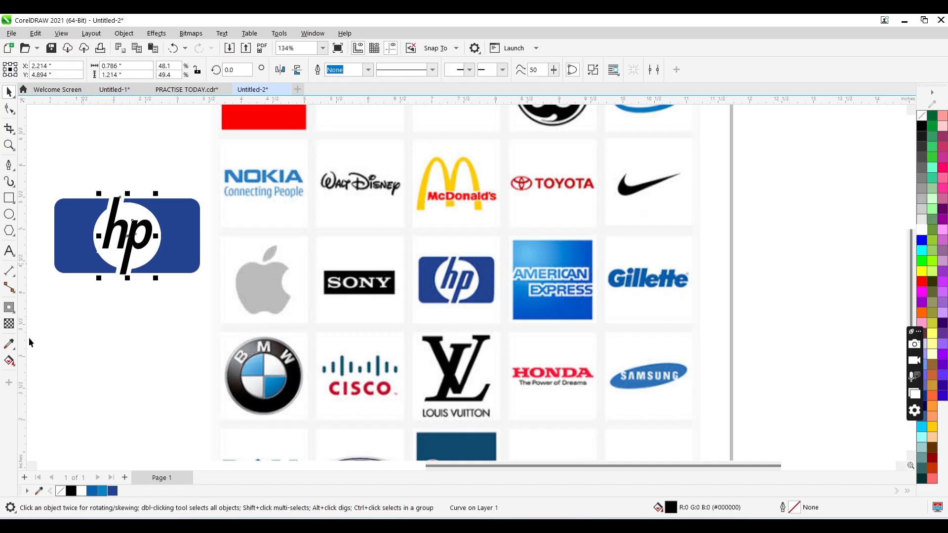
left_click(9, 344)
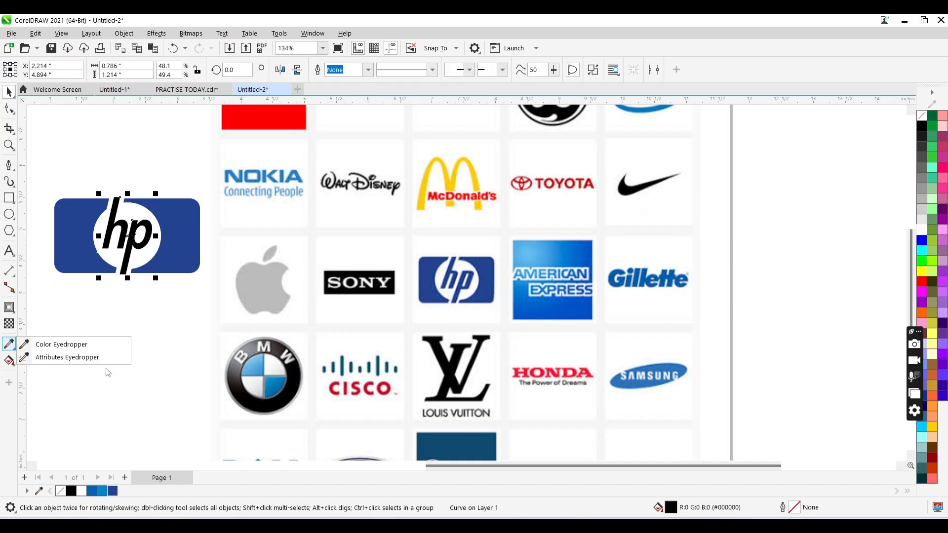
left_click(61, 344)
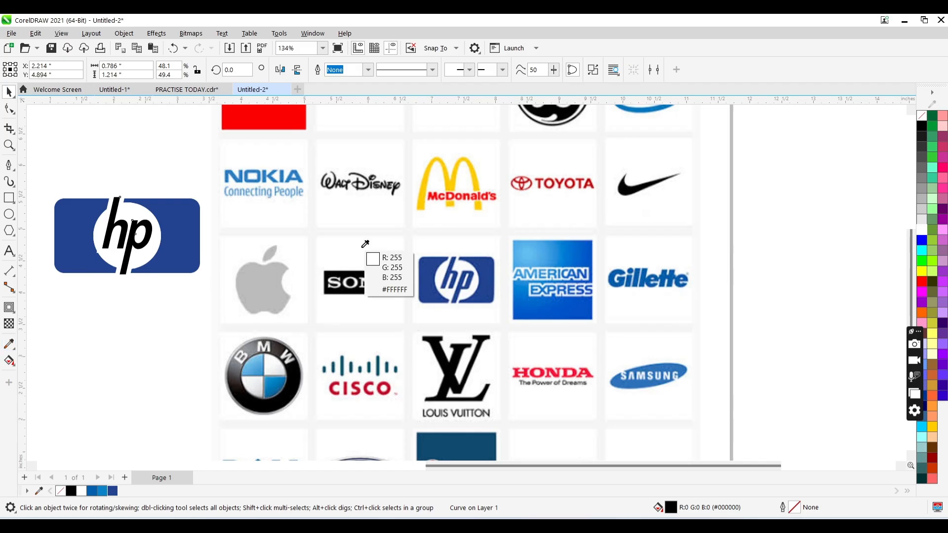
left_click(453, 270)
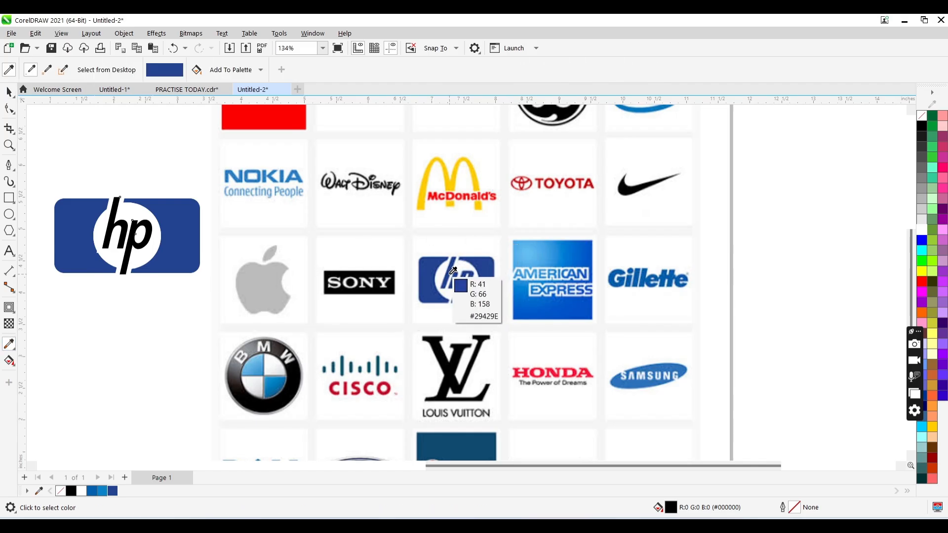
left_click(135, 246)
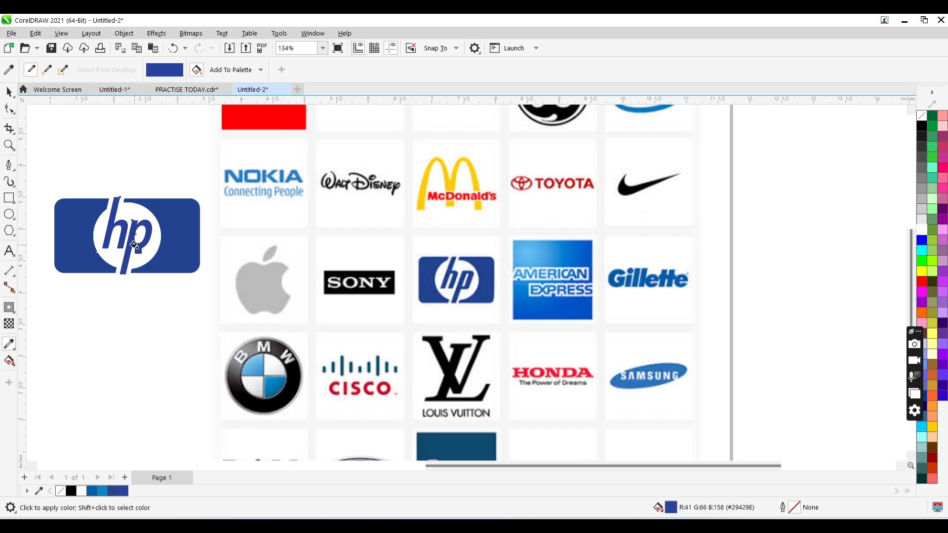
key("space")
left_click(164, 171)
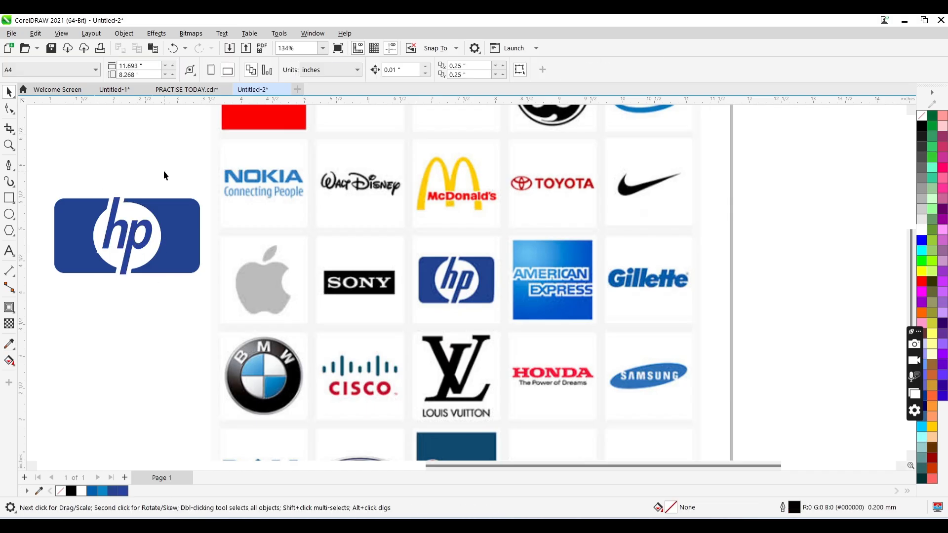
- Examine the cut edges around the hp lettering and the white circle up close
left_click(101, 256)
key("z")
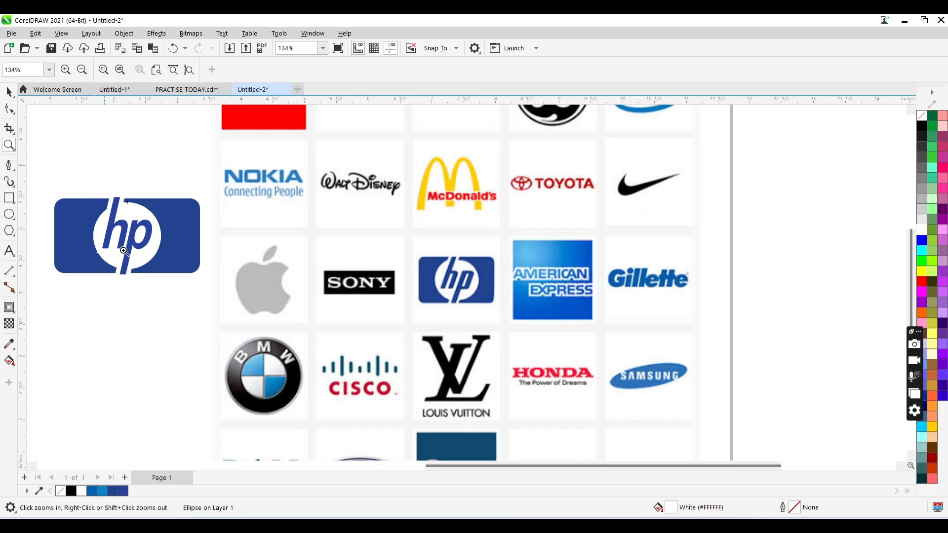
left_click(159, 253)
left_click(379, 273)
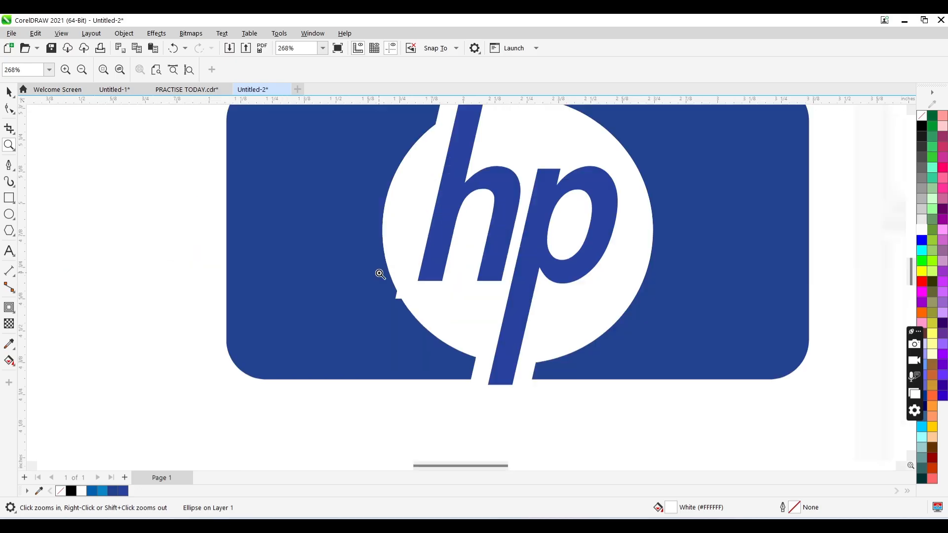
left_click(439, 260, "shift")
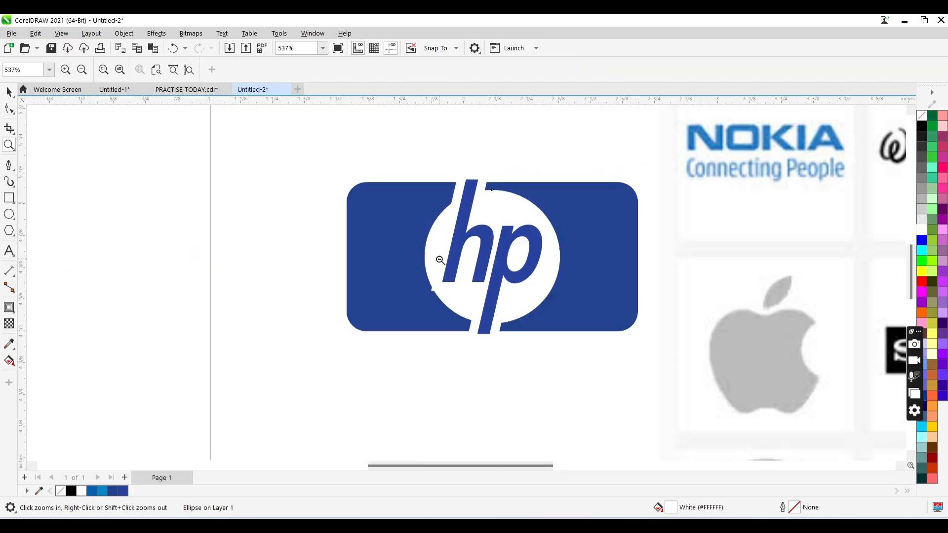
left_click(439, 260, "shift")
left_click(438, 260, "shift")
key("space")
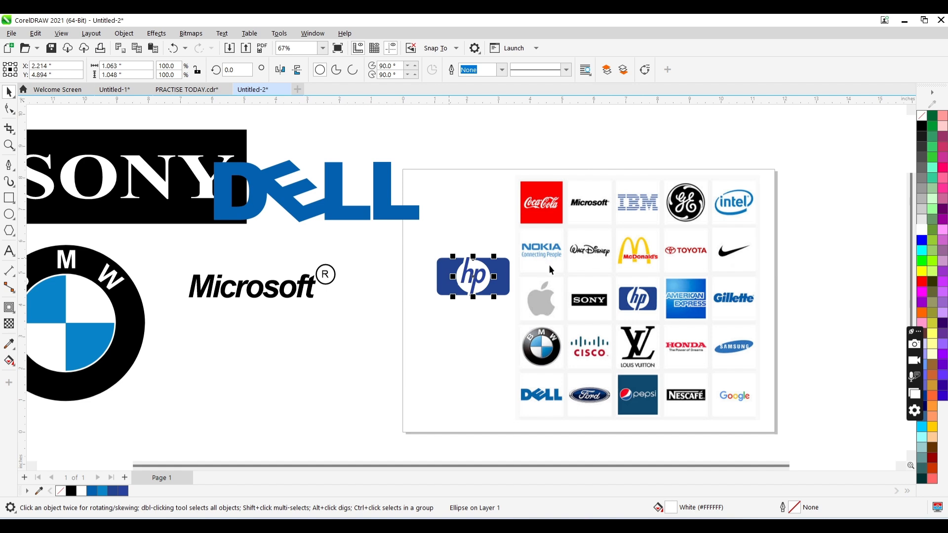
- Add the artistic text "Google" on the empty area beside the page, near the reference Google logo
key("space")
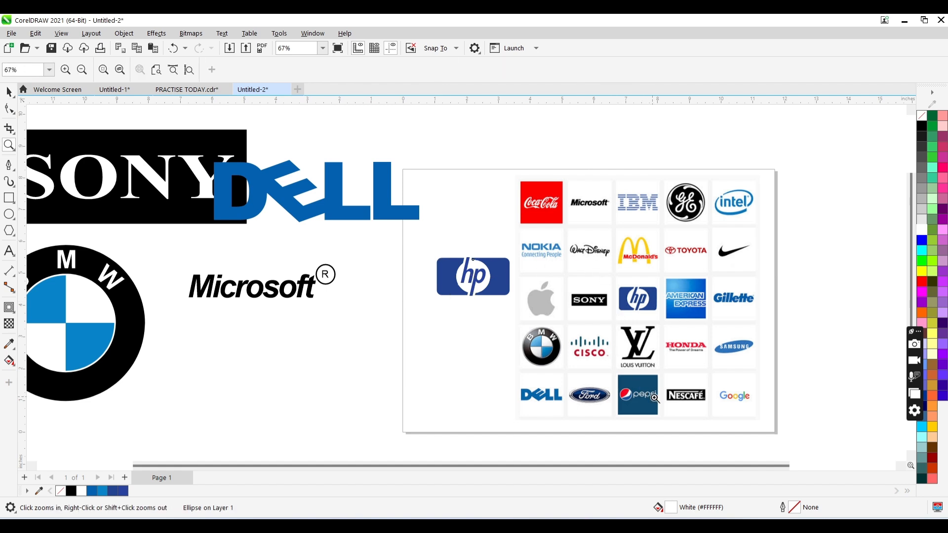
left_click(725, 394)
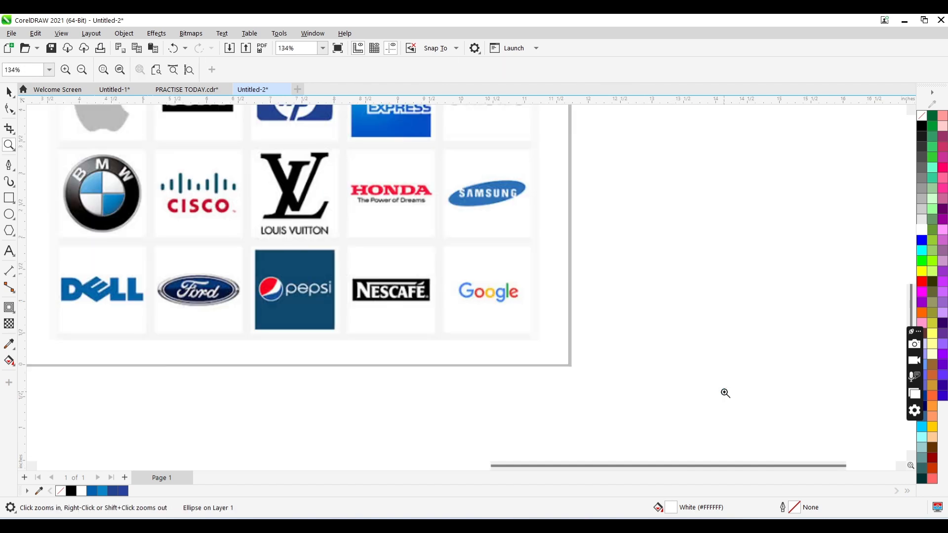
left_click(524, 310)
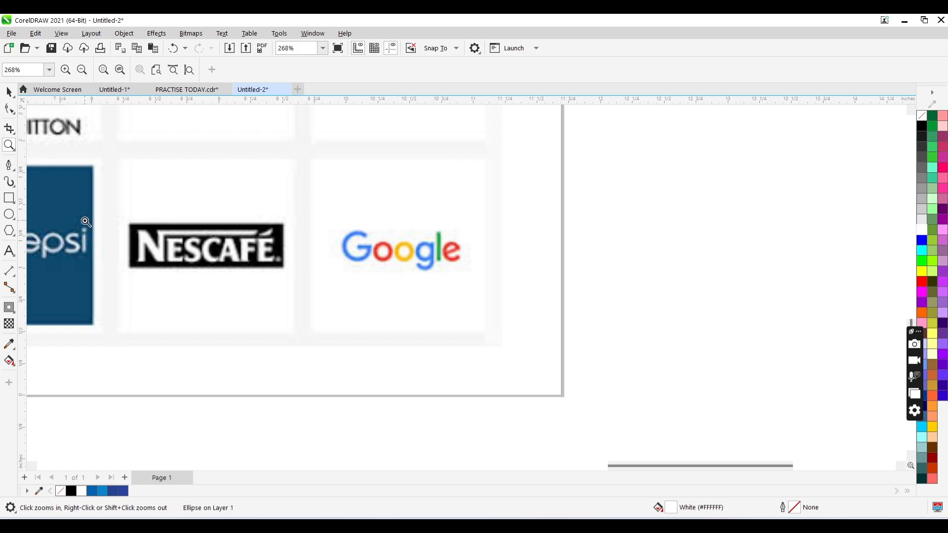
left_click(9, 250)
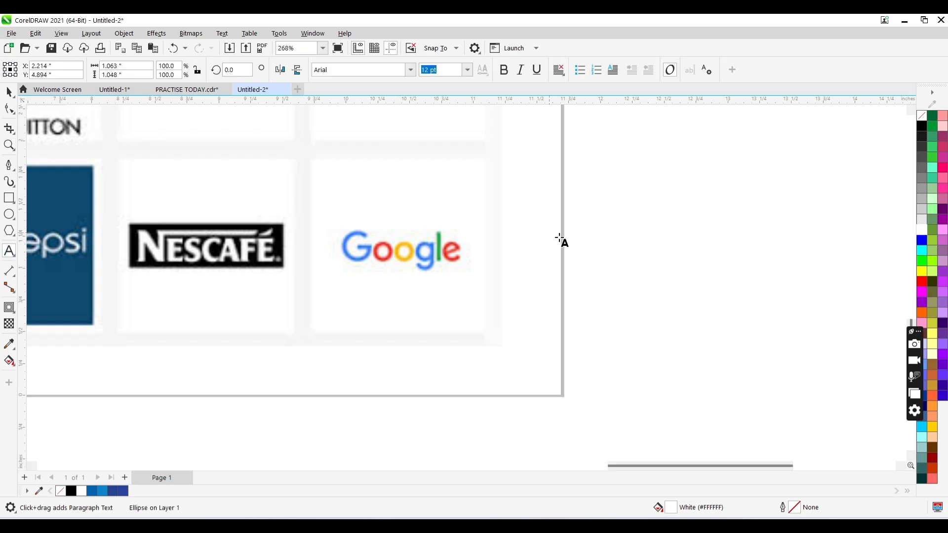
left_click(609, 234)
type("Goo")
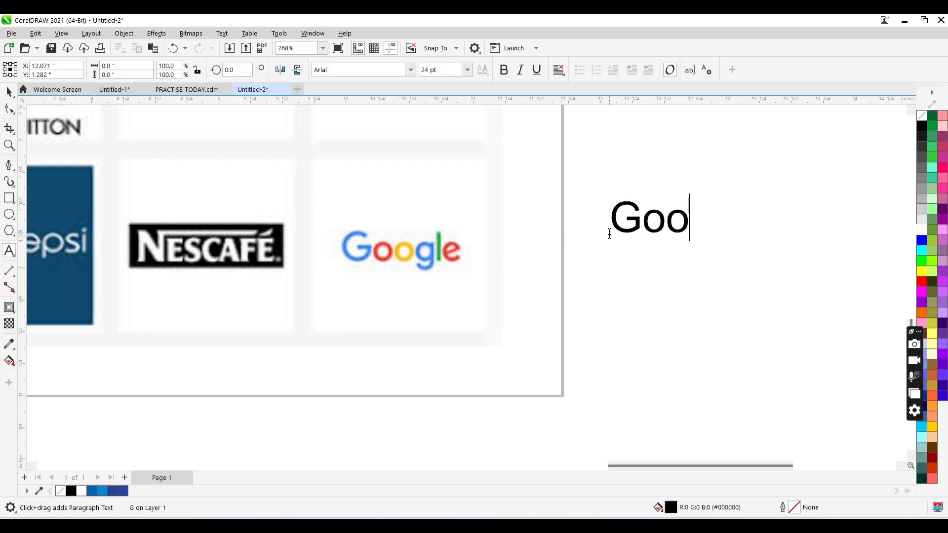
type("gle")
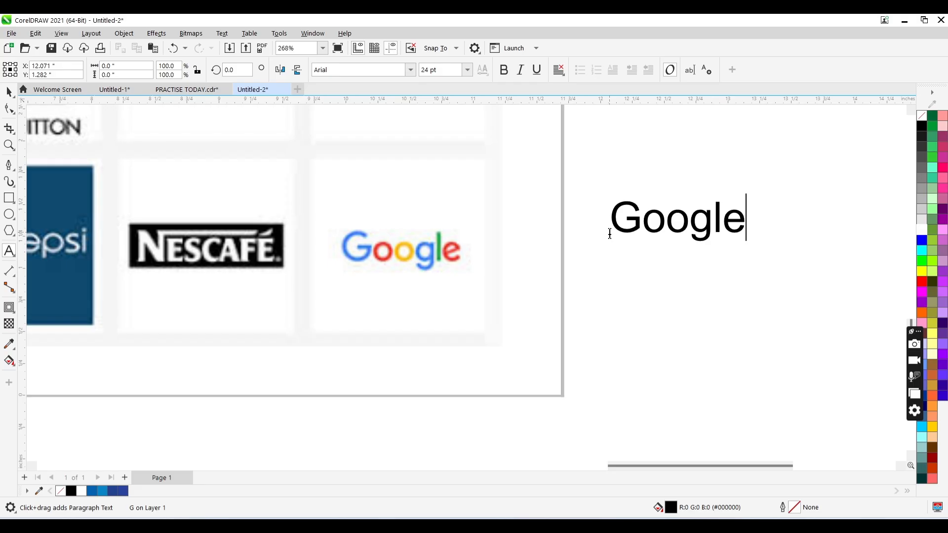
key("ctrl+space")
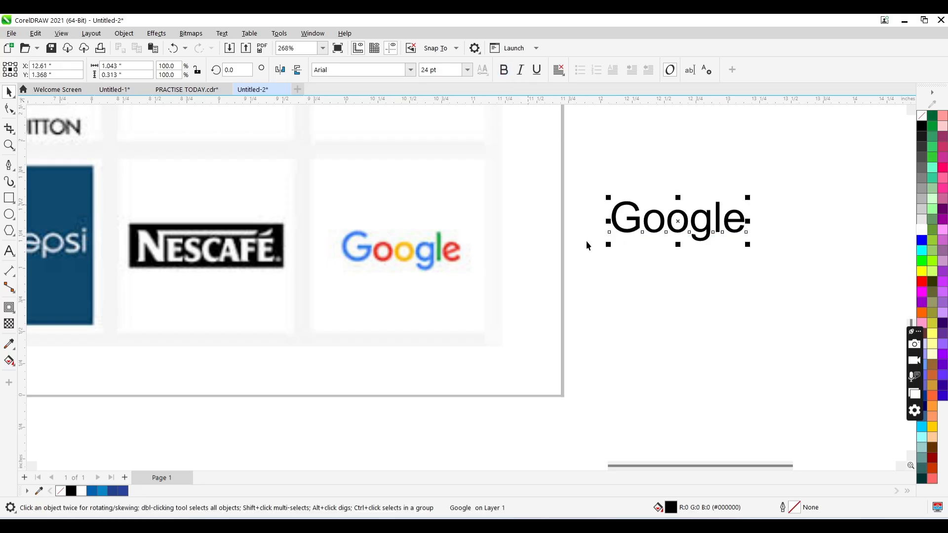
- Set the Google text in Arial Narrow Bold and move it just below the reference Google logo
left_click(411, 70)
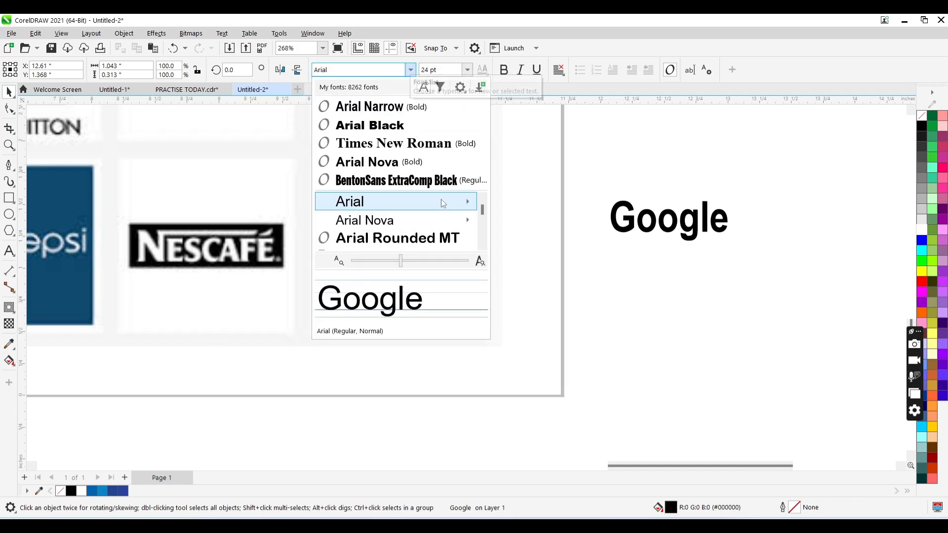
mouse_move(440, 200)
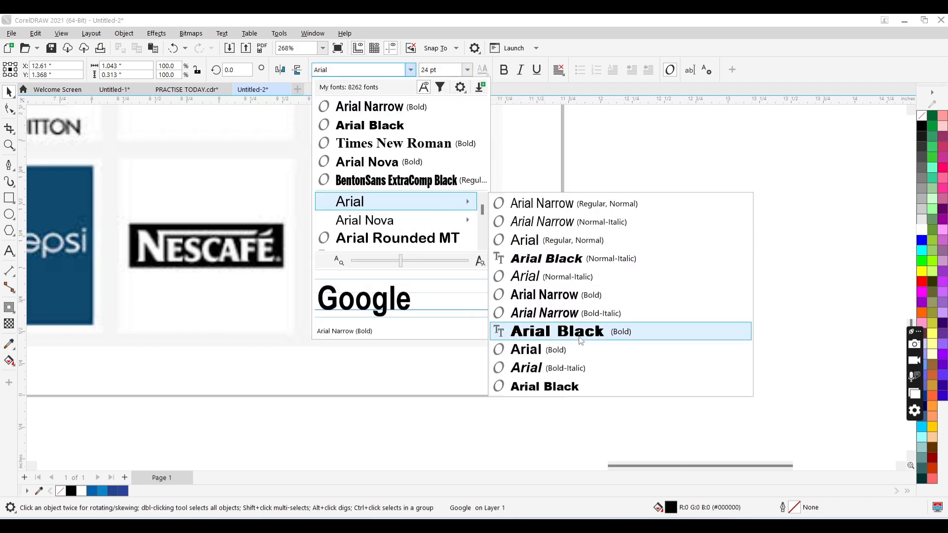
left_click(567, 294)
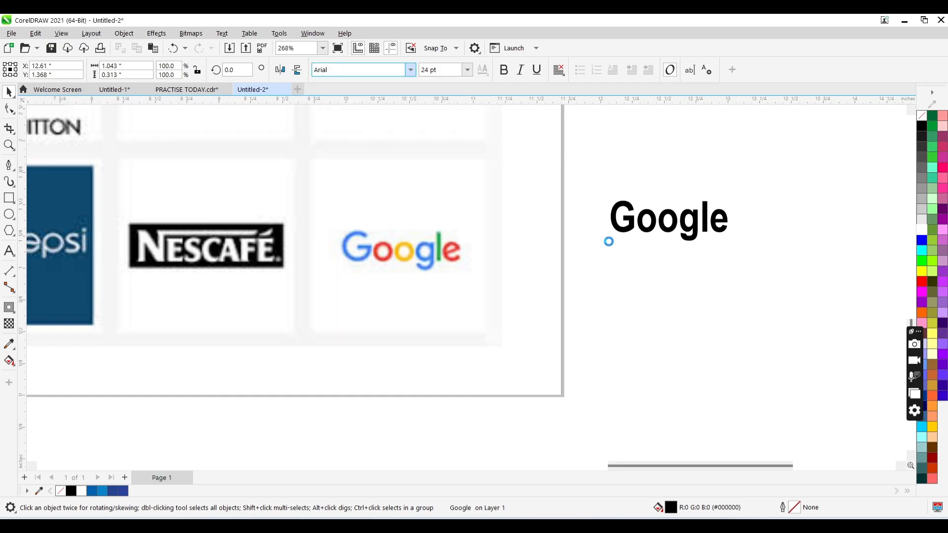
left_click_drag(671, 221, 548, 322)
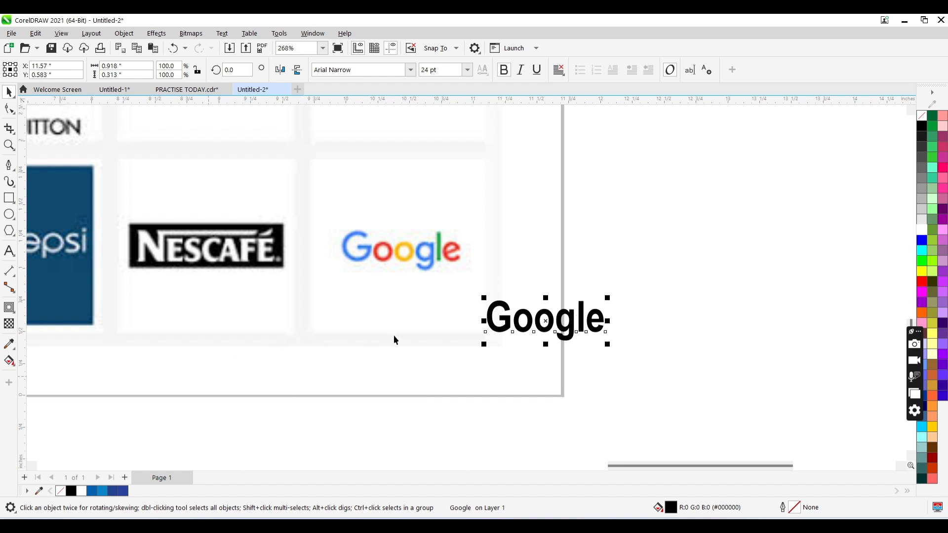
- Fill the Google text with red #FF0000 and break it apart into separate letters
left_click(918, 280)
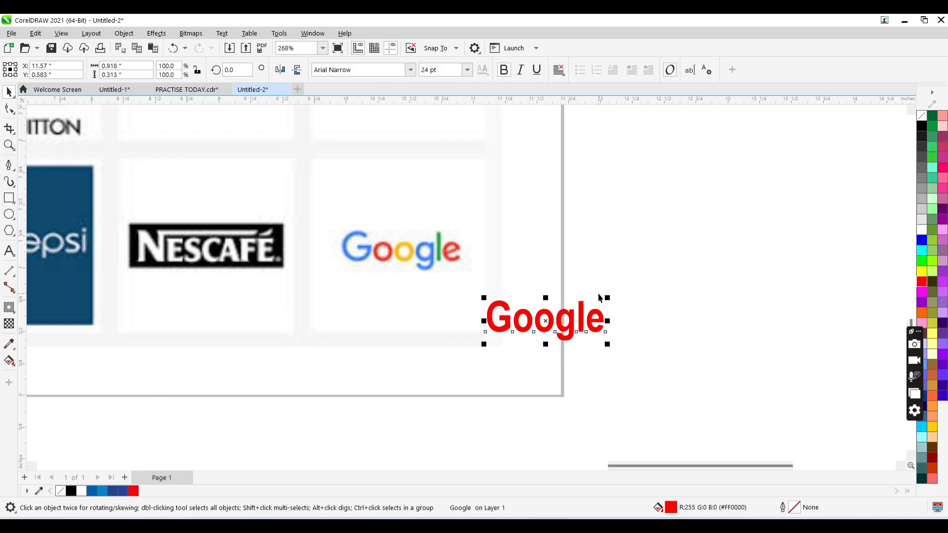
key("ctrl+k")
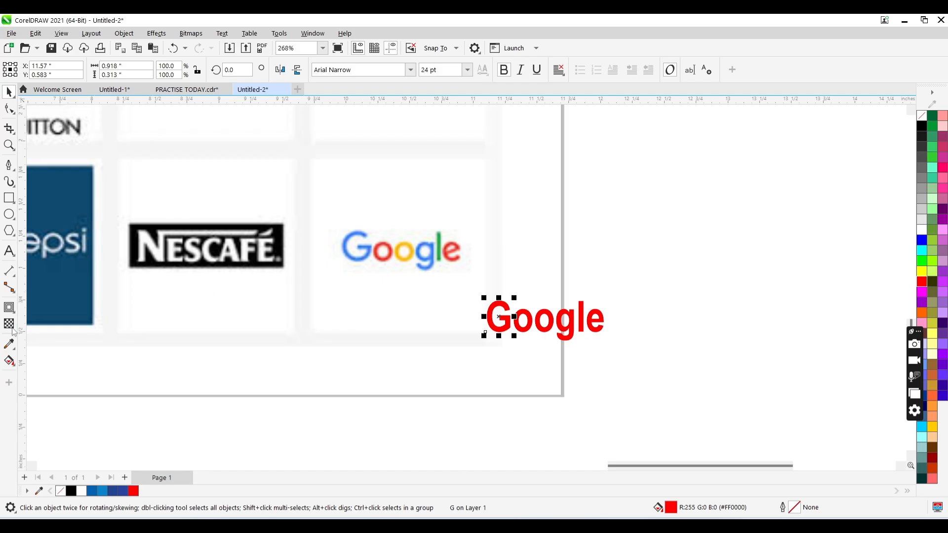
- Sample the reference Google logo's blue onto the G and its red onto the first o
left_click(9, 342)
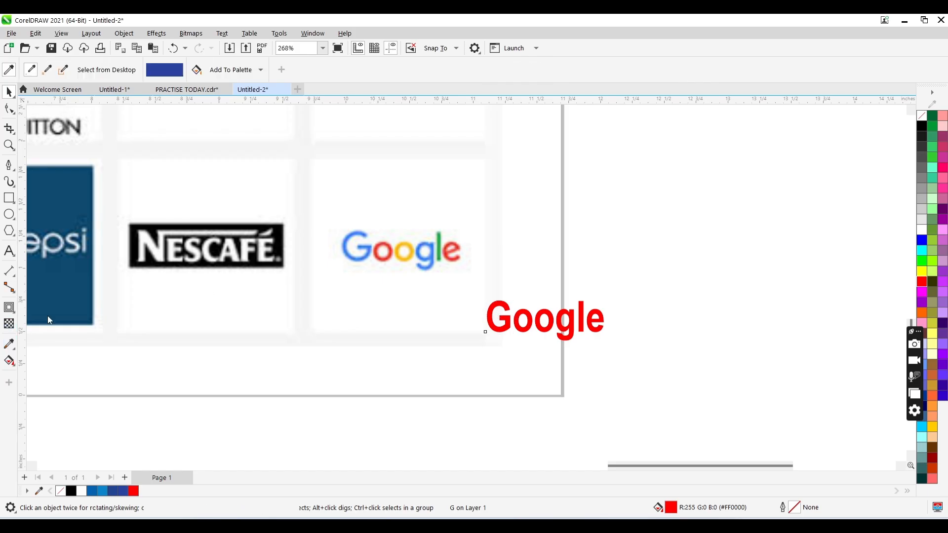
left_click(348, 242)
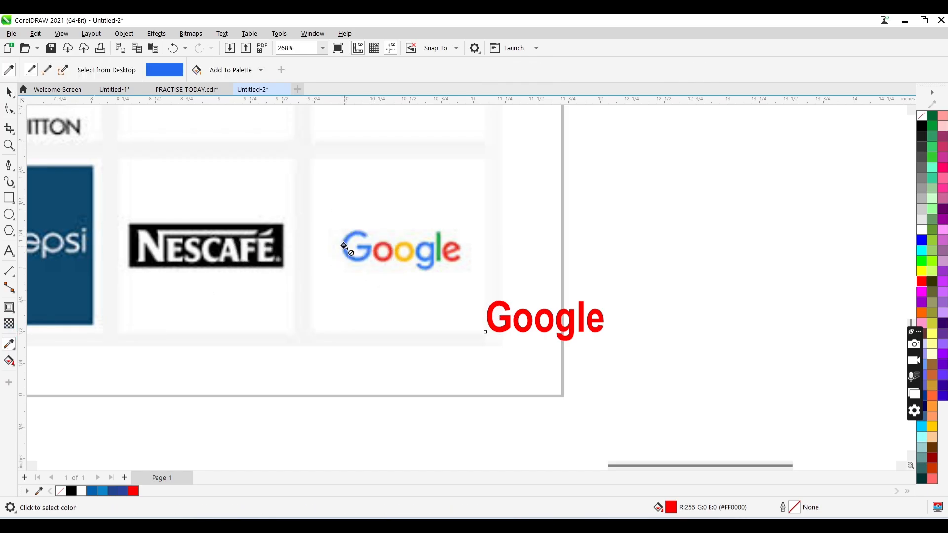
left_click(501, 328)
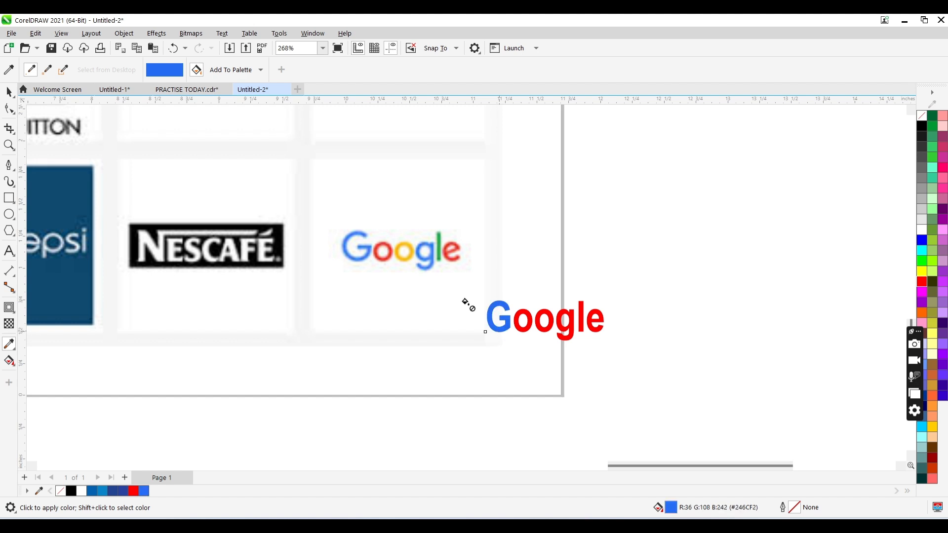
key("space")
key("space")
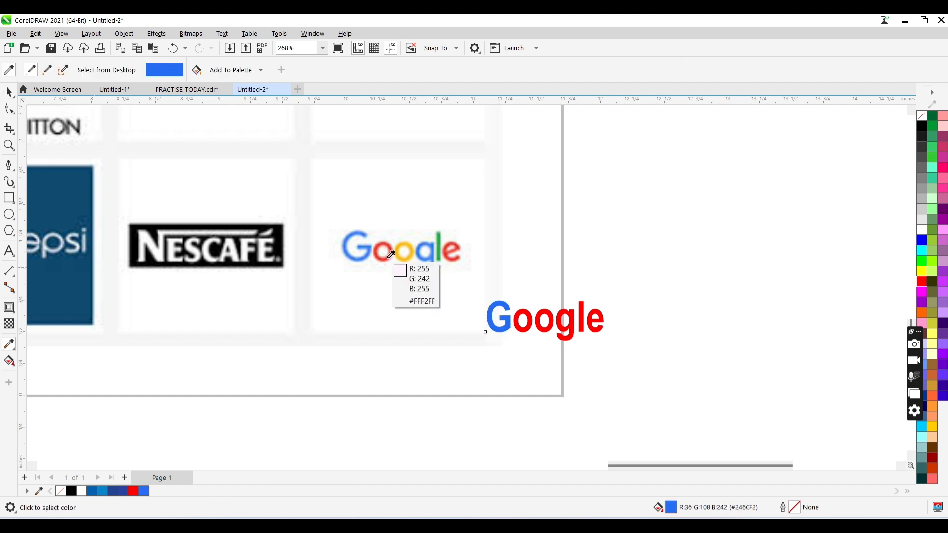
left_click(390, 254)
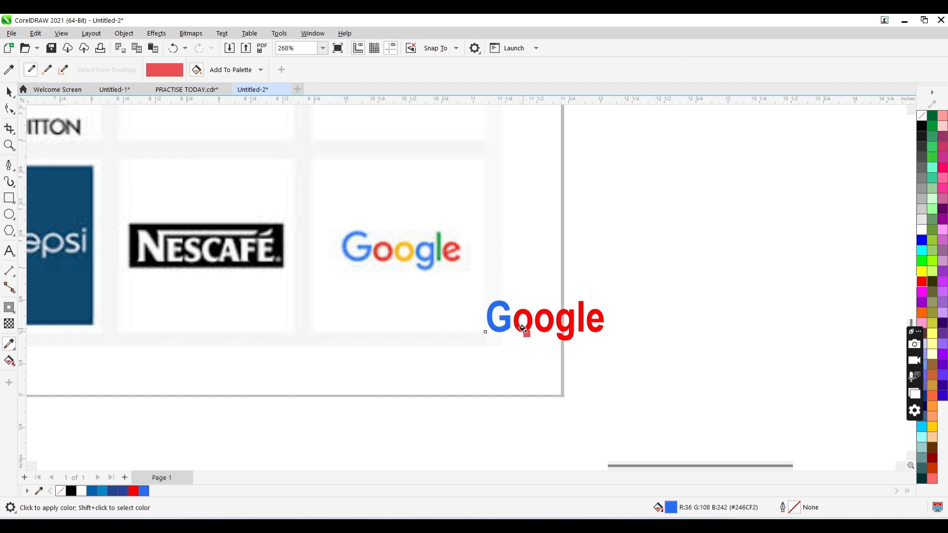
left_click(522, 328)
- Fill the second o of the Google lettering with yellow sampled from the matching letter in the reference logo
key("space")
key("space")
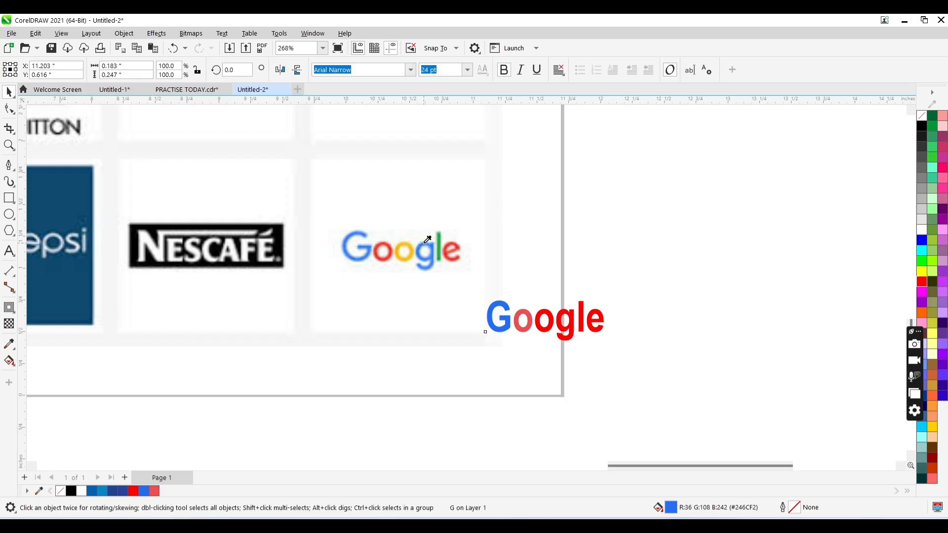
left_click(404, 246)
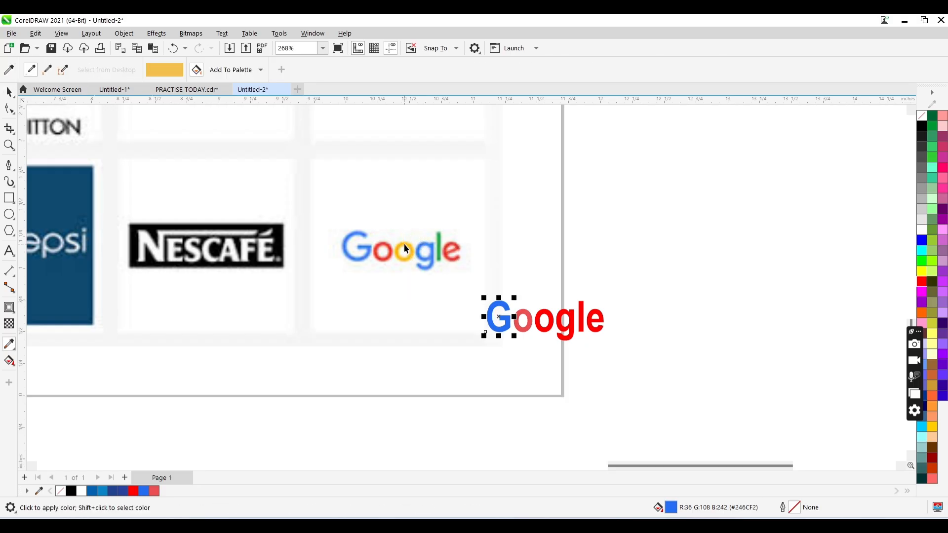
key("space")
key("space")
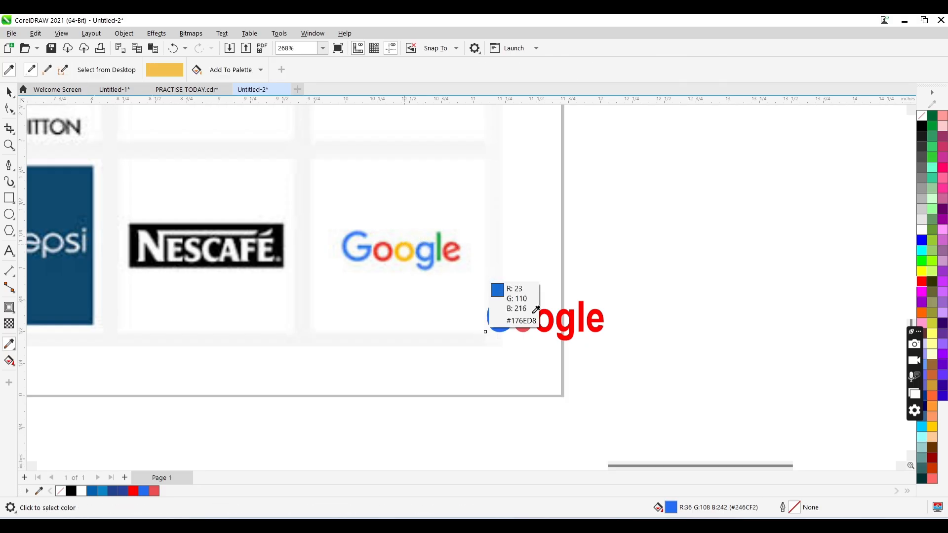
left_click(403, 251)
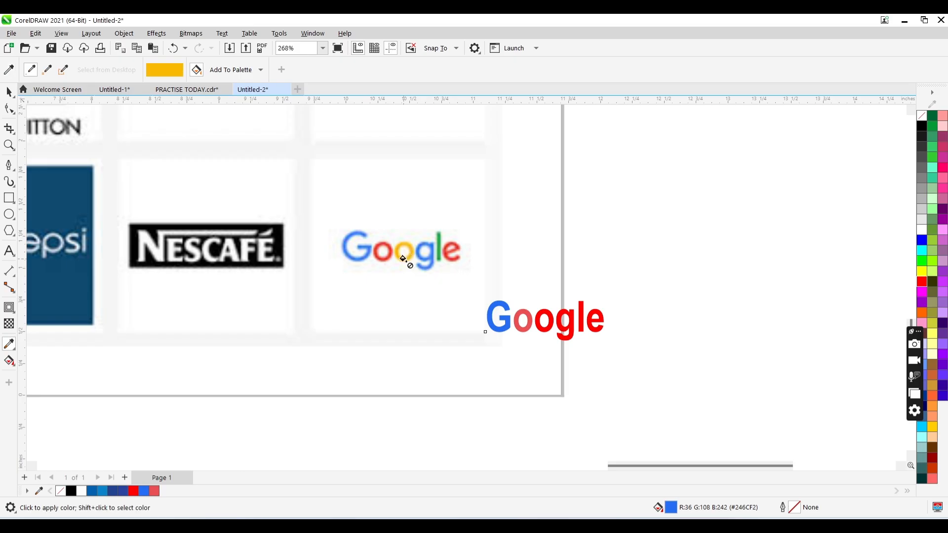
left_click(539, 327)
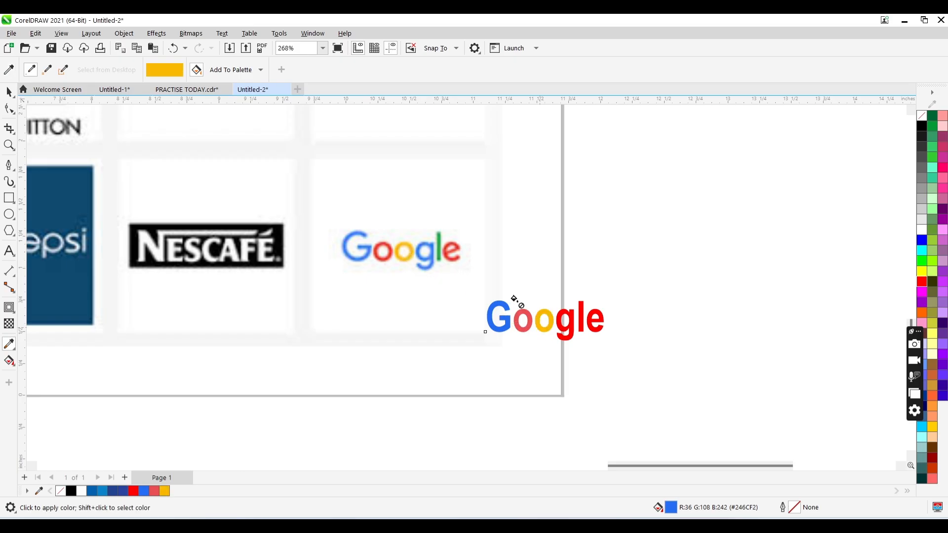
- Fill the l of the Google lettering with green sampled from the reference logo's l
key("space")
key("space")
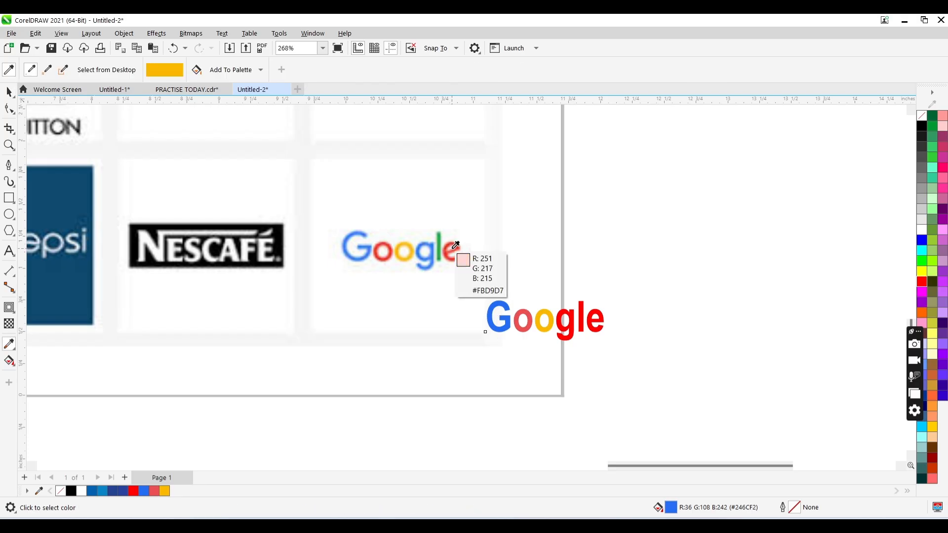
left_click(441, 239)
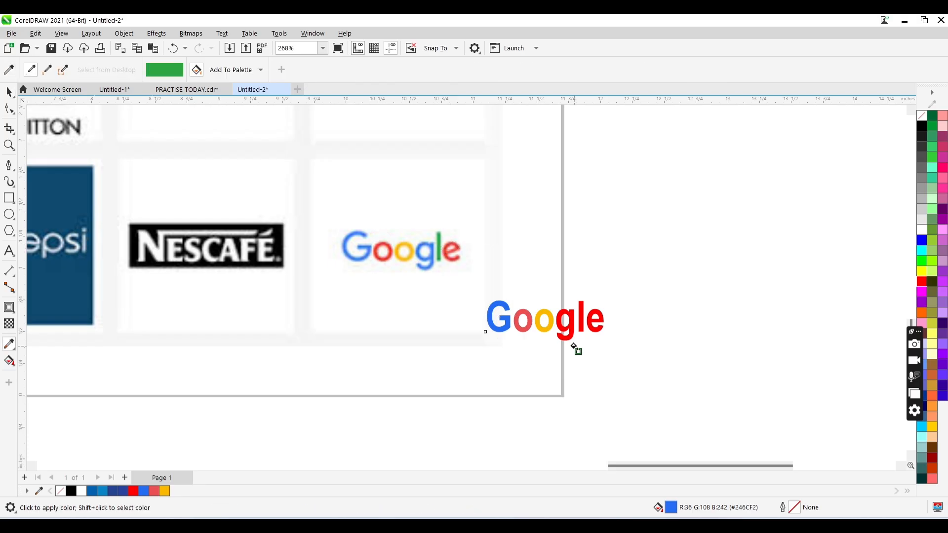
left_click(583, 320)
- Fill the e of the Google lettering with the darker red sampled from the reference logo's e
key("space")
key("space")
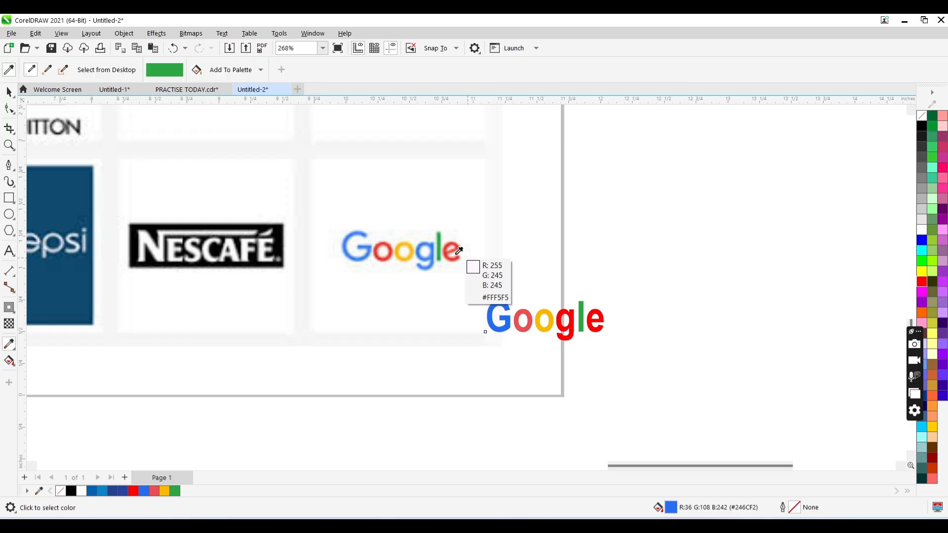
left_click(449, 251)
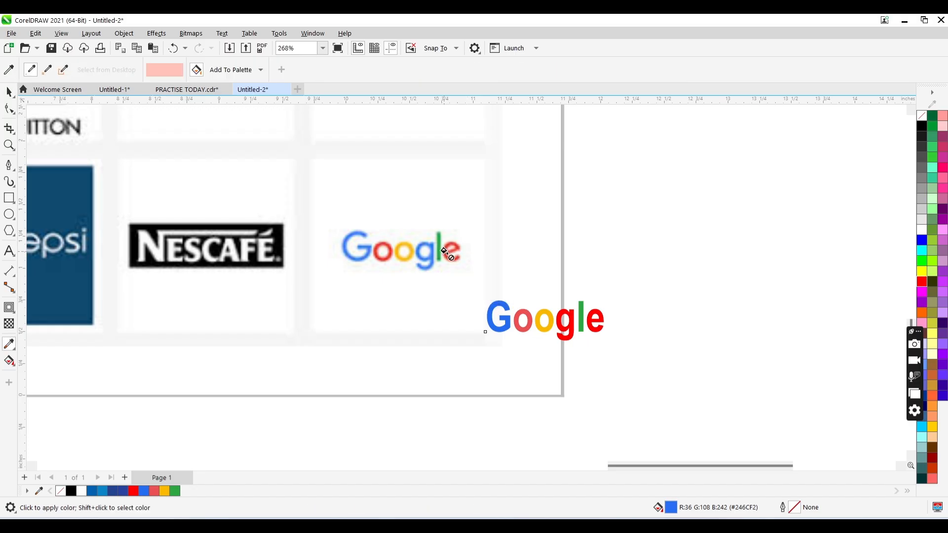
key("space")
key("space")
left_click(448, 250)
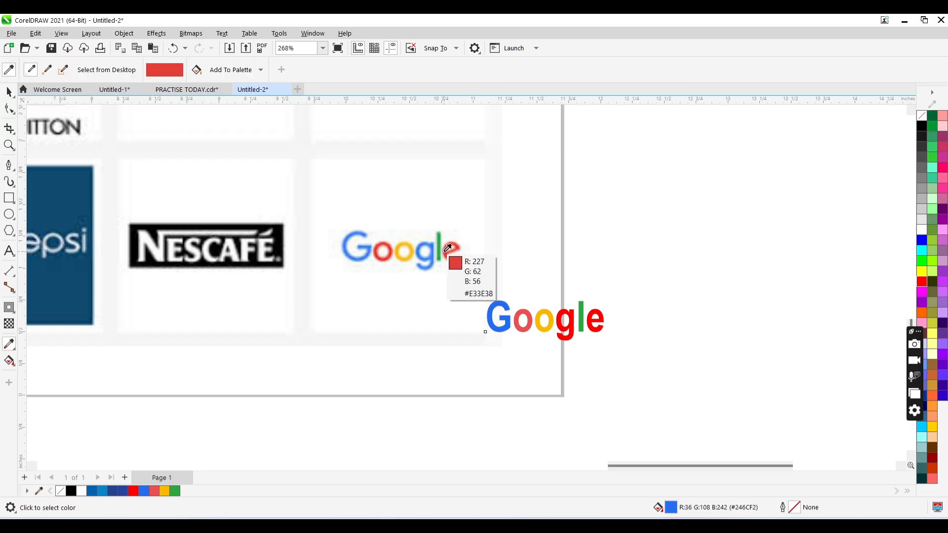
left_click(601, 319)
key("space")
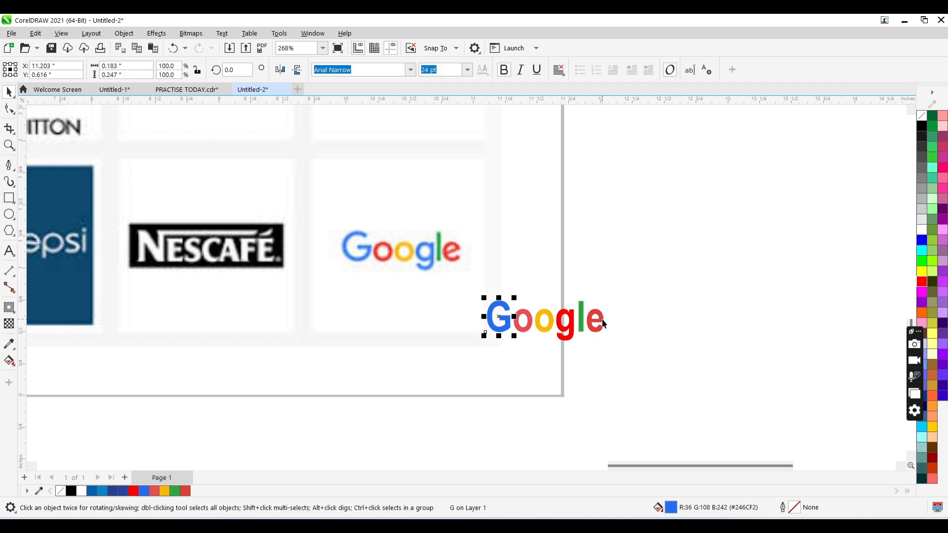
- Fill the g with the same blue #246CF2 as the G and move all six letters together off the page, beside the reference Google logo
left_click(568, 327)
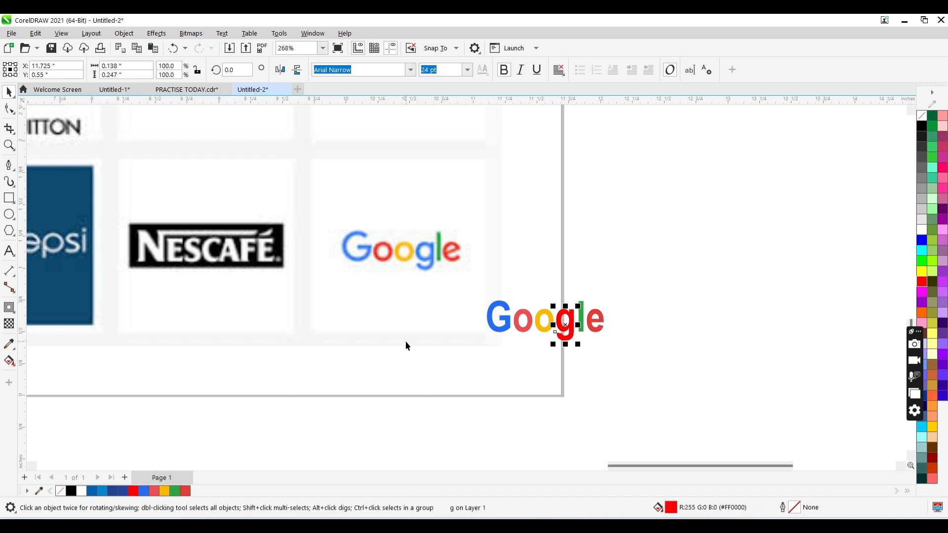
left_click(144, 490)
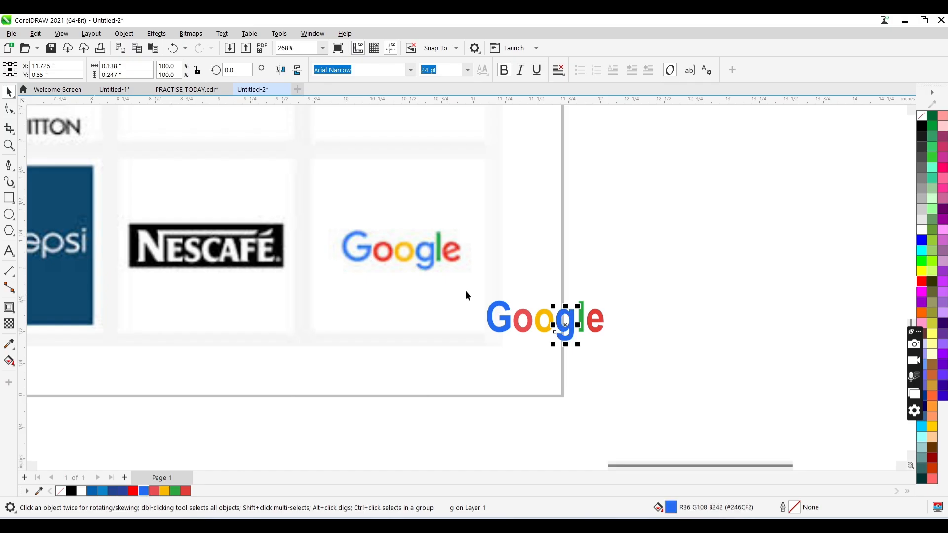
left_click_drag(385, 431, 386, 431)
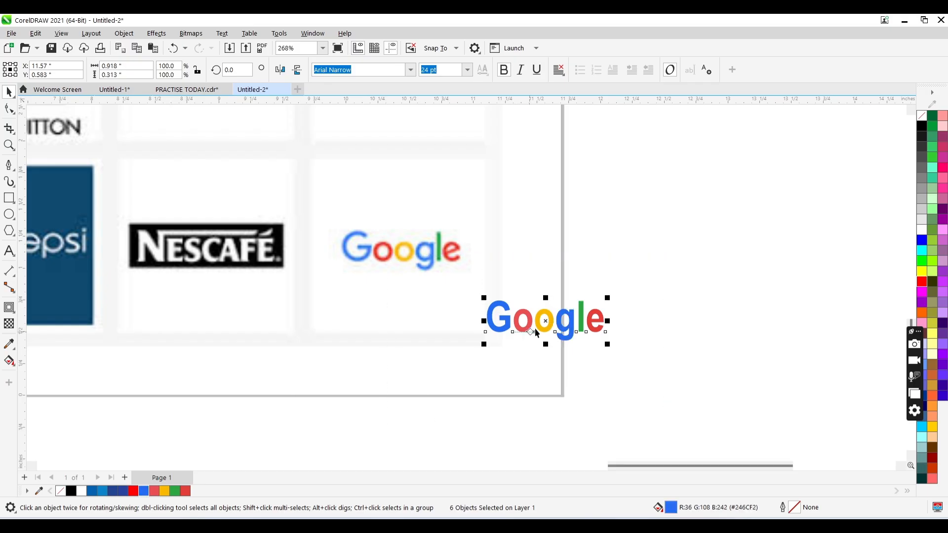
left_click_drag(546, 325, 639, 273)
left_click(638, 271)
- Examine the whole page with the reference collage and all the logos recreated around it
key("z")
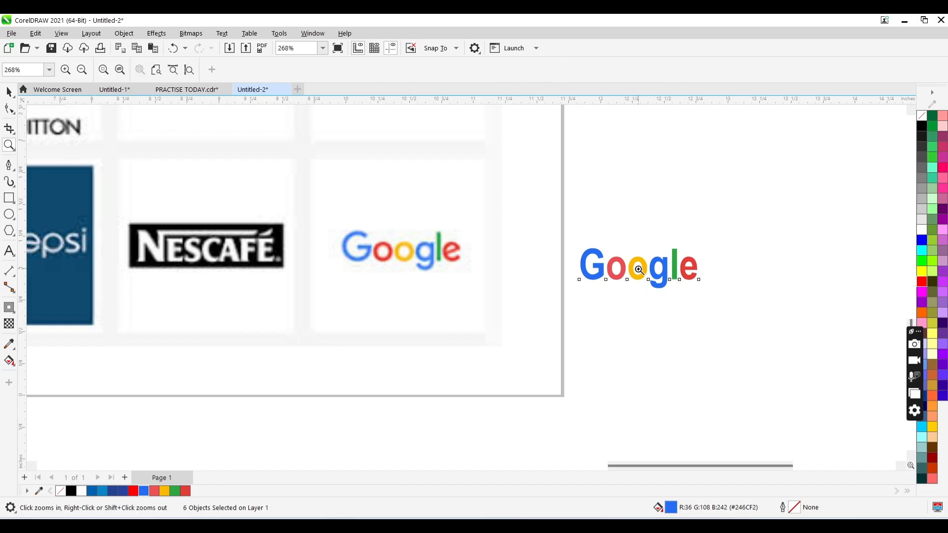
right_click(372, 290)
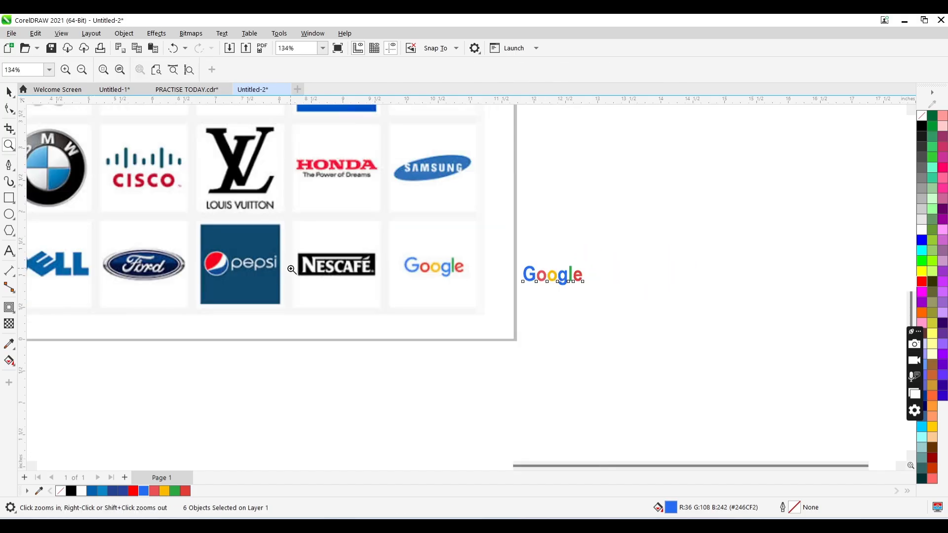
right_click(296, 248)
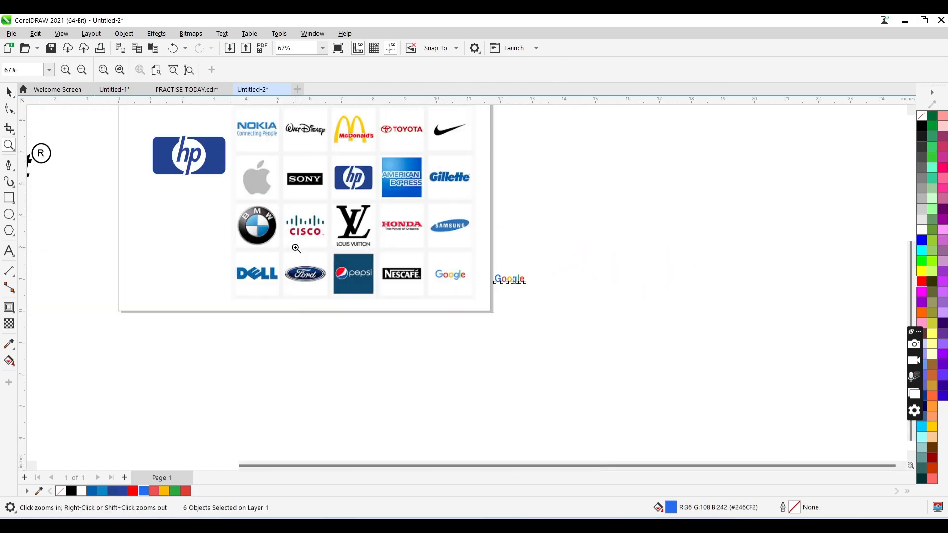
right_click(394, 208)
left_click(424, 246)
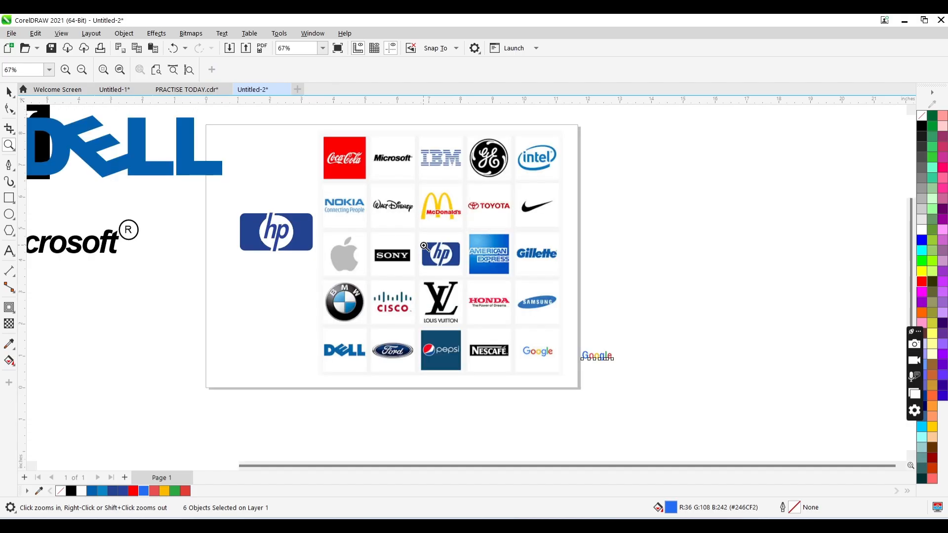
right_click(482, 280)
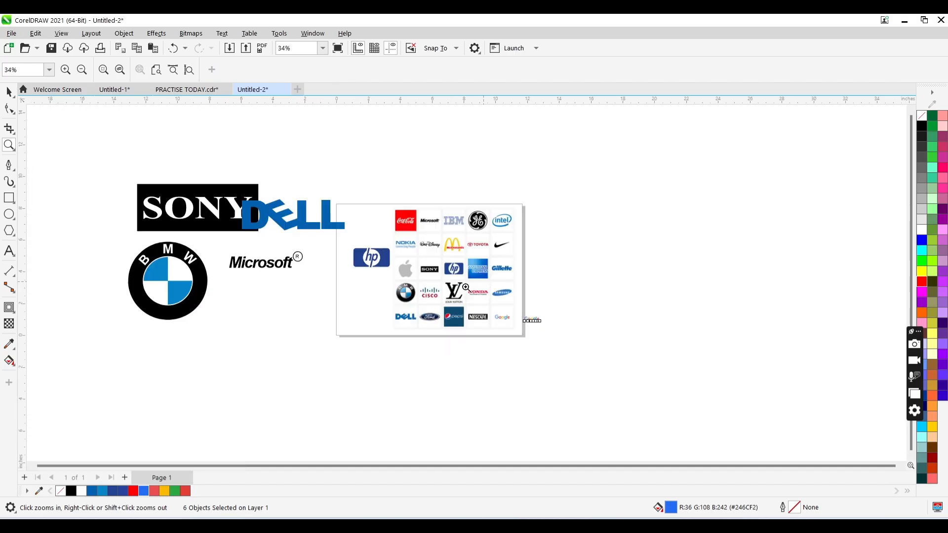
left_click(464, 309)
right_click(464, 309)
key("space")
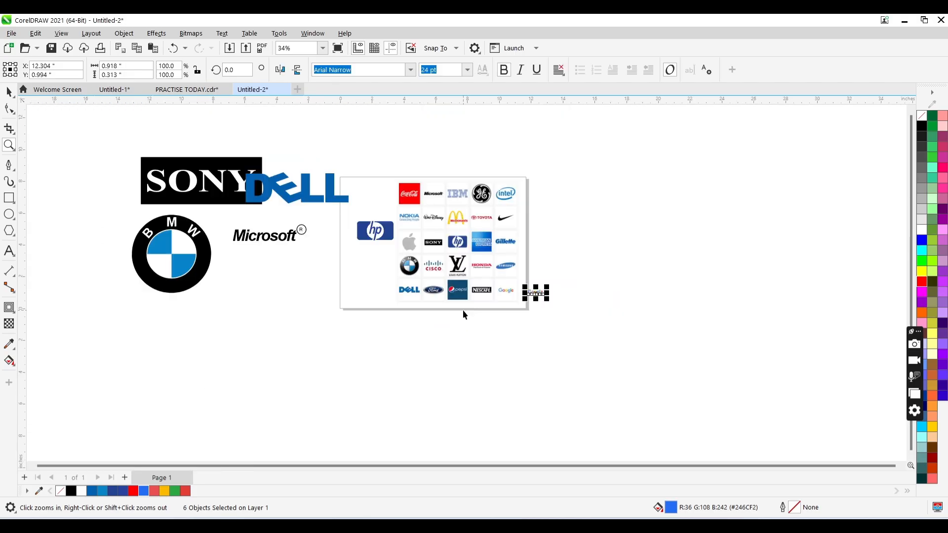
key("shift")
key("shift")
key("shift")
key("shift")
key("shift")
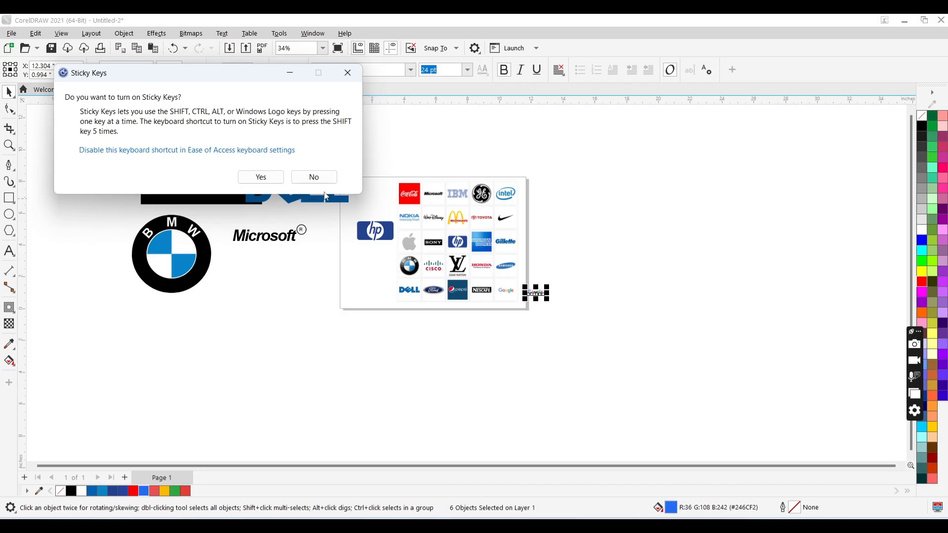
left_click(321, 177)
- Switch to Google Chrome and search Google Images for "pepsi logo"
mouse_move(583, 526)
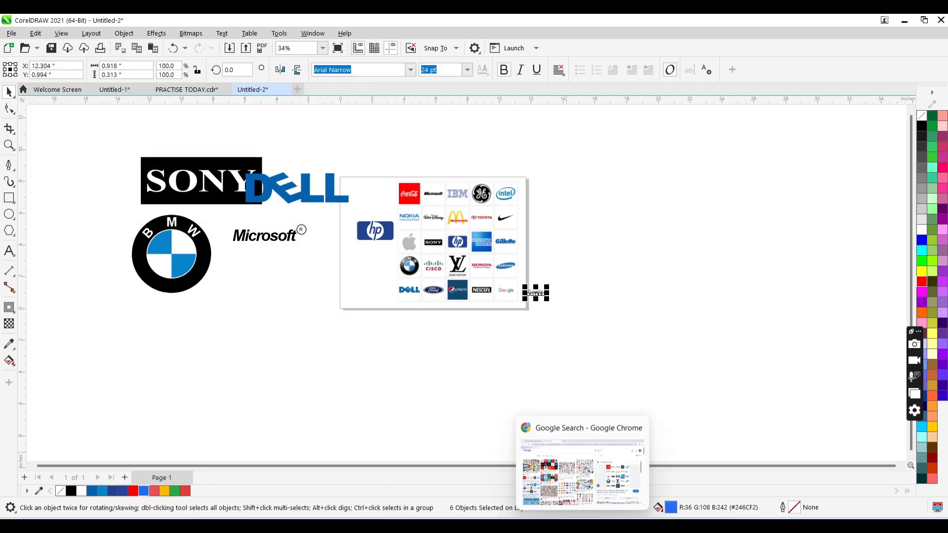
left_click(583, 474)
left_click(217, 102)
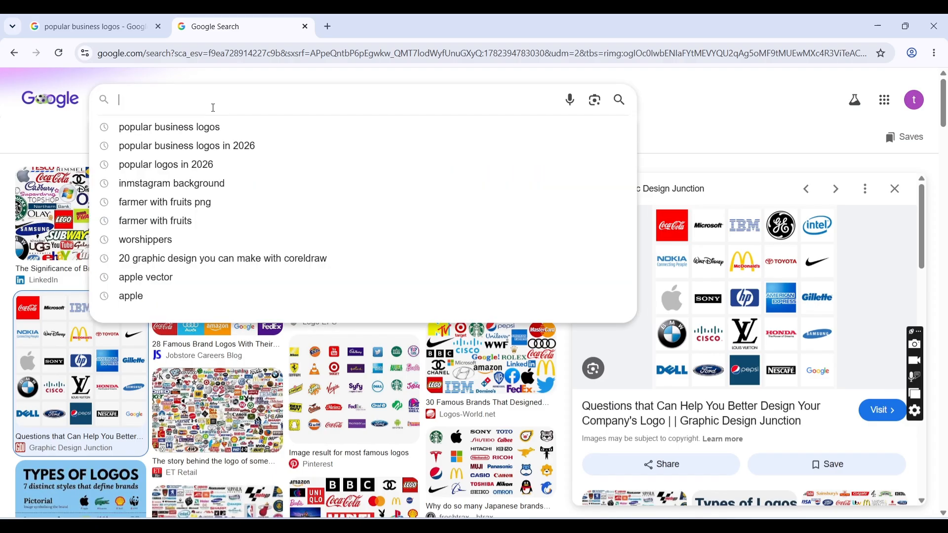
type("pep")
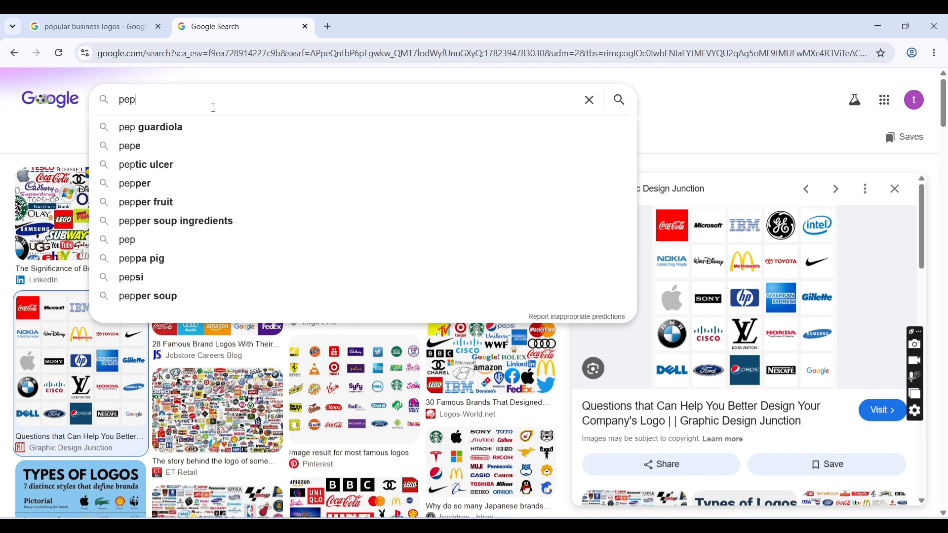
type("si lo")
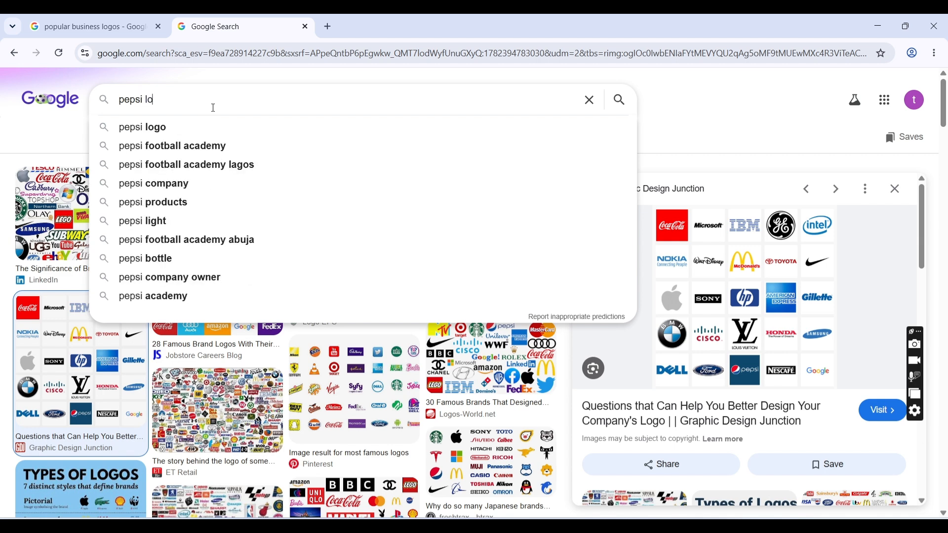
type("go")
key("Return")
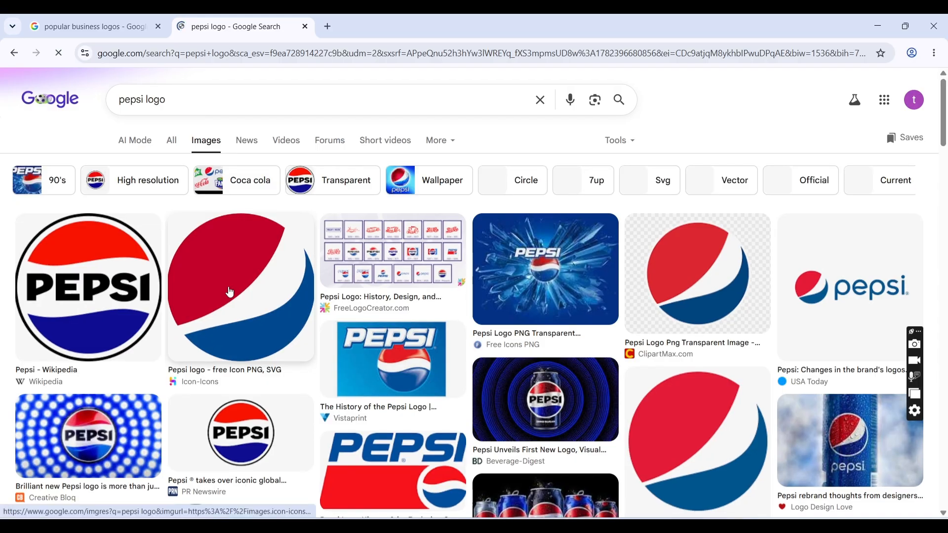
- Copy the round Pepsi logo image from the Wikipedia result and switch back to CorelDRAW
left_click(110, 285)
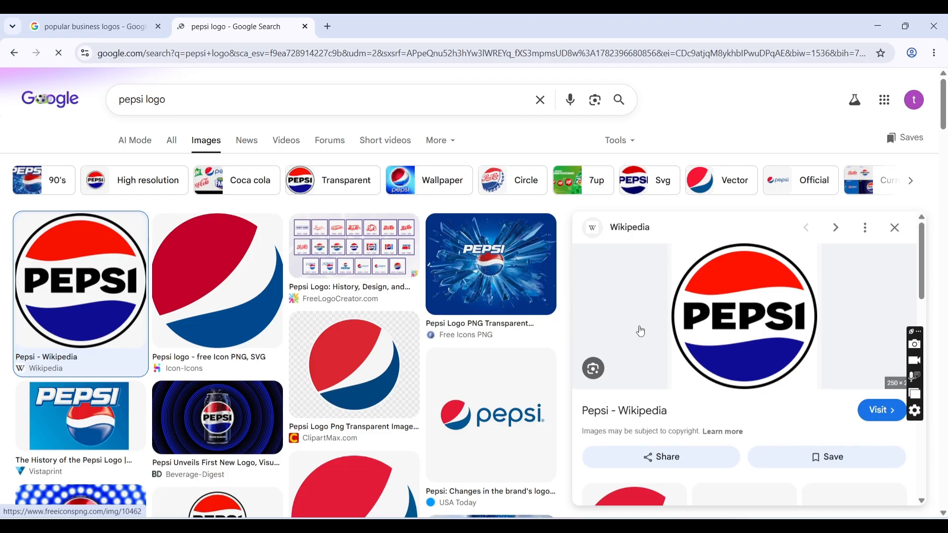
right_click(748, 316)
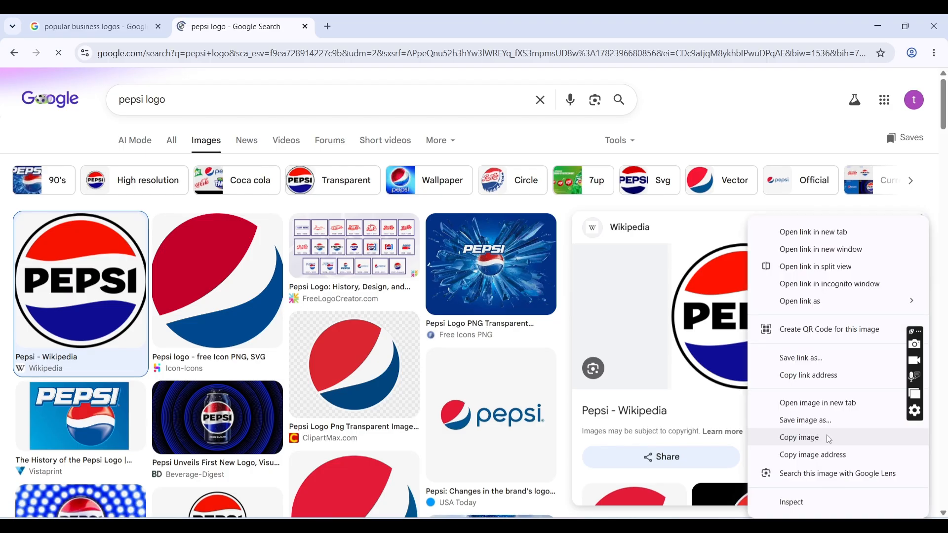
left_click(829, 439)
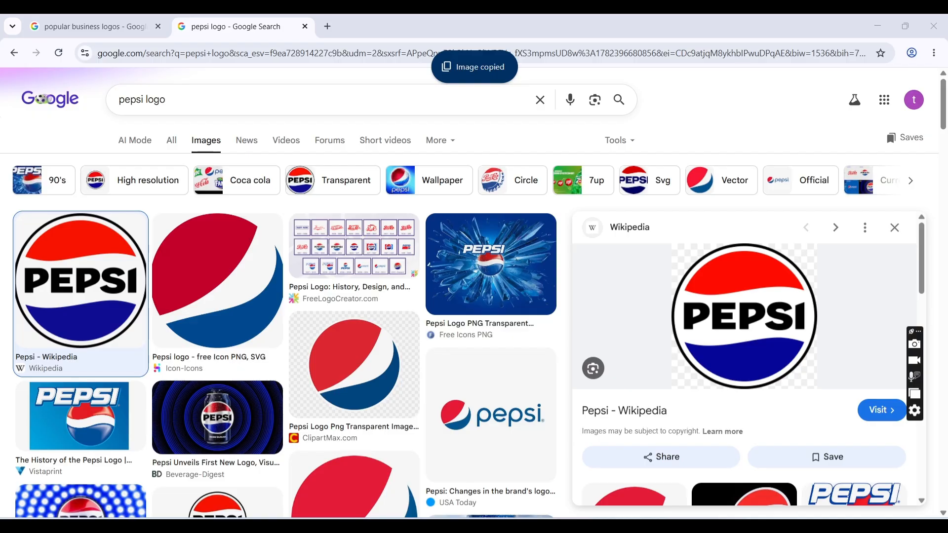
left_click(609, 529)
left_click(703, 478)
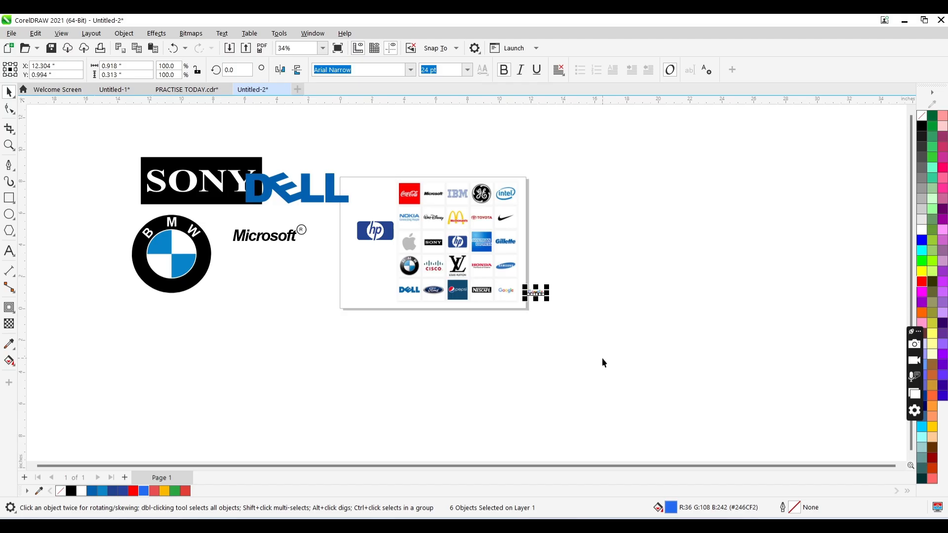
- Paste the Pepsi logo image, enlarge it to about 10.1 in square, and move it to the empty area right of the page
key("ctrl+v")
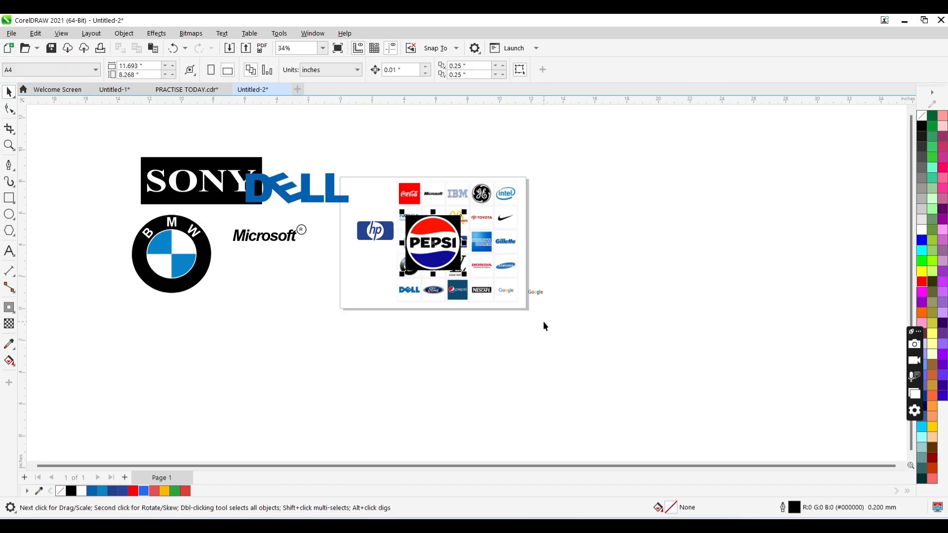
left_click_drag(432, 243, 302, 371)
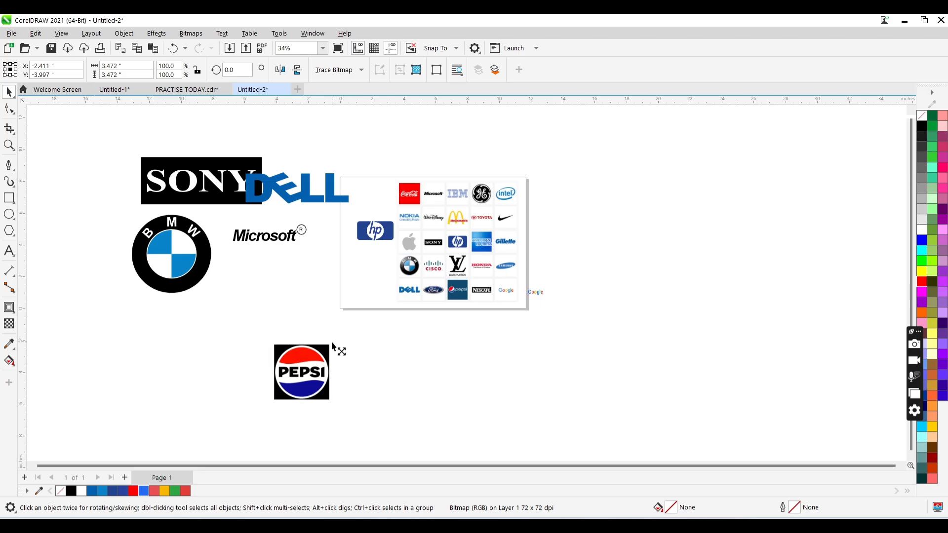
left_click_drag(331, 343, 384, 290)
left_click_drag(297, 351, 616, 256)
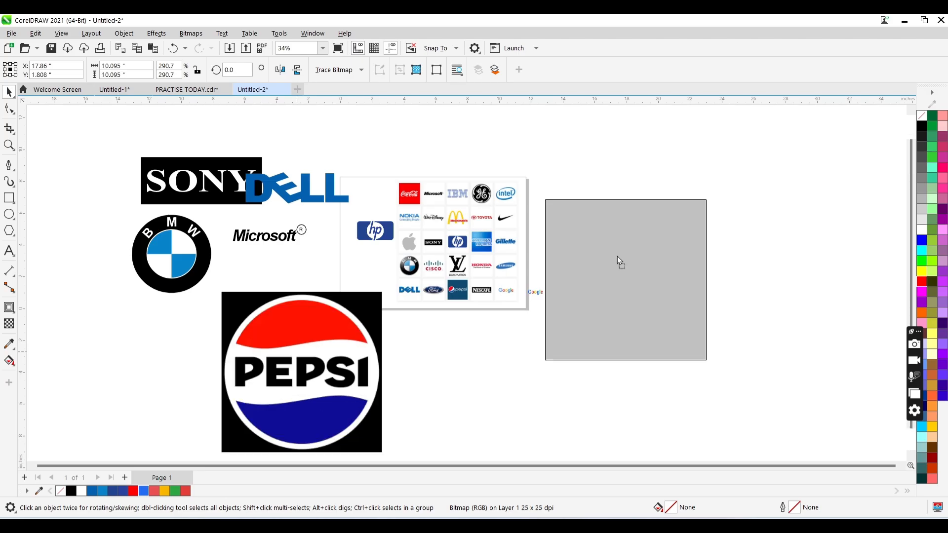
- Scale the Pepsi image down to about 6.4 in square and place it beside the reference collage
key("z")
left_click(693, 239)
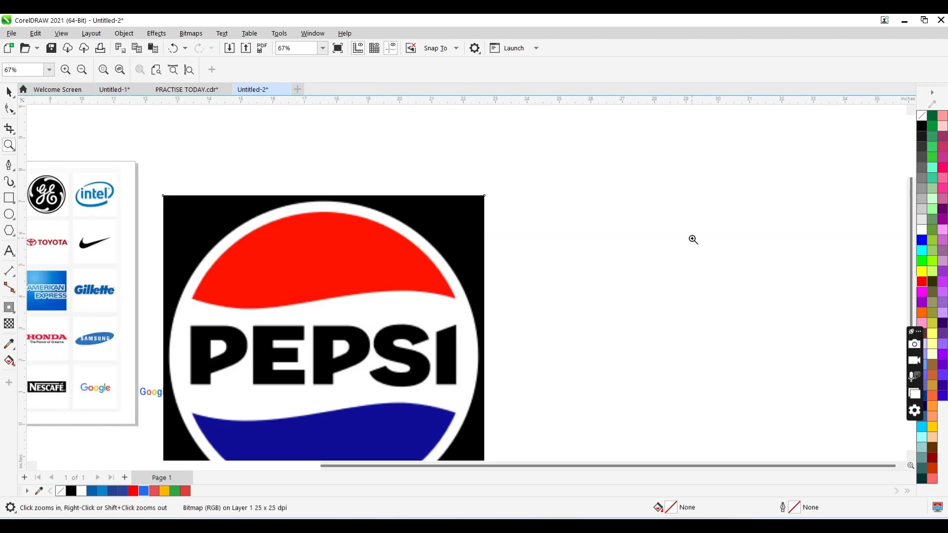
key("space")
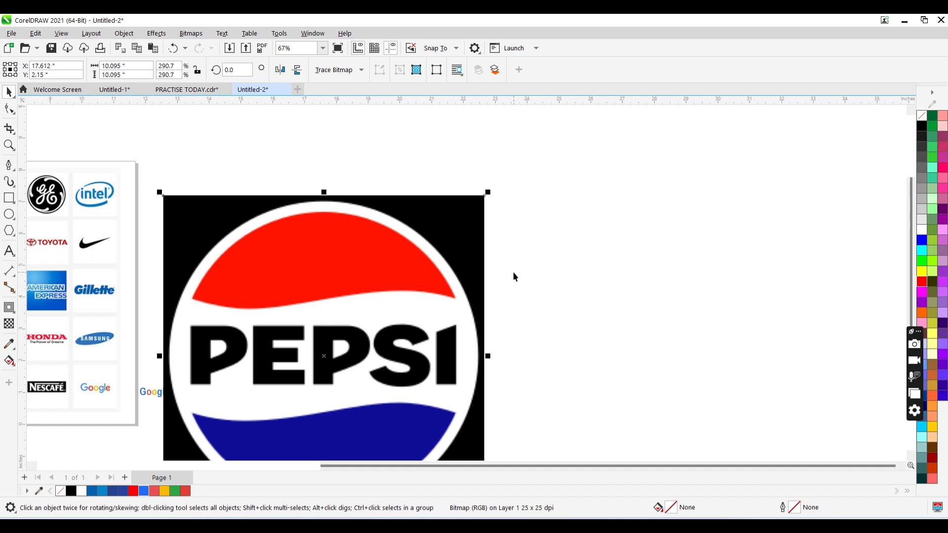
left_click_drag(488, 192, 429, 251)
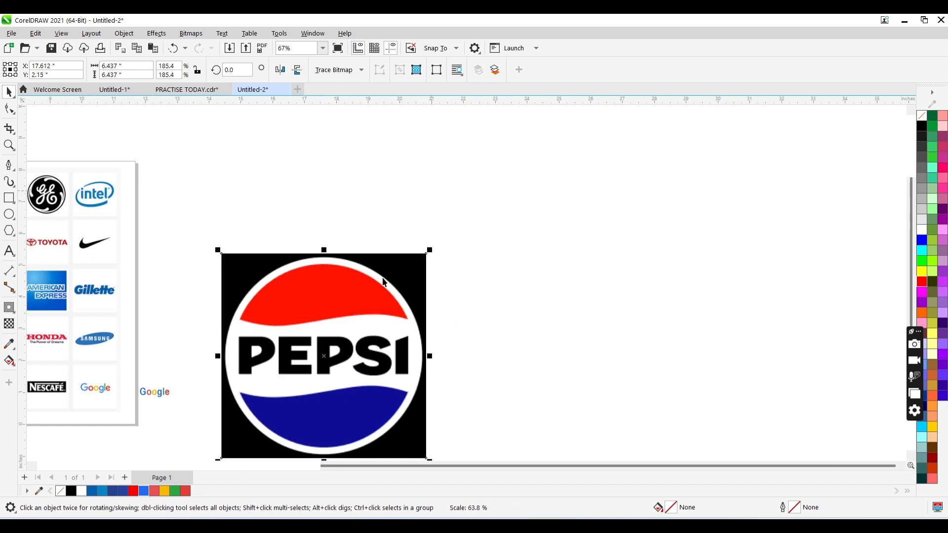
left_click_drag(383, 282, 368, 193)
- Draw a rectangle about 11 by 8.9 in to the right of the Pepsi image and fill it black
key("F6")
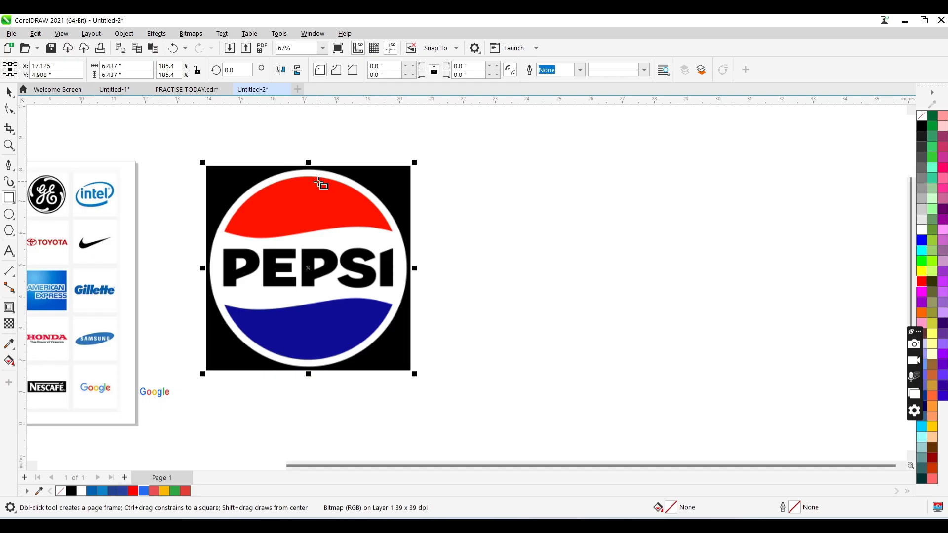
left_click_drag(478, 159, 828, 442)
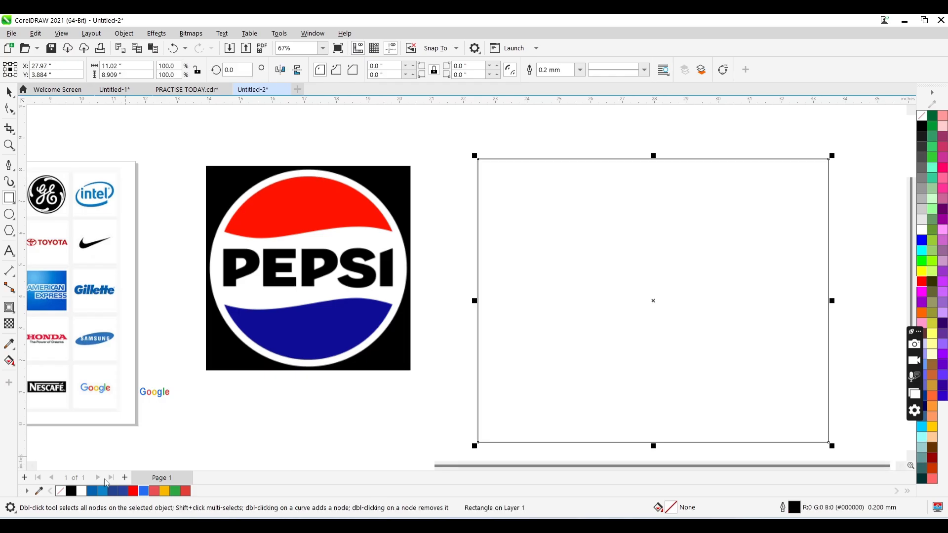
left_click(71, 491)
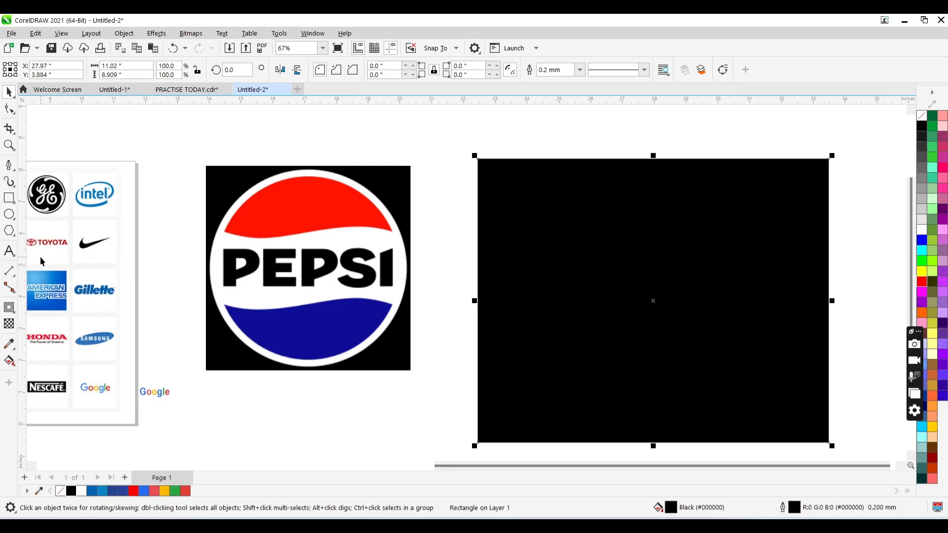
- Draw a circle about 6.1 in across on the black rectangle and fill it white
key("F7")
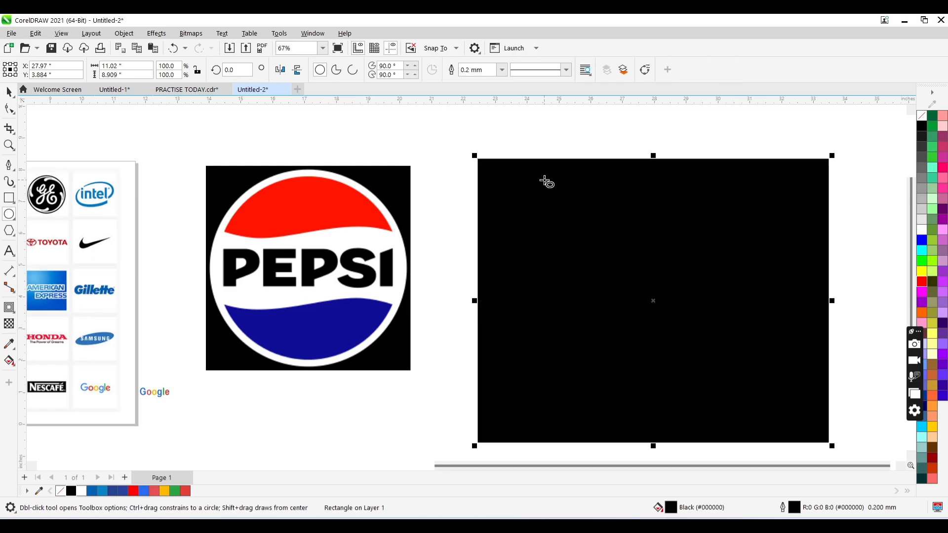
left_click_drag(541, 177, 741, 376)
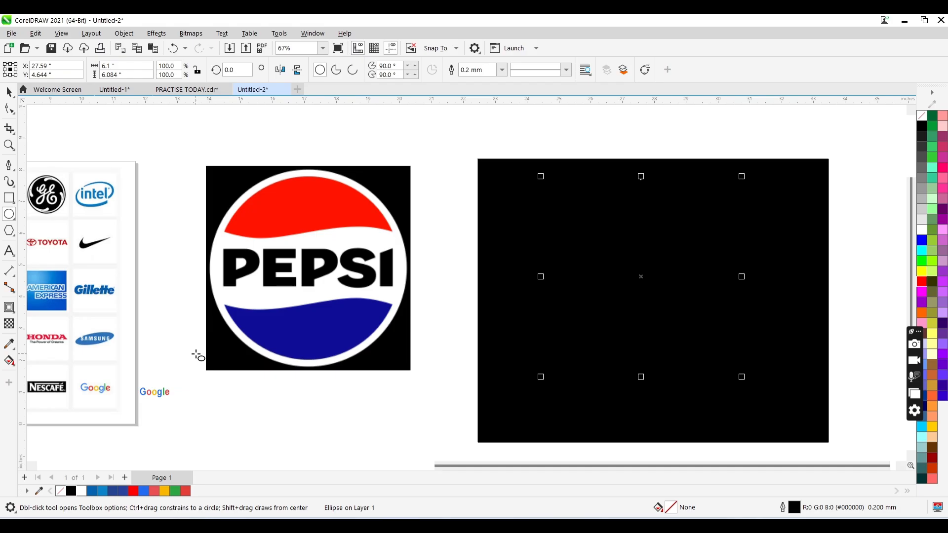
left_click(82, 490)
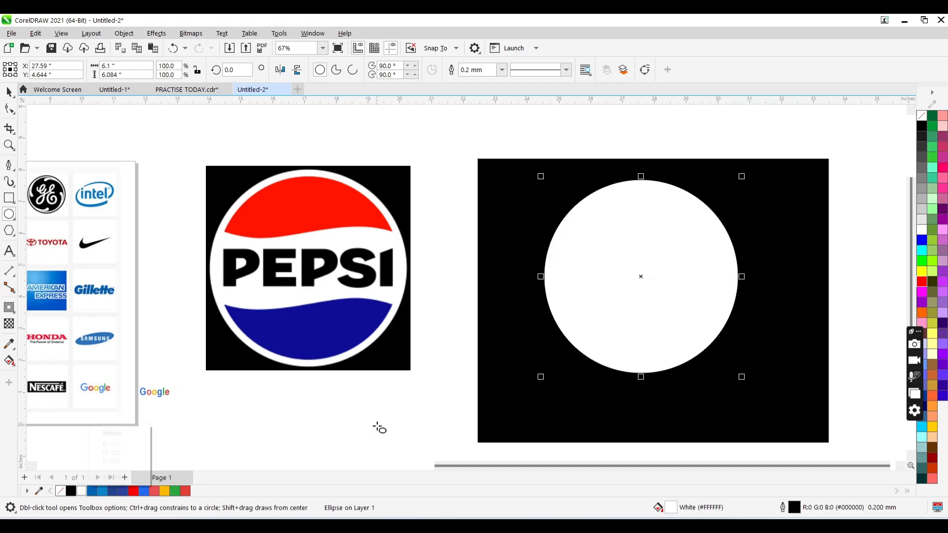
key("space")
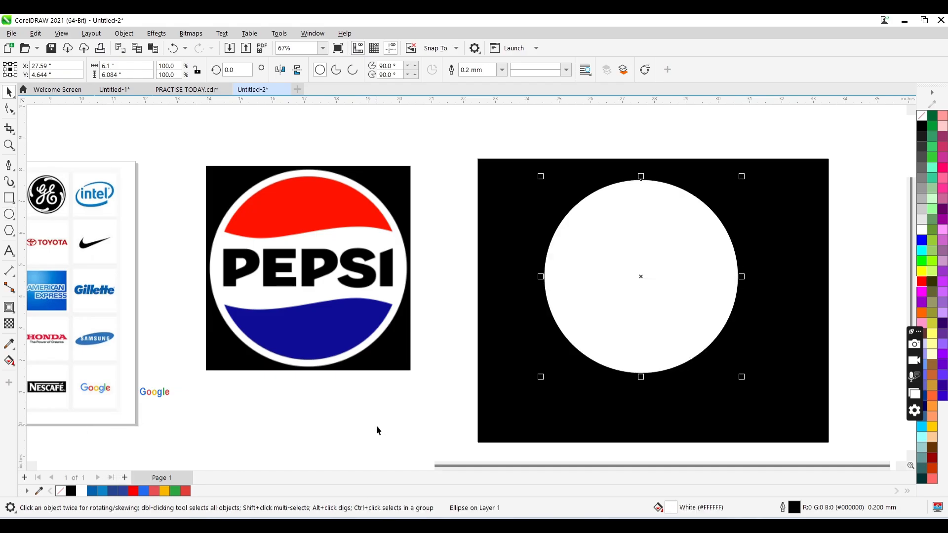
- Duplicate the white circle and align the copy with the original on both centre axes
key("ctrl+d")
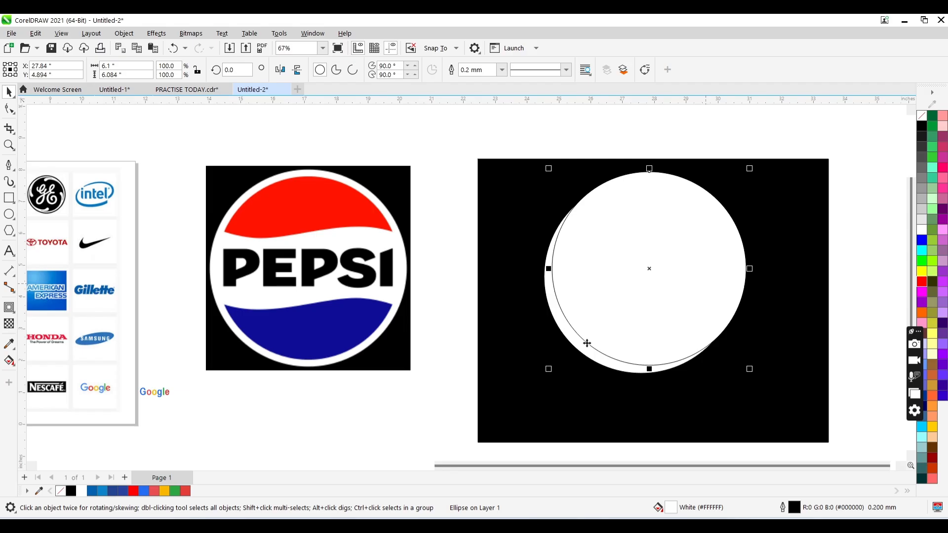
left_click(579, 345, "shift")
key("c")
key("e")
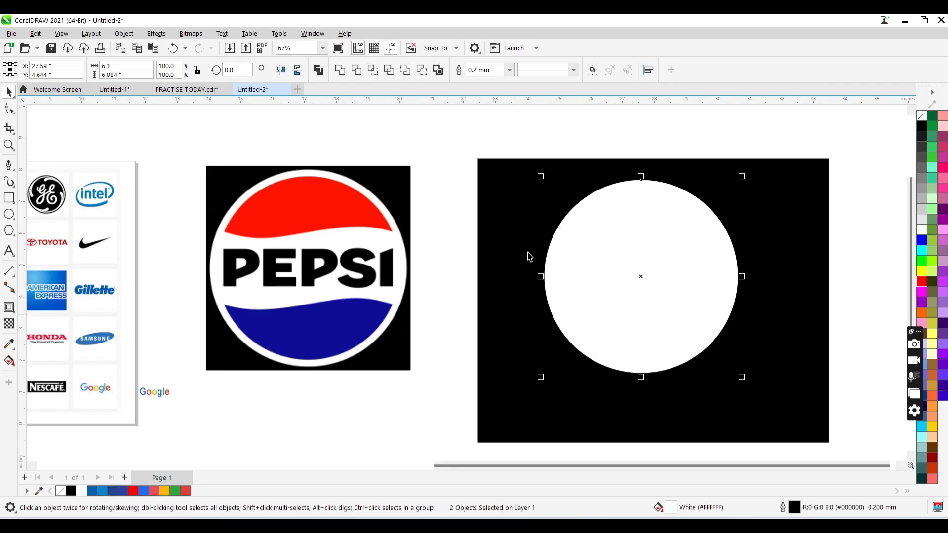
- Move the duplicate circle aside and align both circles on their centres again
left_click_drag(654, 213, 695, 219)
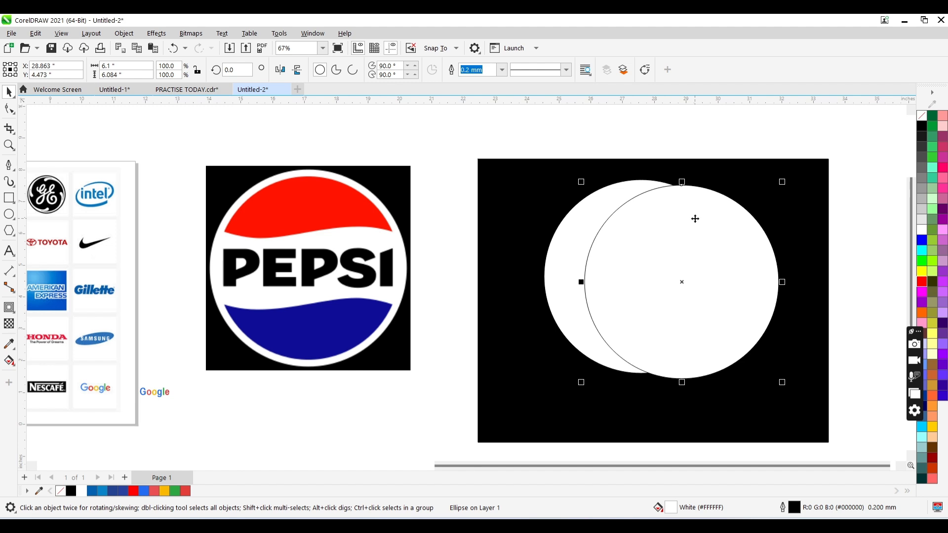
left_click_drag(783, 127, 509, 403)
key("c")
key("e")
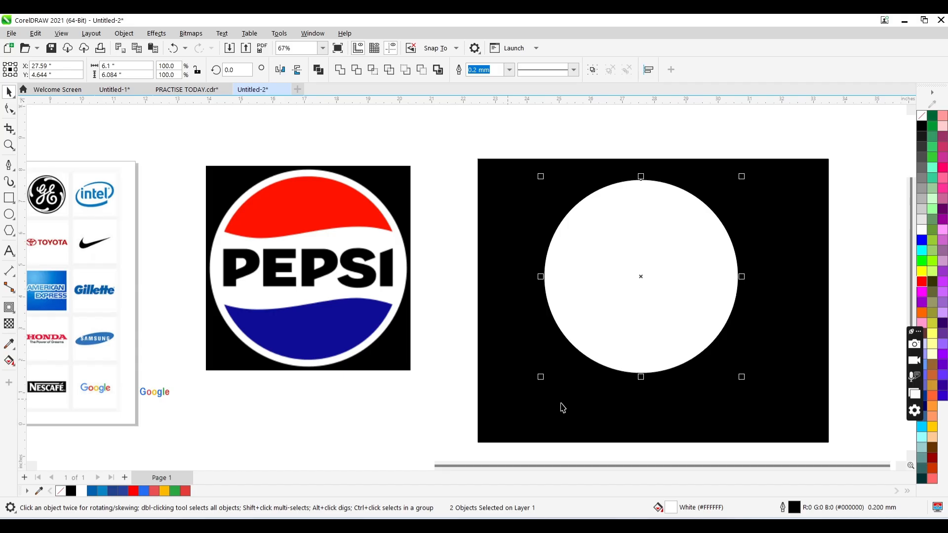
- Shrink the front circle about its centre to about 5.5 in across and fill it with red #E33E38
left_click(700, 268)
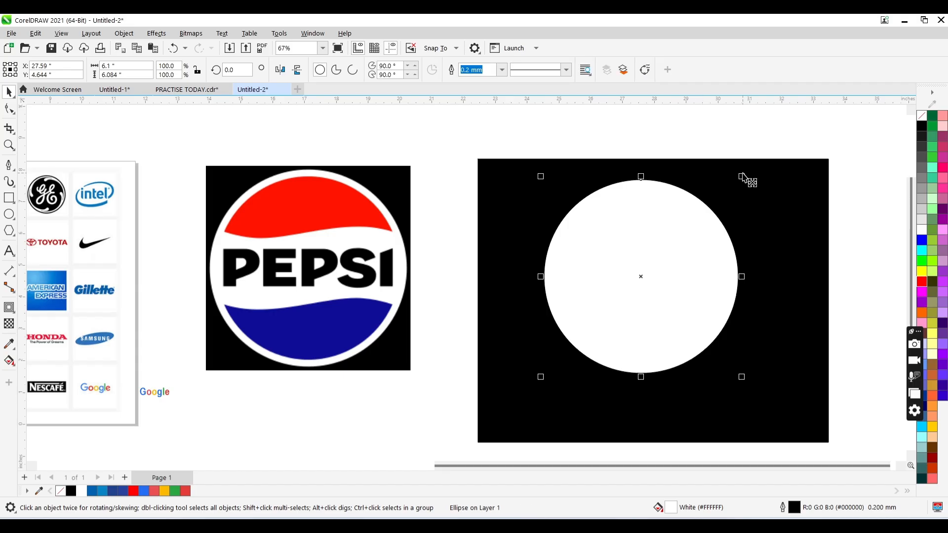
mouse_move(742, 177)
left_mouse_down()
mouse_move(731, 177)
mouse_move(733, 185)
left_mouse_up()
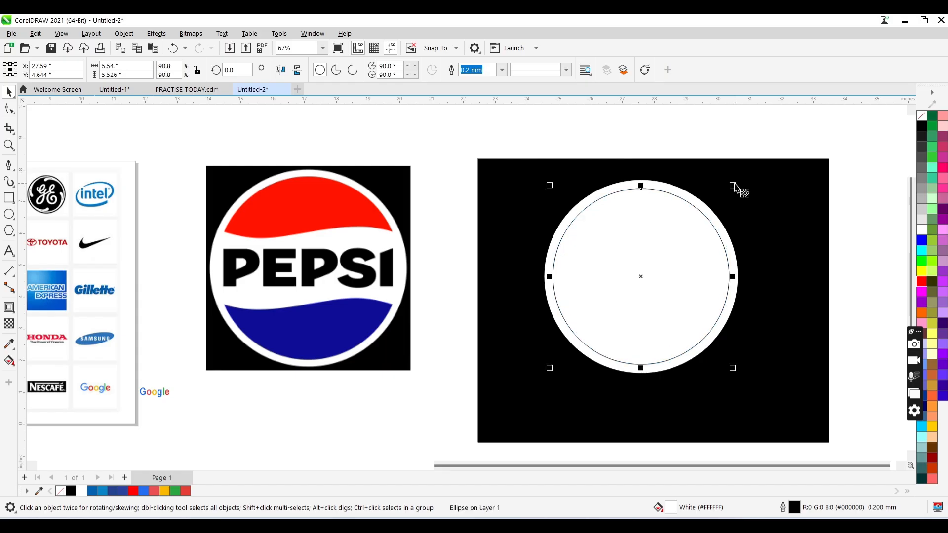
left_click(186, 490)
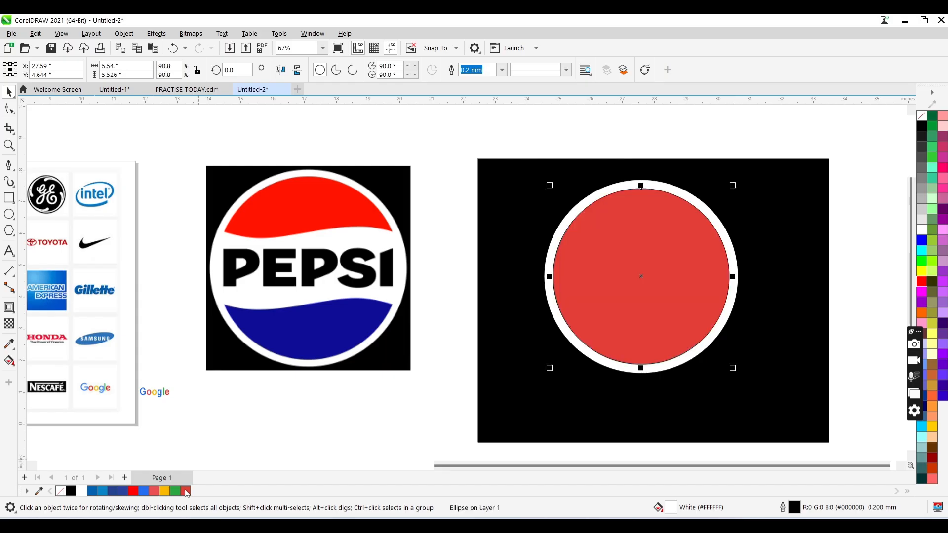
- Sample the red #FF1400 from the Pepsi image and apply it to the inner circle
left_click(9, 343)
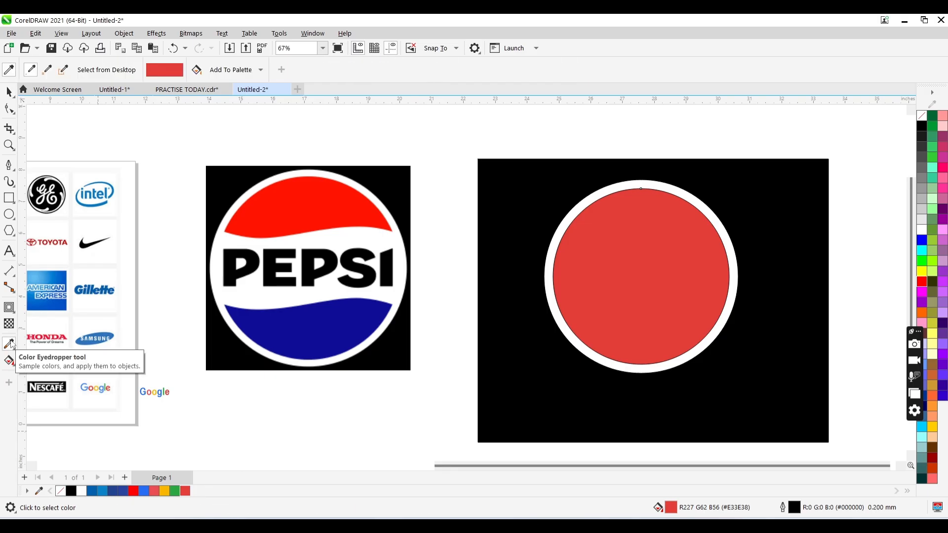
left_click(316, 212)
left_click(607, 240)
key("space")
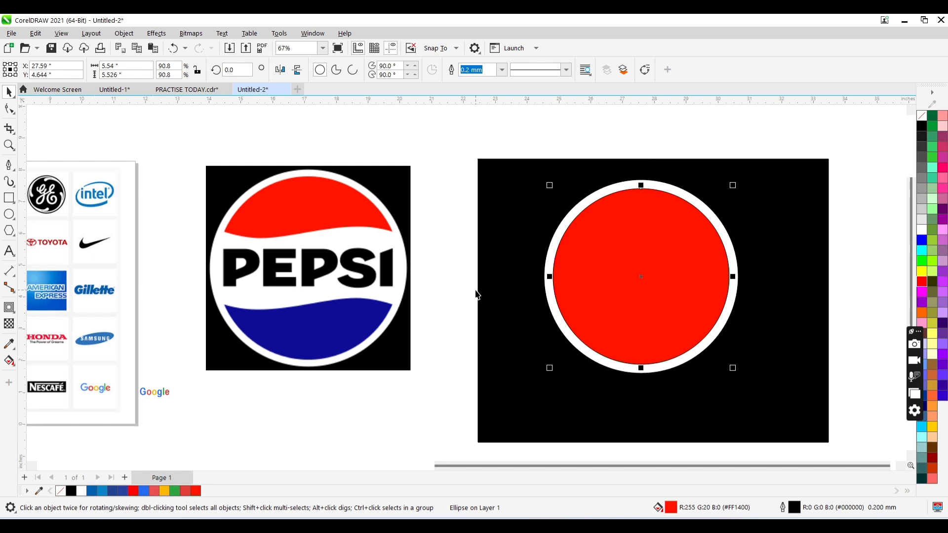
- Give the inner circle a fountain fill and add a dark red #BF1000 colour stop at 42%
key("F11")
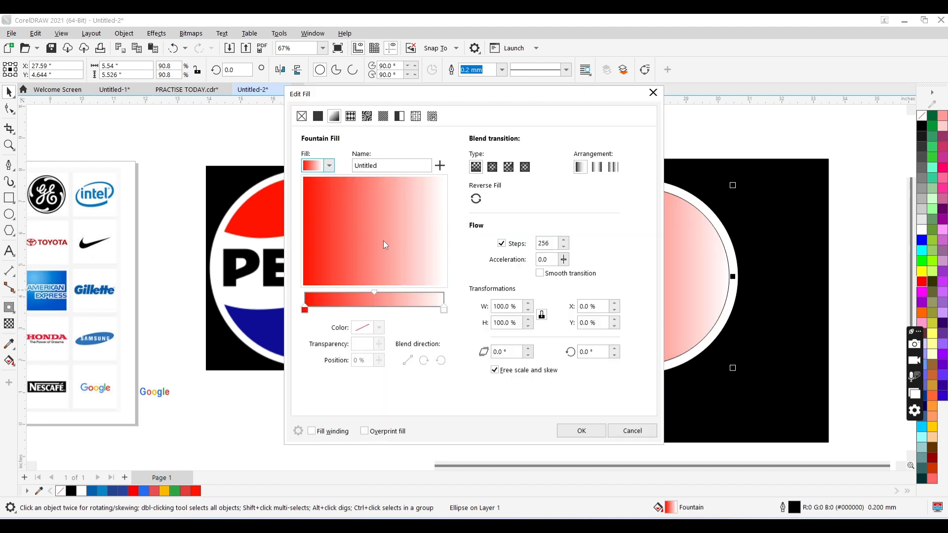
left_click(363, 307)
double_click(364, 308)
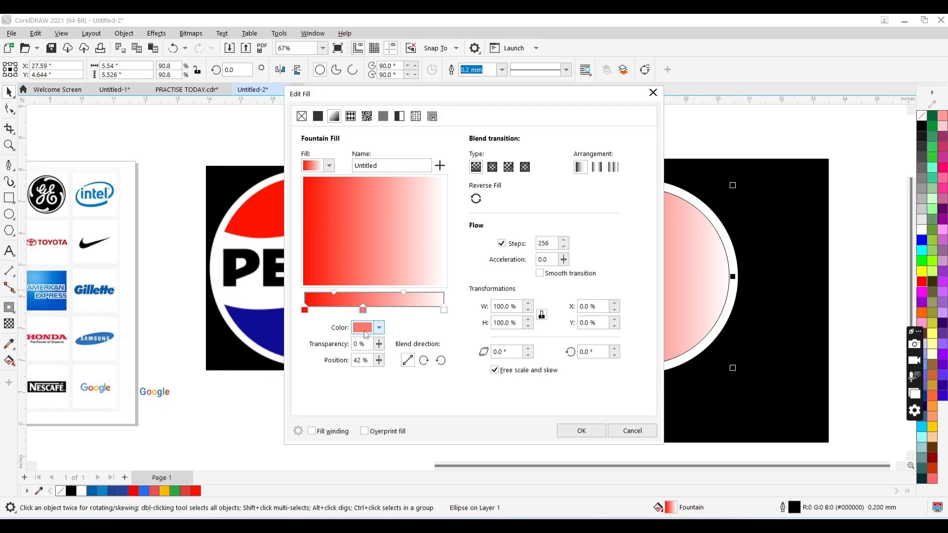
left_click(365, 331)
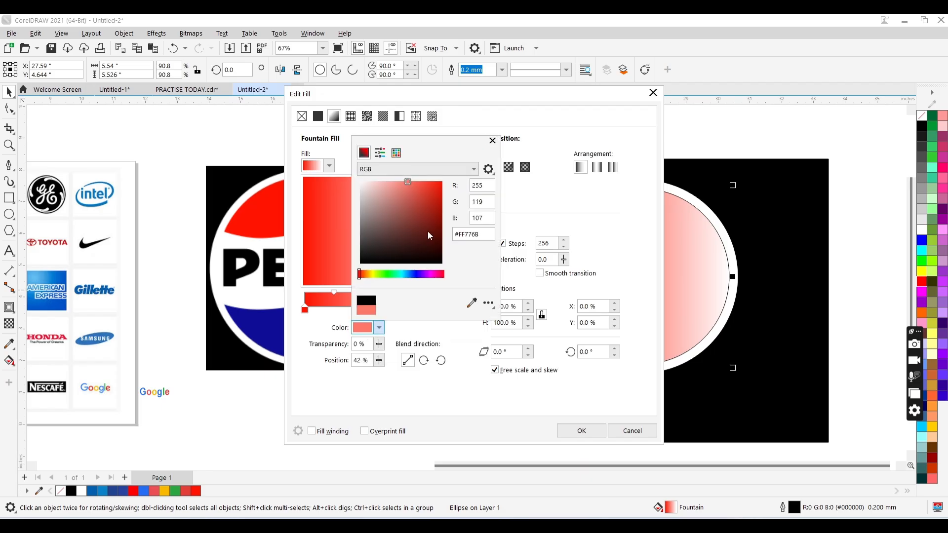
left_click(430, 202)
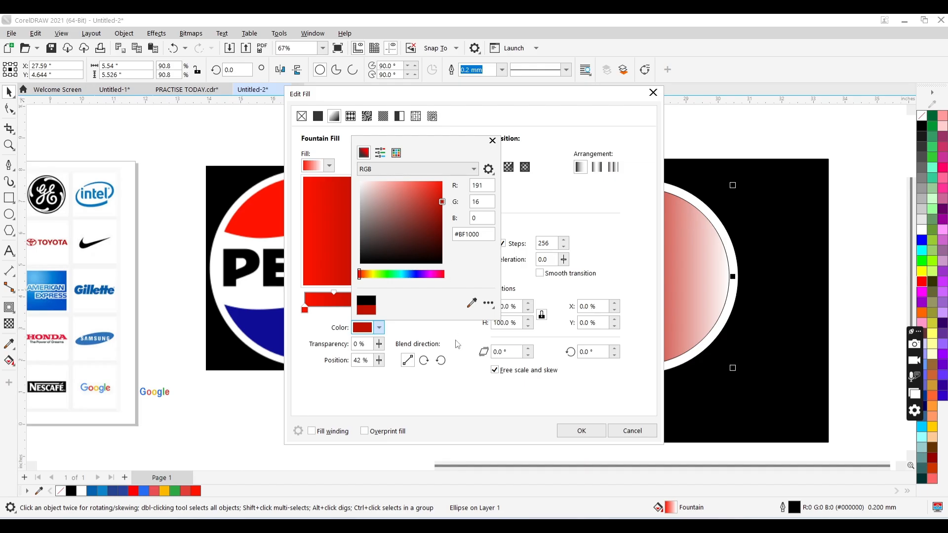
left_click(460, 349)
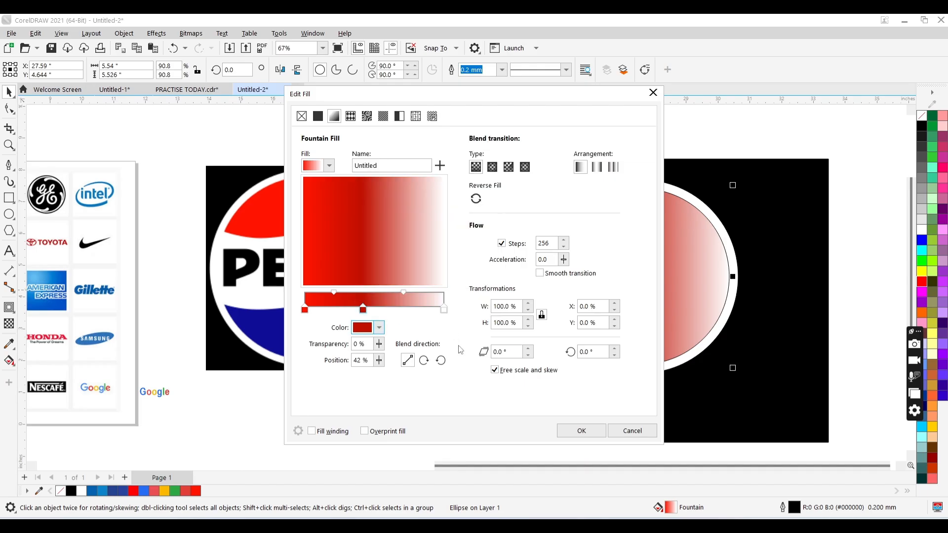
- Add a gradient stop at 52% and colour it with the blue #0E0E96 sampled from the Pepsi image
double_click(378, 308)
left_click(368, 324)
left_click(471, 301)
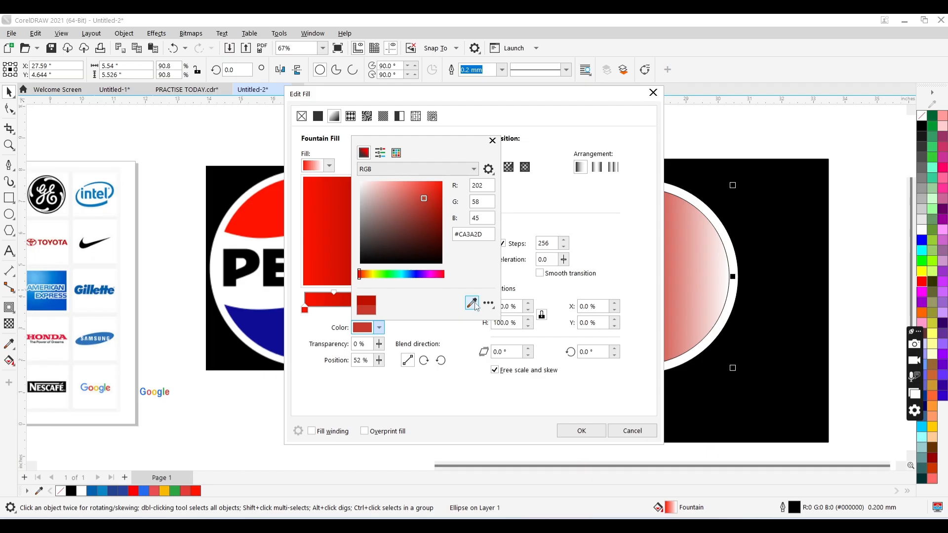
left_click(270, 328)
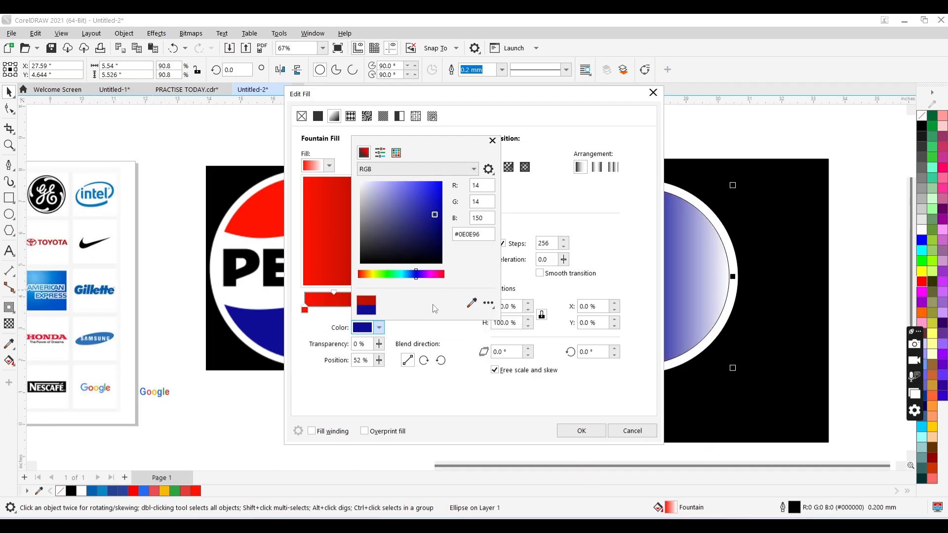
left_click(471, 332)
- Set the gradient's end stop to the Pepsi image's blue #0E0E96 and rotate the blend to 265.2° with red on top
left_click(444, 309)
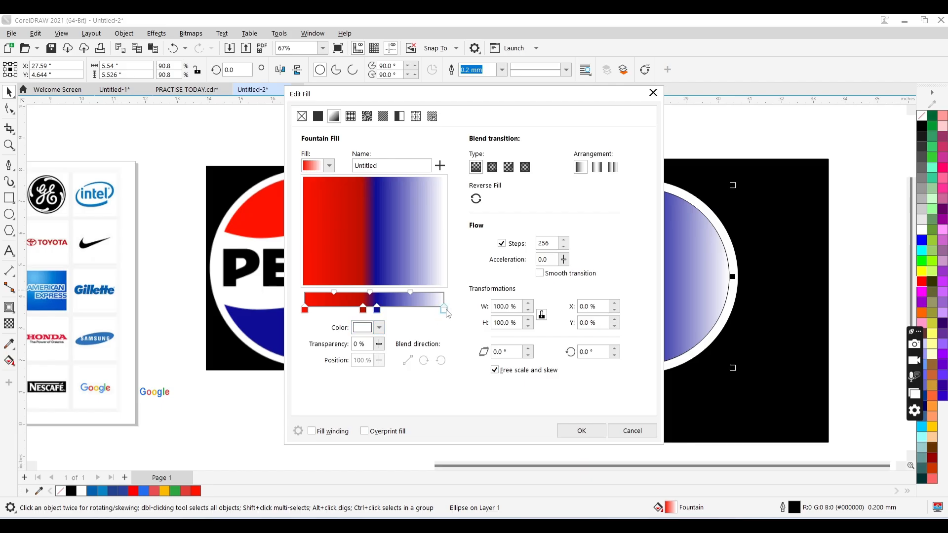
left_click(368, 328)
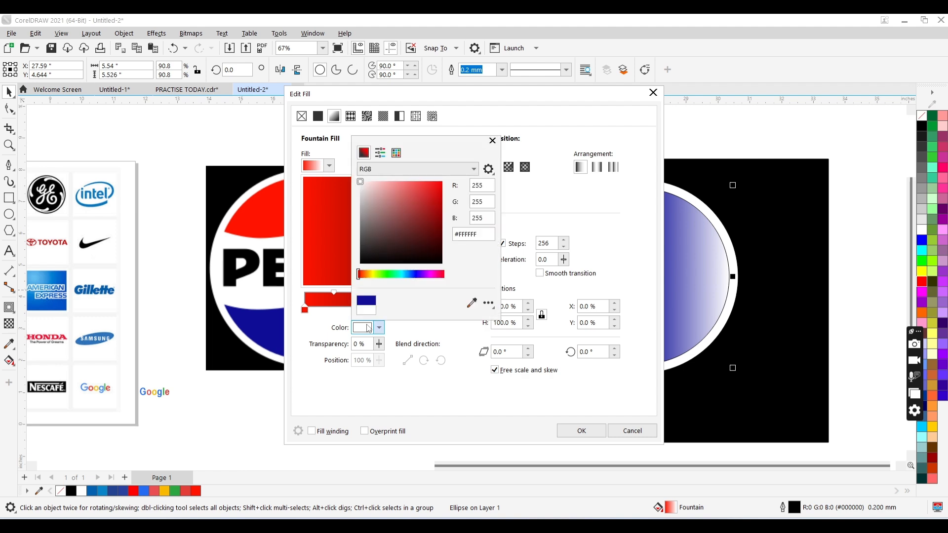
left_click(471, 304)
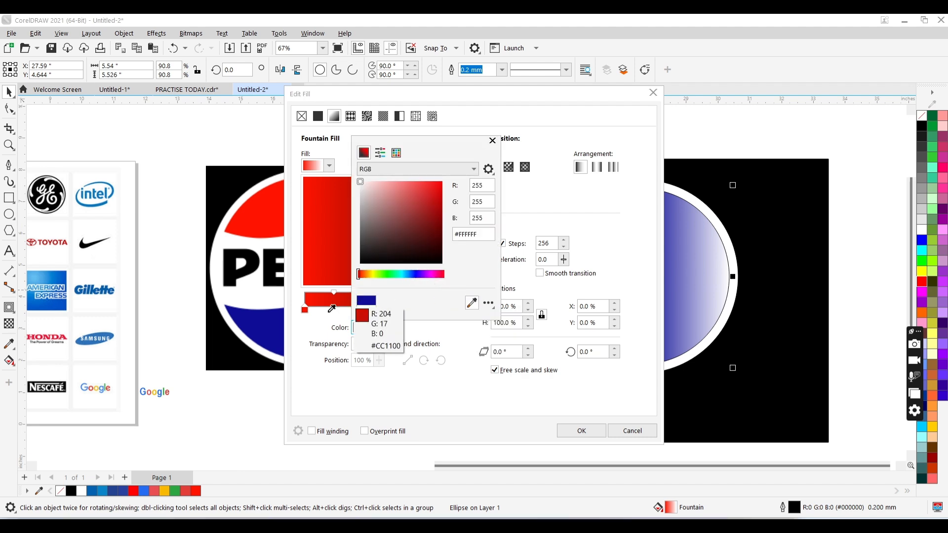
left_click(269, 319)
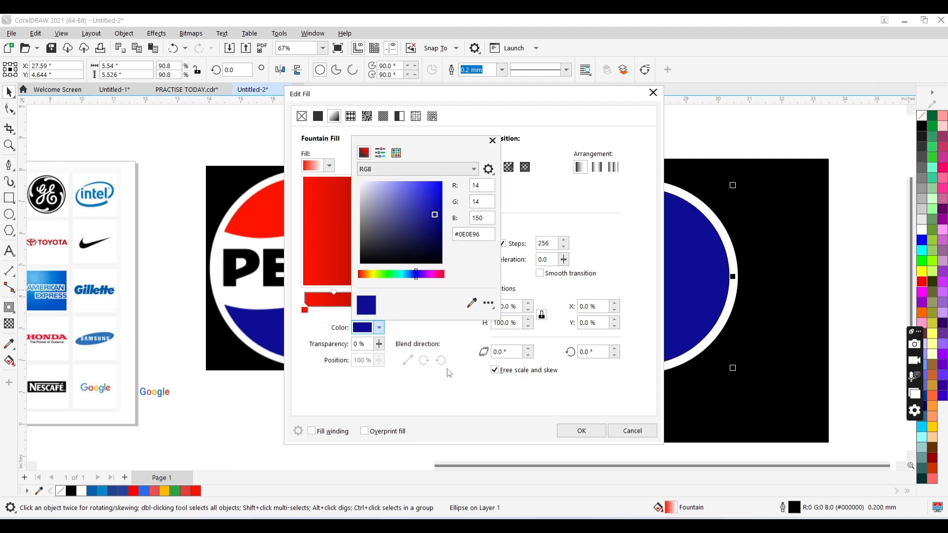
left_click(566, 431)
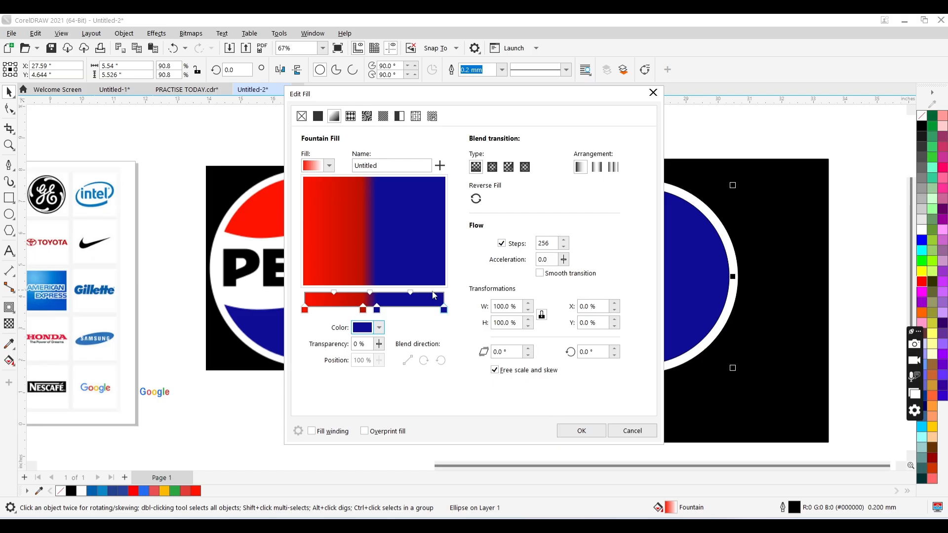
left_click_drag(360, 208, 371, 248)
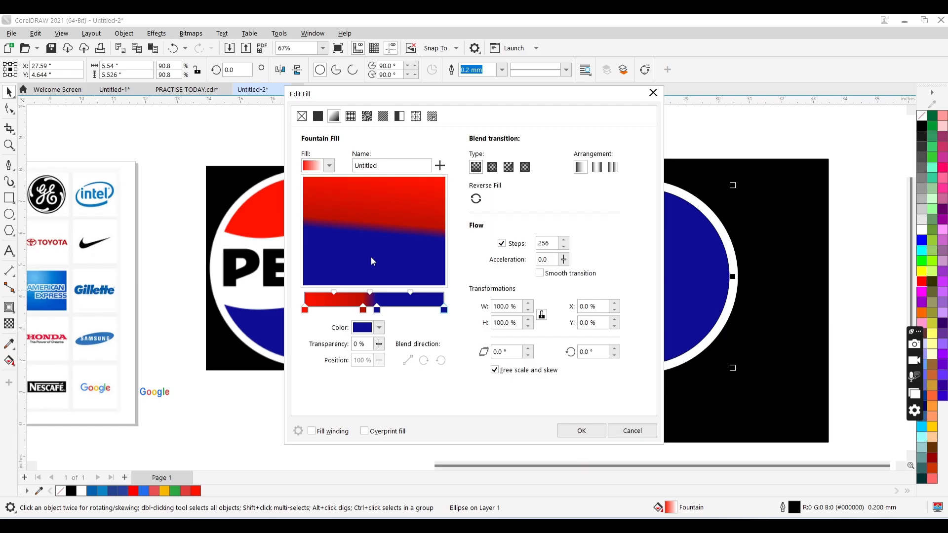
- Apply the red-and-blue fountain fill and draw a wavy flowchart shape about 7.05 by 2.36 in across the inner circle
left_click(573, 433)
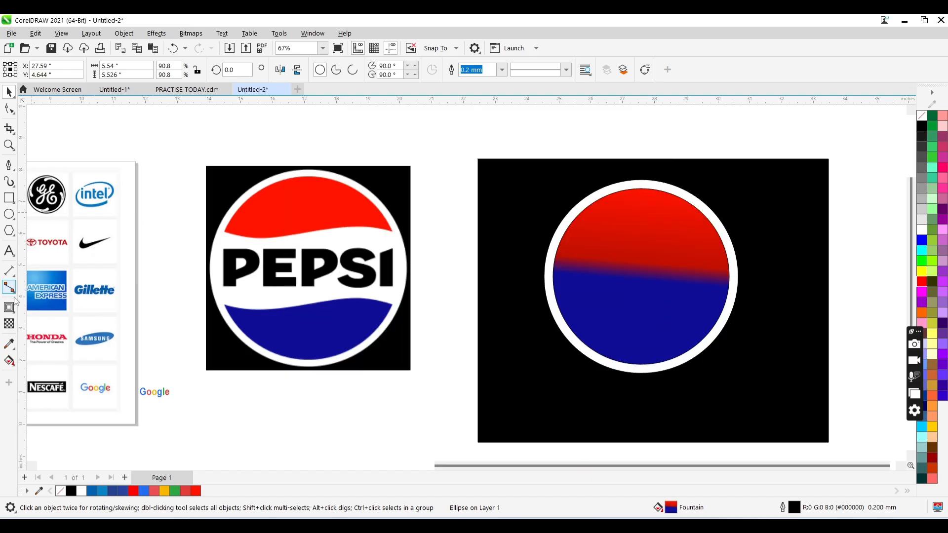
left_click(14, 238)
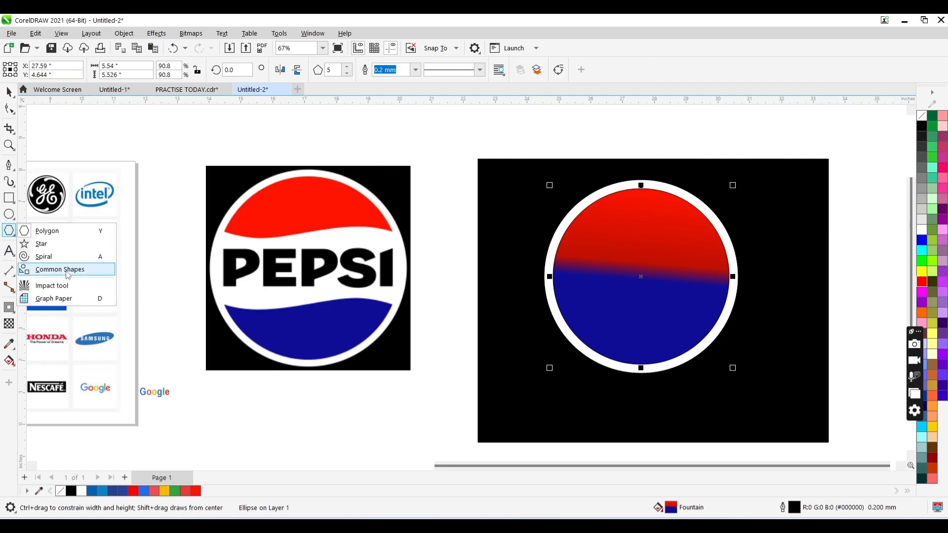
left_click(68, 275)
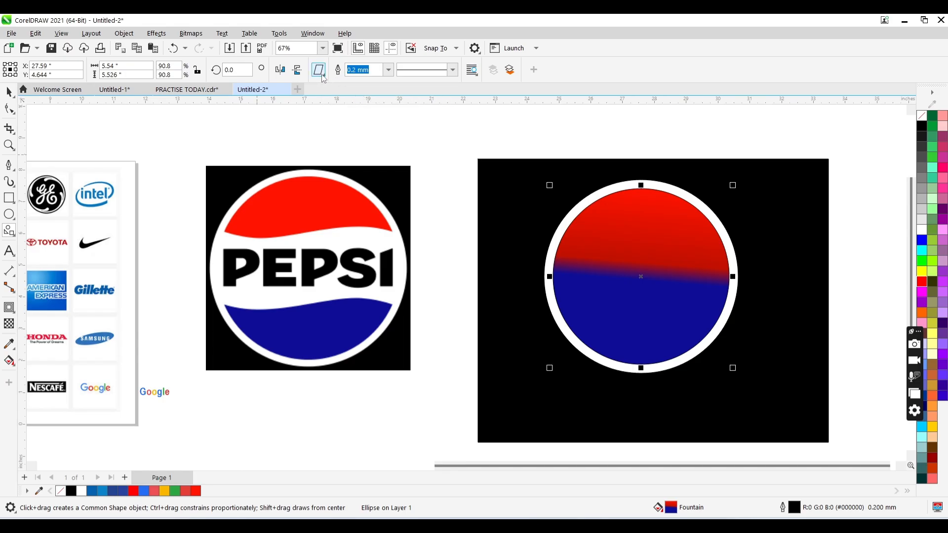
left_click(321, 74)
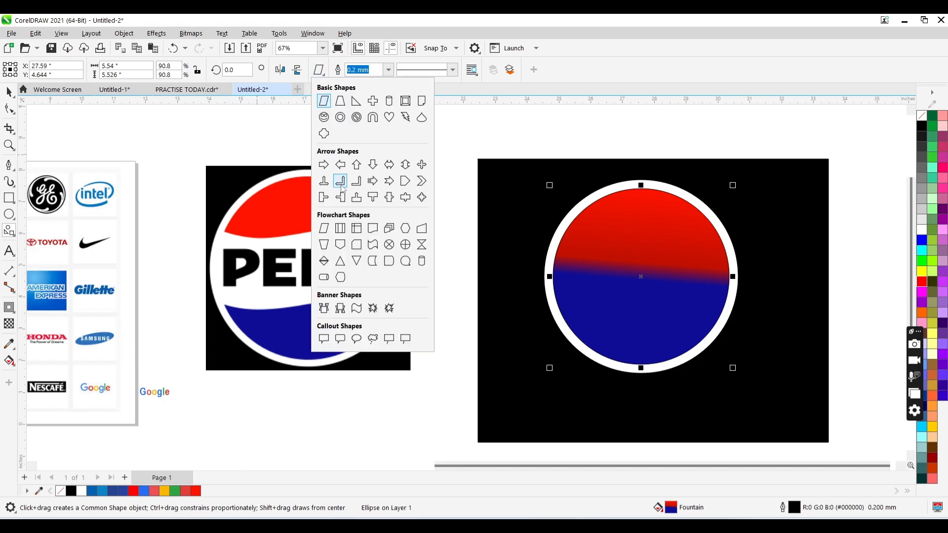
left_click(374, 245)
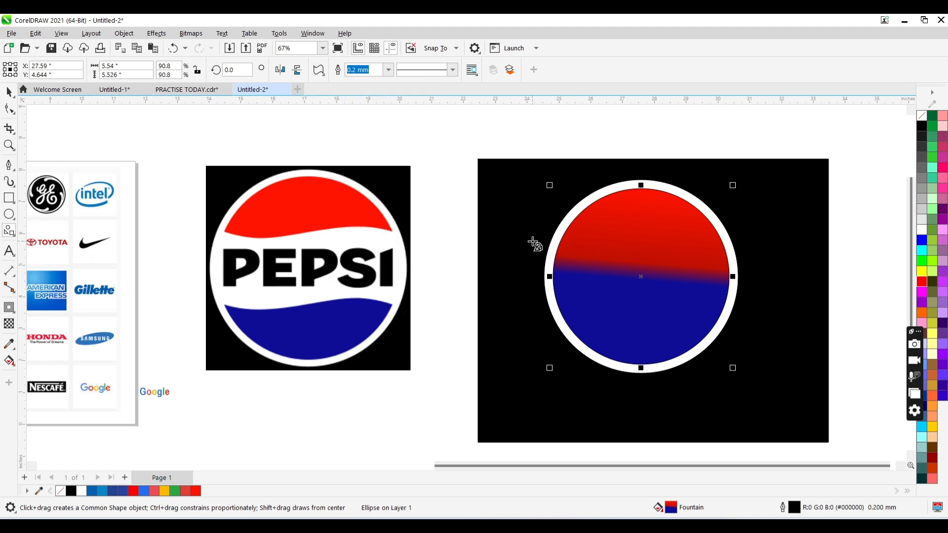
mouse_move(529, 238)
left_mouse_down()
mouse_move(783, 327)
mouse_move(757, 315)
left_mouse_up()
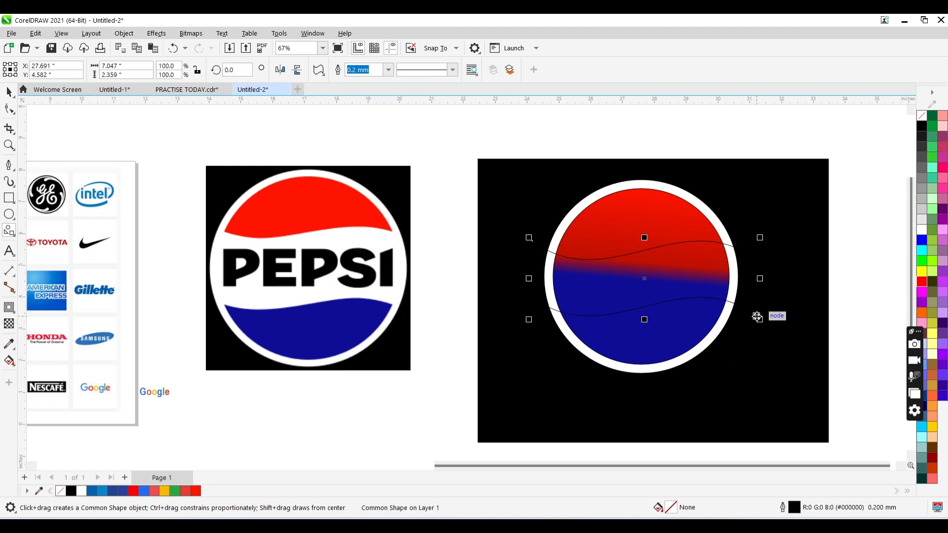
- Centre the wave shape horizontally and vertically on the inner circle and fill it white
key("space")
left_click(638, 215, "shift")
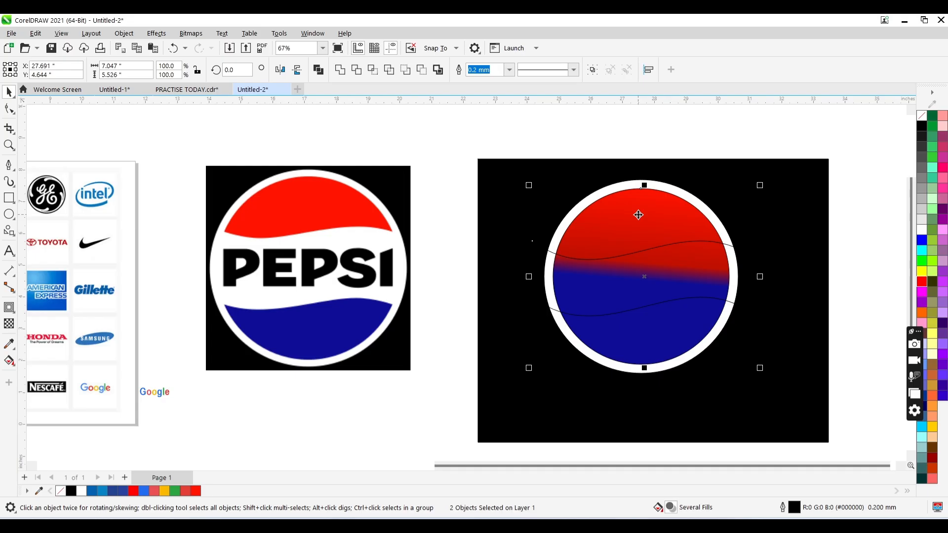
key("e")
key("c")
left_click_drag(789, 300, 683, 267)
left_click(683, 264)
key("ctrl+z")
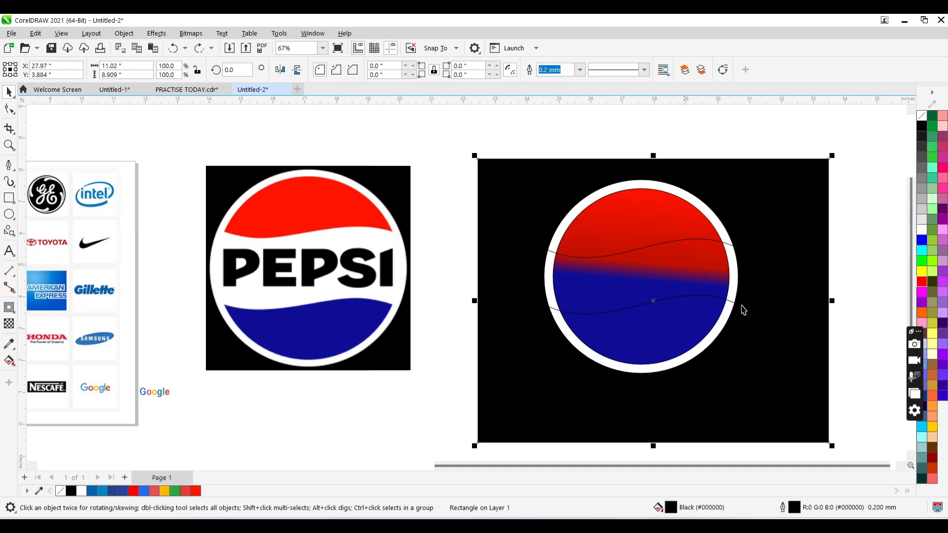
left_click(639, 271)
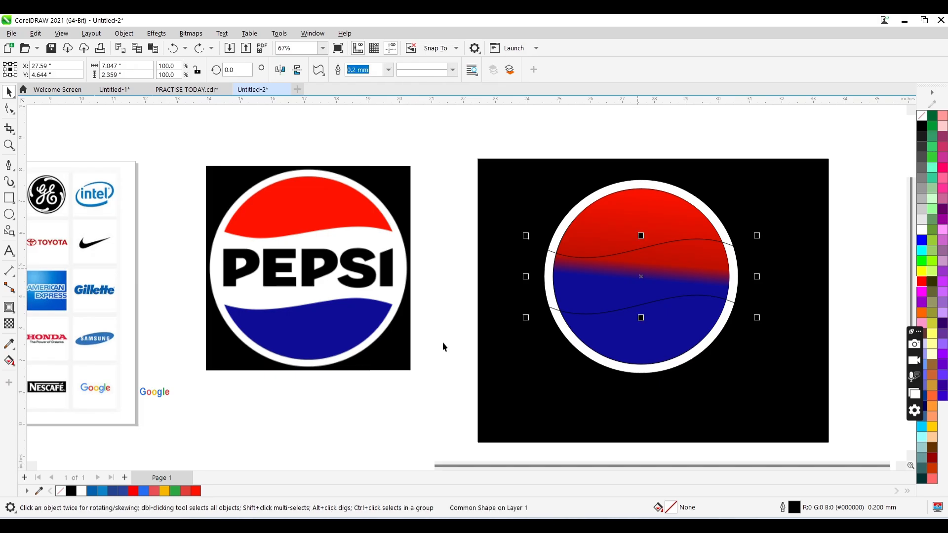
left_click(80, 491)
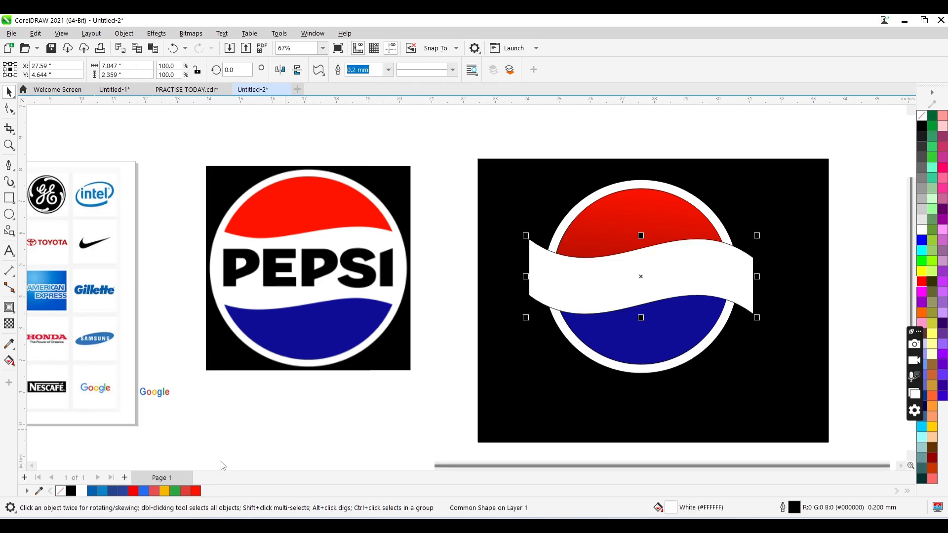
- Trim the gradient circle with the white wave shape and delete the wave
left_click(582, 217, "shift")
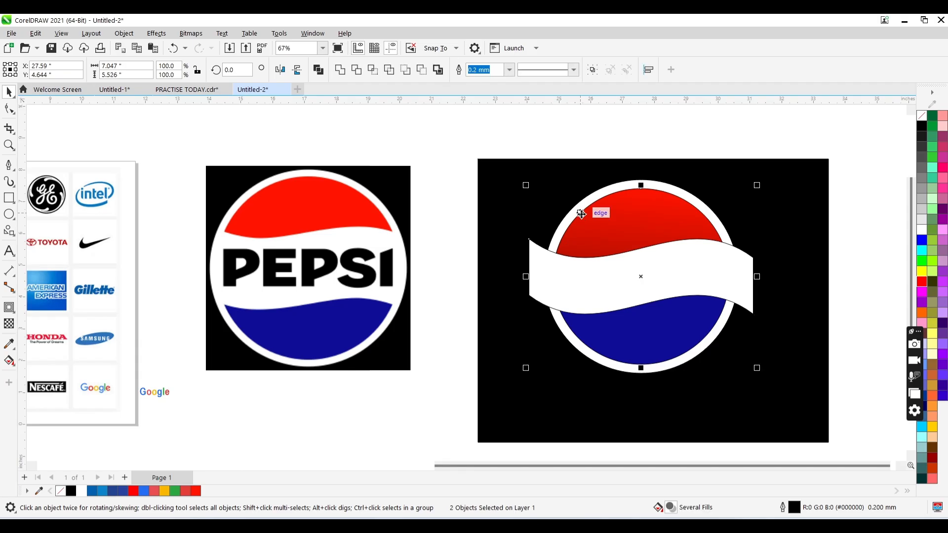
left_click(356, 69)
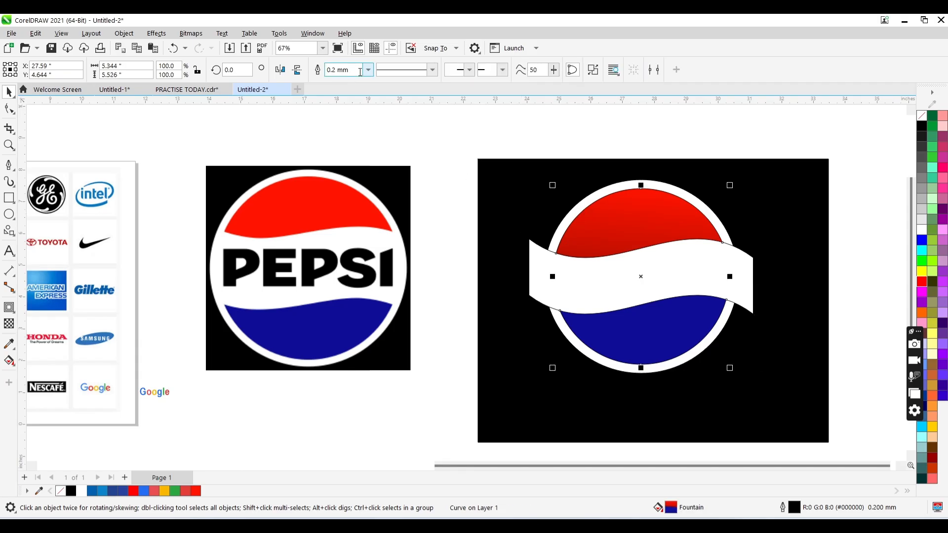
left_click(731, 284)
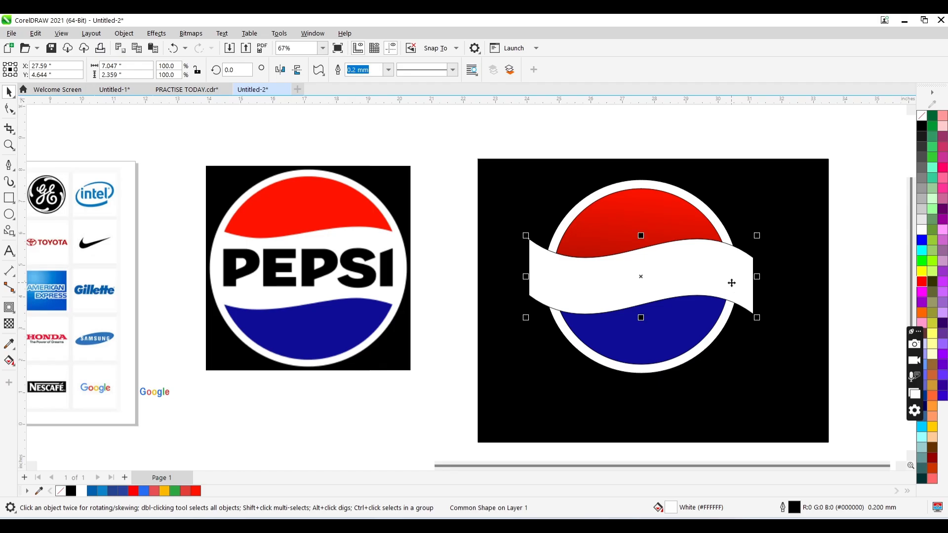
key("Delete")
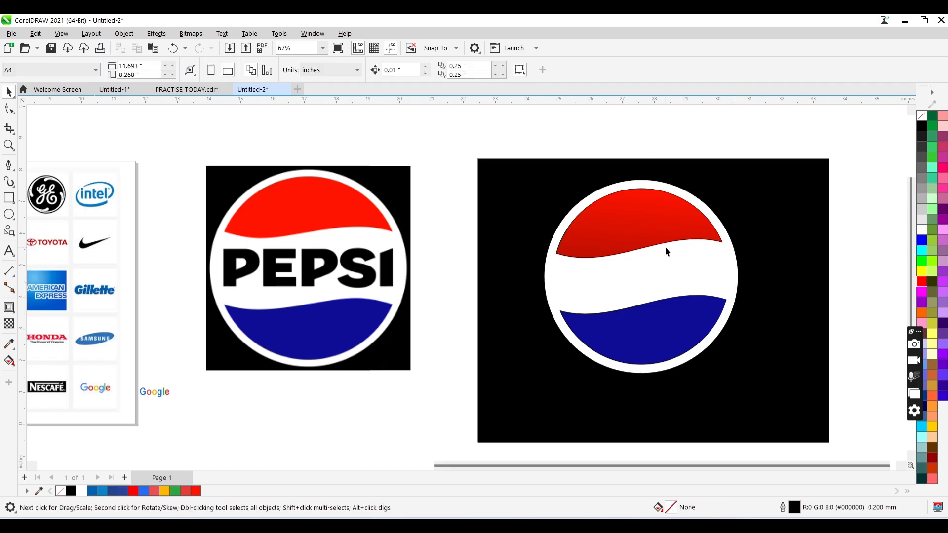
- Remove the outline from the trimmed red-and-blue shape
left_click(630, 244)
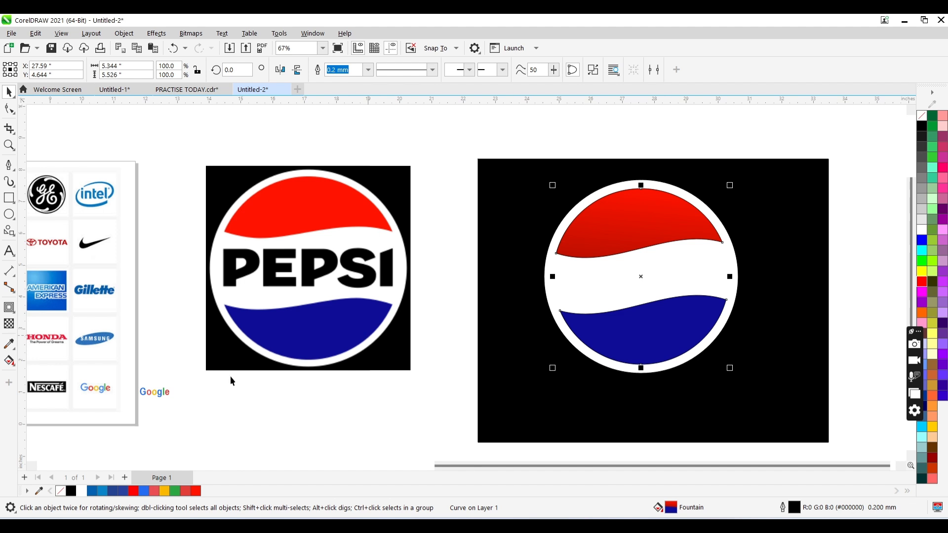
right_click(63, 495)
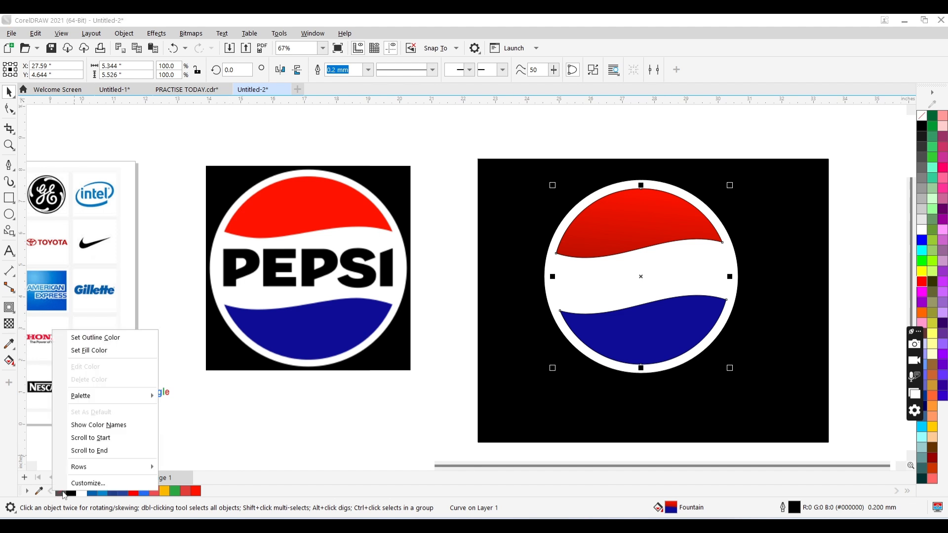
left_click(115, 341)
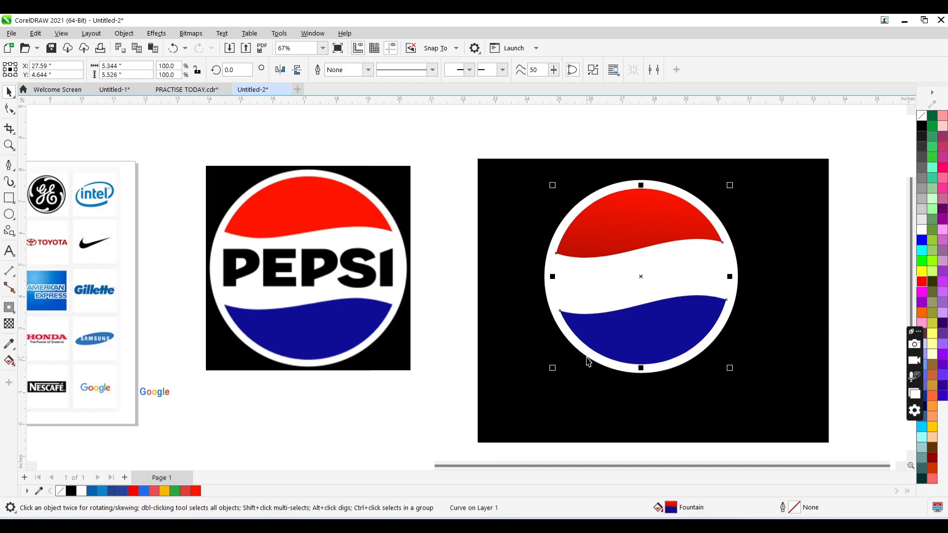
- Add the text "pepsi" in the white band of the circle and change it to uppercase
left_click(9, 252)
left_click(559, 282)
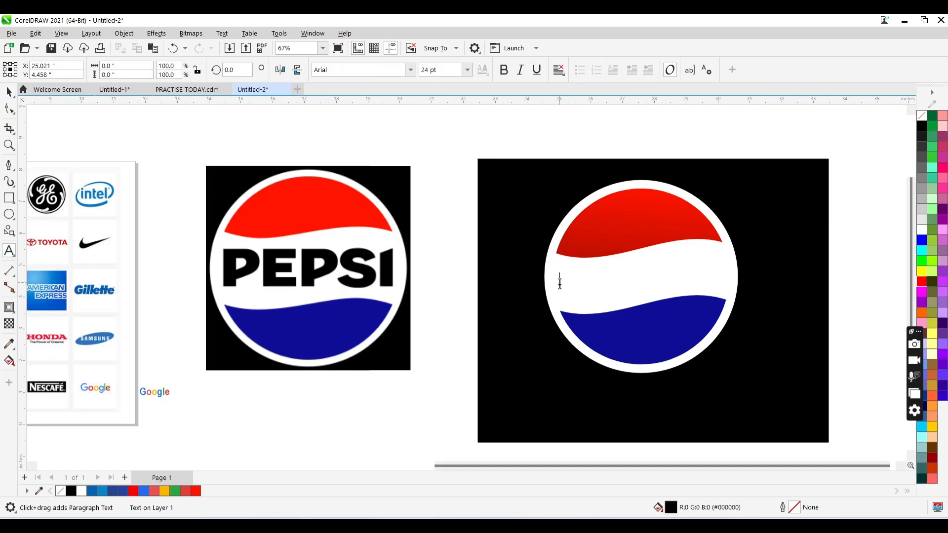
type("pepsi")
key("ctrl+a")
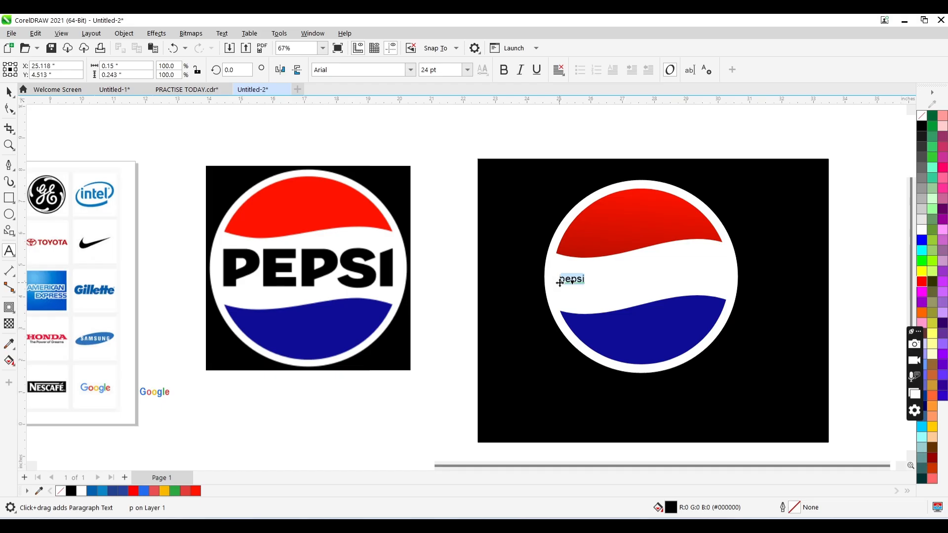
key("shift+F3")
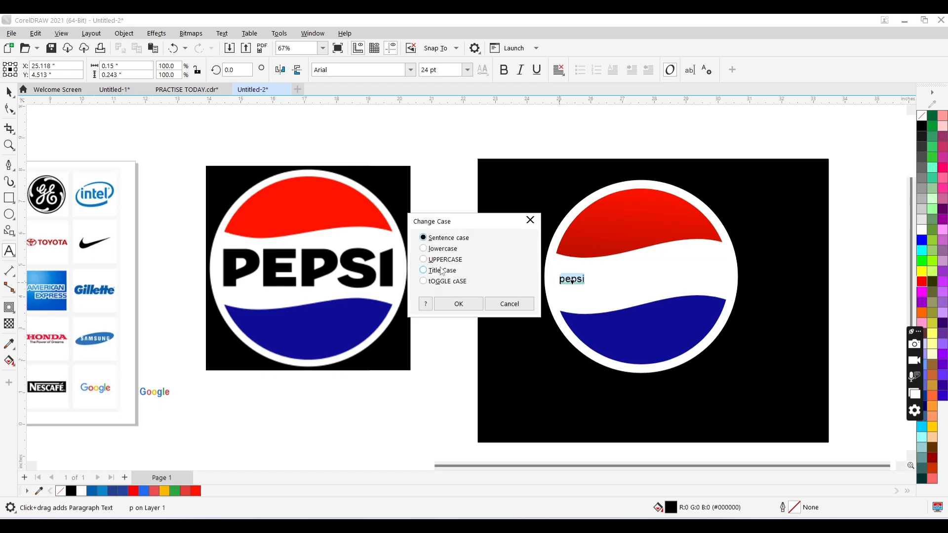
left_click(458, 303)
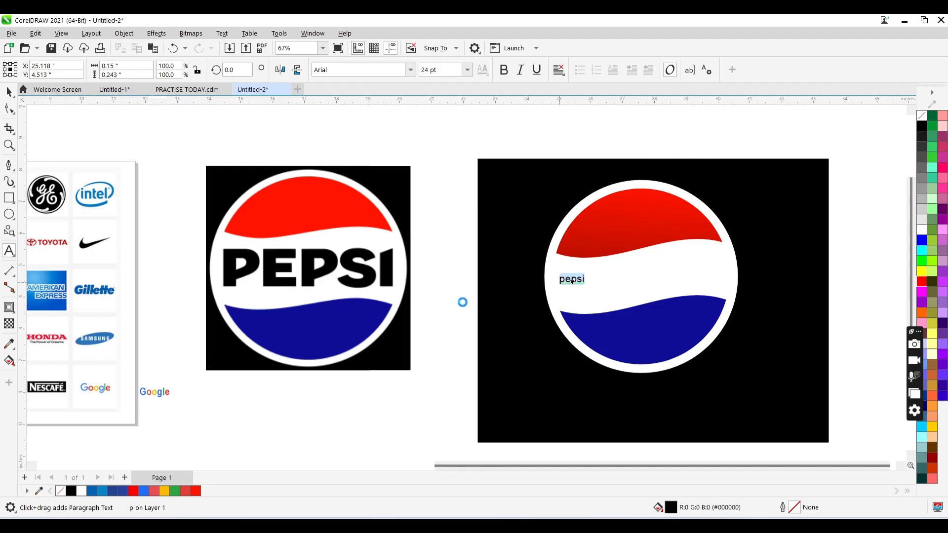
- Set the PEPSI text's font to Arial Black
key("ctrl+space")
left_click(410, 70)
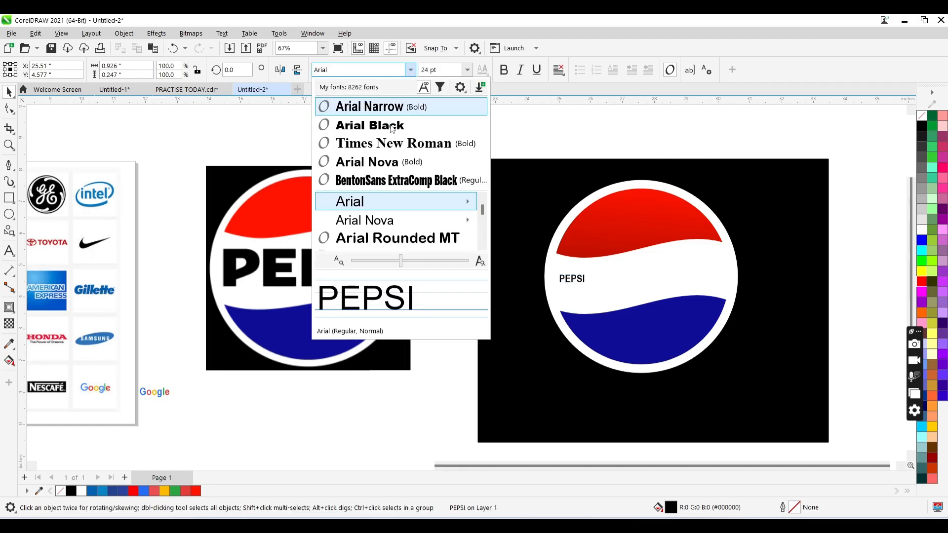
left_click(413, 127)
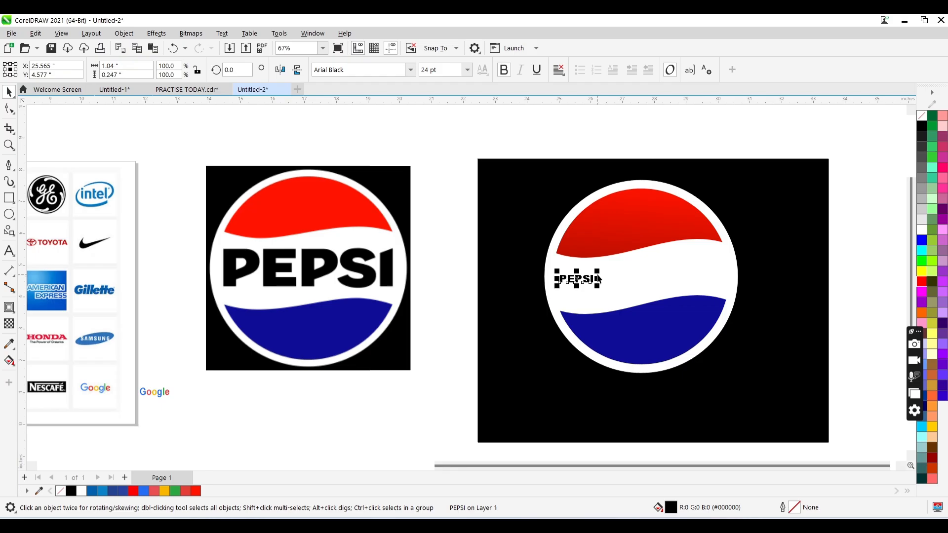
- Enlarge the PEPSI text to about 4.73 by 1 in and place it in the middle of the white band
left_click_drag(597, 272, 714, 243)
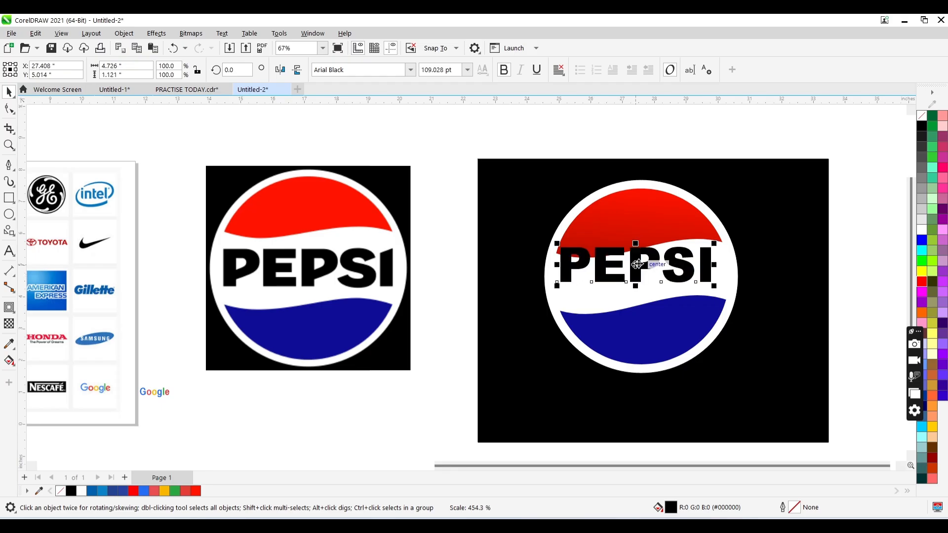
left_click_drag(637, 264, 649, 300)
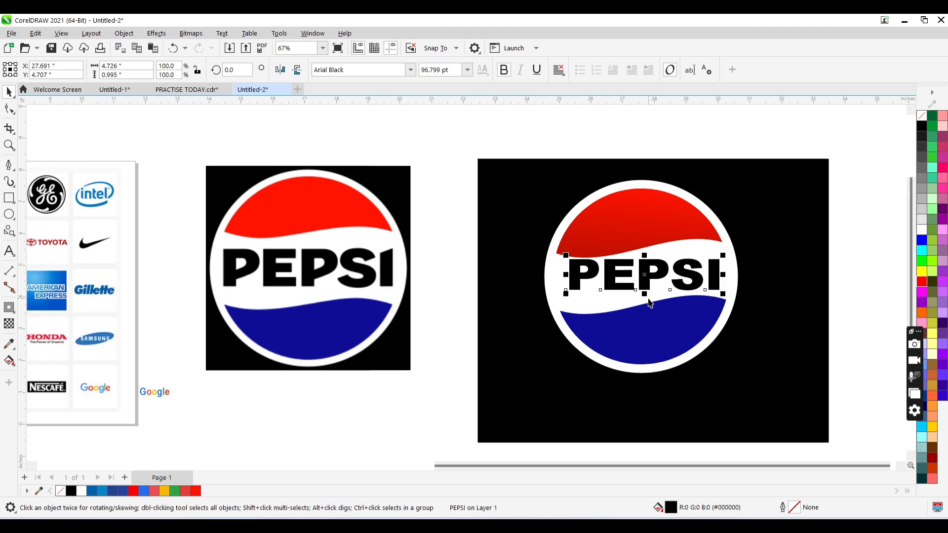
key("Down")
key("Down")
key("Down")
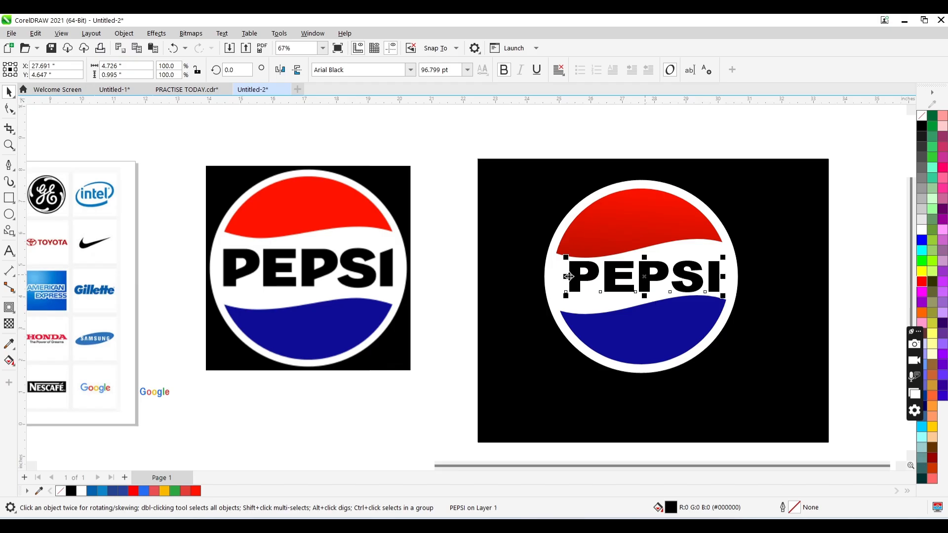
- Stretch the PEPSI text wider towards the circle's left edge
left_click_drag(568, 276, 558, 282)
type("z")
key("BackSpace")
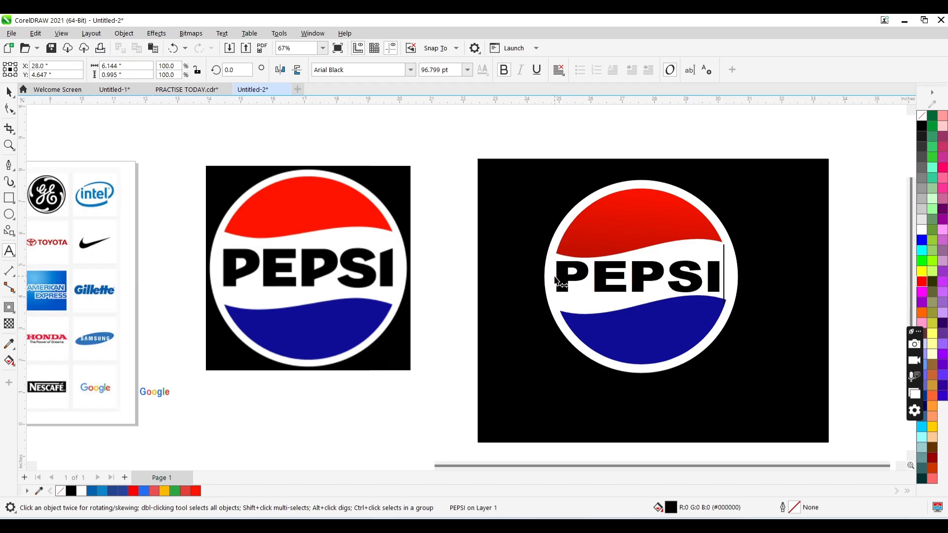
key("Escape")
- Review the finished Pepsi logo beside its reference image, the sheet of brand logos and the other recreated logos
key("z")
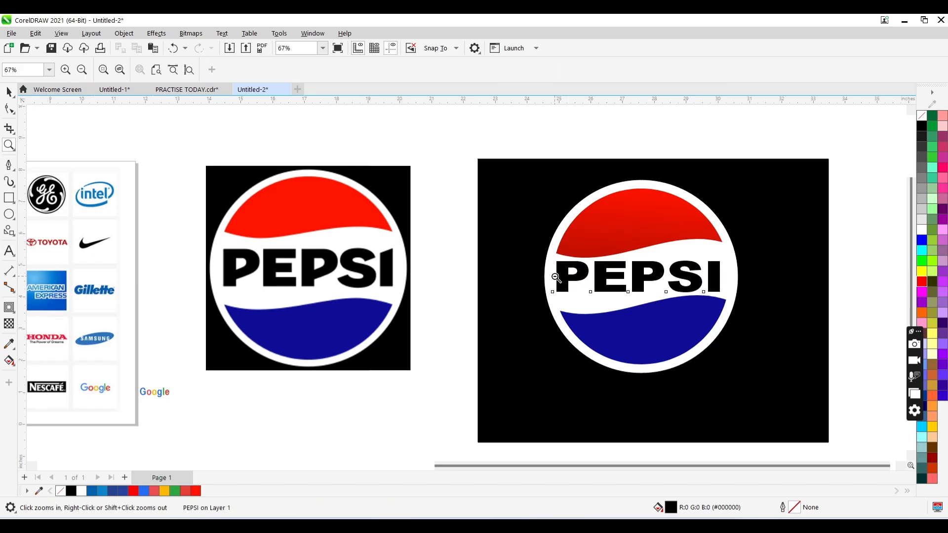
right_click(597, 272)
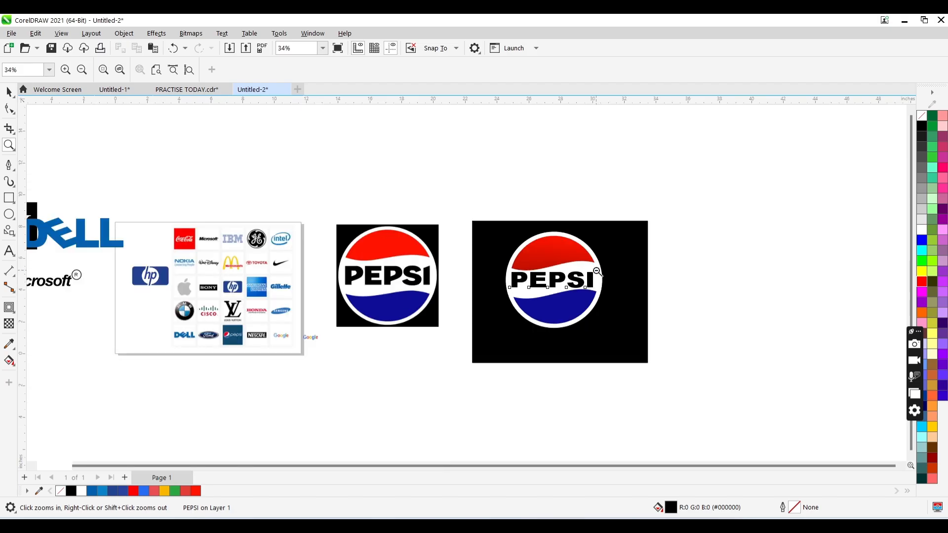
left_click(251, 315)
right_click(452, 287)
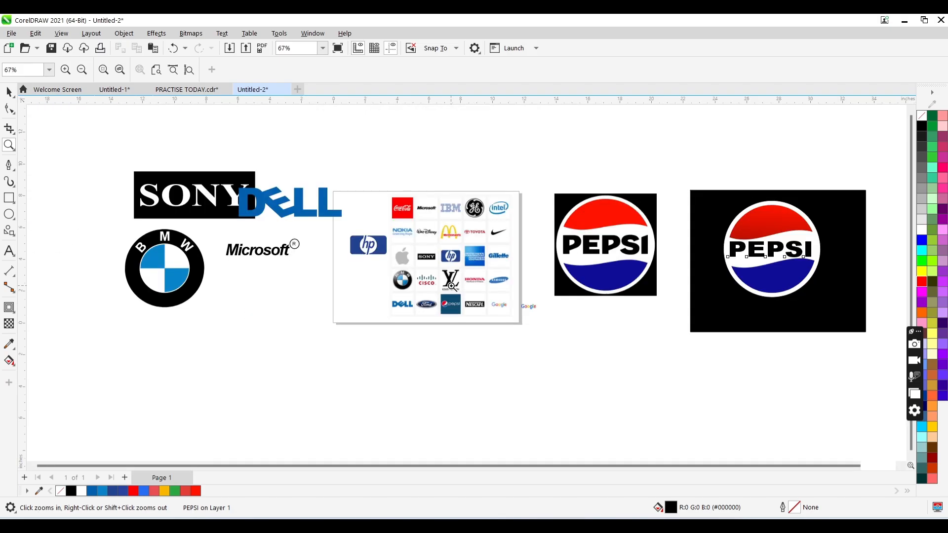
left_click(466, 287)
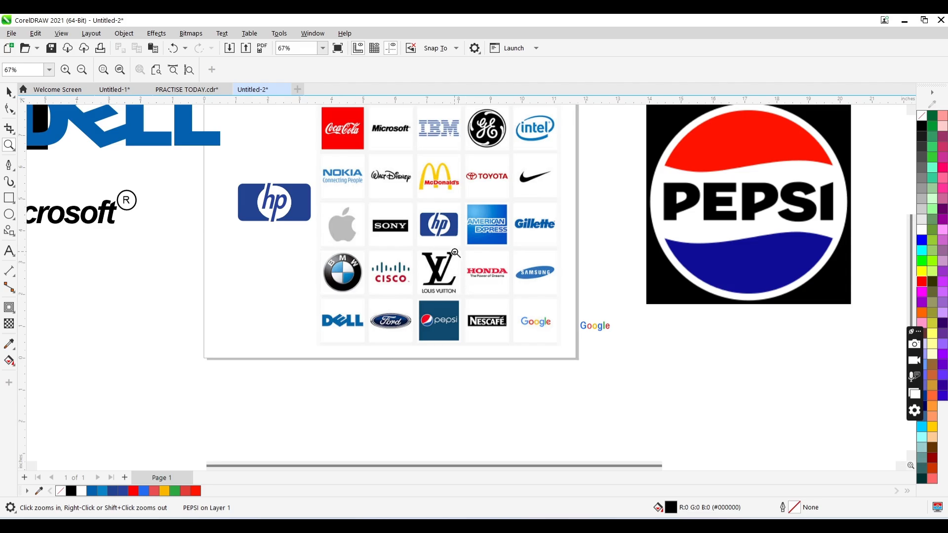
right_click(466, 285)
left_click(469, 260)
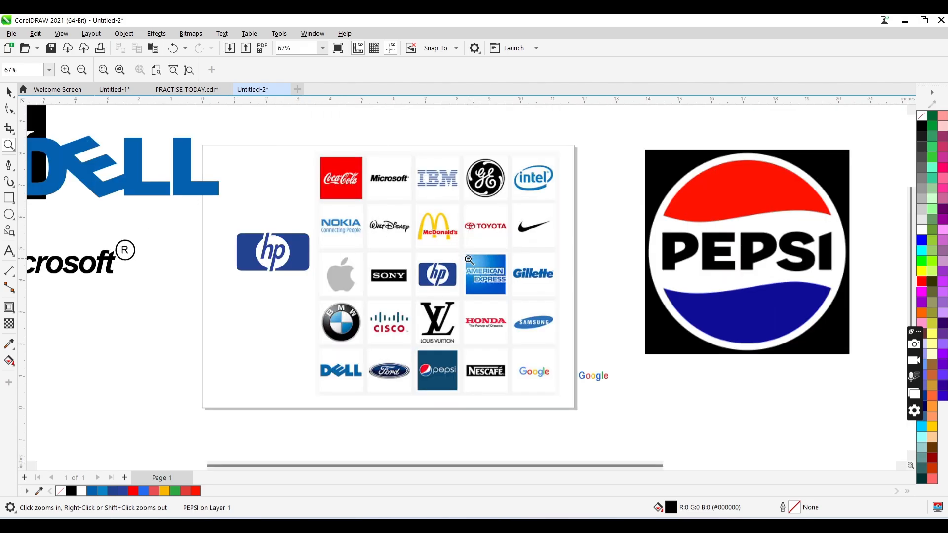
right_click(468, 260)
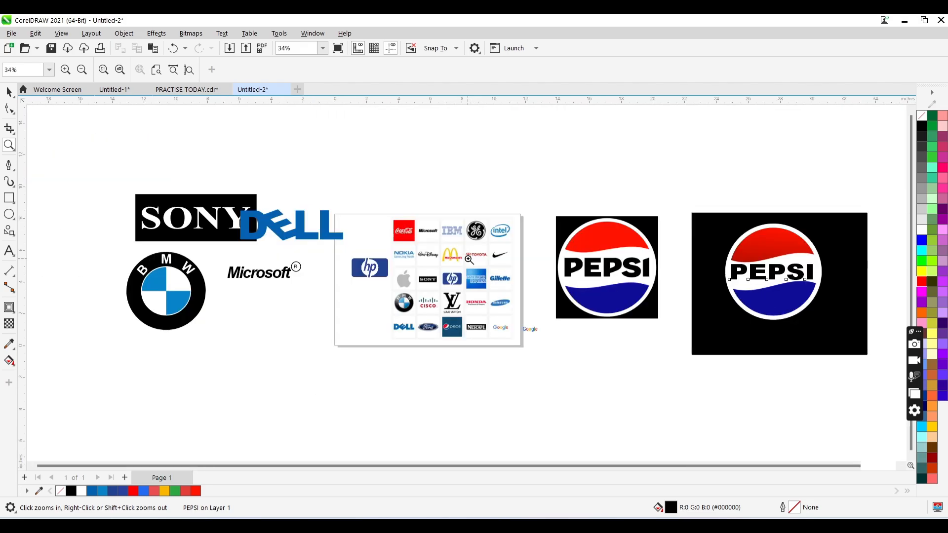
left_click(479, 284)
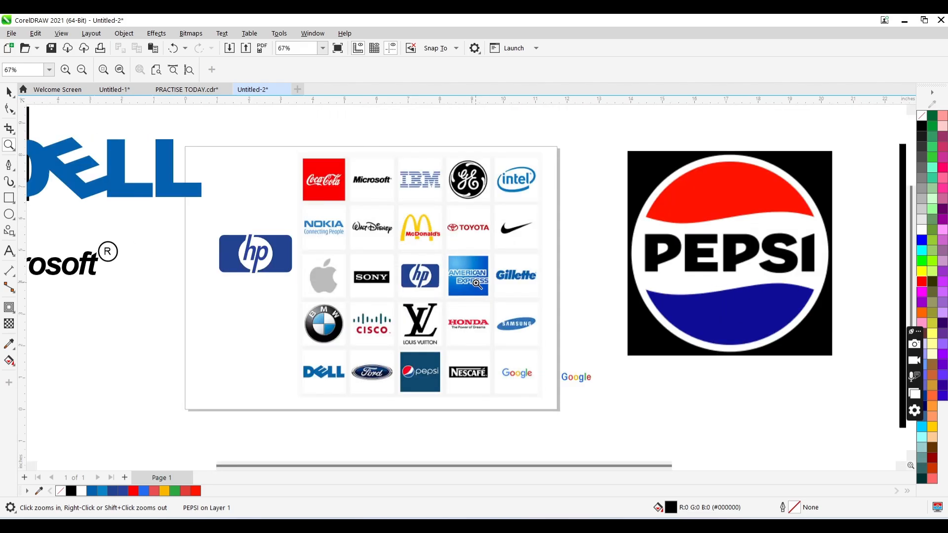
left_click(412, 294, "shift")
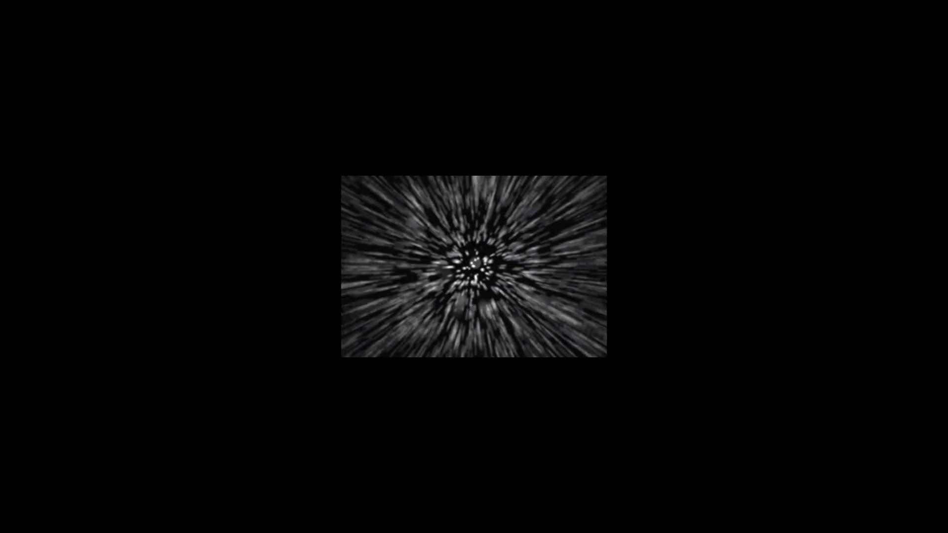